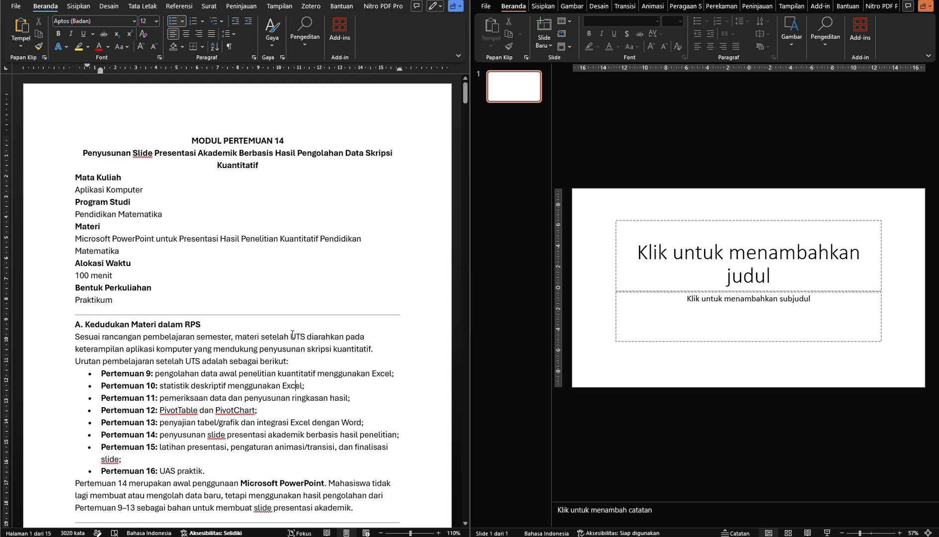
Review section A of the module on the meeting sequence, focusing on Pertemuan 14 and 15 and the use of Microsoft PowerPoint
scroll(283, 346, "down", 2)
scroll(283, 346, "down", 4)
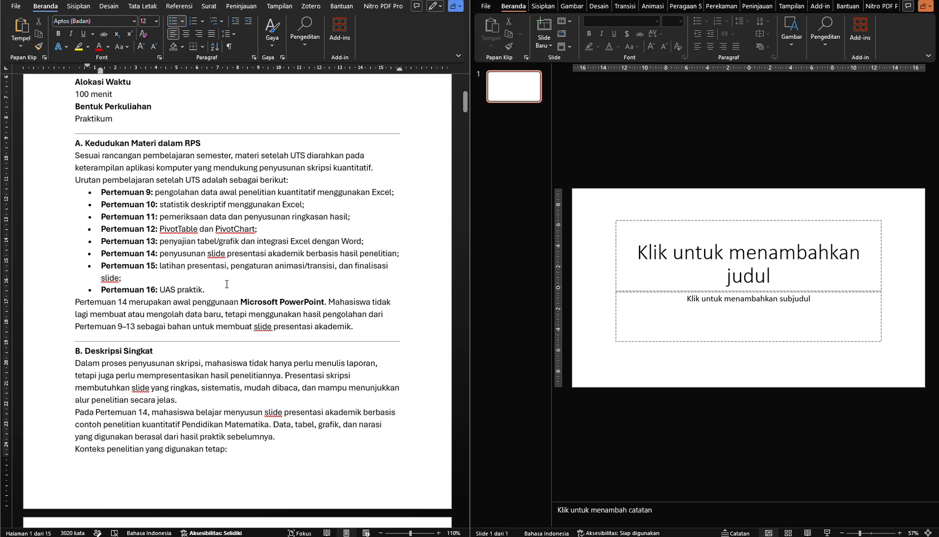
left_click_drag(206, 281, 101, 253)
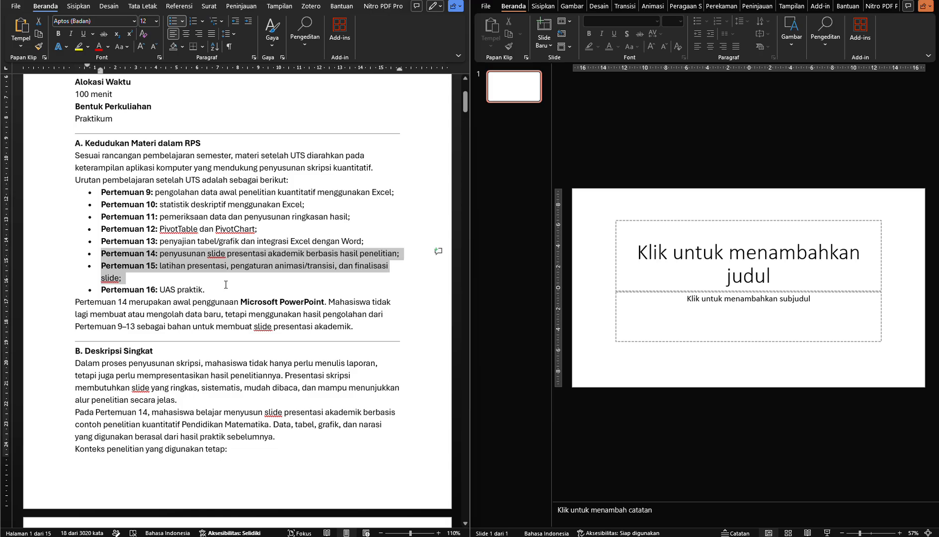
left_click(247, 302)
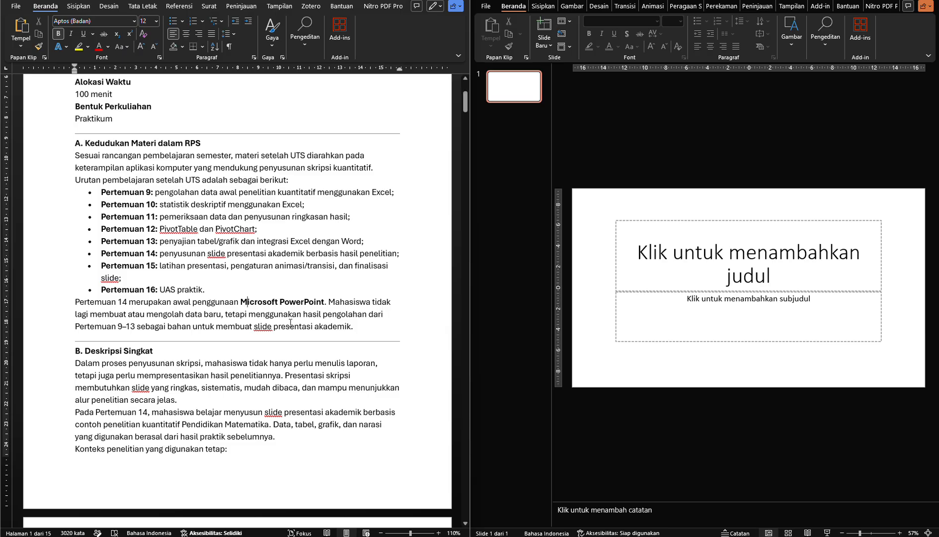
Read section B, Deskripsi Singkat, examining the qualities required of thesis presentation slides and the source of their content
scroll(290, 323, "down", 3)
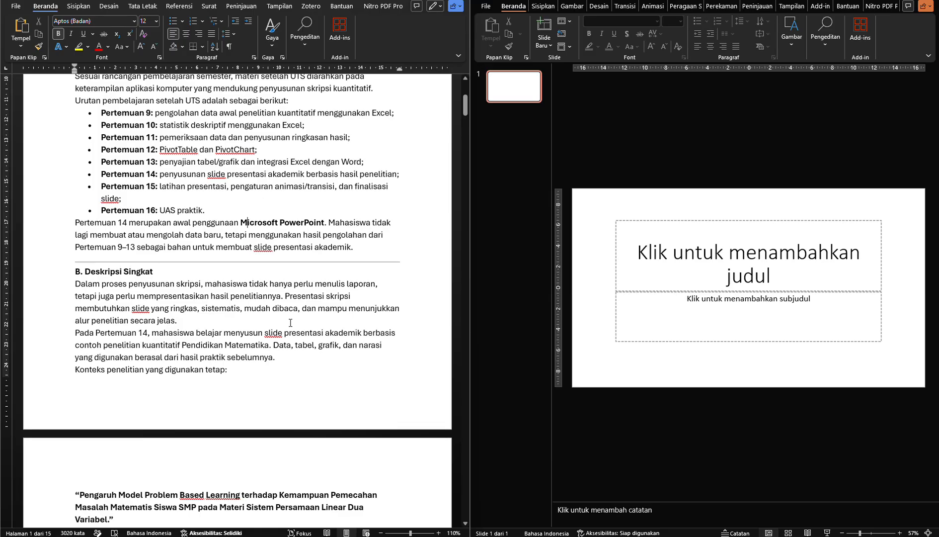
scroll(291, 322, "down", 4)
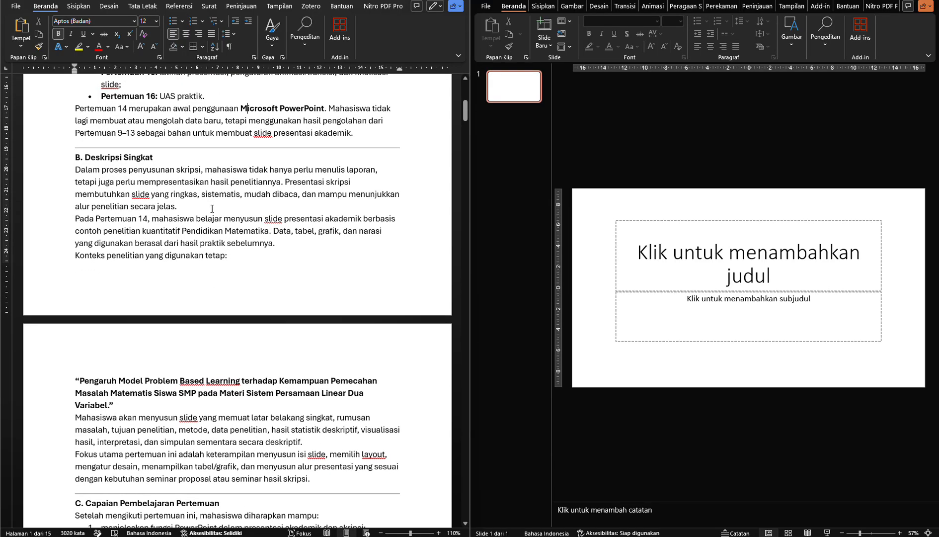
left_click(212, 209)
double_click(363, 163)
double_click(358, 172)
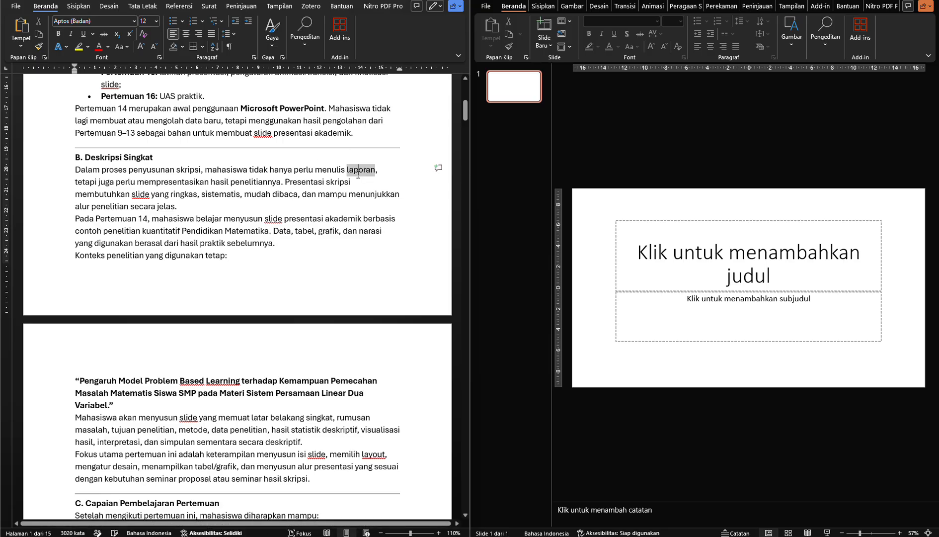
double_click(184, 194)
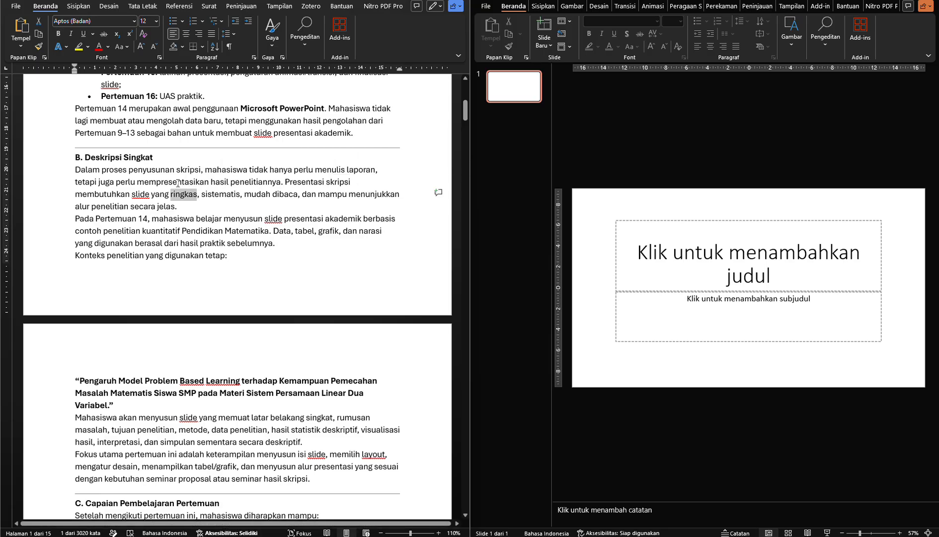
double_click(174, 182)
left_click(219, 207)
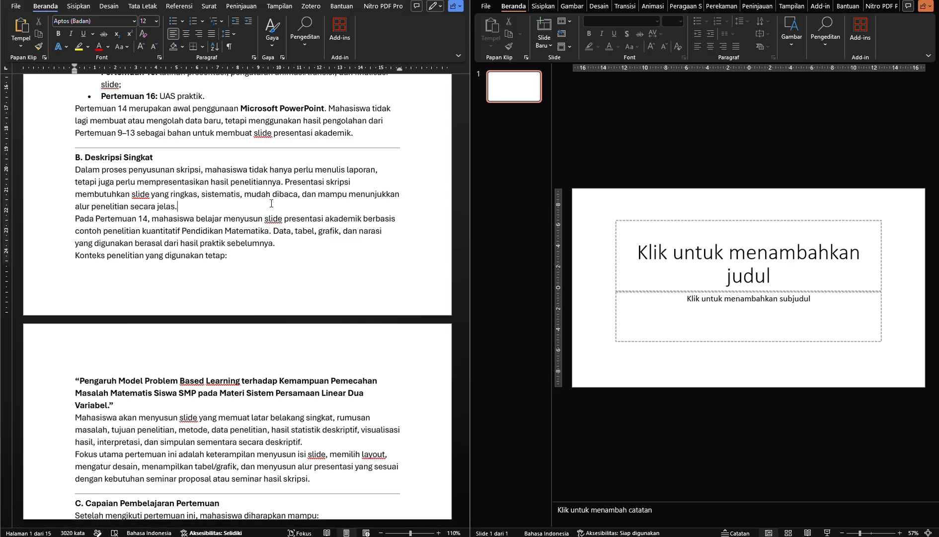
double_click(174, 194)
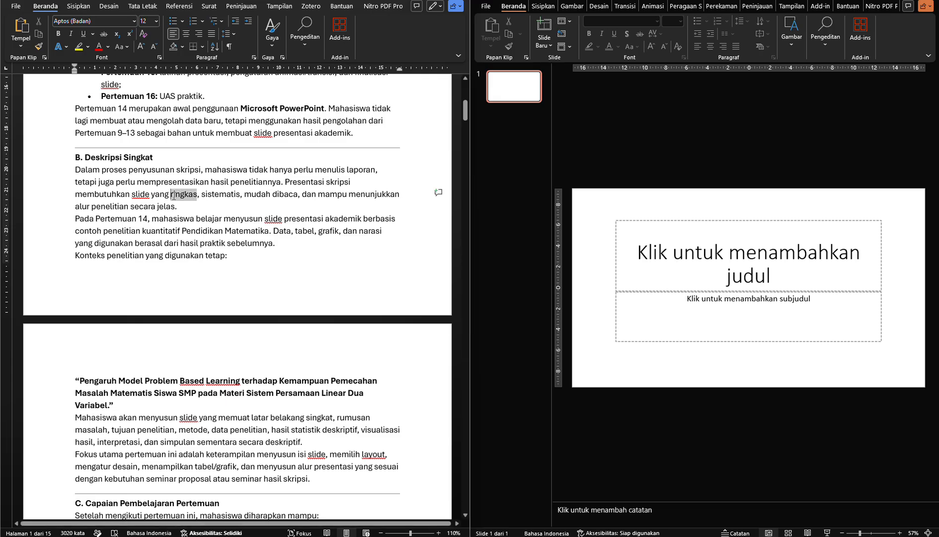
left_click_drag(174, 195, 177, 207)
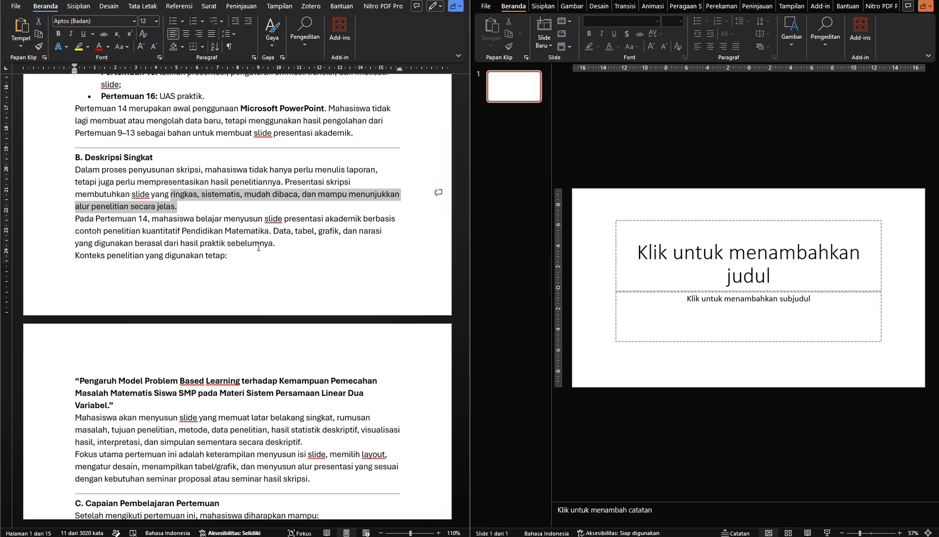
double_click(184, 195)
double_click(216, 195)
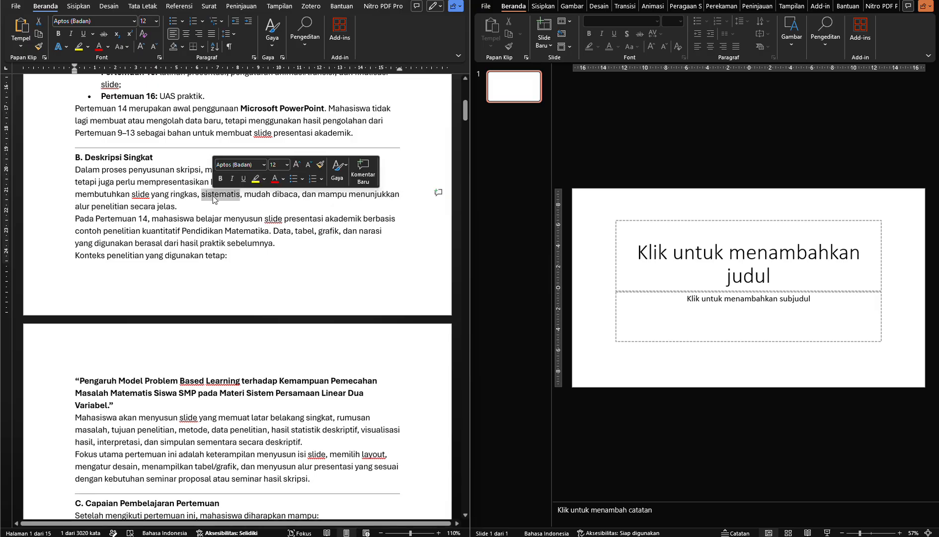
left_click(251, 195)
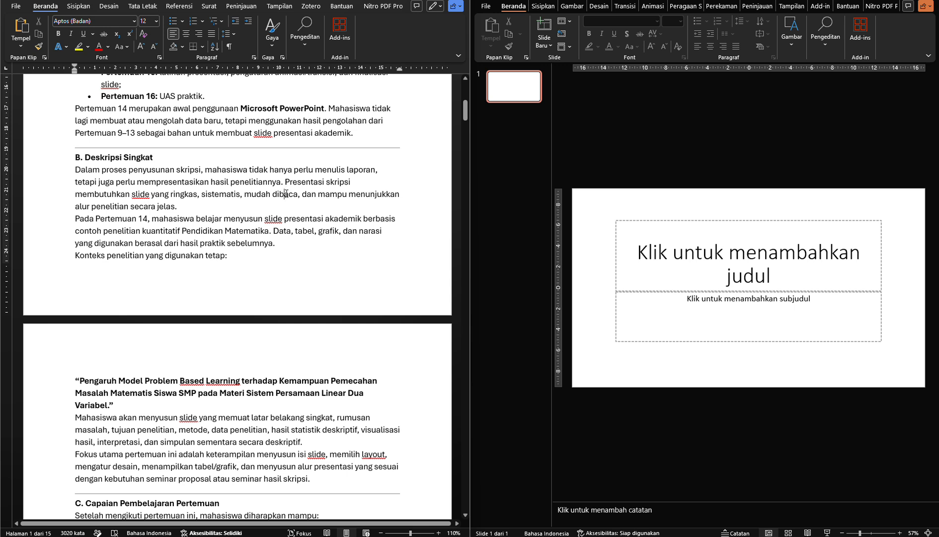
left_click_drag(298, 195, 244, 194)
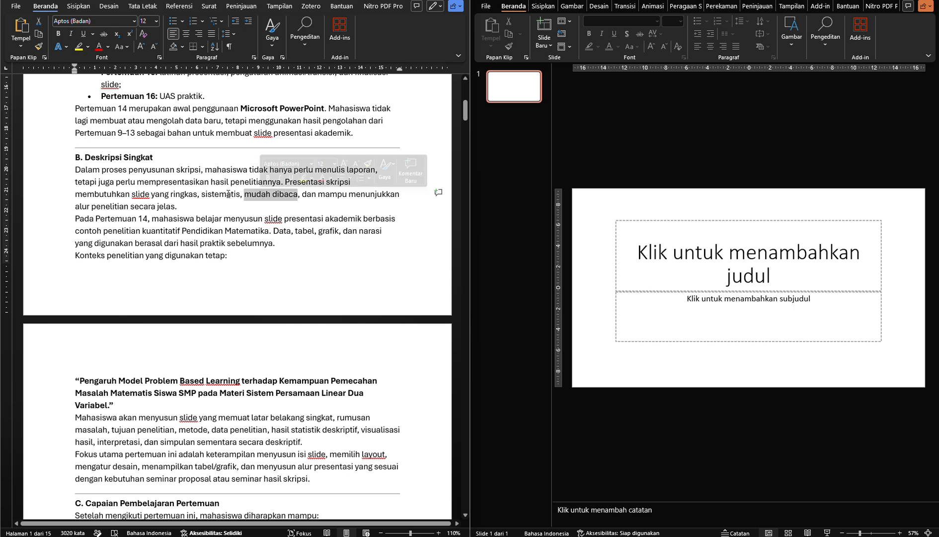
left_click(161, 205)
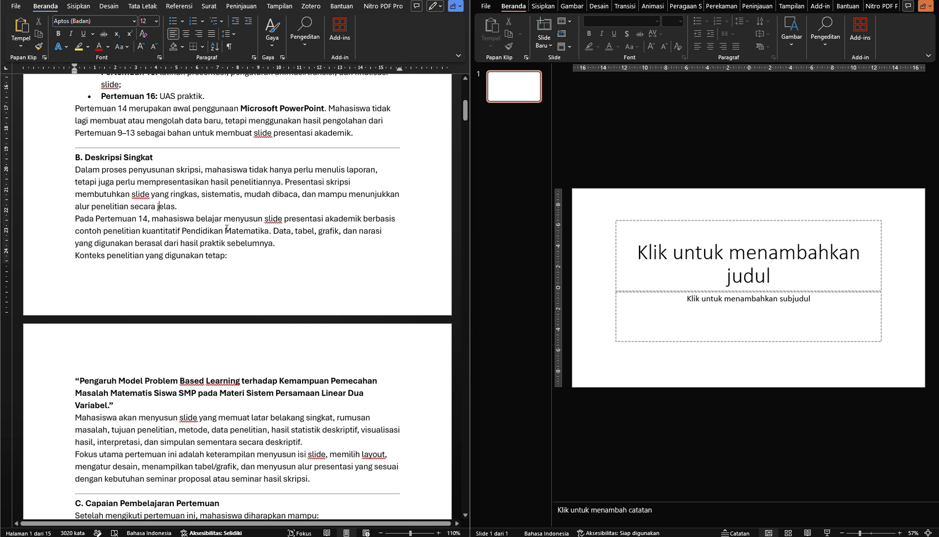
scroll(227, 228, "down", 1)
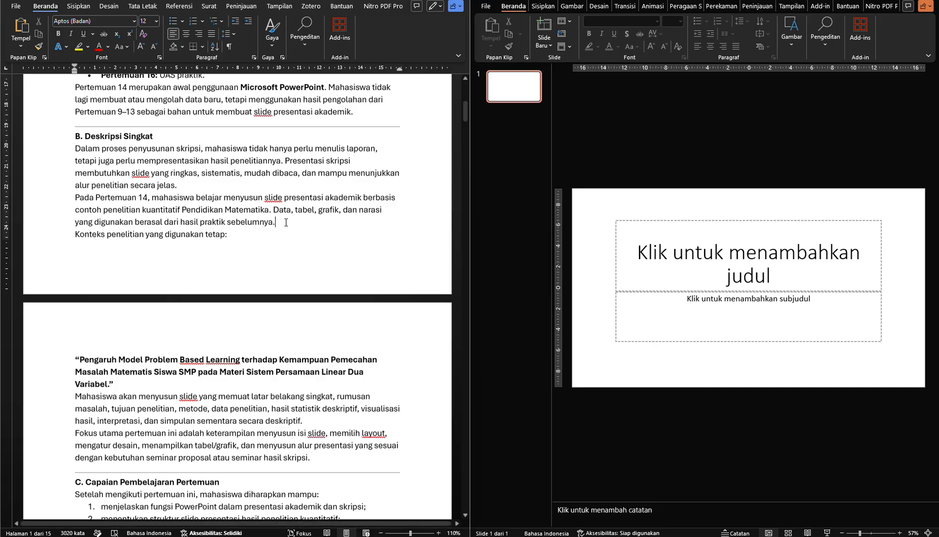
Examine the Problem Based Learning research title, the required slide contents and the main focus of the meeting
scroll(286, 222, "down", 3)
left_click(141, 271)
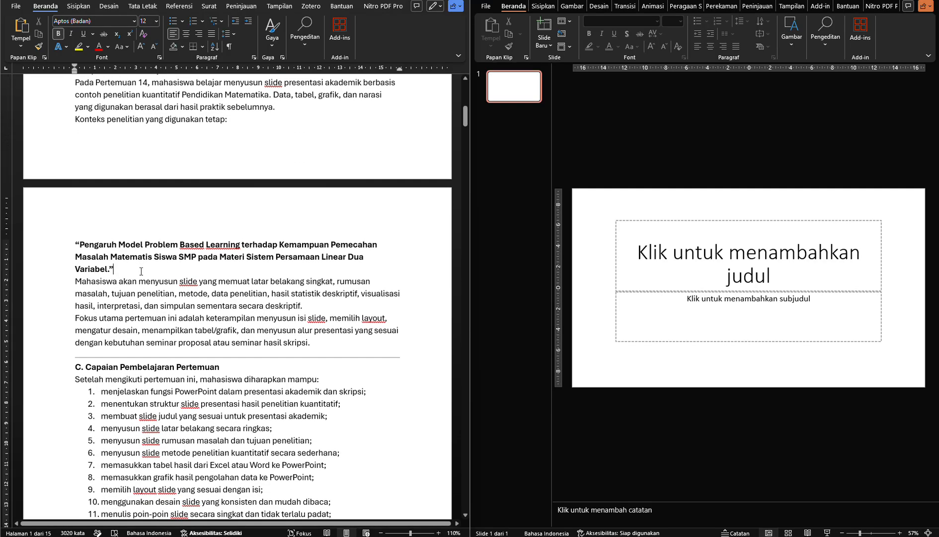
left_click_drag(141, 271, 75, 245)
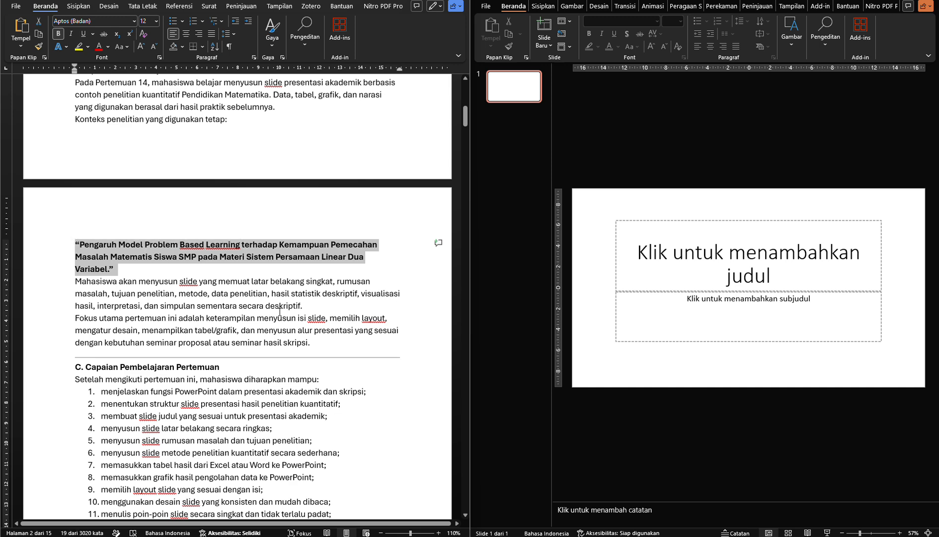
left_click(279, 311)
scroll(203, 281, "down", 1)
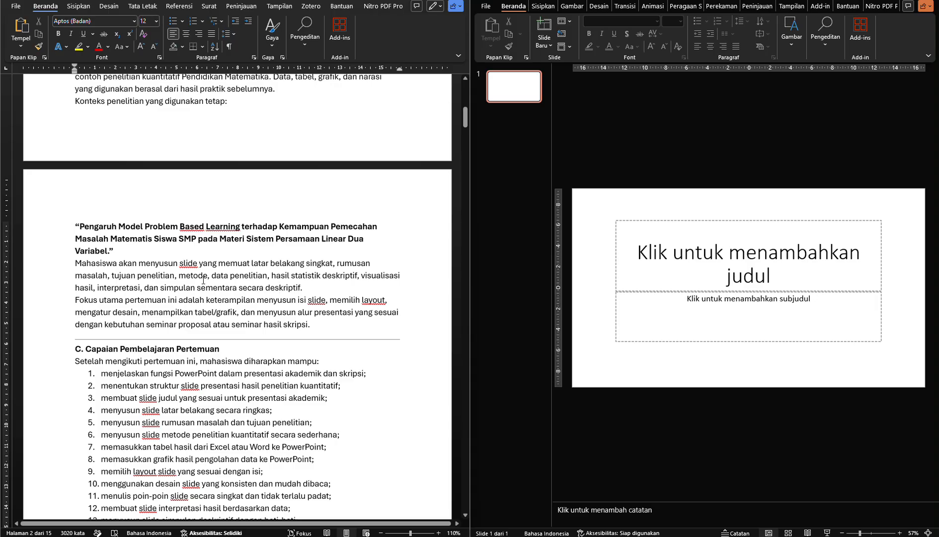
left_click_drag(267, 263, 310, 266)
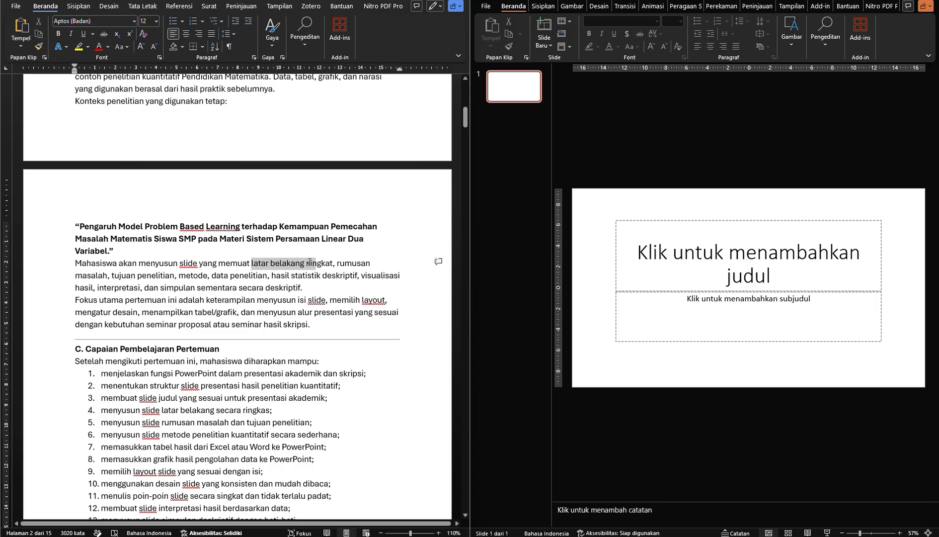
left_click(96, 275)
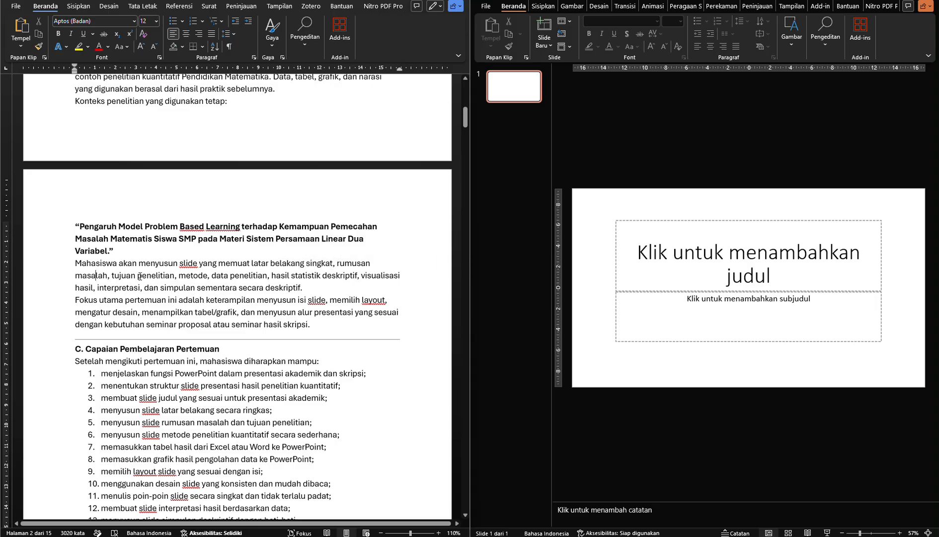
double_click(242, 264)
left_click(245, 271)
double_click(187, 287)
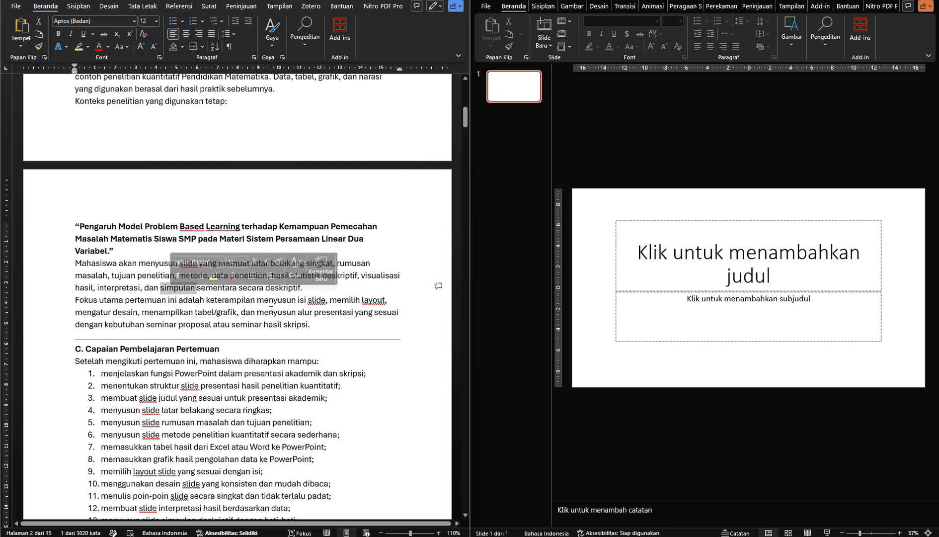
left_click(287, 311)
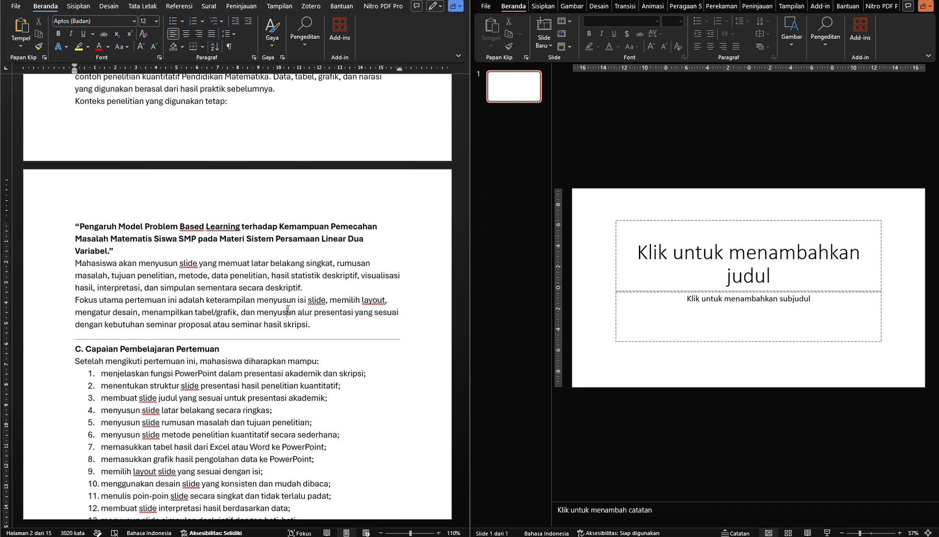
left_click(369, 300)
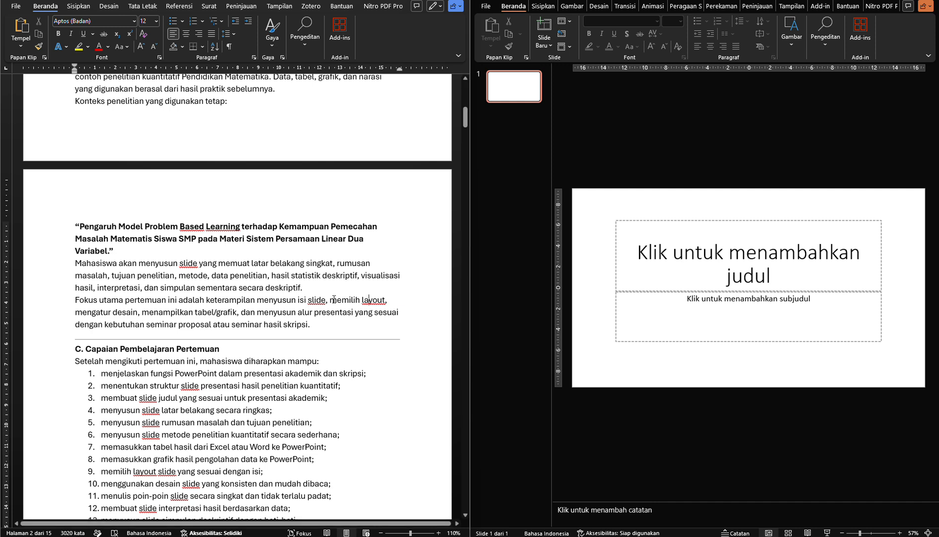
left_click(131, 312)
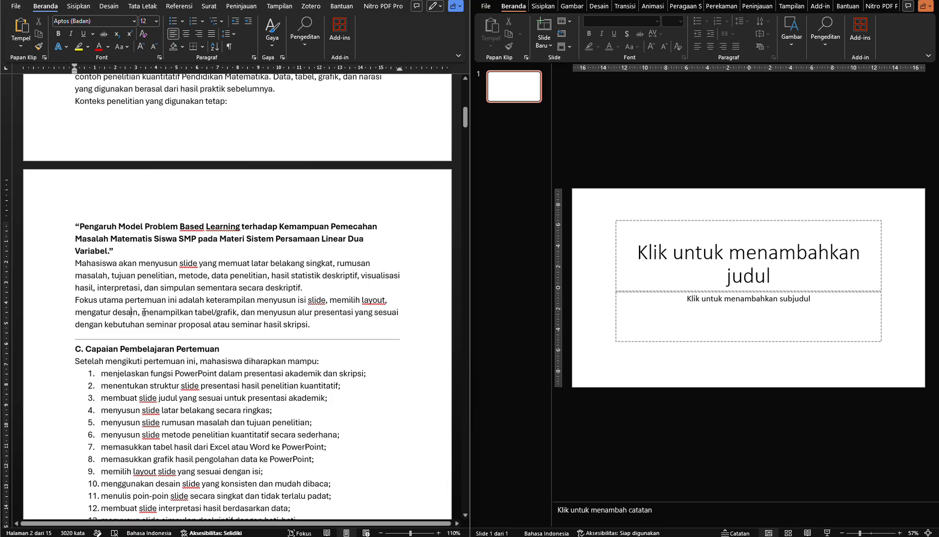
left_click(202, 312)
left_click(323, 320)
Read the learning outcomes in section C, including the items on significance claims, inferential tests and saving the presentation file
scroll(323, 320, "down", 1)
scroll(323, 320, "down", 5)
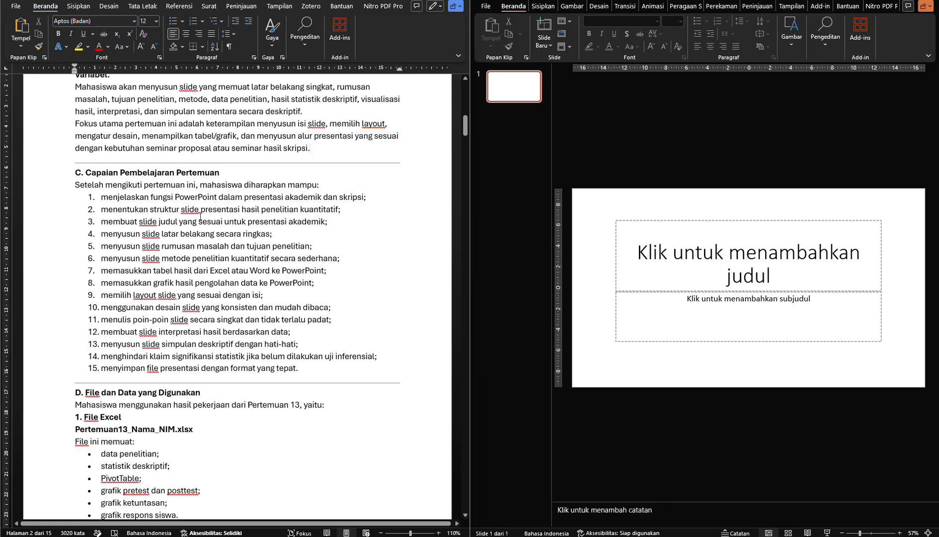
left_click(273, 210)
left_click(159, 221)
left_click(143, 271)
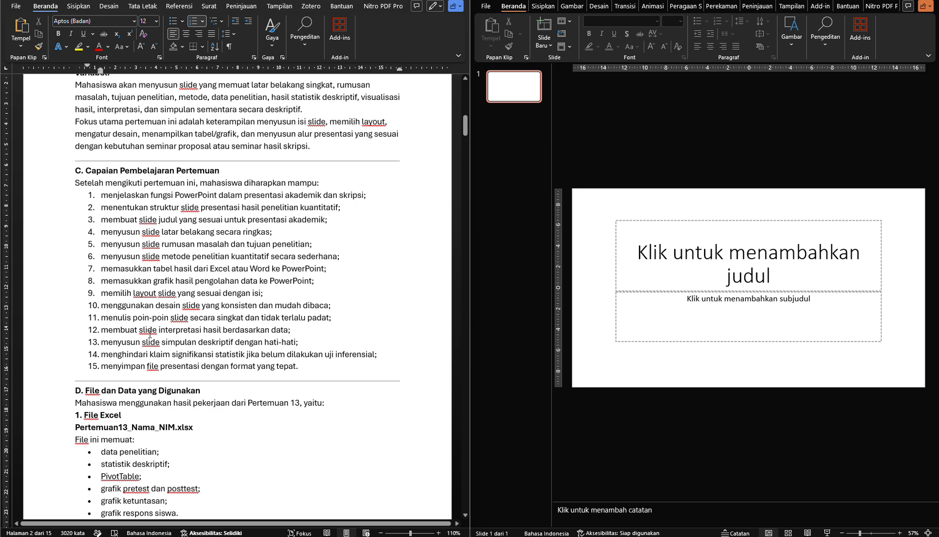
scroll(149, 334, "down", 1)
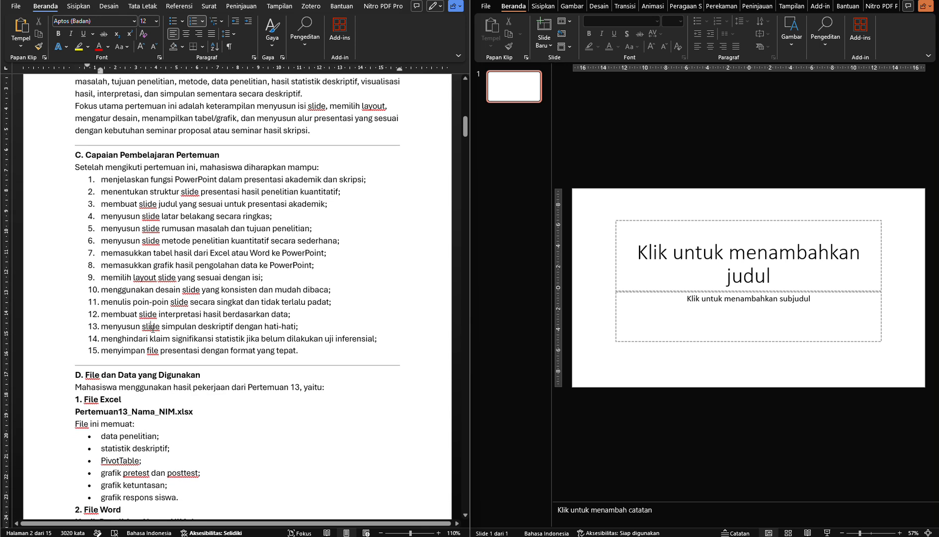
scroll(152, 327, "down", 1)
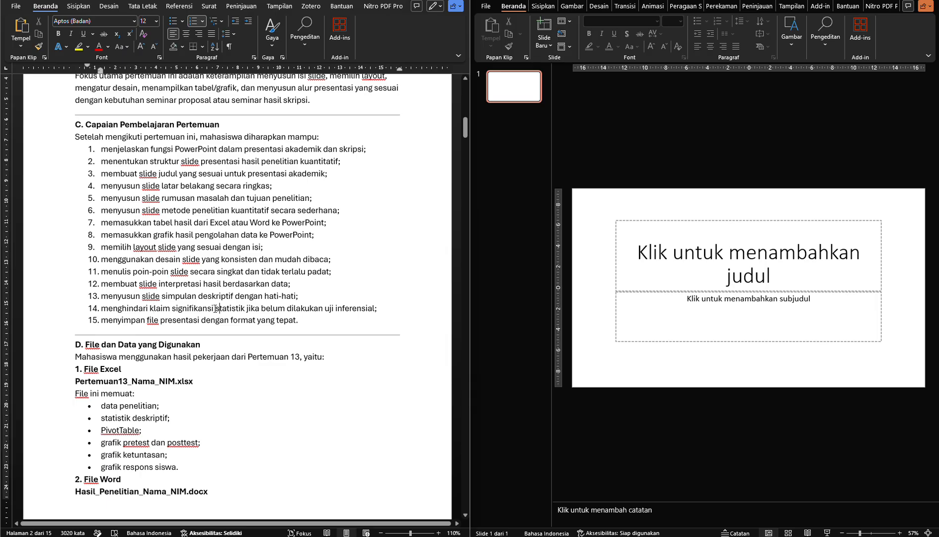
double_click(199, 308)
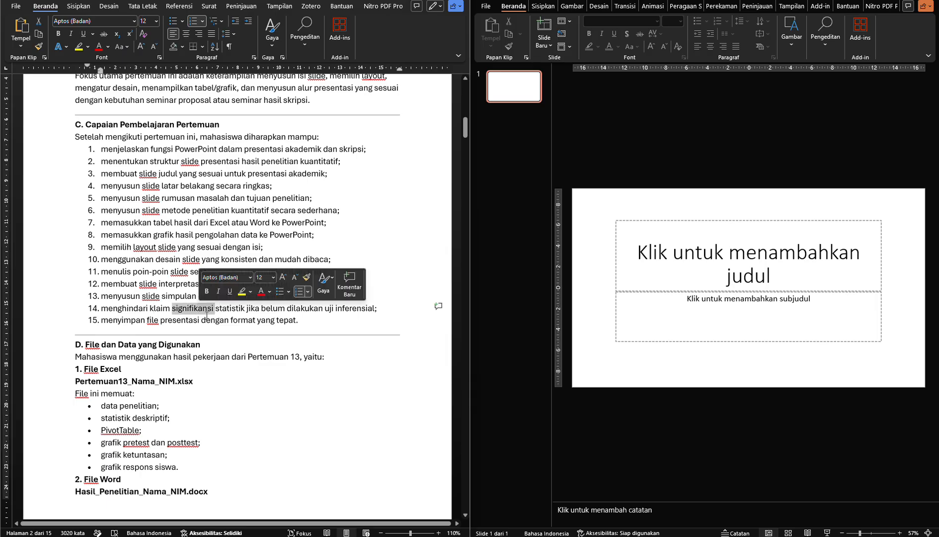
left_click(212, 320)
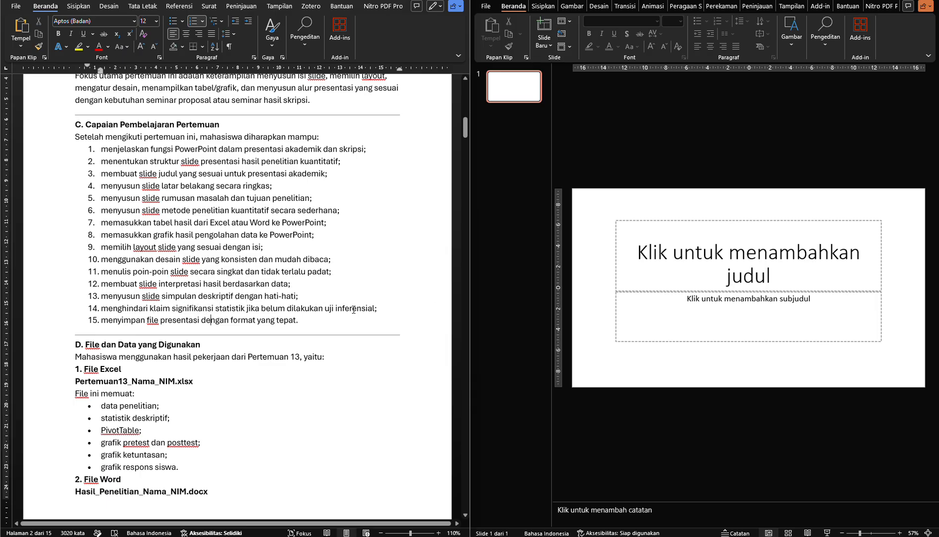
left_click_drag(375, 309, 332, 312)
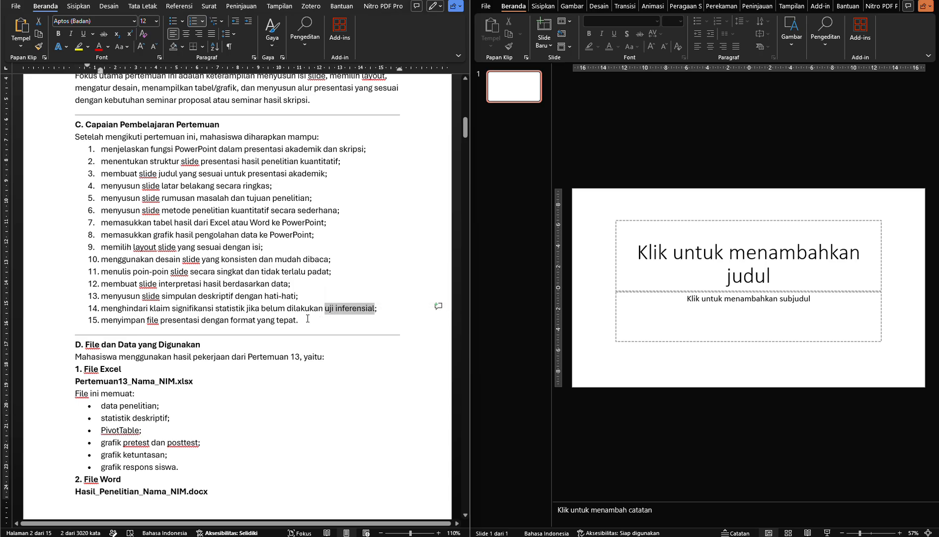
left_click(308, 319)
left_click(242, 320)
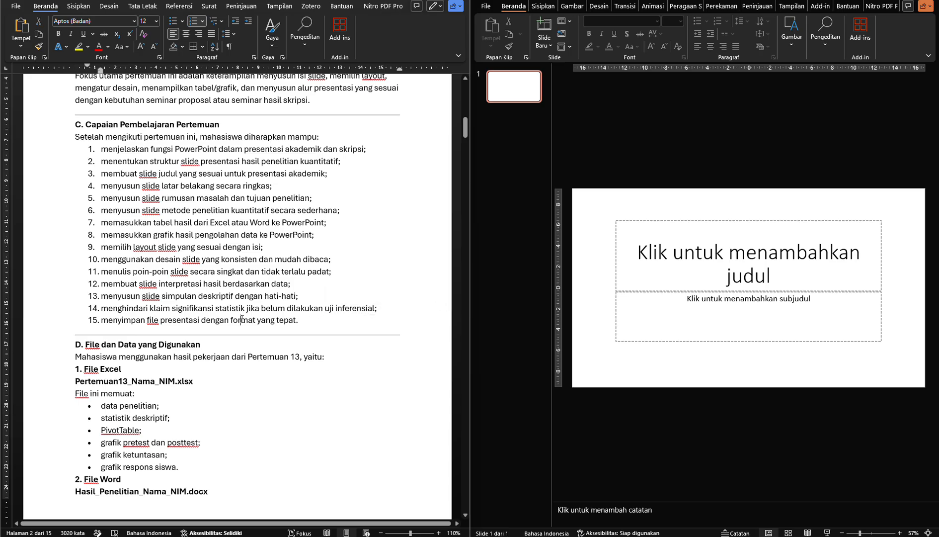
Review section D for the Excel and Word files from Pertemuan 13 that supply the presentation material
scroll(241, 319, "down", 5)
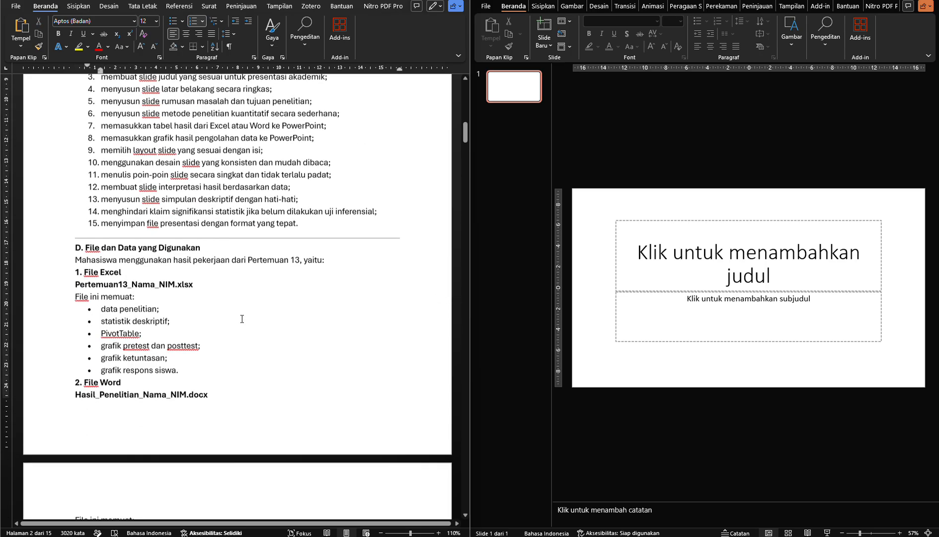
scroll(242, 319, "down", 3)
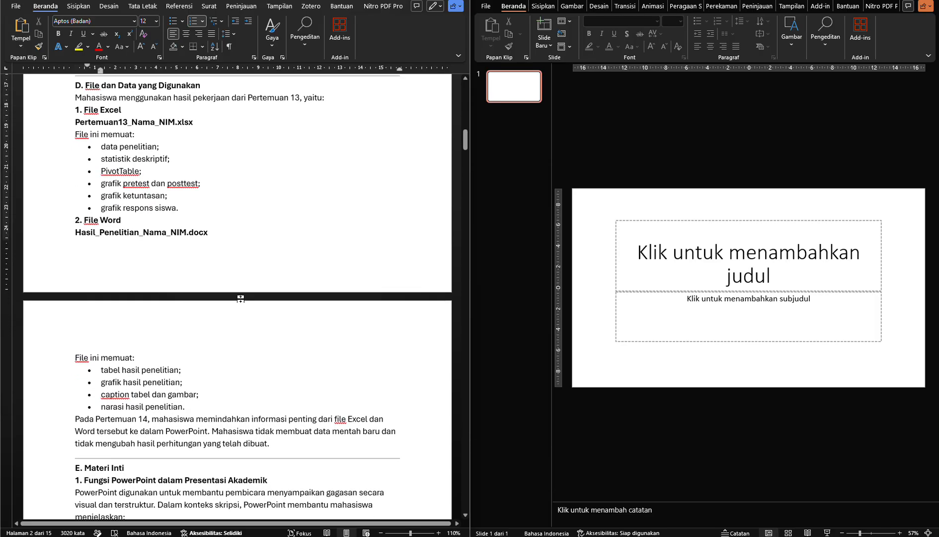
left_click(239, 120)
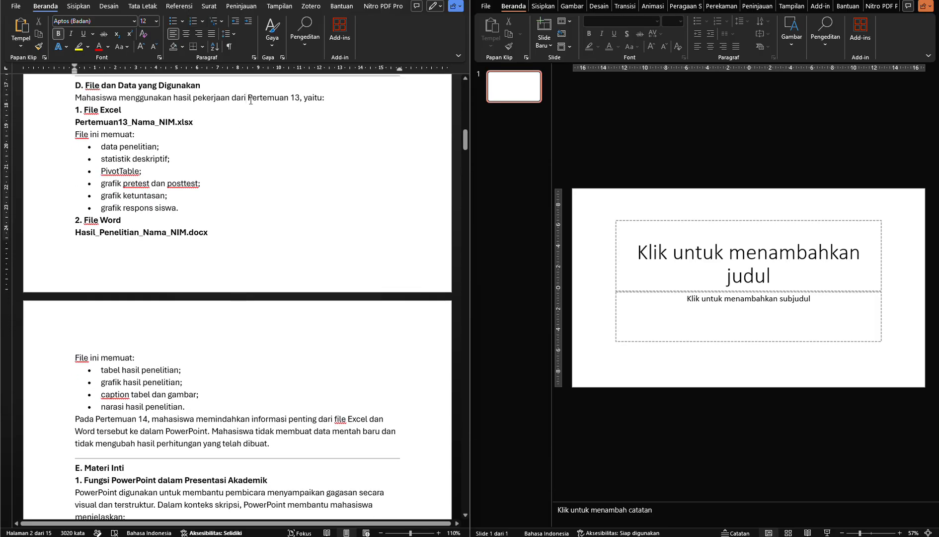
left_click_drag(232, 98, 297, 102)
left_click(154, 115)
left_click_drag(123, 111, 89, 112)
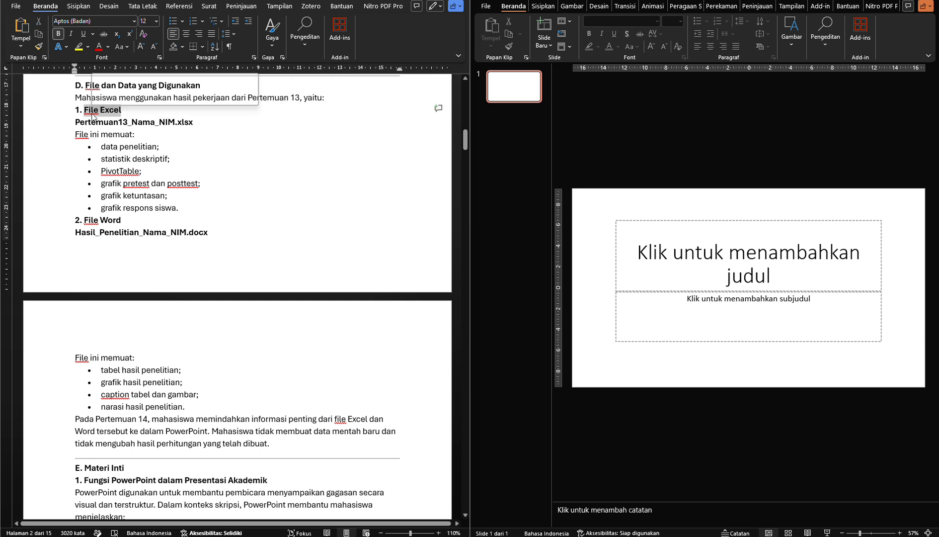
left_click(124, 222)
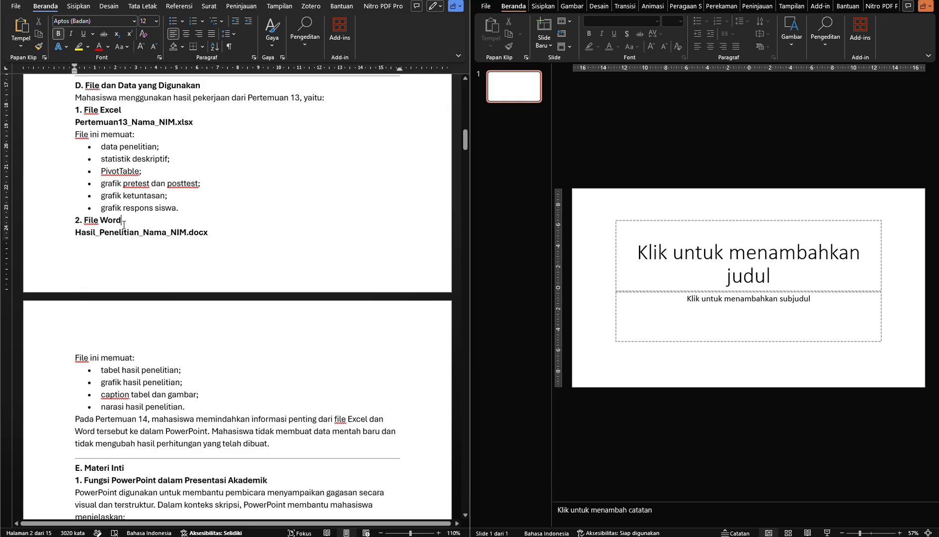
left_click_drag(124, 222, 96, 225)
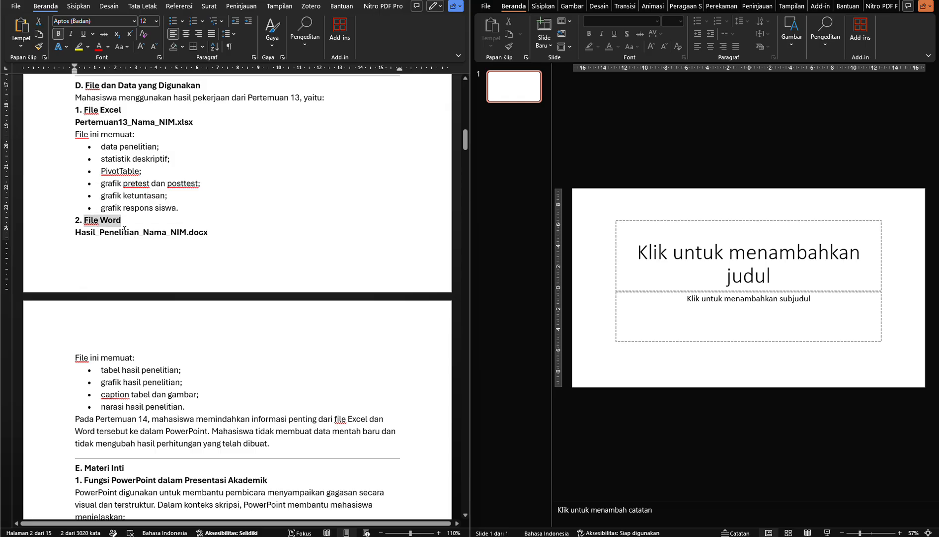
left_click(124, 231)
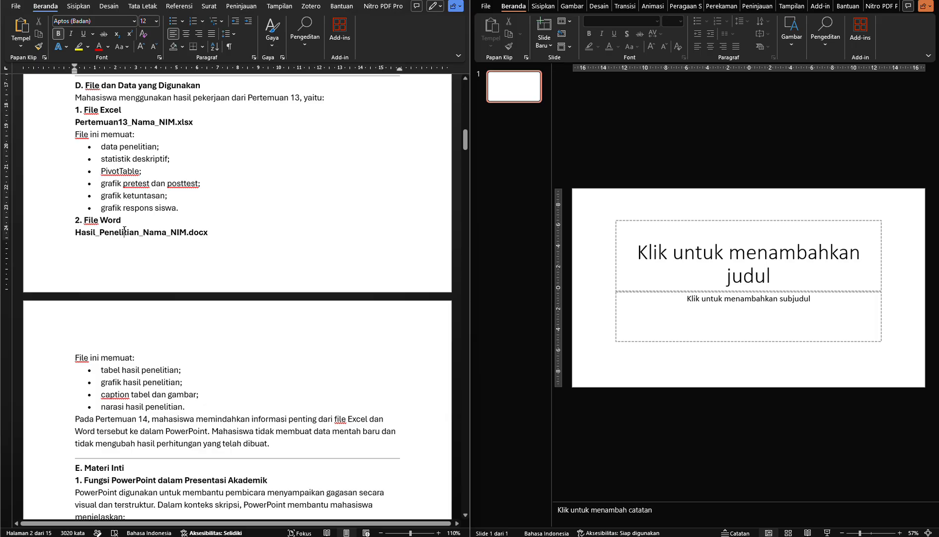
Read the rest of section D on the contents of the Excel and Word files and the rule for transferring their information
left_click(124, 224)
scroll(174, 258, "down", 1)
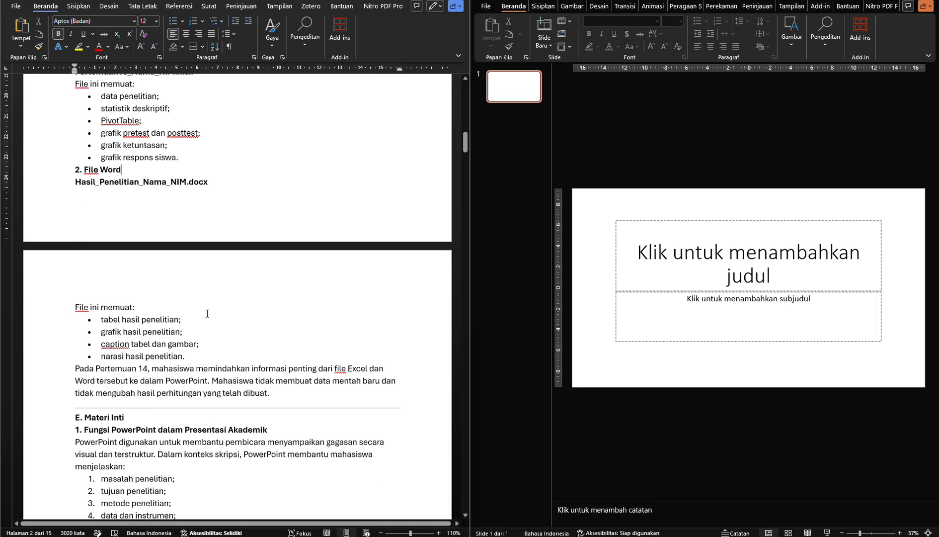
left_click(210, 348)
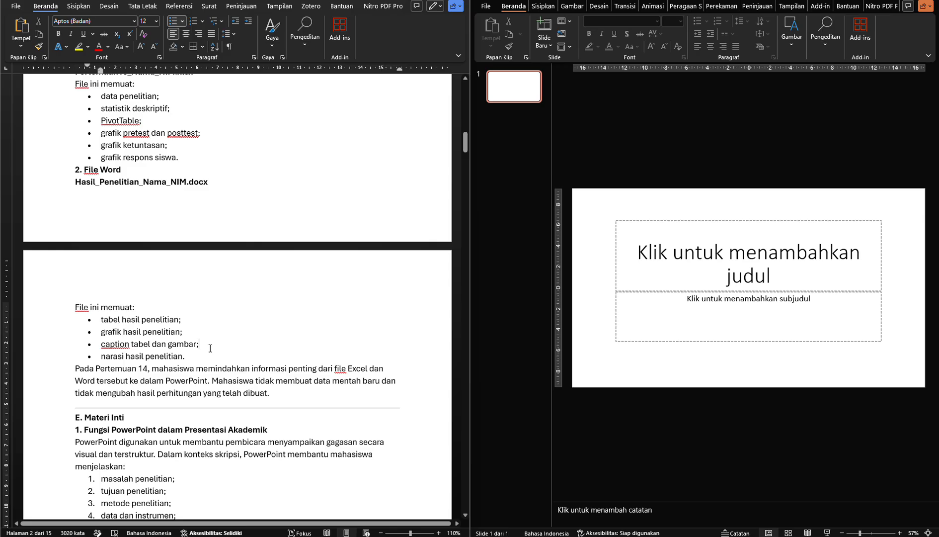
scroll(211, 348, "up", 2)
left_click(189, 160)
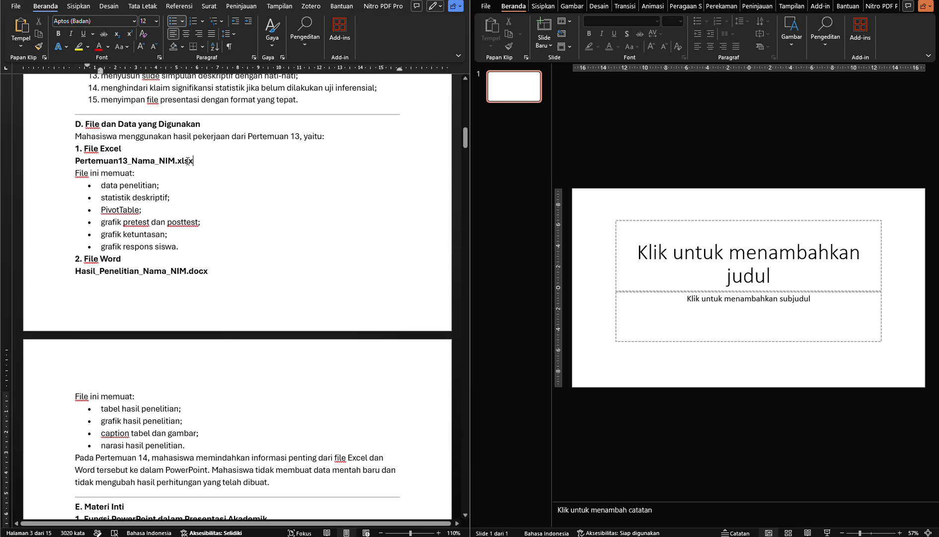
left_click_drag(189, 161, 75, 160)
scroll(178, 207, "down", 5)
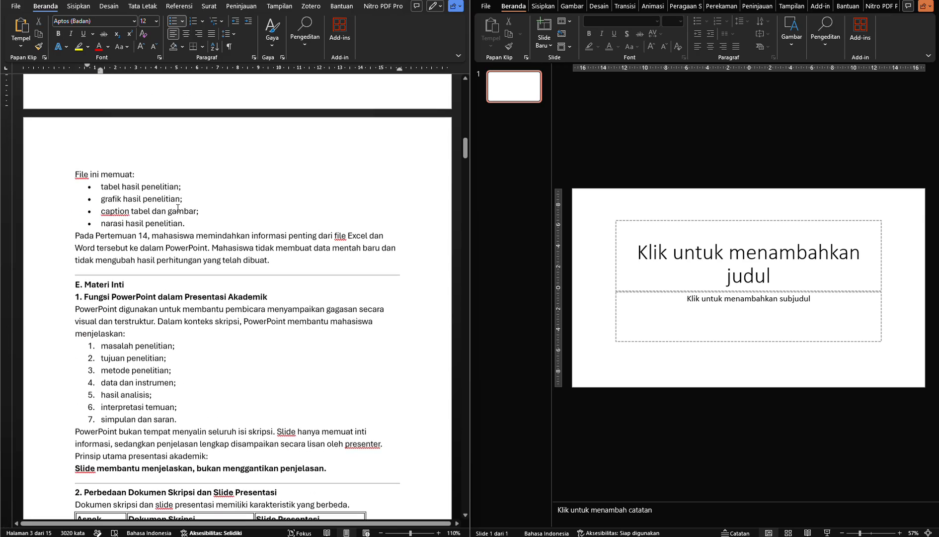
scroll(178, 208, "down", 2)
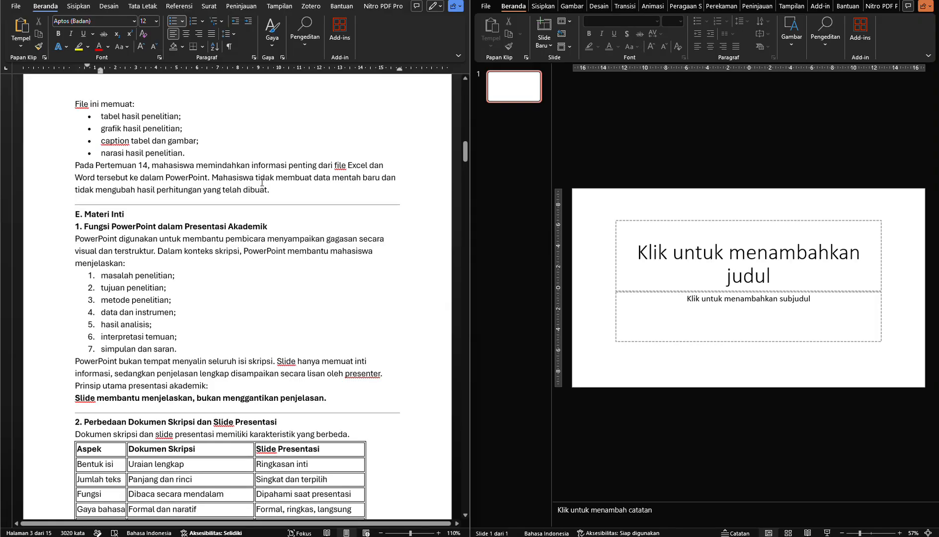
left_click(286, 189)
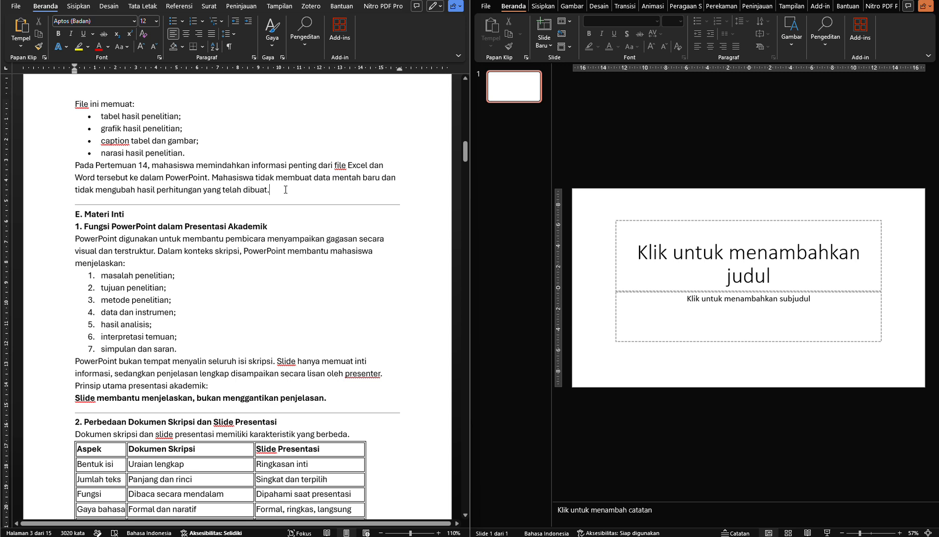
Read the opening of section E, Materi Inti, on the function of PowerPoint in academic presentations
scroll(286, 189, "down", 1)
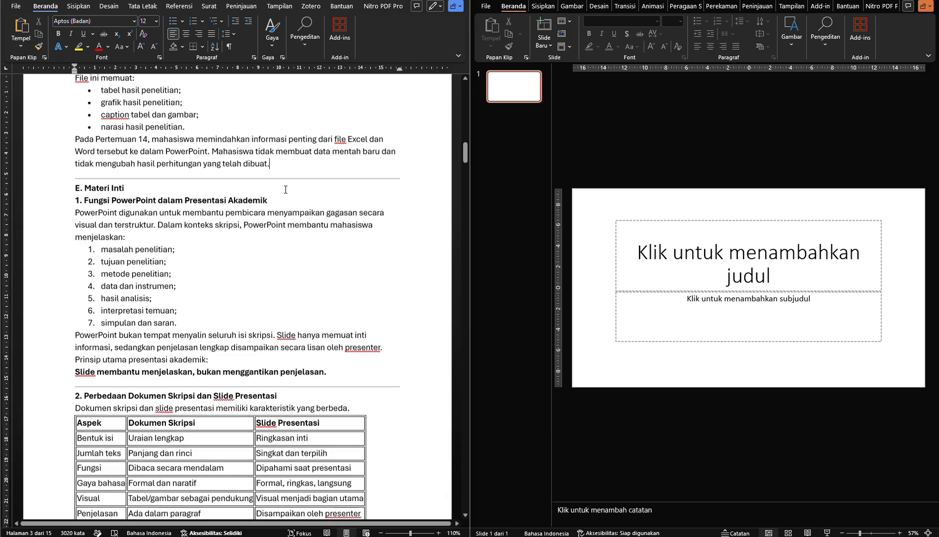
left_click(285, 189)
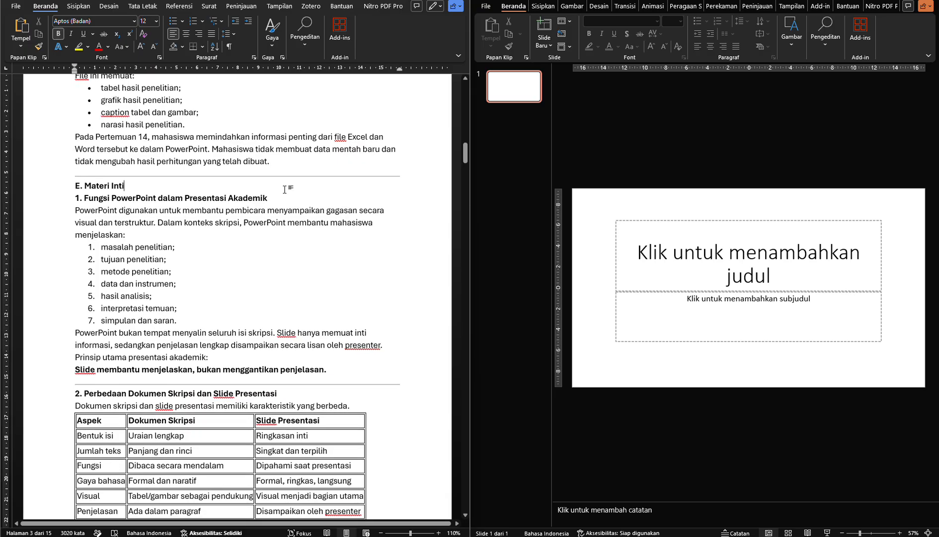
scroll(285, 189, "down", 3)
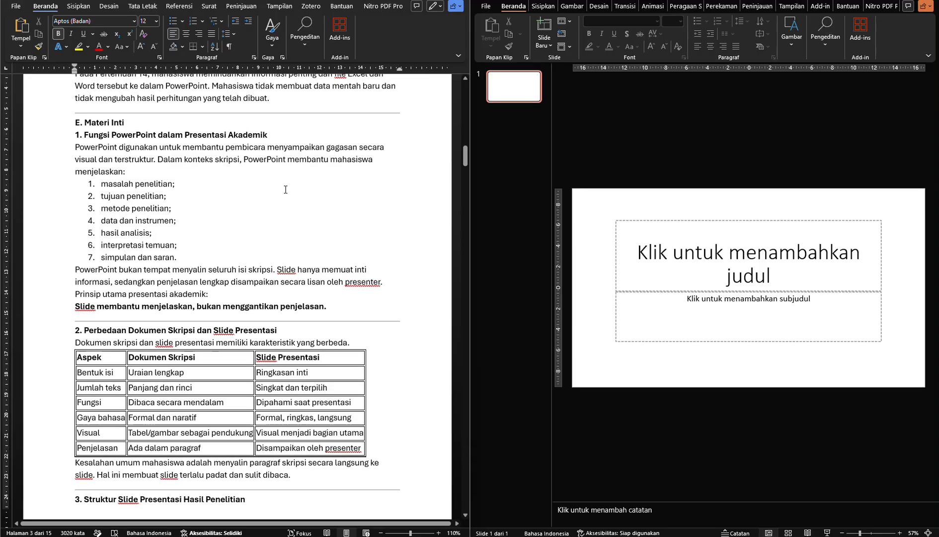
left_click(221, 167)
scroll(221, 167, "down", 1)
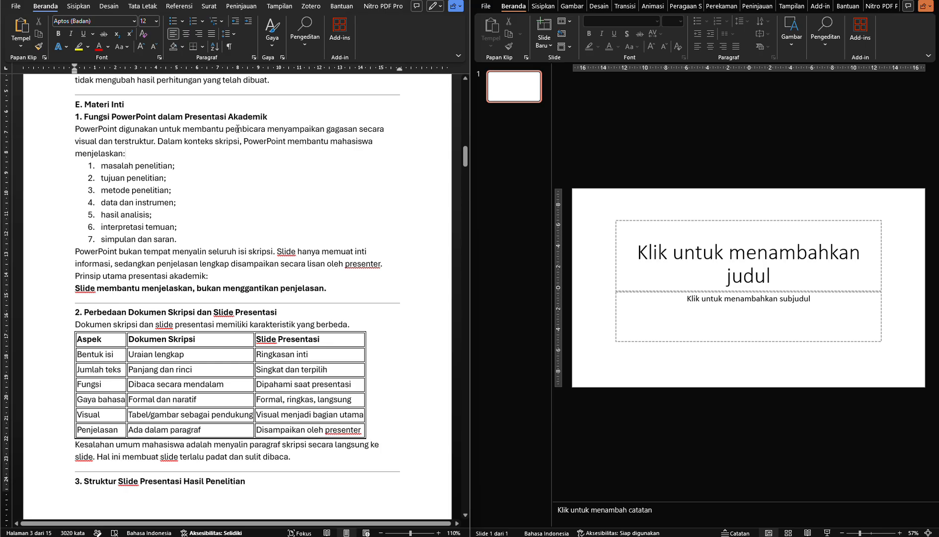
left_click(236, 129)
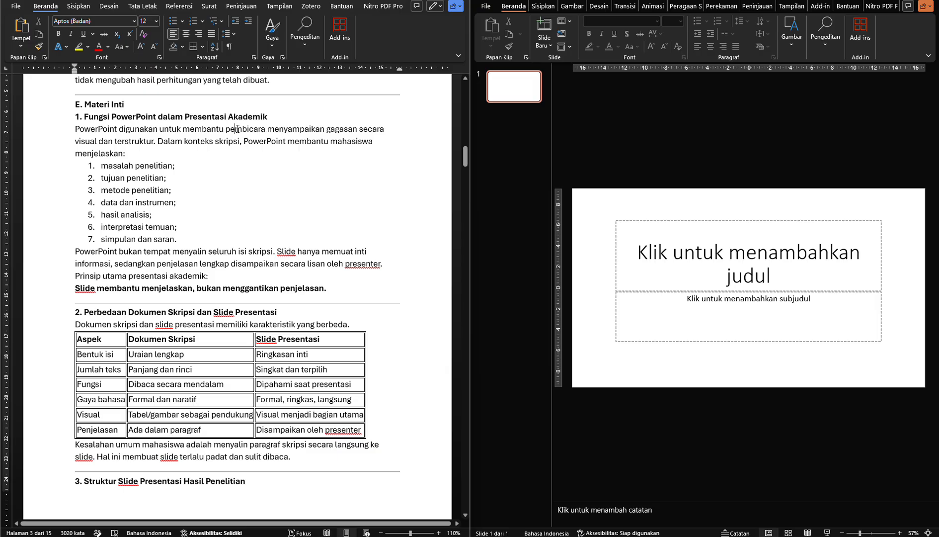
Go through the numbered list of thesis parts PowerPoint helps explain and the main principle of academic presentations
left_click(227, 163)
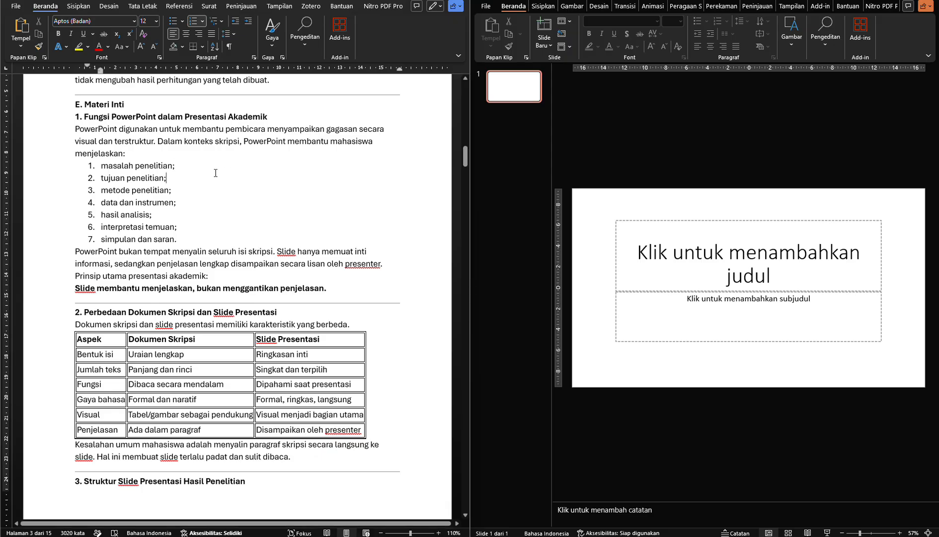
key("Down")
key("Down")
key("Down")
key("Down")
key("Down")
left_click(236, 250)
left_click(236, 277)
Compare thesis documents with presentation slides in the section 2 table for the rows Bentuk isi, Jumlah teks and Fungsi
scroll(236, 277, "down", 1)
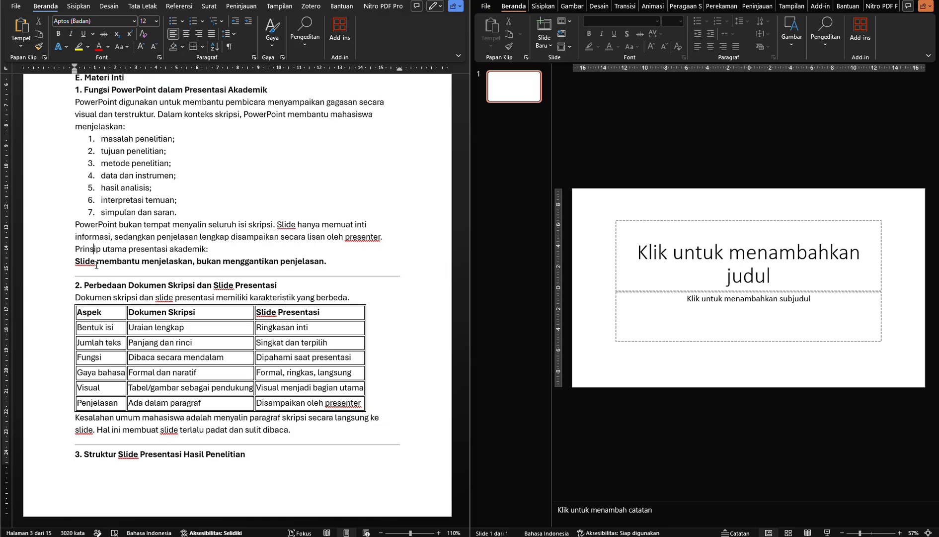
scroll(97, 266, "down", 2)
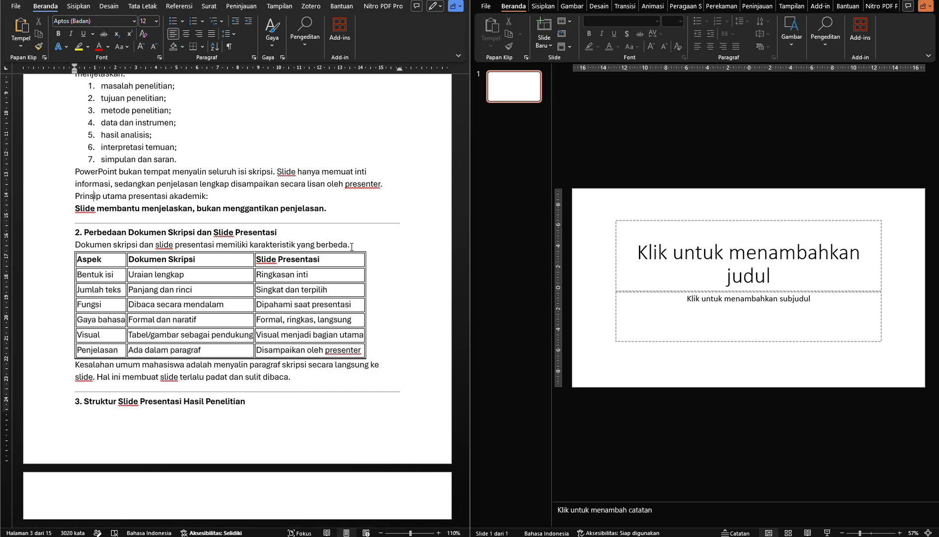
scroll(352, 247, "down", 2)
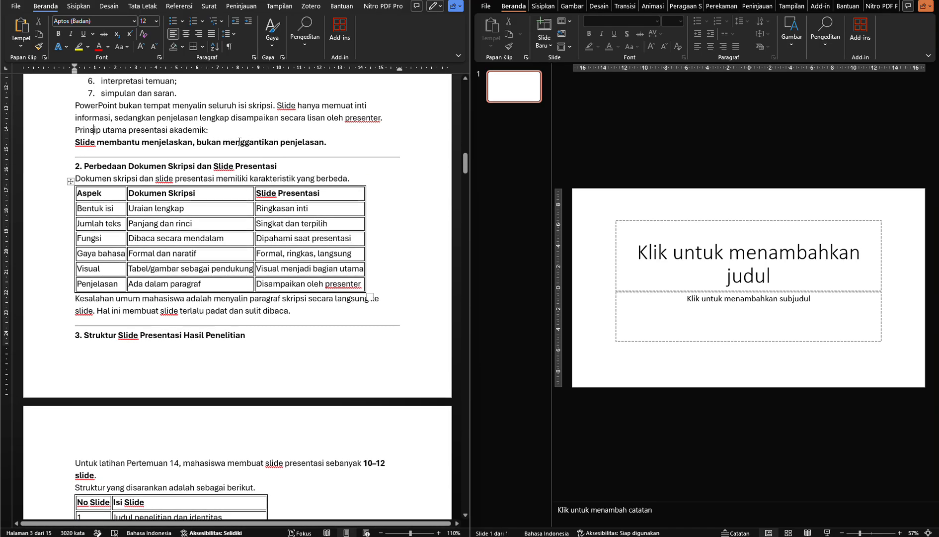
scroll(189, 178, "down", 1)
scroll(190, 177, "down", 1)
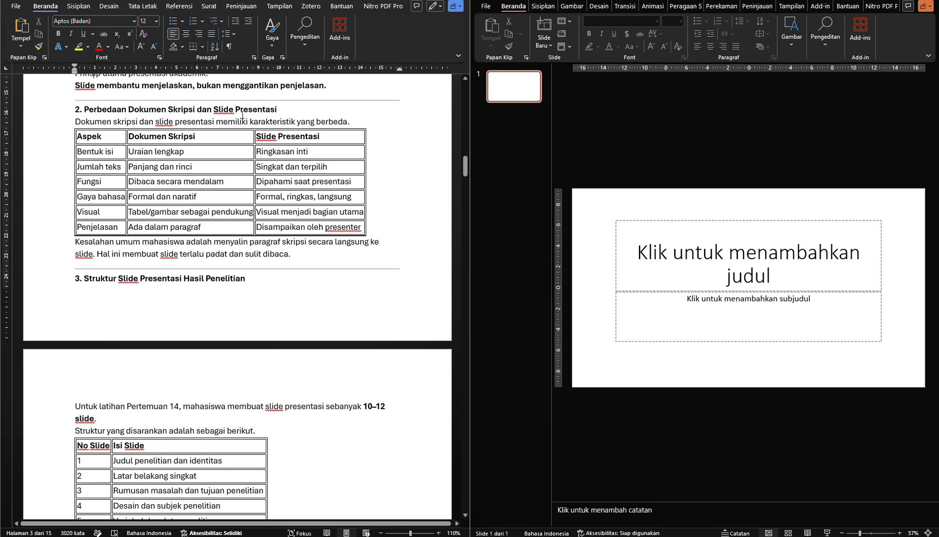
left_click(108, 136)
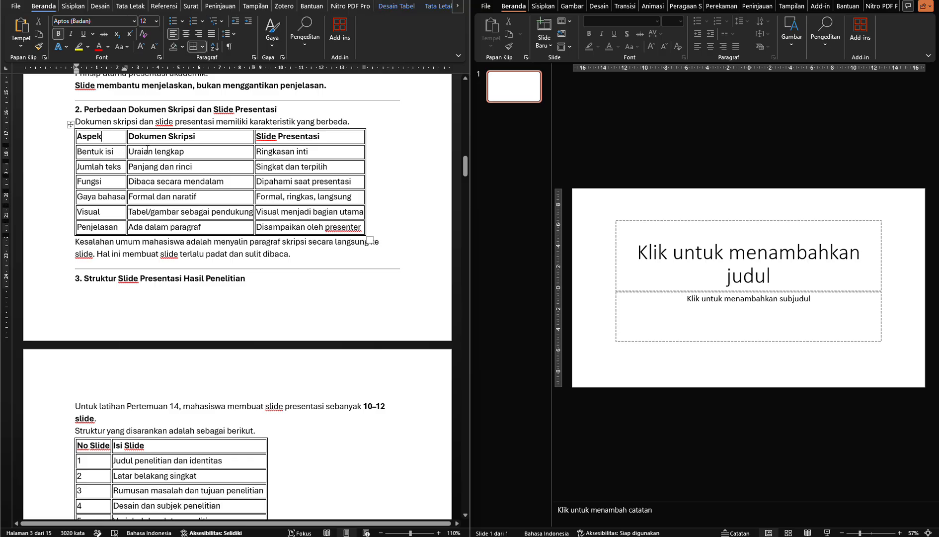
left_click(118, 154)
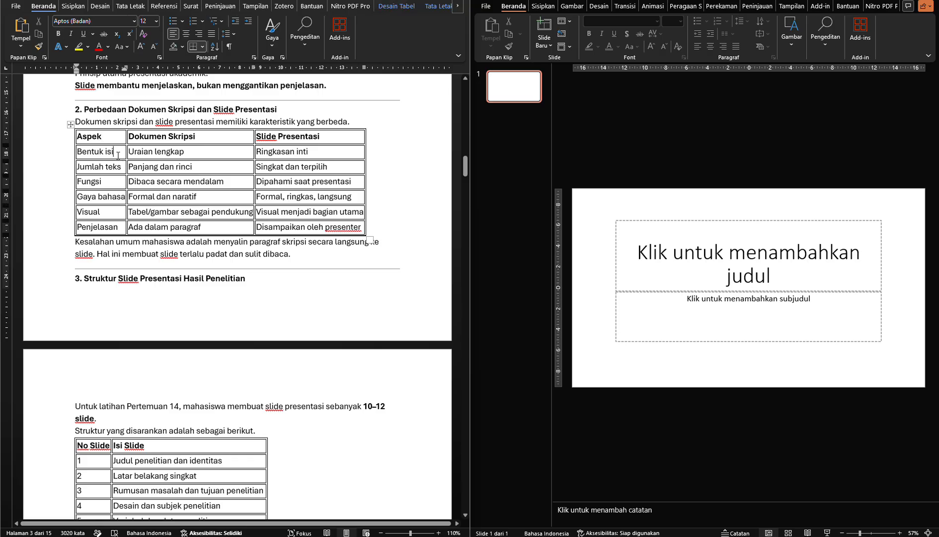
left_click(167, 152)
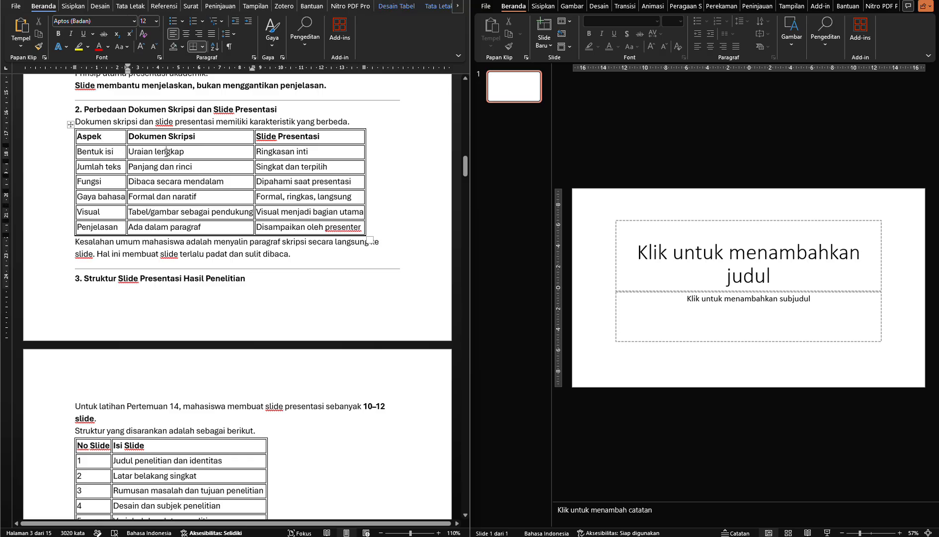
left_click(314, 156)
left_click(109, 167)
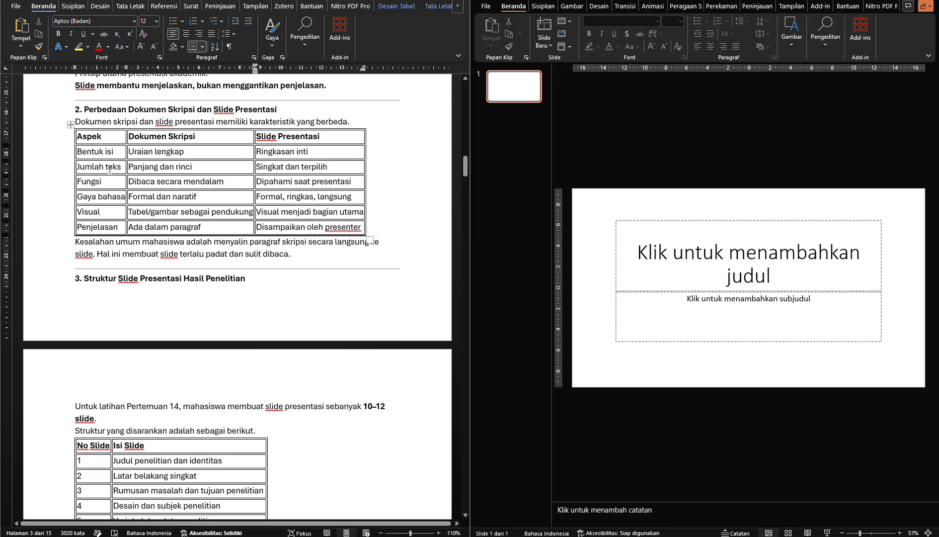
left_click(151, 169)
left_click(323, 167)
left_click(91, 181)
left_click(175, 183)
left_click(320, 183)
left_click(234, 182)
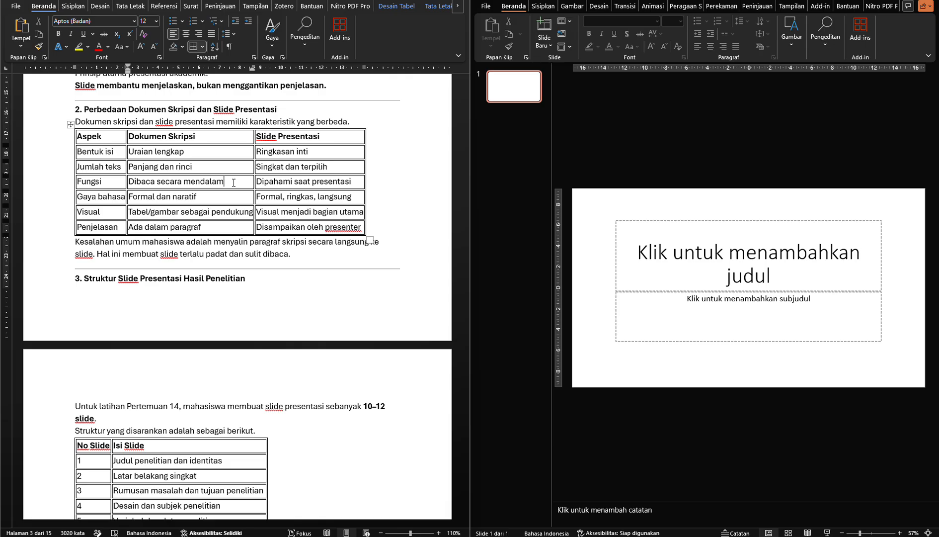
Compare the Gaya bahasa, Visual and Penjelasan rows of the table for thesis documents and presentation slides
left_click(155, 198)
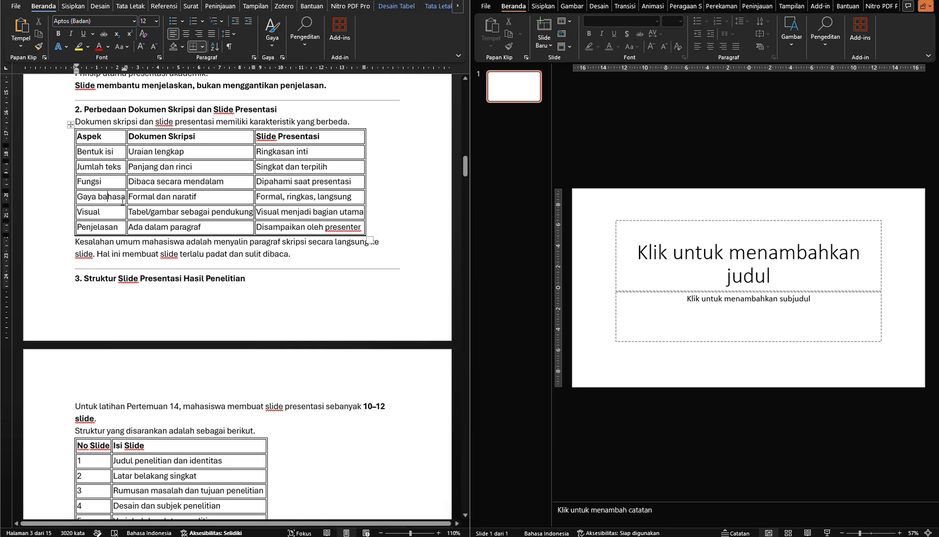
left_click(207, 200)
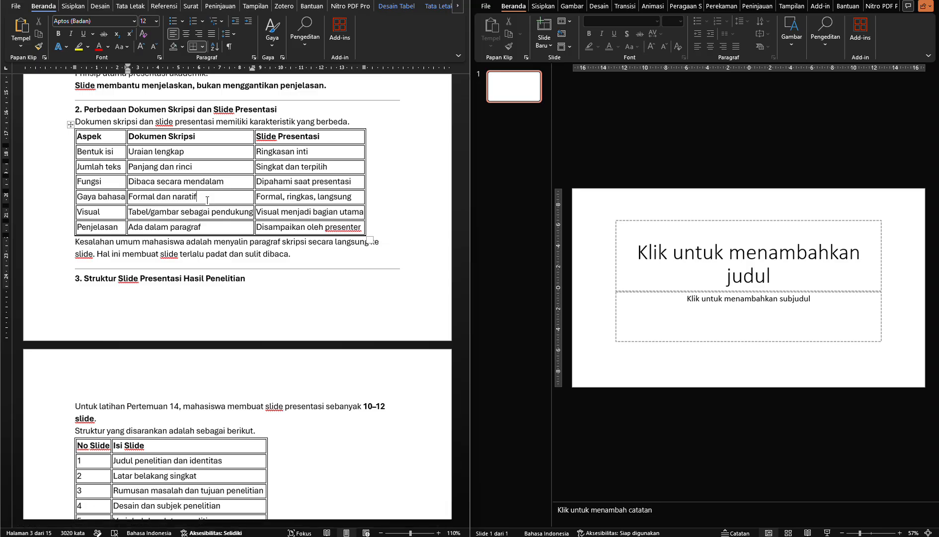
left_click(294, 198)
left_click(278, 200)
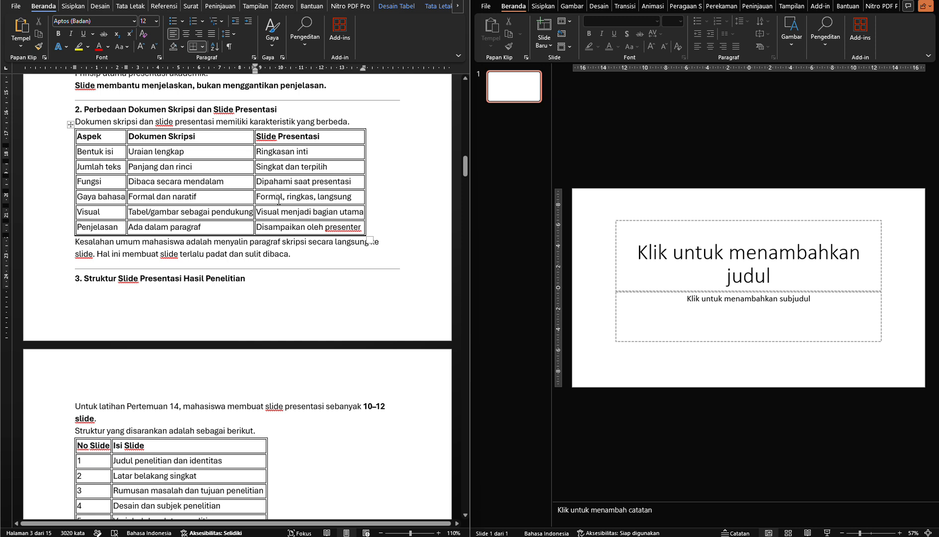
left_click(301, 197)
left_click(339, 196)
left_click(167, 212)
left_click(105, 214)
left_click(238, 209)
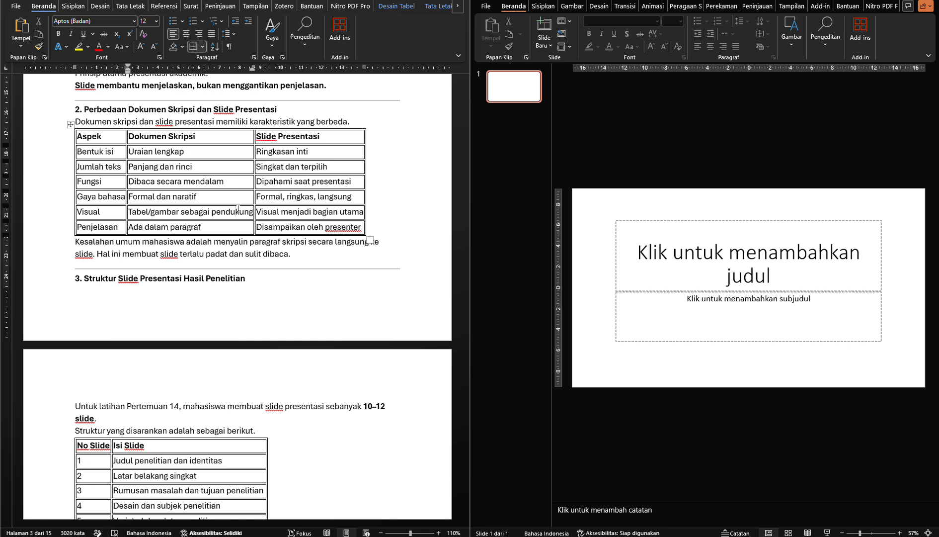
left_click(301, 211)
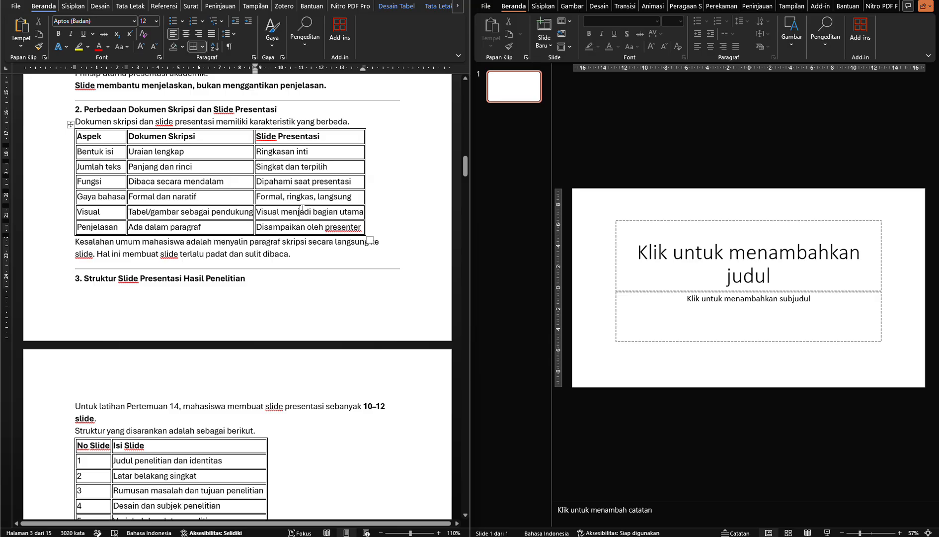
left_click(118, 229)
left_click(169, 228)
left_click(272, 229)
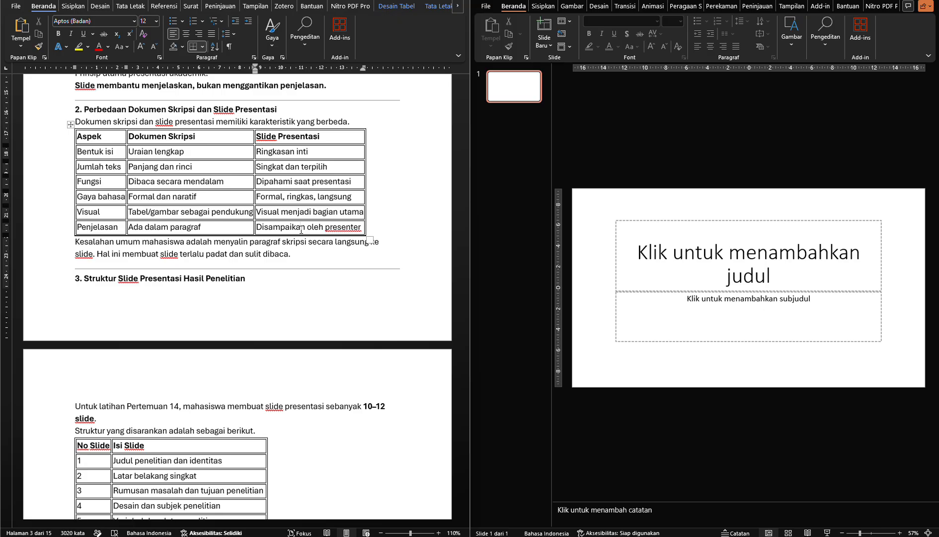
Read the paragraph below the comparison table about the common student mistake when filling slides
left_click(314, 260)
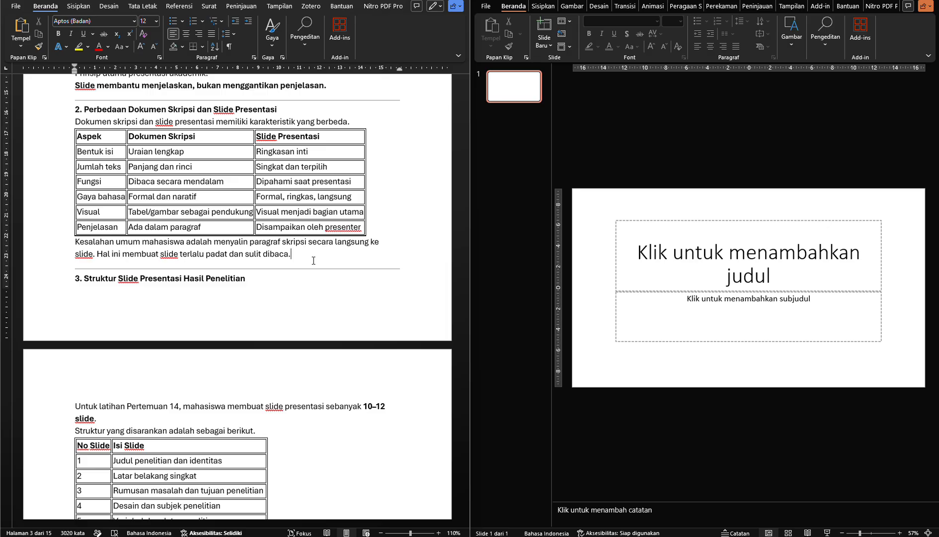
left_click(184, 255)
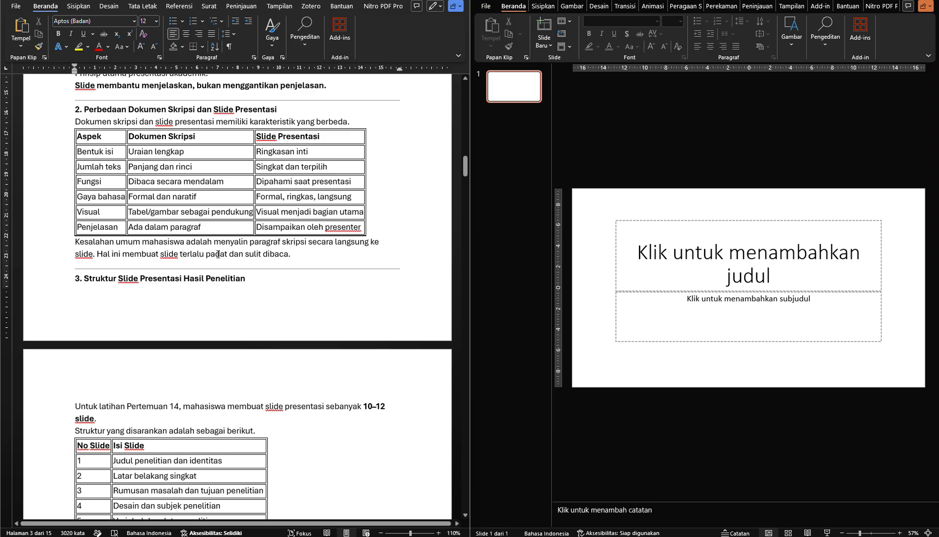
left_click(263, 255)
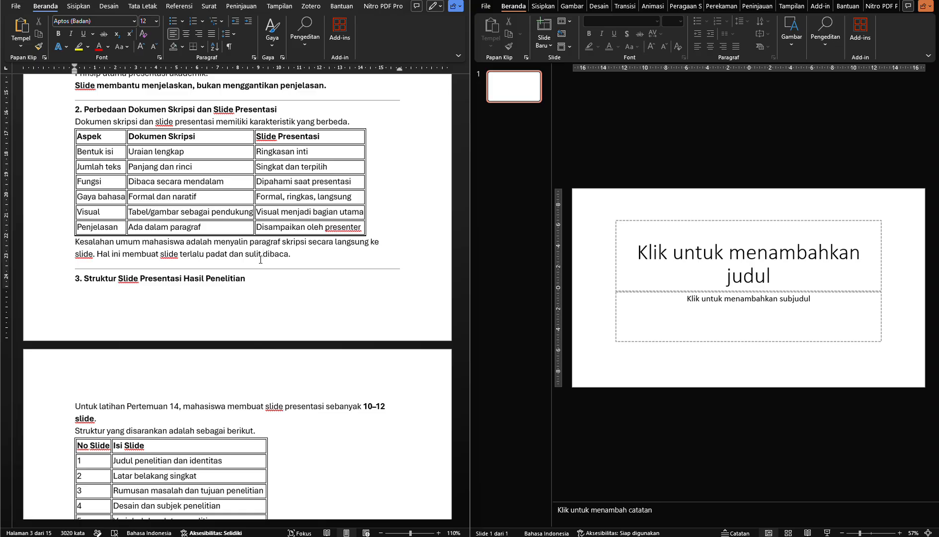
left_click(298, 253)
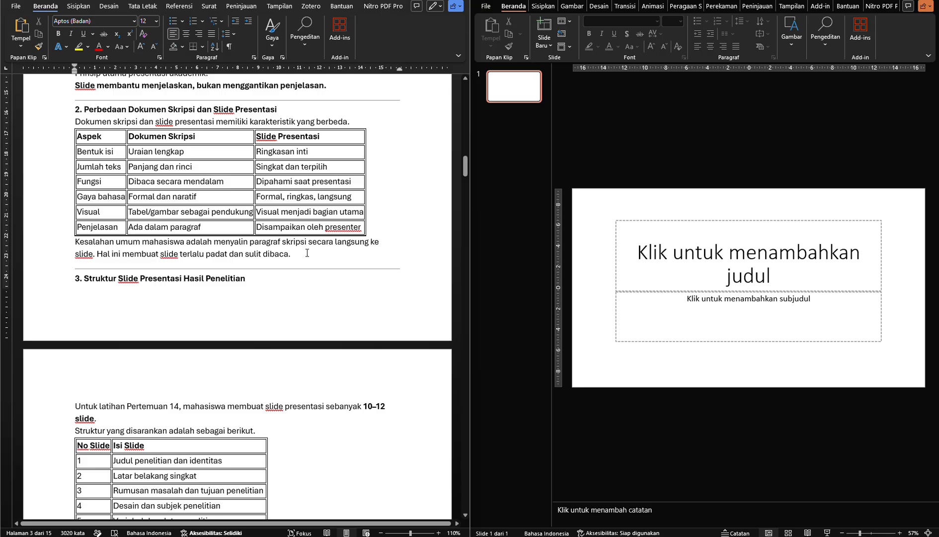
Read the section 3 instruction on how many slides to make and examine the start of the suggested structure table
scroll(307, 253, "down", 5)
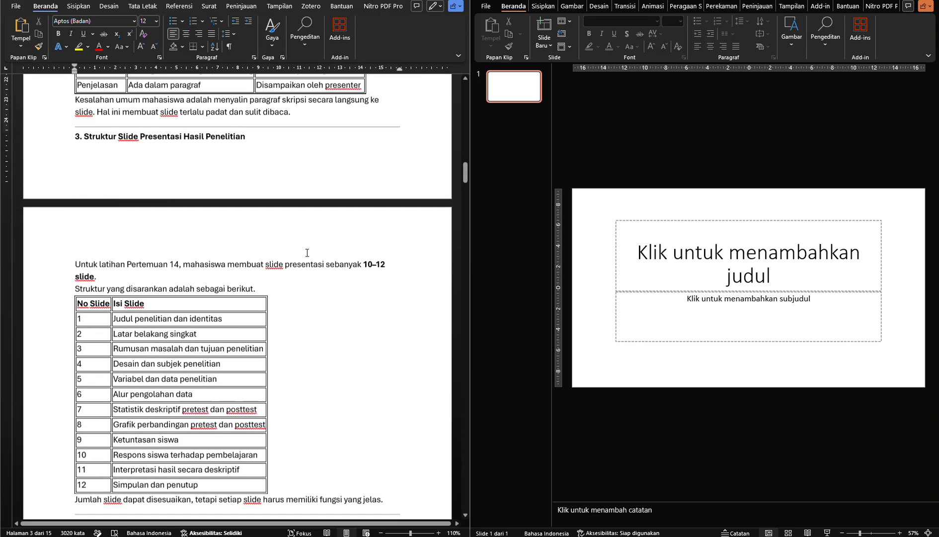
left_click(284, 240)
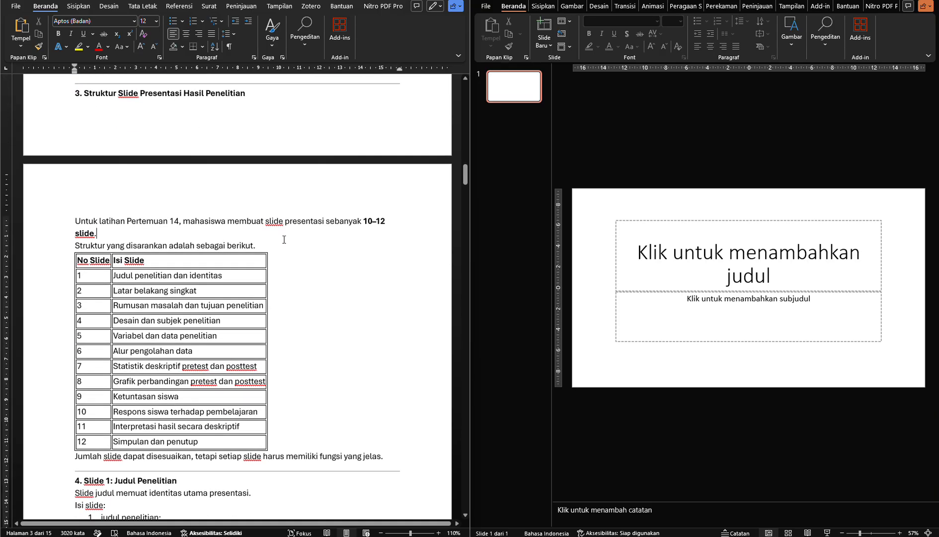
scroll(284, 240, "down", 3)
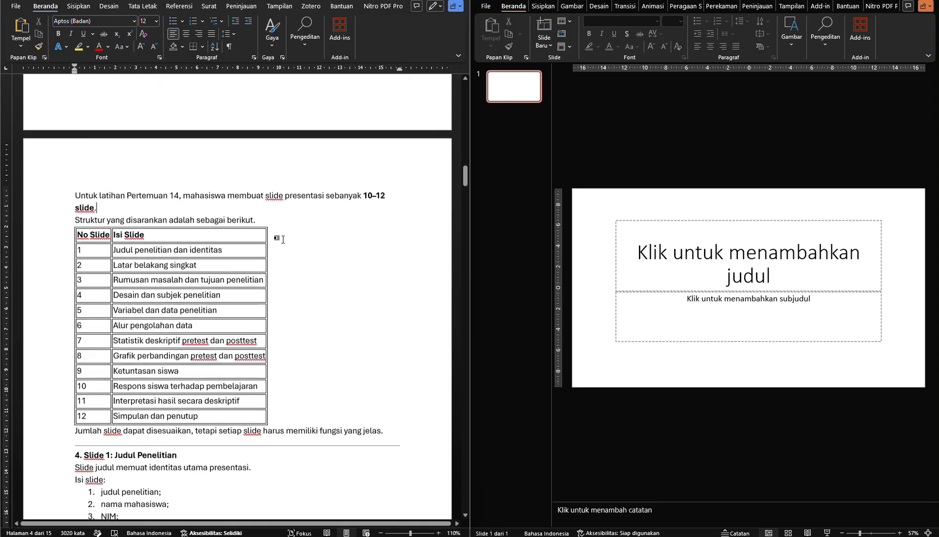
scroll(283, 240, "down", 1)
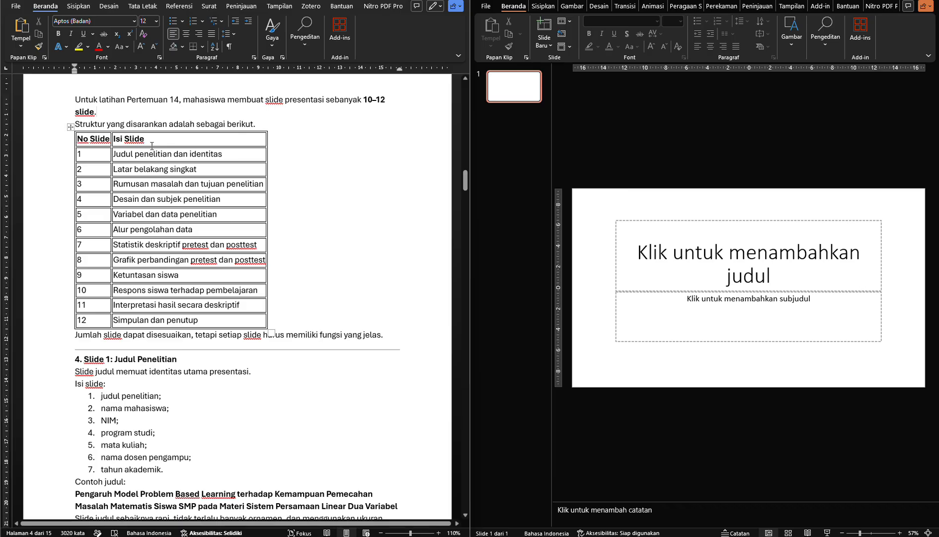
left_click(105, 155)
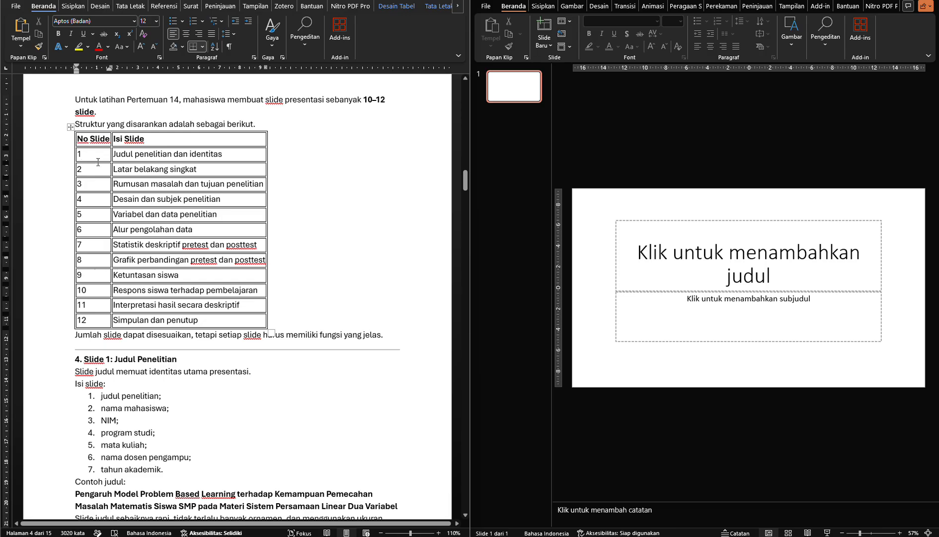
left_click(98, 171)
left_click(97, 160)
left_click(95, 150)
Go through the suggested contents of each slide in the structure table and the note on adjusting the slide count
left_click(194, 155)
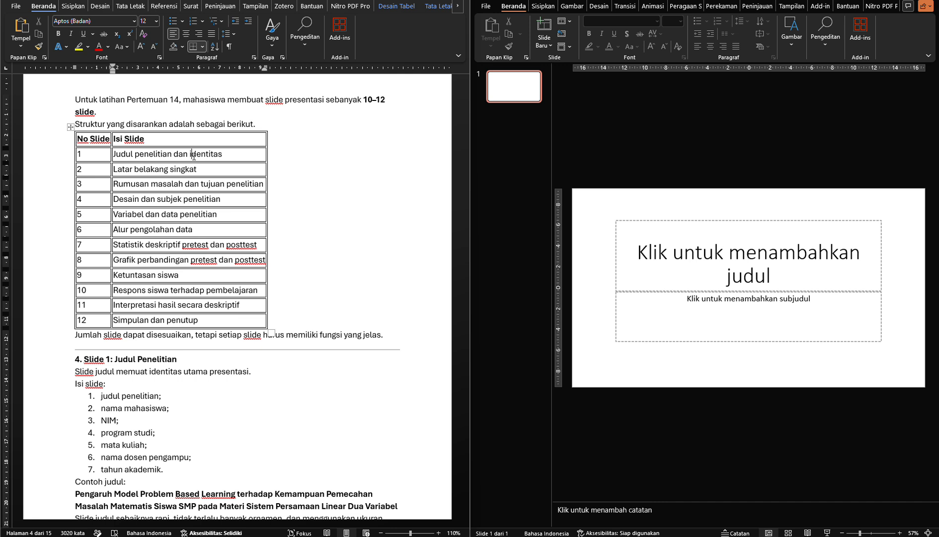
left_click(186, 169)
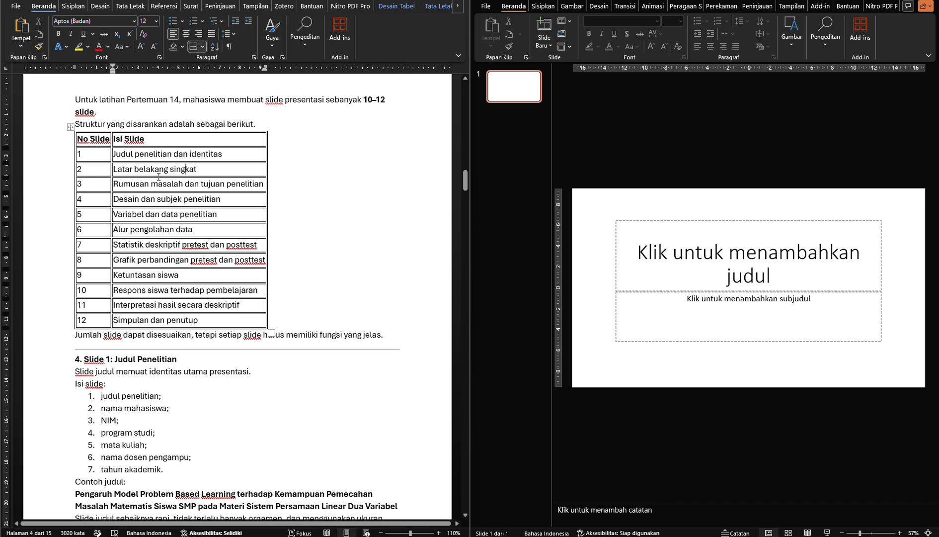
left_click(212, 200)
left_click(129, 215)
left_click(185, 231)
left_click(241, 243)
left_click(136, 260)
left_click(152, 277)
scroll(167, 266, "down", 3)
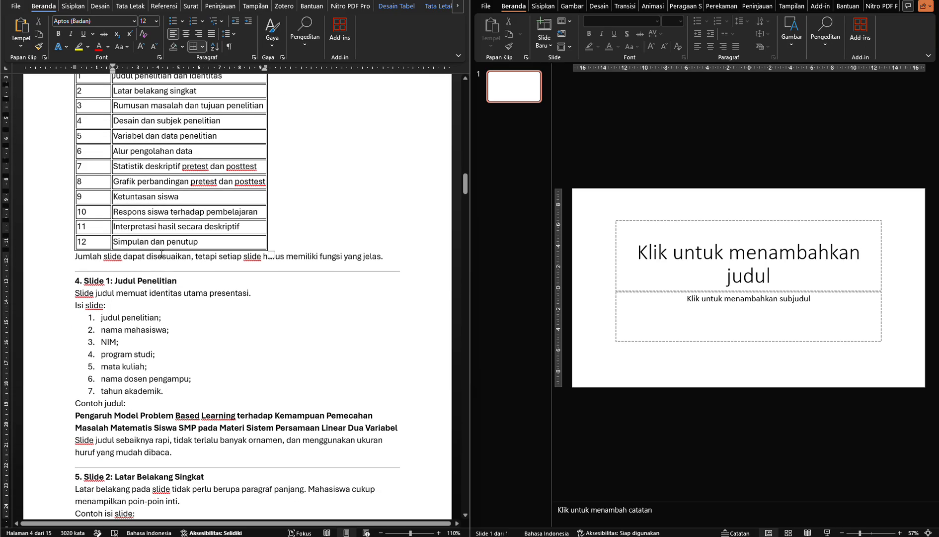
left_click(161, 254)
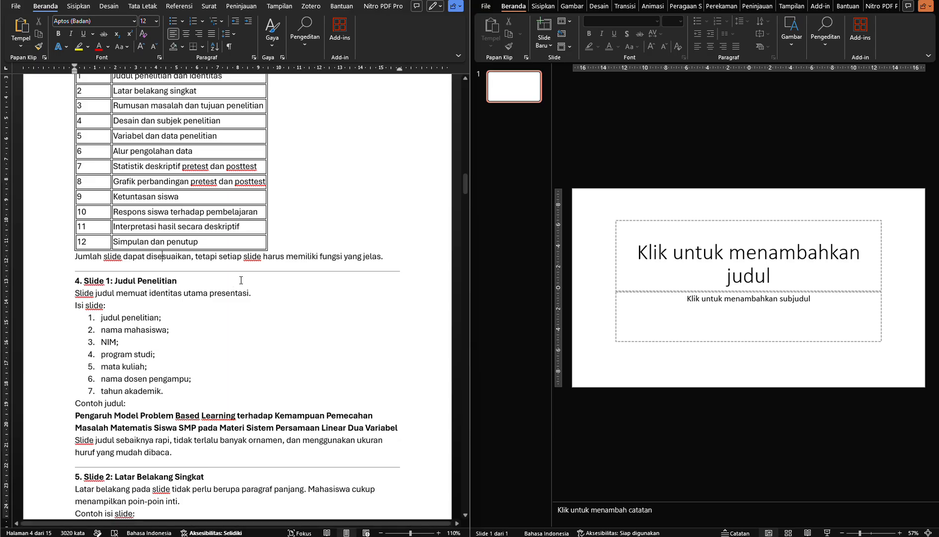
left_click(286, 256)
Read section 4 on the Judul Penelitian slide, including its list of required contents and the example title
scroll(288, 257, "down", 3)
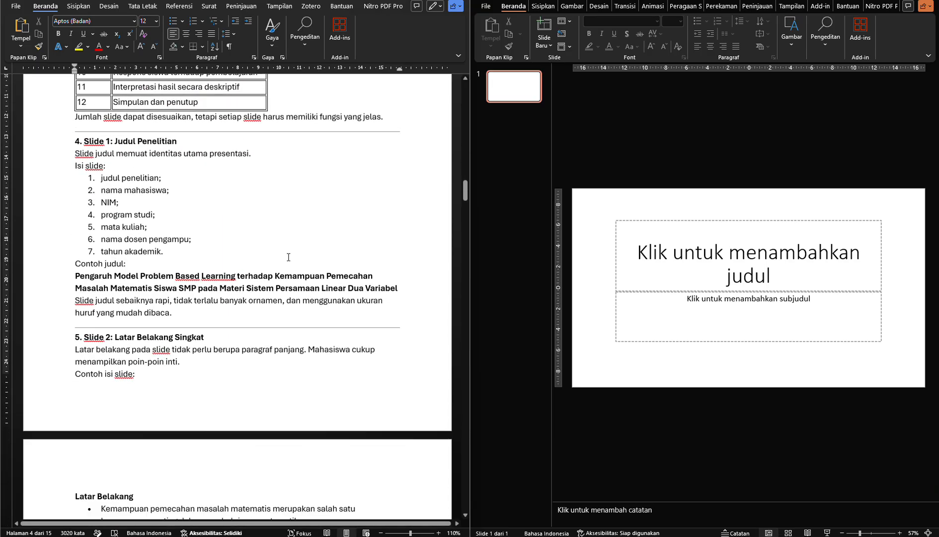
left_click(237, 269)
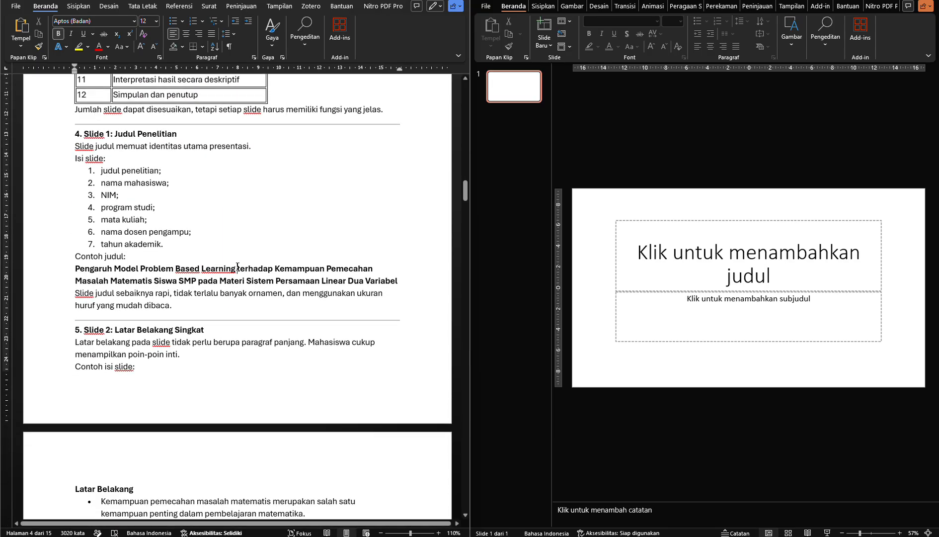
left_click(213, 159)
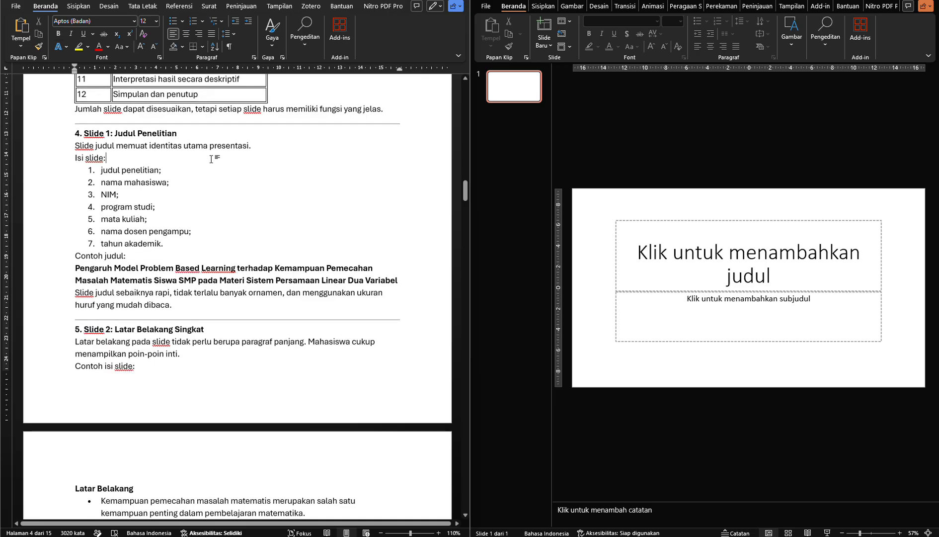
scroll(213, 159, "down", 1)
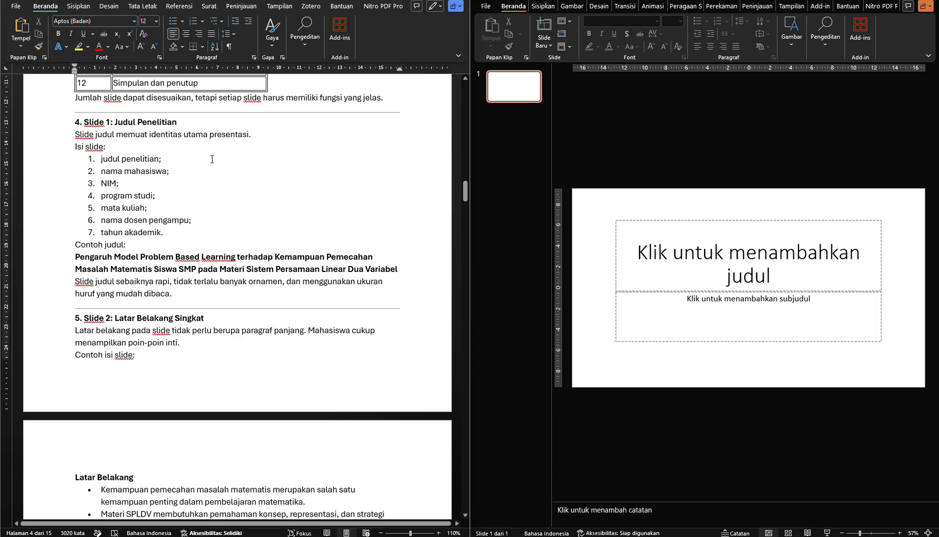
left_click(190, 165)
key("Down")
key("Down")
key("Down")
left_click(209, 223)
left_click(200, 231)
left_click(174, 260)
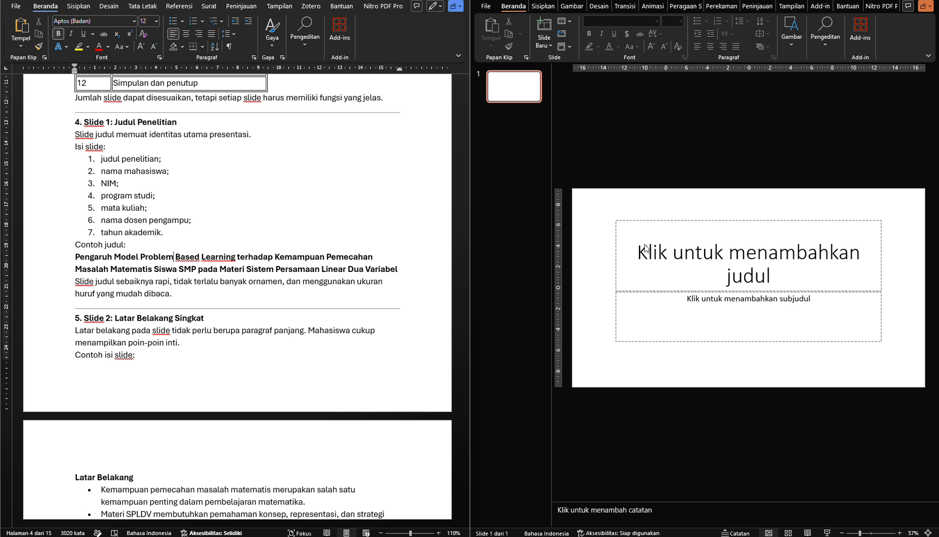
Copy the module's bold example research title into the title placeholder of slide 1 and remove the trailing empty line
left_click(122, 257)
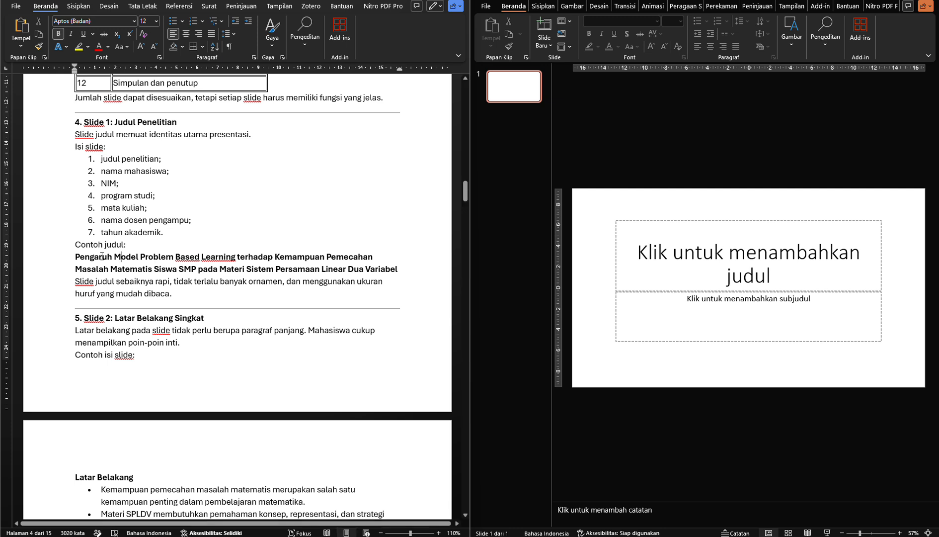
left_click_drag(101, 256, 372, 270)
key("ctrl+c")
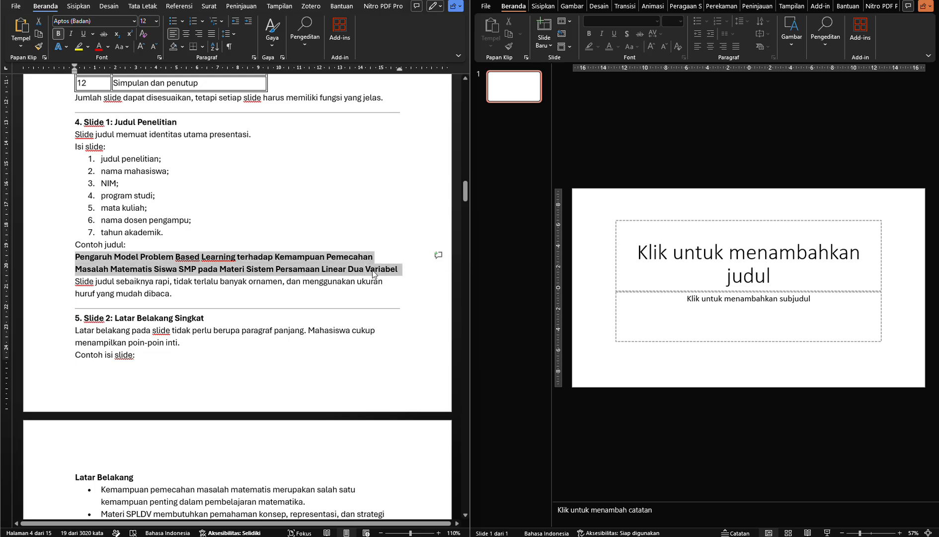
left_click(724, 268)
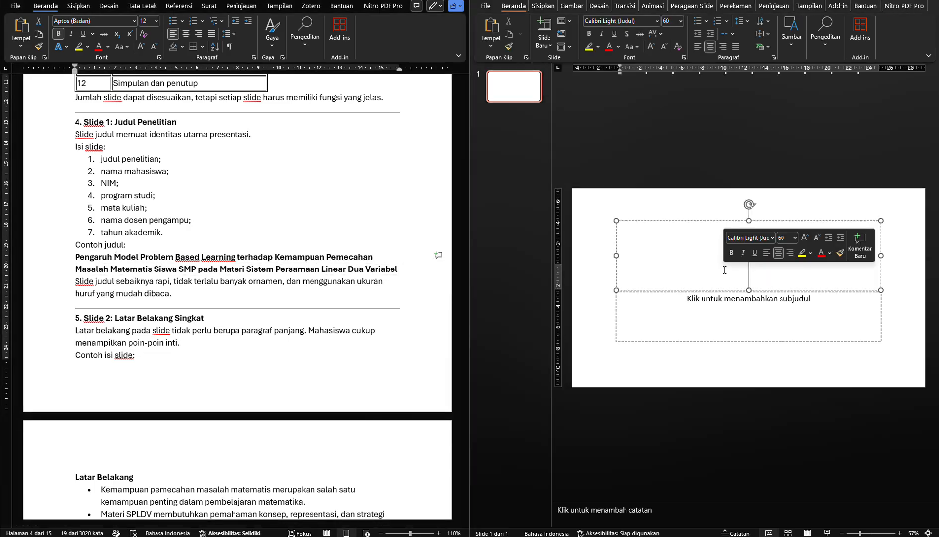
key("ctrl+v")
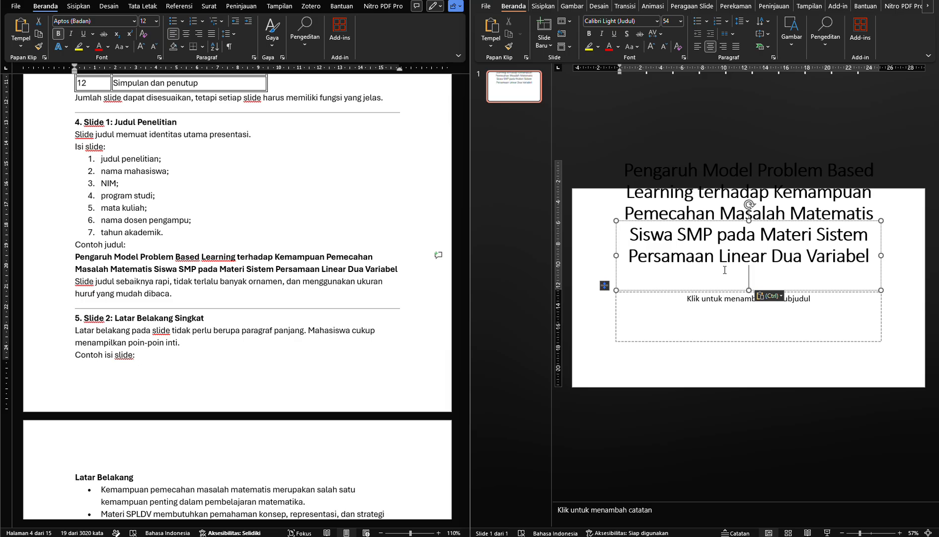
left_click(602, 286)
left_click(696, 264)
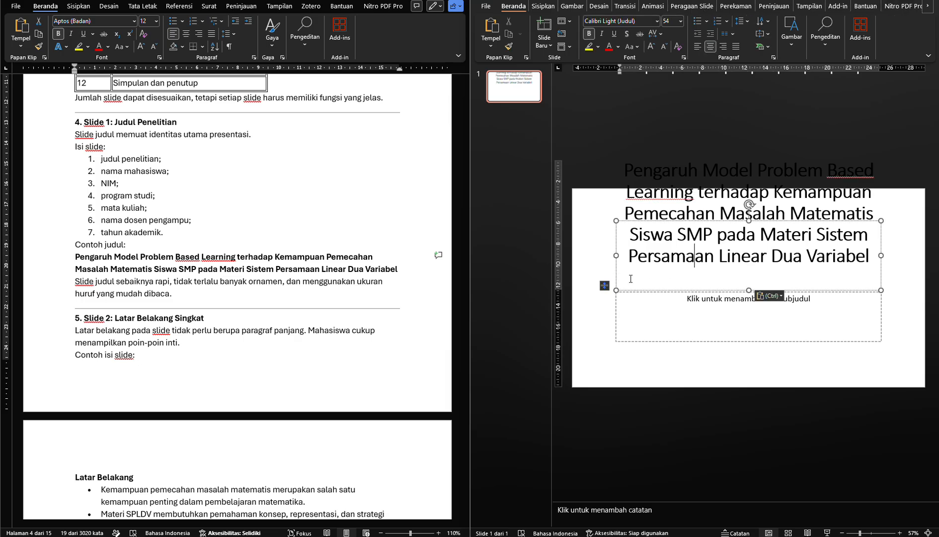
left_click(609, 288)
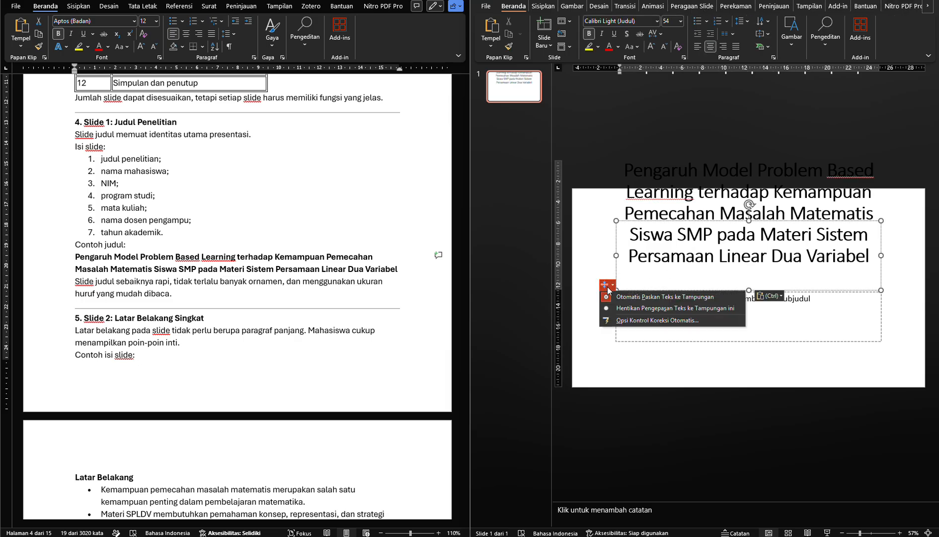
left_click(658, 271)
key("BackSpace")
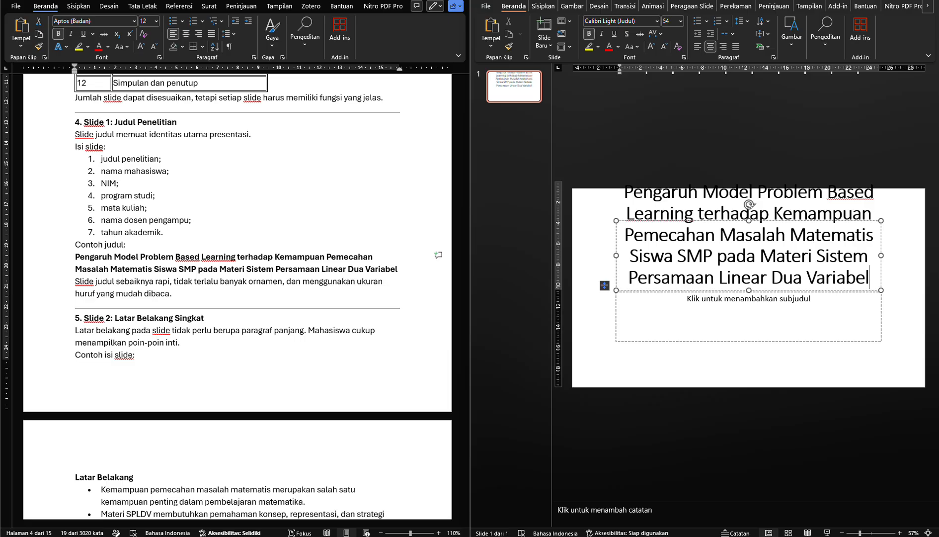
Reduce the font size of the whole research title on slide 1 to 44
key("ctrl+a")
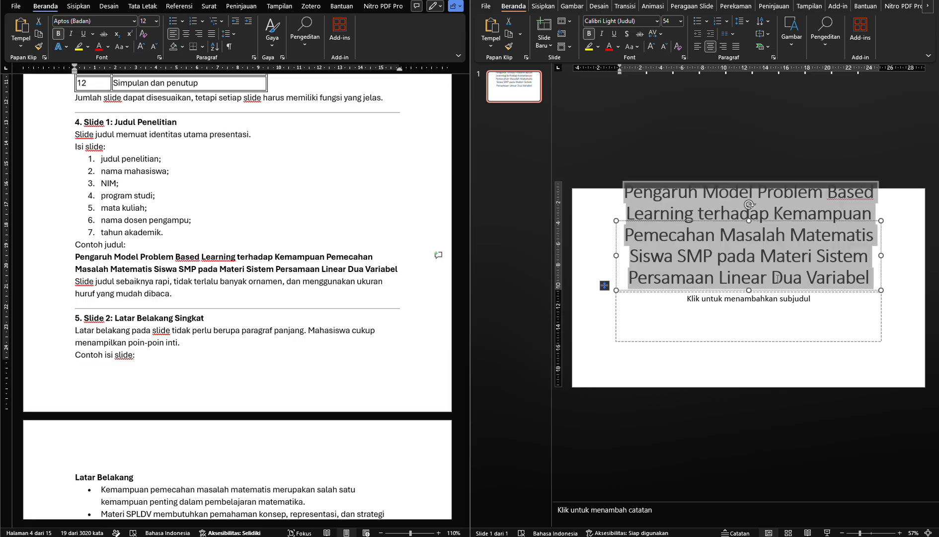
key("ctrl+shift+comma")
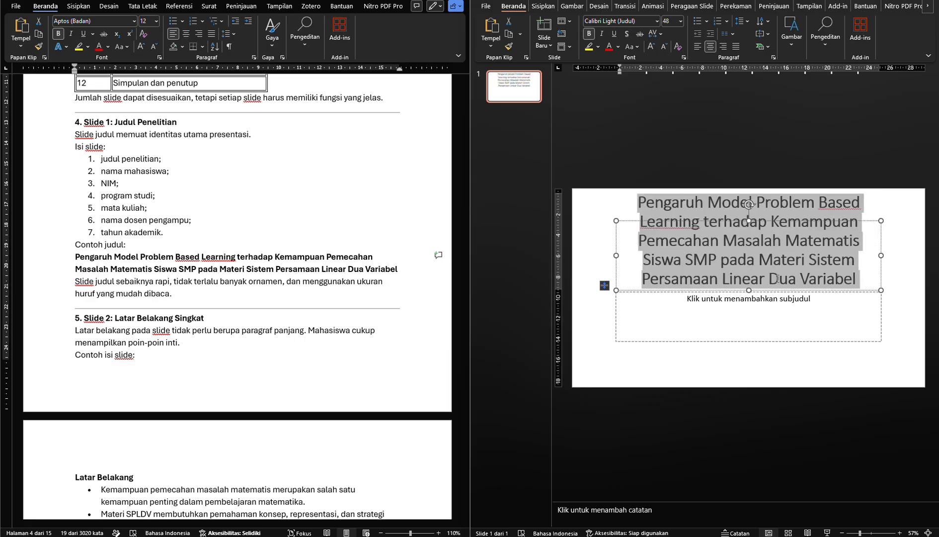
key("ctrl+shift+comma")
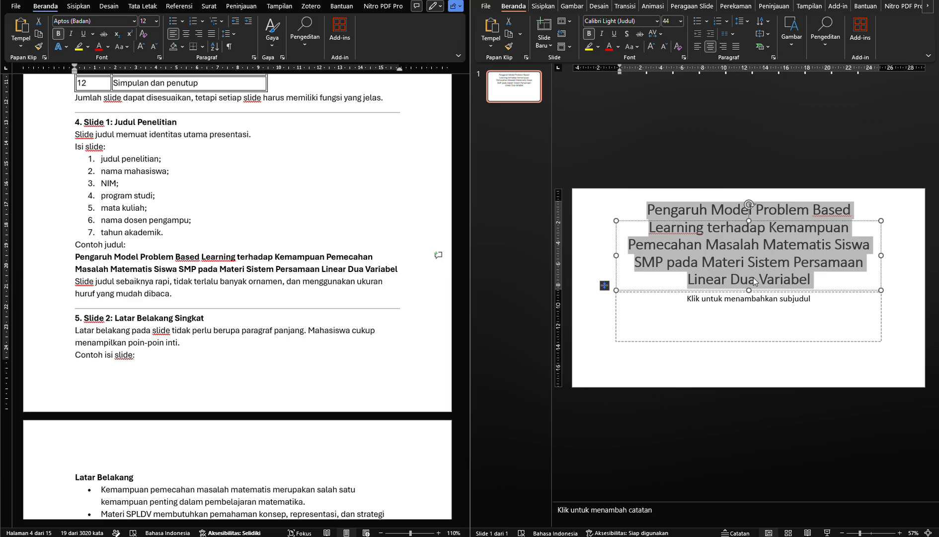
left_click(597, 254)
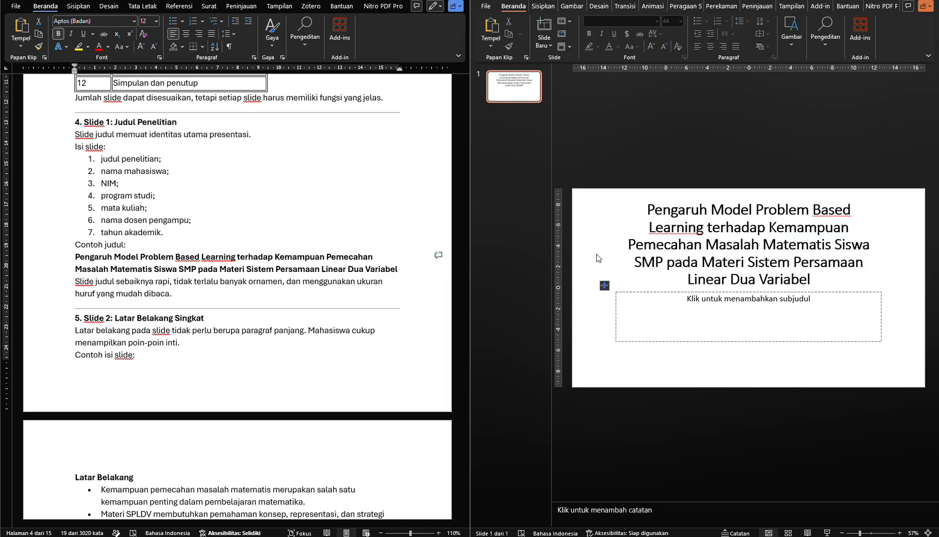
Check the identity items listed for the title slide against the empty subtitle placeholder on slide 1
triple_click(136, 274)
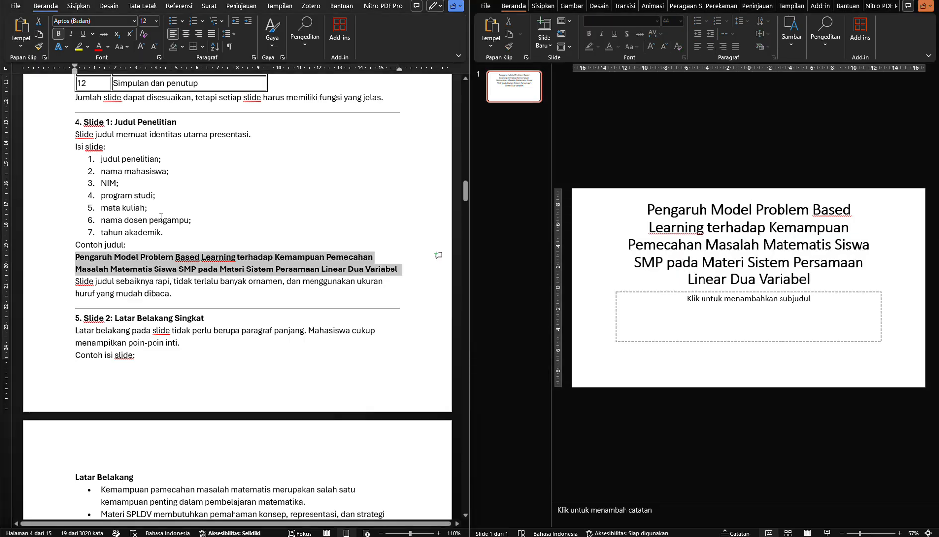
left_click(141, 186)
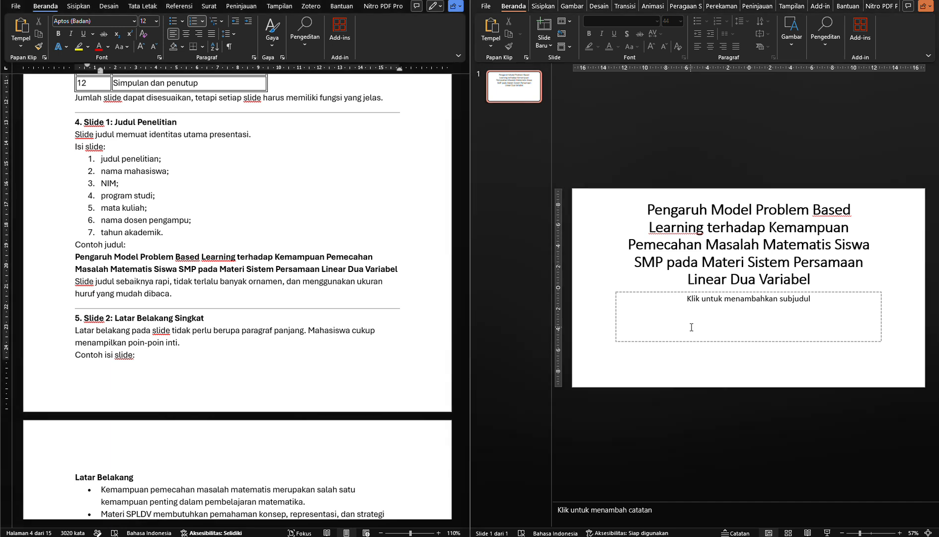
left_click(695, 318)
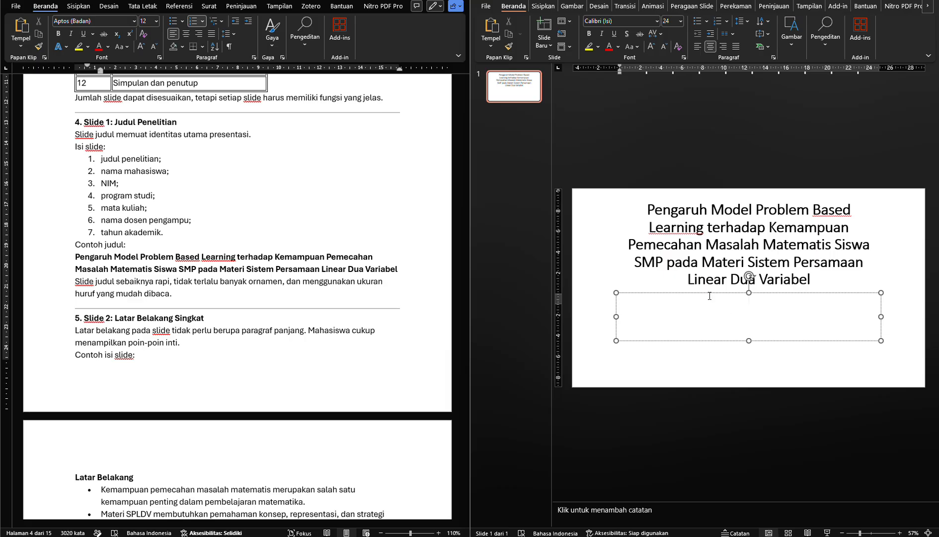
Add a second slide with a title and content layout after the title slide
scroll(266, 305, "down", 1)
scroll(266, 305, "down", 1)
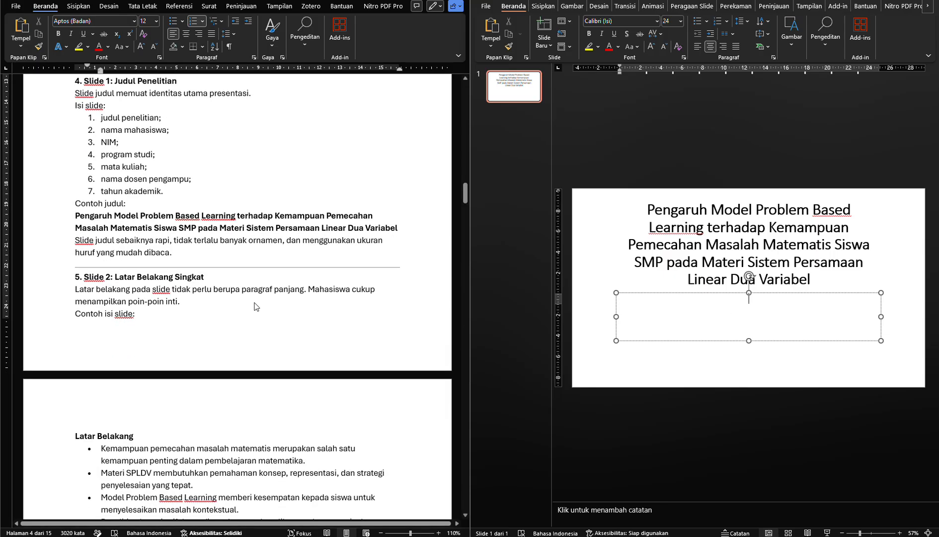
left_click(549, 43)
left_click(604, 87)
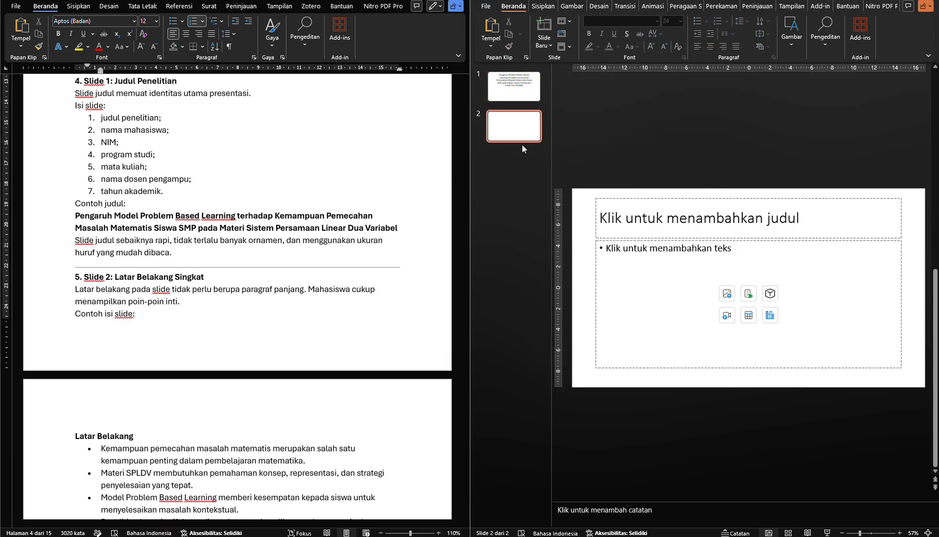
Copy the heading "Latar Belakang" from section 5 of the module into the title placeholder of slide 2
scroll(239, 298, "down", 4)
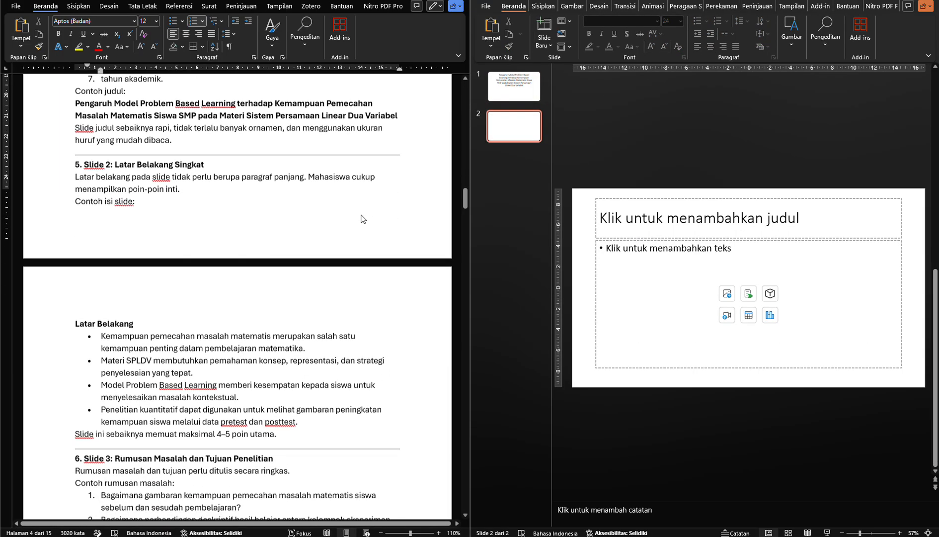
left_click(617, 218)
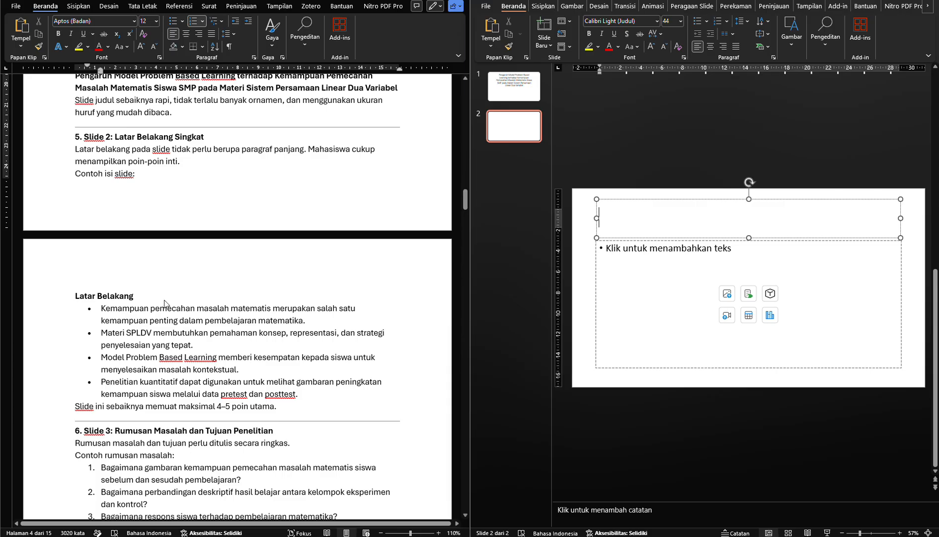
left_click(141, 290)
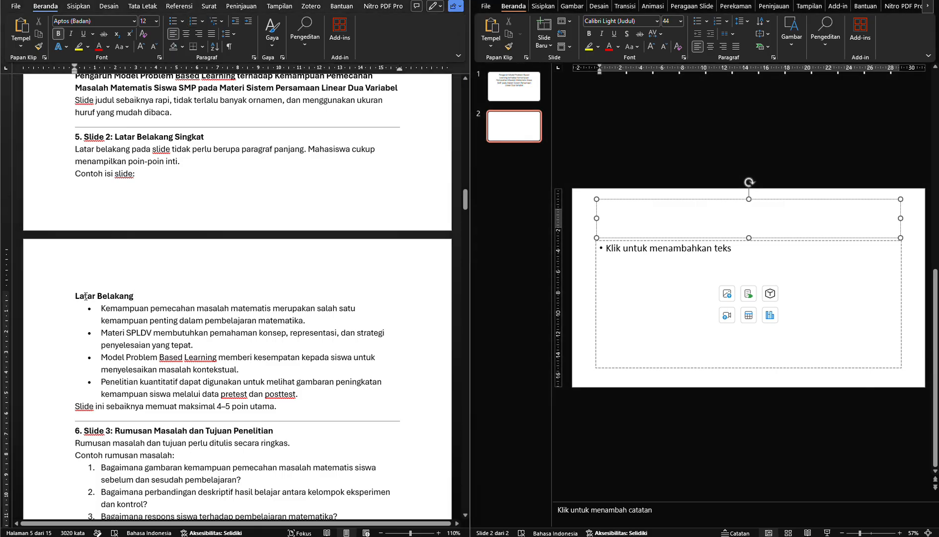
triple_click(87, 295)
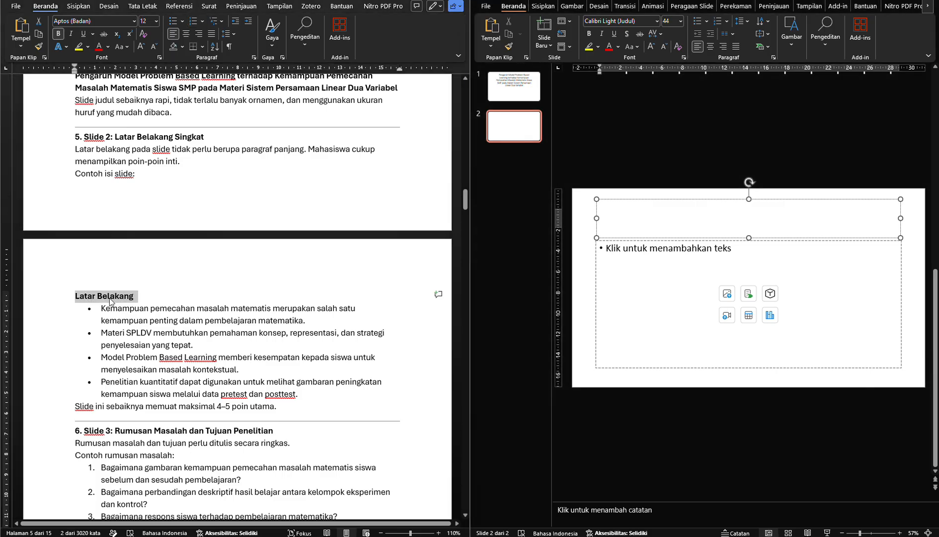
key("shift+Left")
key("ctrl+c")
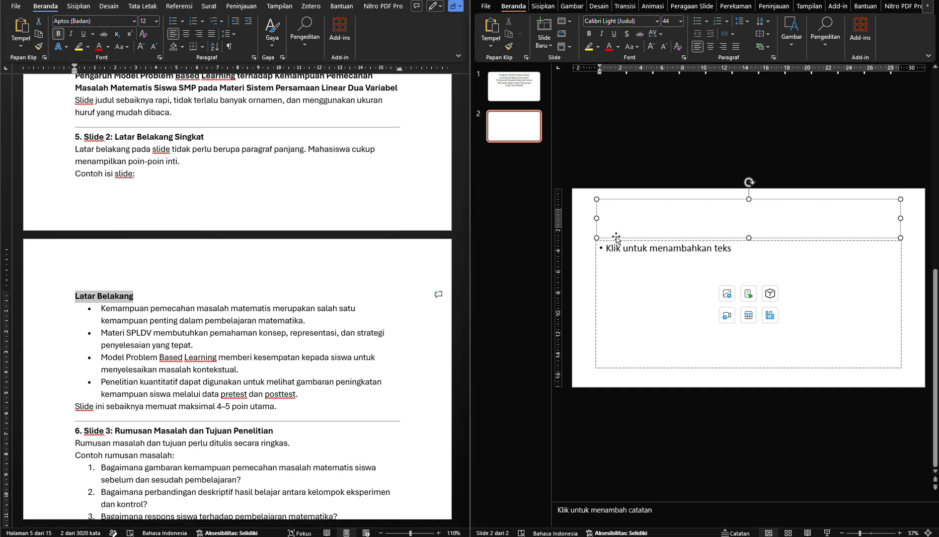
left_click(617, 238)
key("ctrl+v")
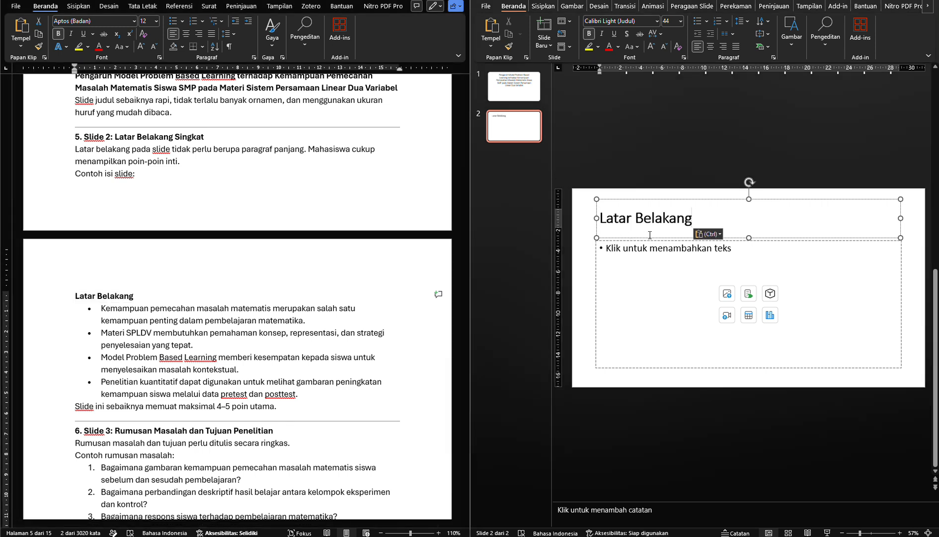
Copy the four bullet points under Latar Belakang from the module into the content placeholder of slide 2
left_click(285, 405)
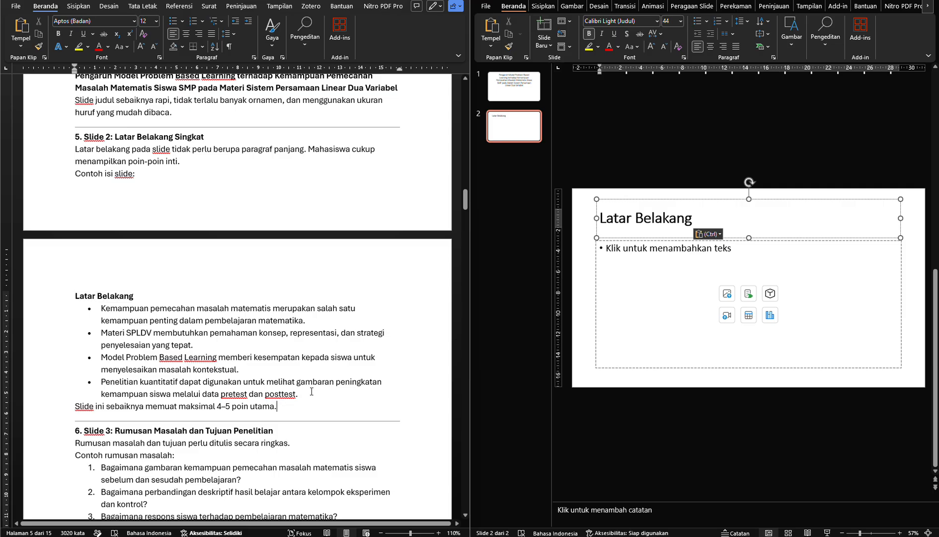
left_click_drag(312, 392, 125, 317)
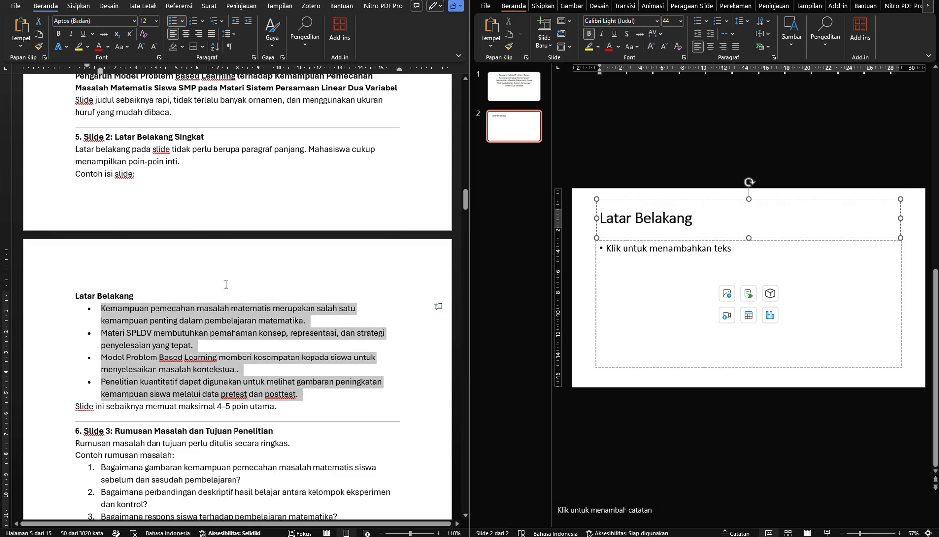
left_click(623, 301)
key("ctrl+v")
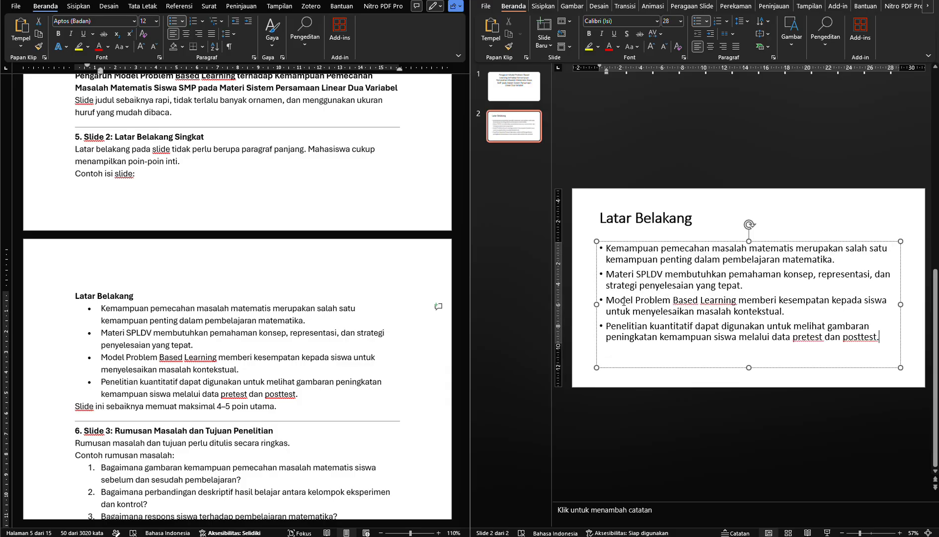
left_click(272, 342)
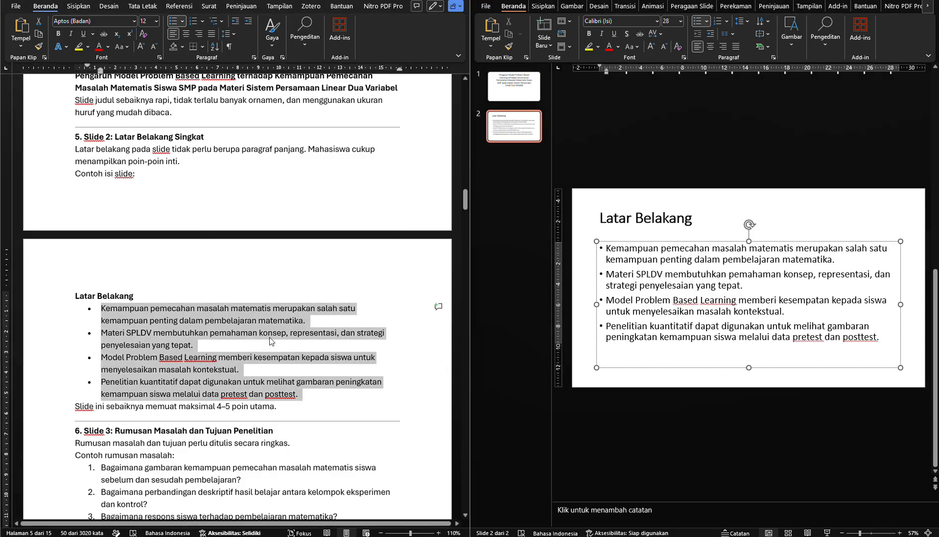
left_click(722, 215)
left_click(584, 252)
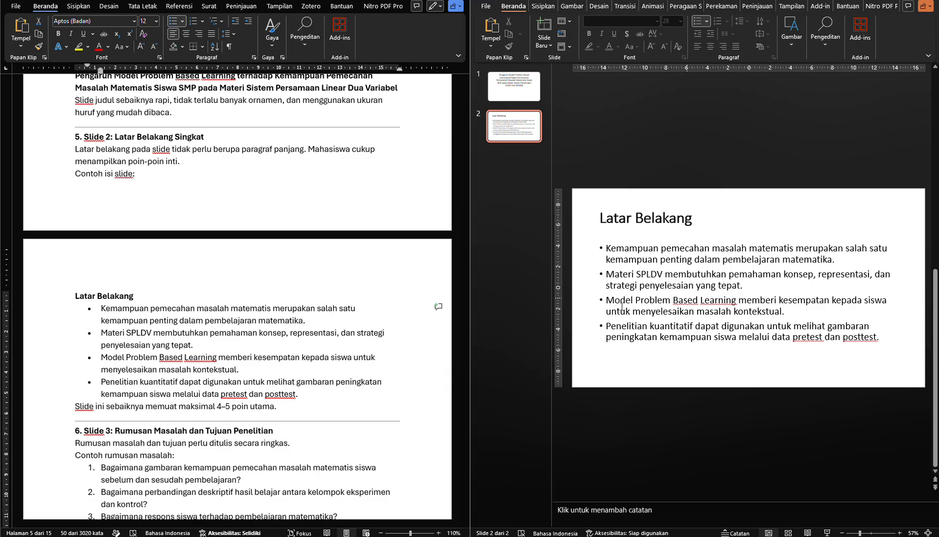
Compare slide 2's bullets with the module's note on a maximum of 4–5 main points and bring up section 6 on Slide 3
left_click(301, 406)
left_click_drag(301, 406, 213, 412)
left_click(210, 412)
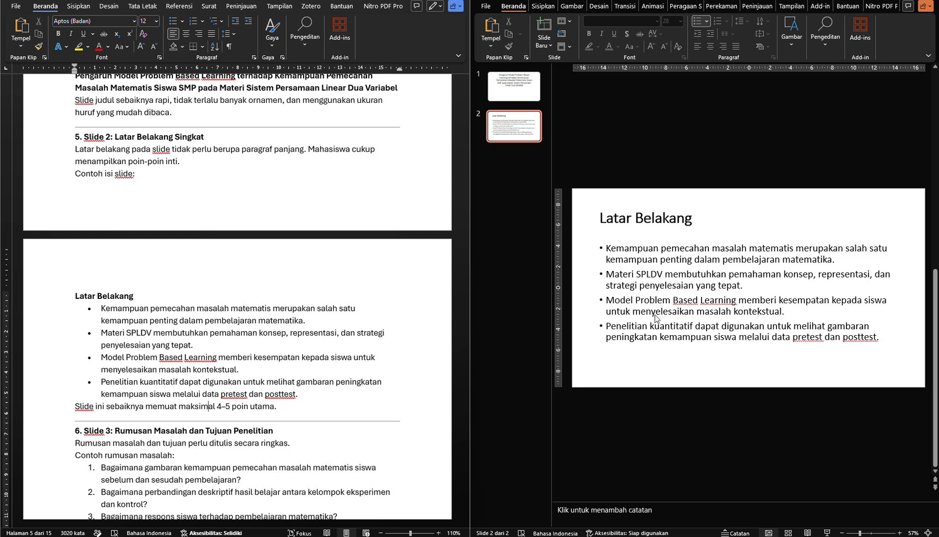
left_click(641, 256)
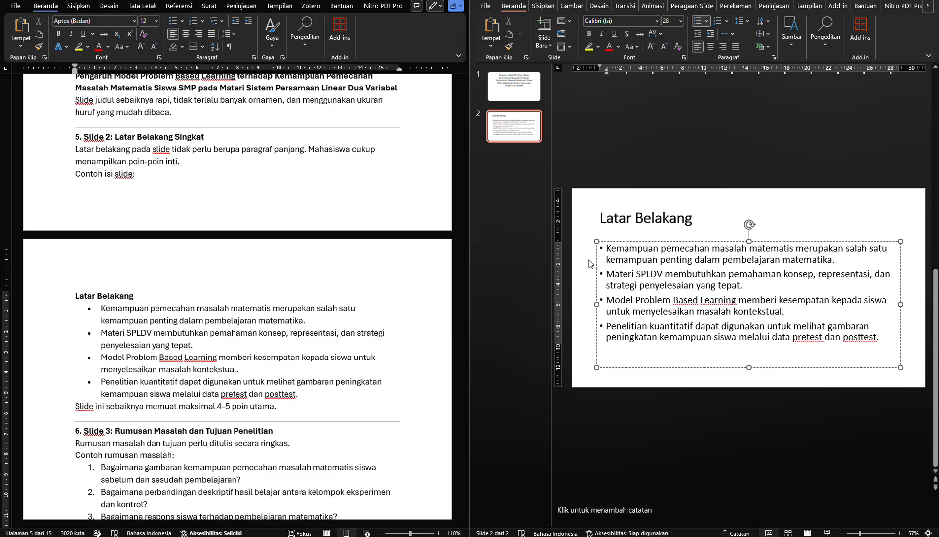
left_click(208, 406)
scroll(282, 337, "down", 6)
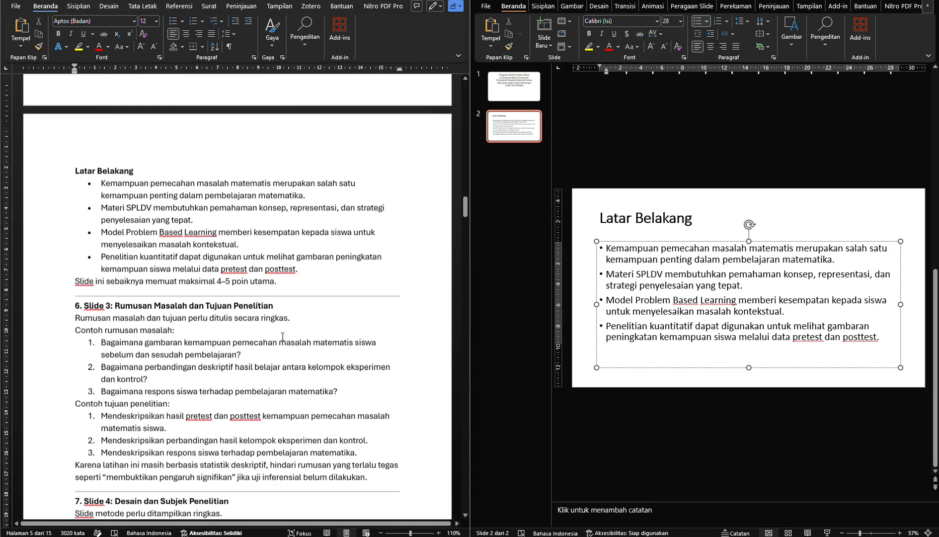
Add slide 3 with a title and content layout and copy "Rumusan Masalah dan Tujuan Penelitian" from the module into its title
left_click(548, 39)
left_click(615, 84)
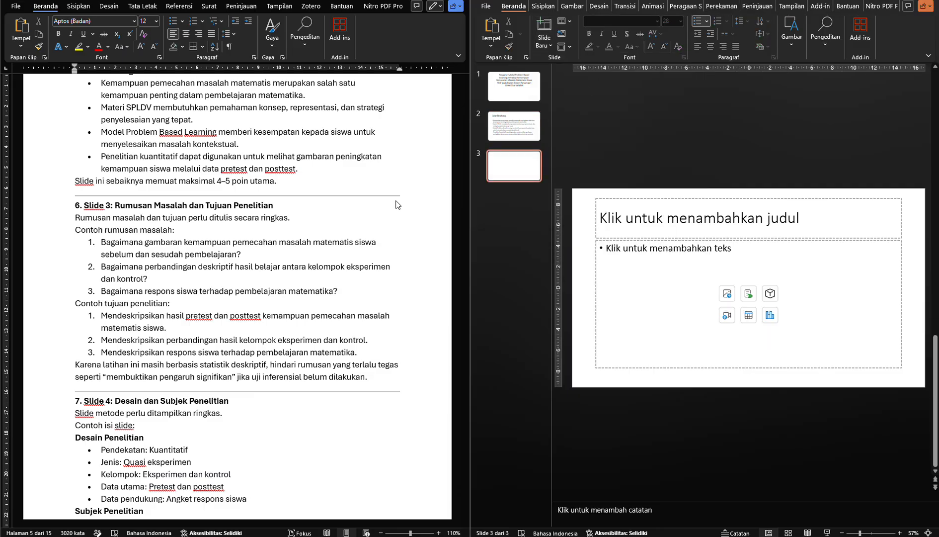
left_click(134, 206)
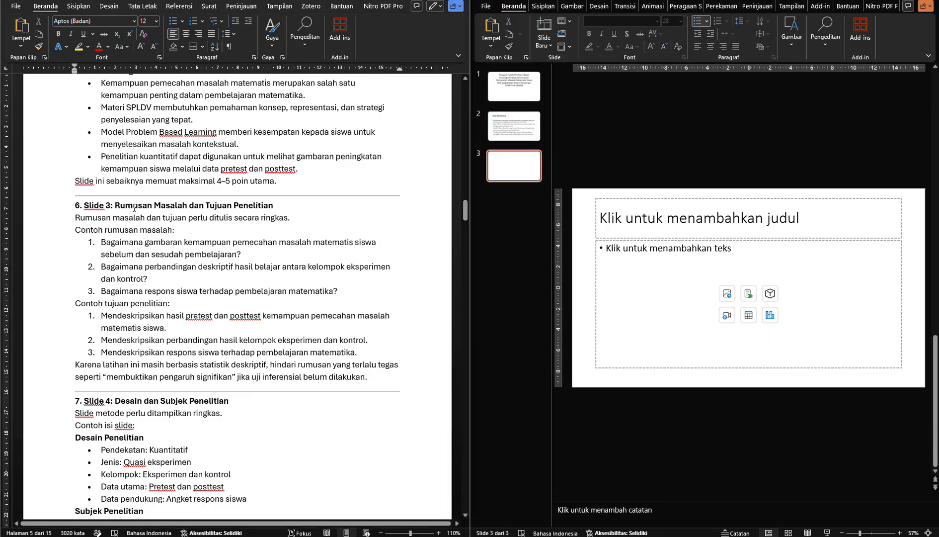
left_click_drag(143, 207, 253, 203)
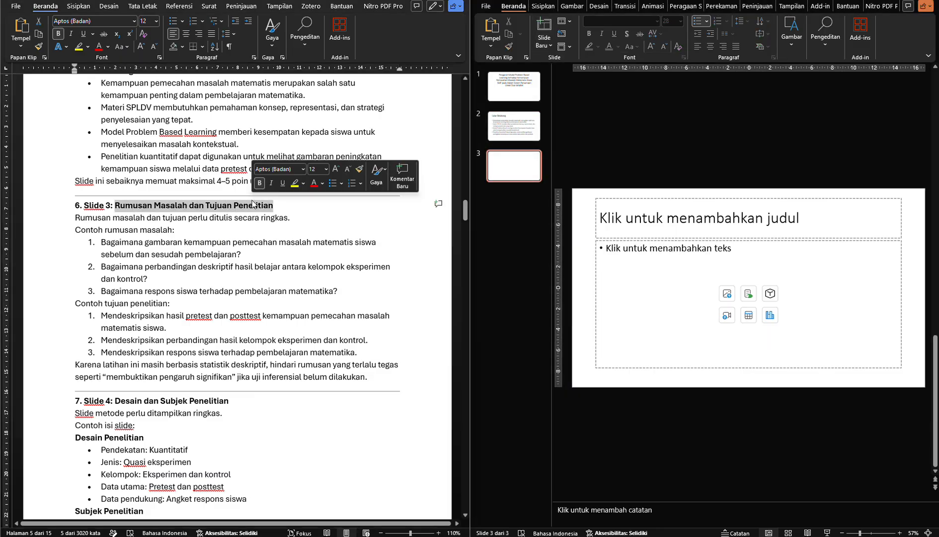
left_click(634, 220)
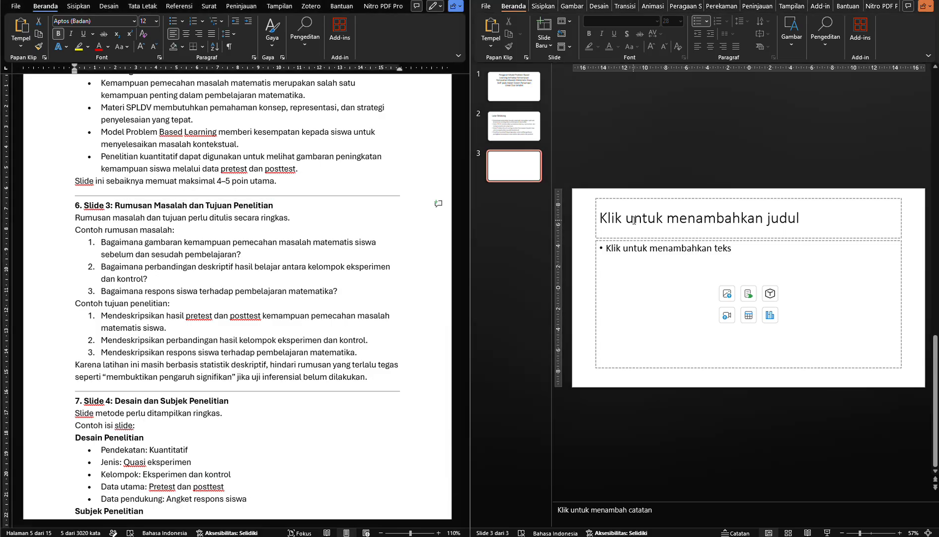
key("ctrl+v")
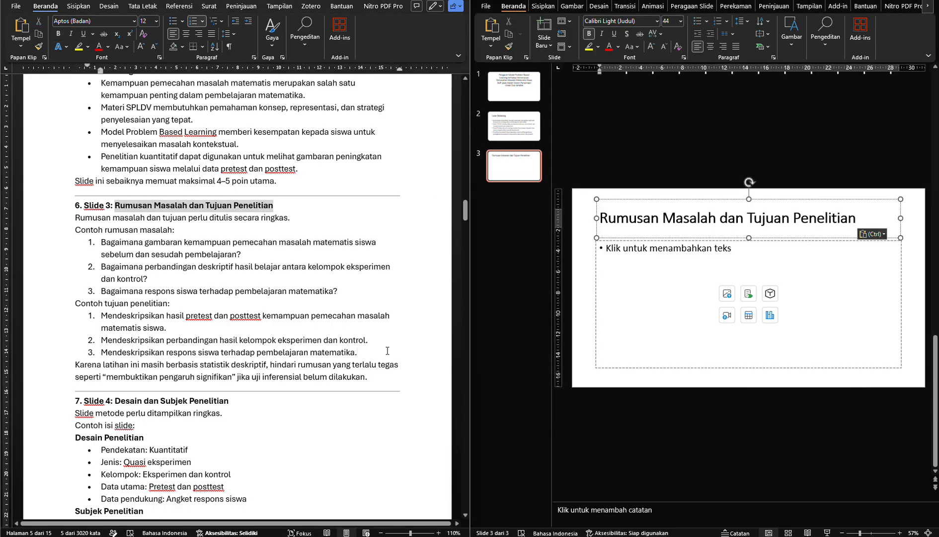
Copy the example rumusan masalah and tujuan penelitian lists from the module into slide 3's content placeholder, without a trailing empty bullet
left_click(387, 351)
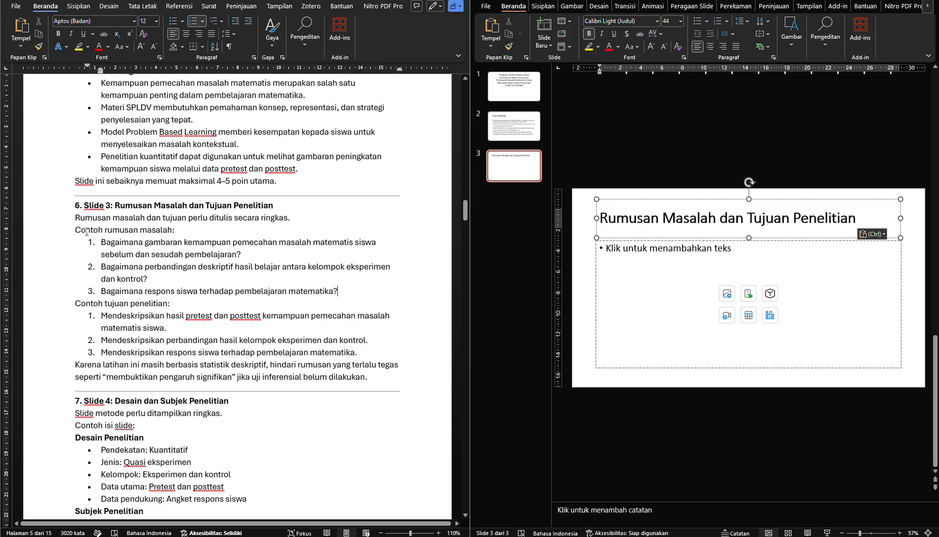
left_click_drag(75, 230, 376, 351)
key("ctrl+c")
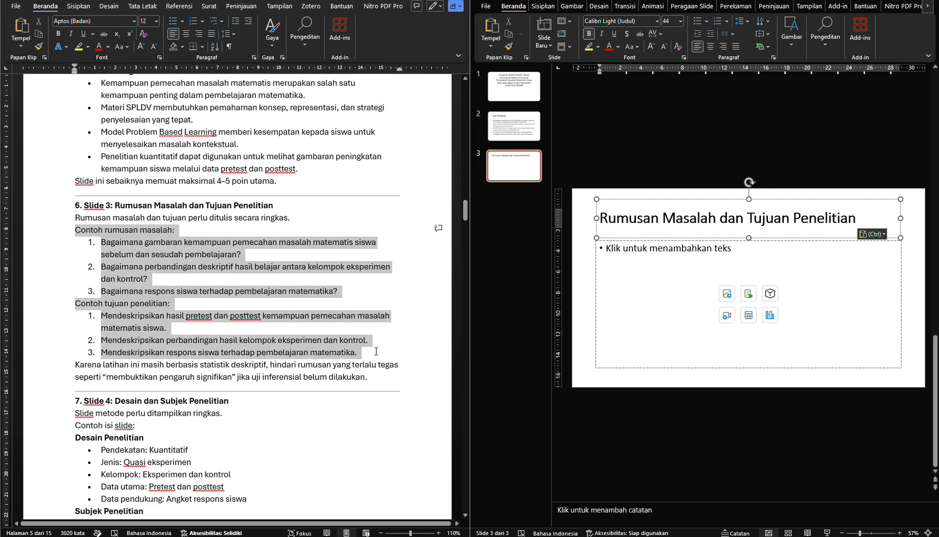
left_click(657, 306)
key("ctrl+v")
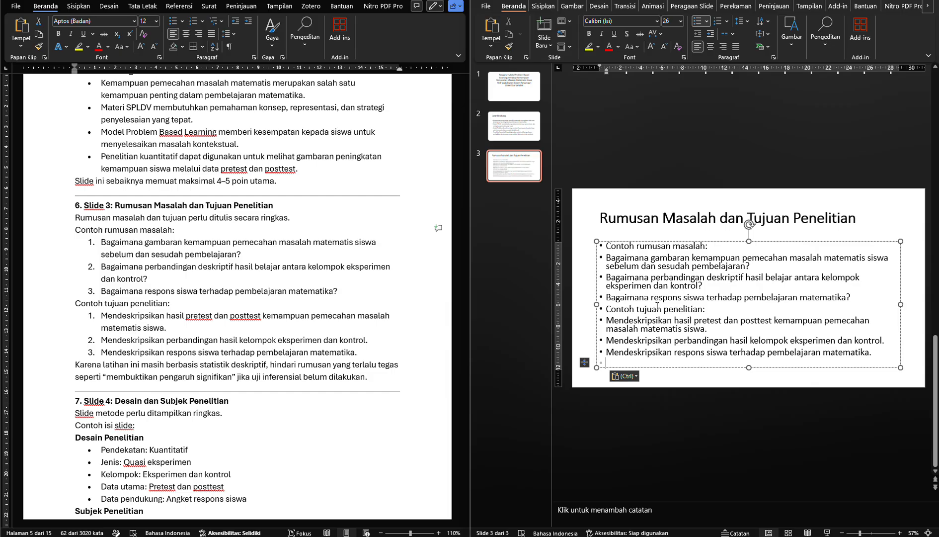
key("BackSpace")
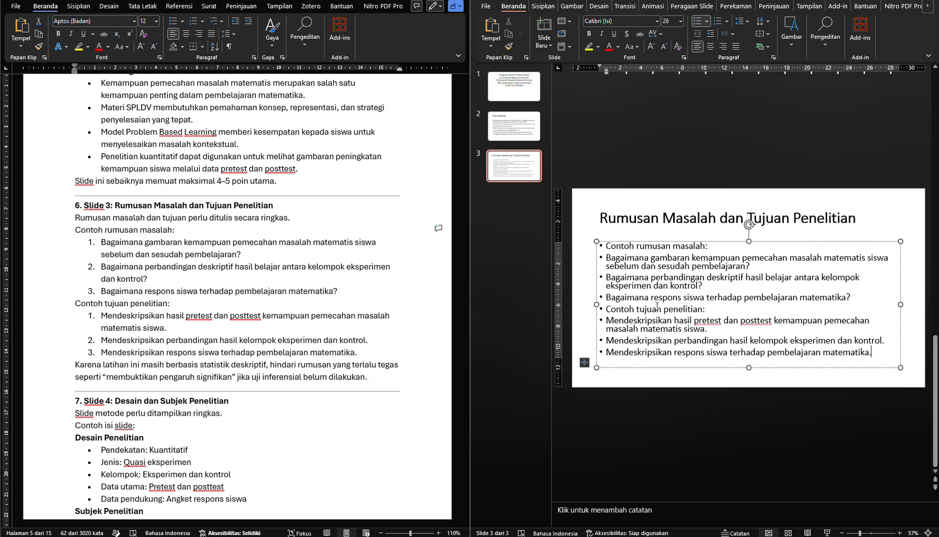
Remove the word "Contoh" and the bullet from the rumusan masalah and tujuan penelitian subheadings on slide 3
double_click(617, 309)
key("BackSpace")
key("BackSpace")
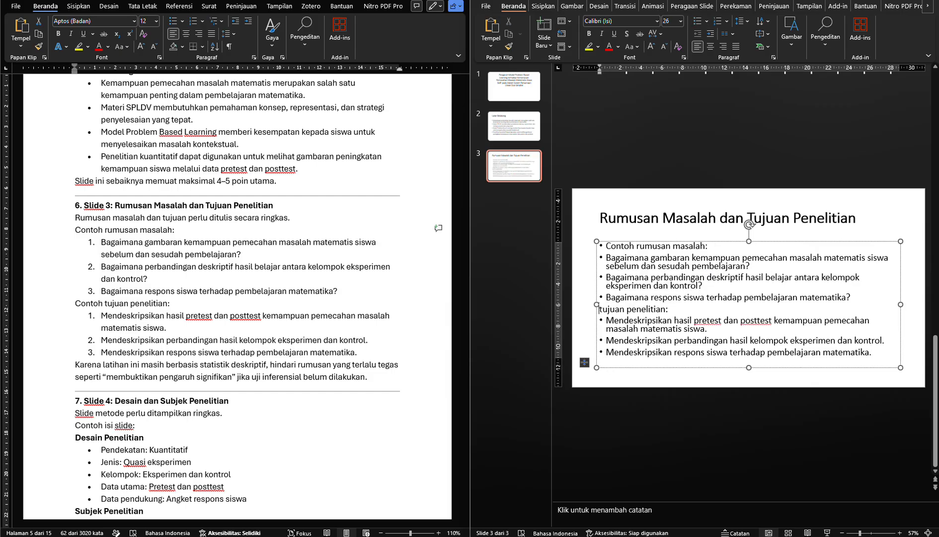
double_click(624, 249)
key("BackSpace")
key("BackSpace")
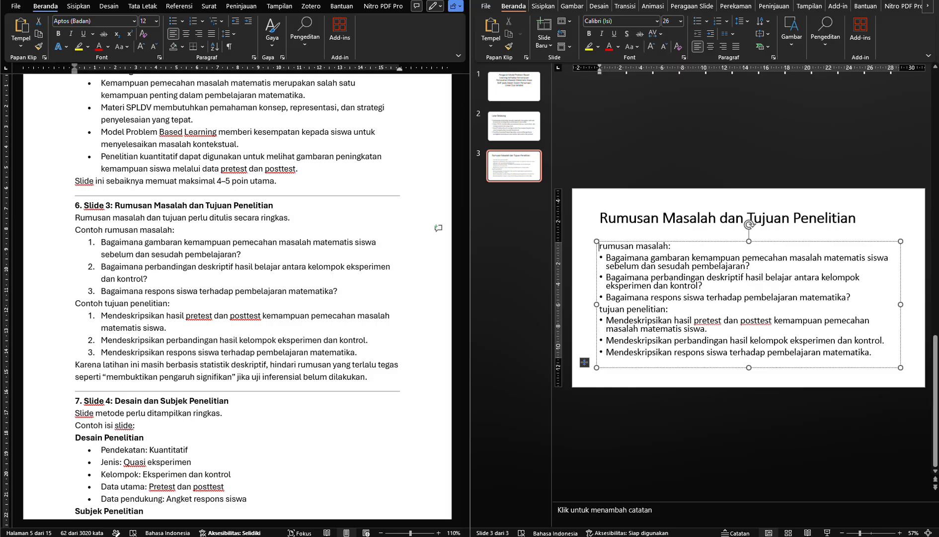
left_click(578, 266)
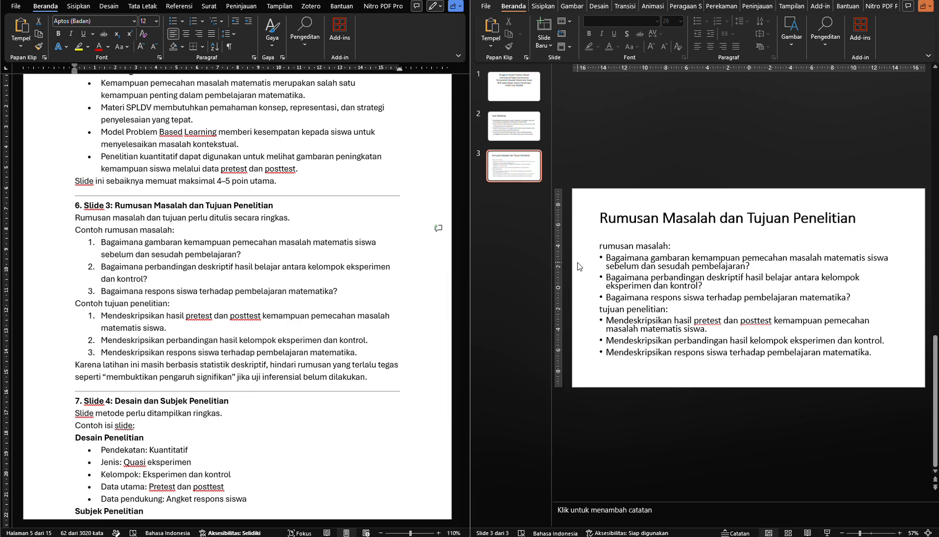
Capitalize the first letters of the subheadings on slide 3 to read "Rumusan masalah:" and "Tujuan penelitian:"
left_click(603, 246)
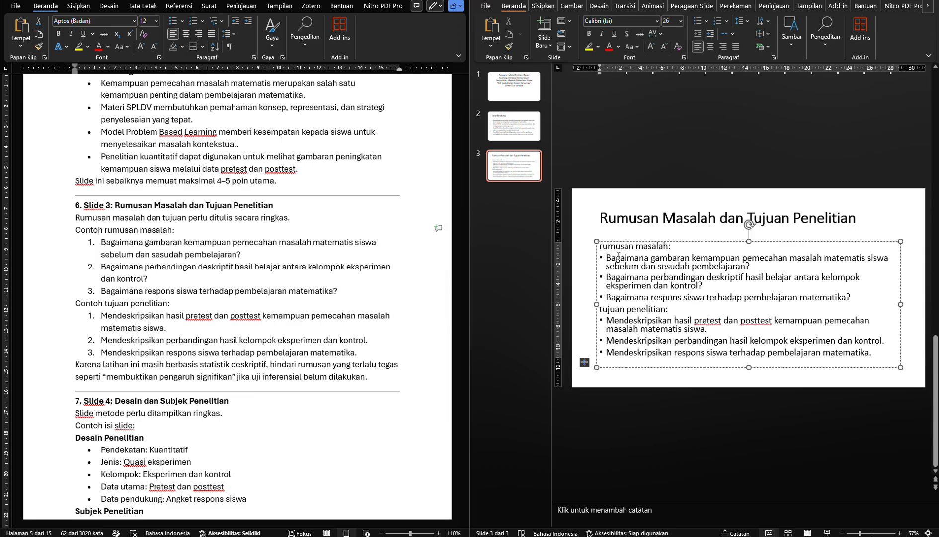
key("Delete")
type("R")
left_click(602, 309)
key("Delete")
type("T")
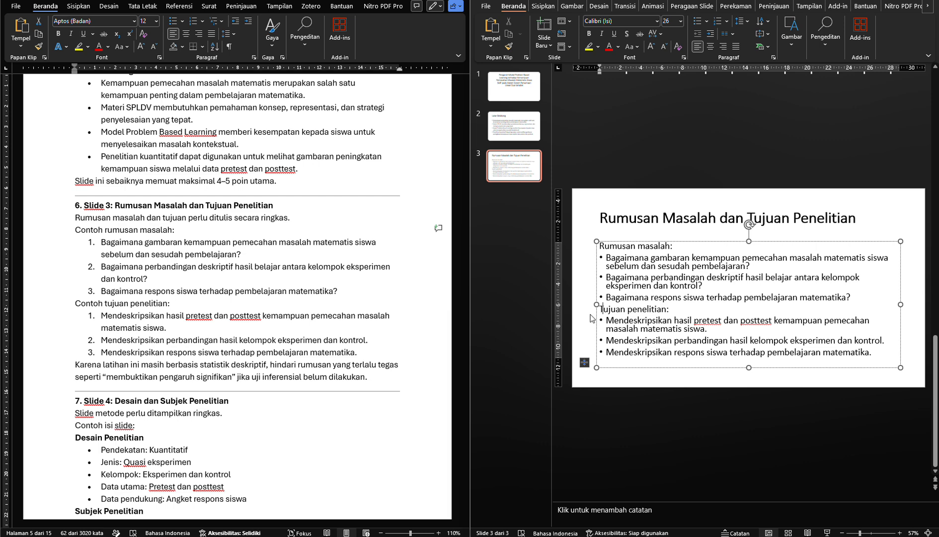
left_click(586, 318)
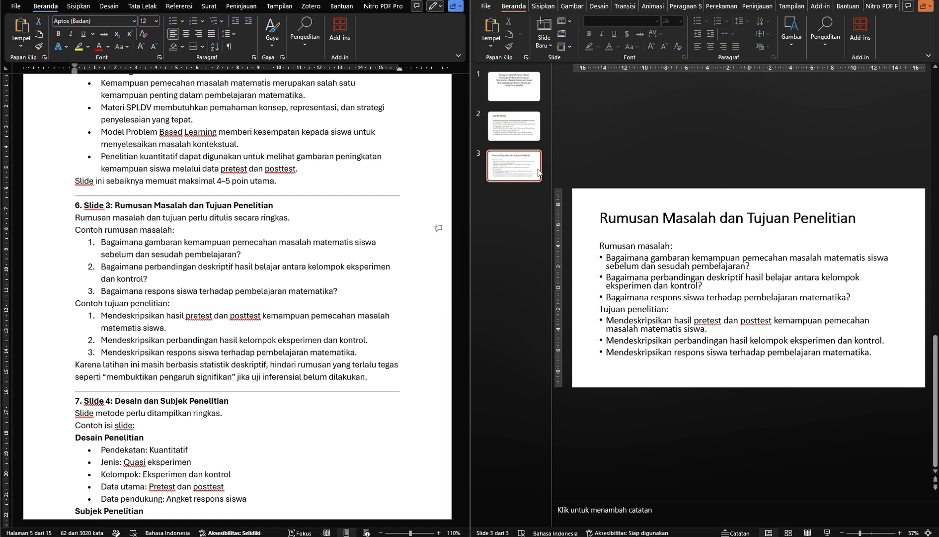
Add slide 4 with a title and content layout and copy "Desain dan Subjek Penelitian" from module section 7 into its title
left_click(543, 48)
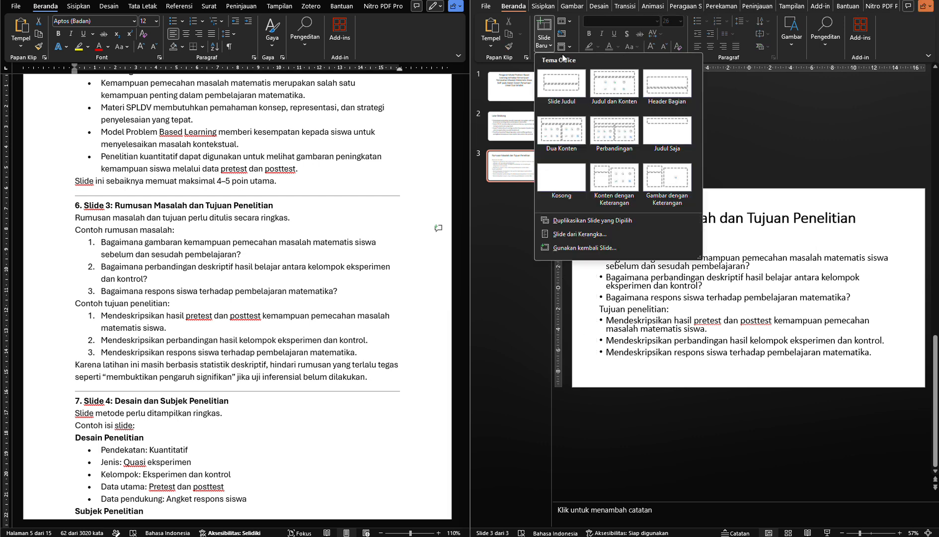
left_click(601, 85)
scroll(326, 293, "down", 3)
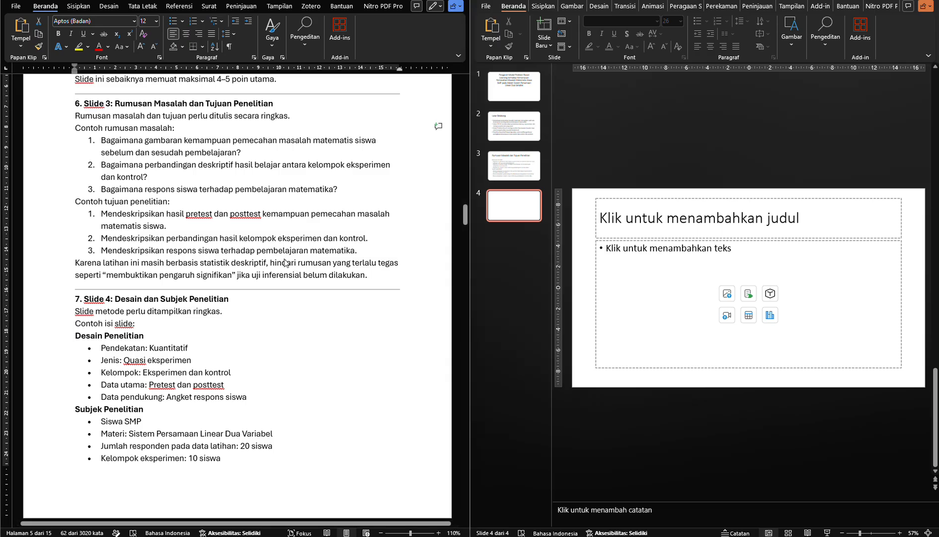
left_click(258, 272)
left_click(259, 271)
scroll(258, 271, "down", 4)
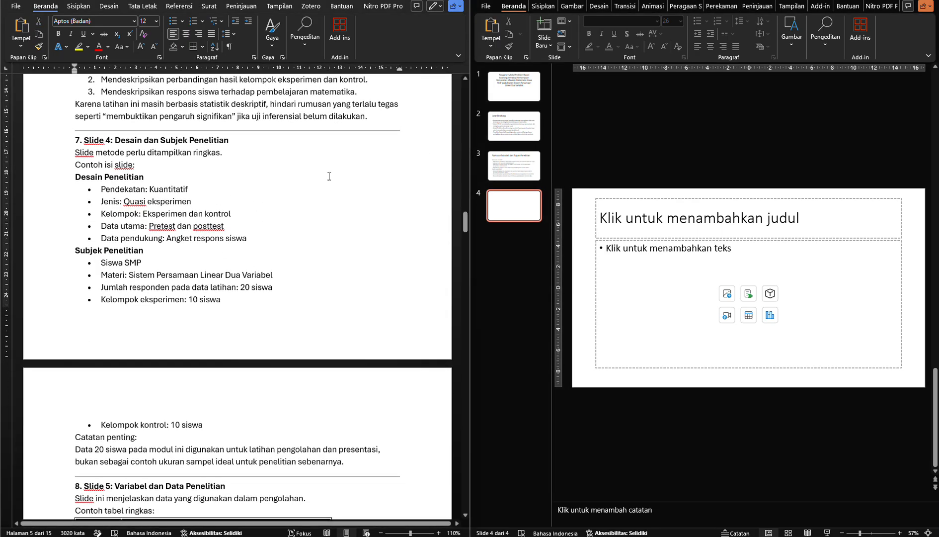
left_click(201, 179)
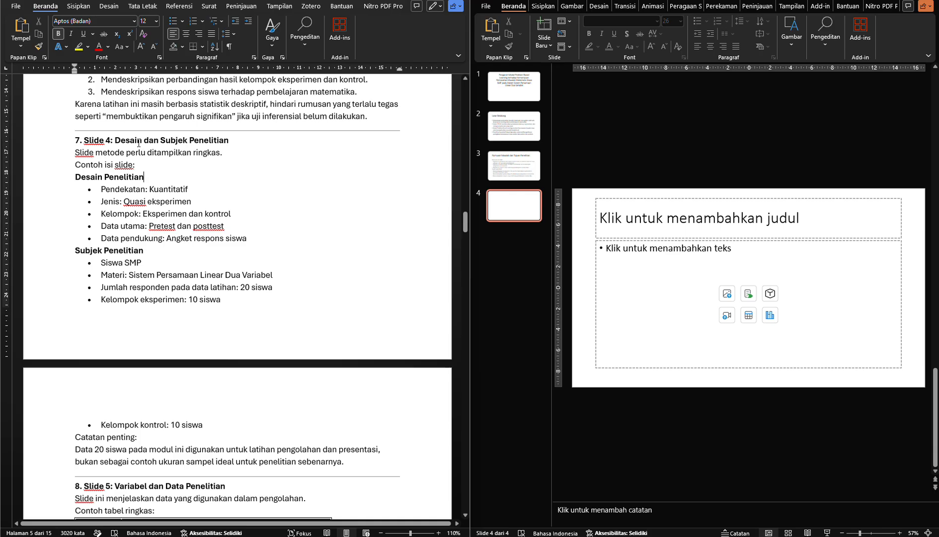
left_click_drag(140, 141, 208, 143)
key("ctrl+c")
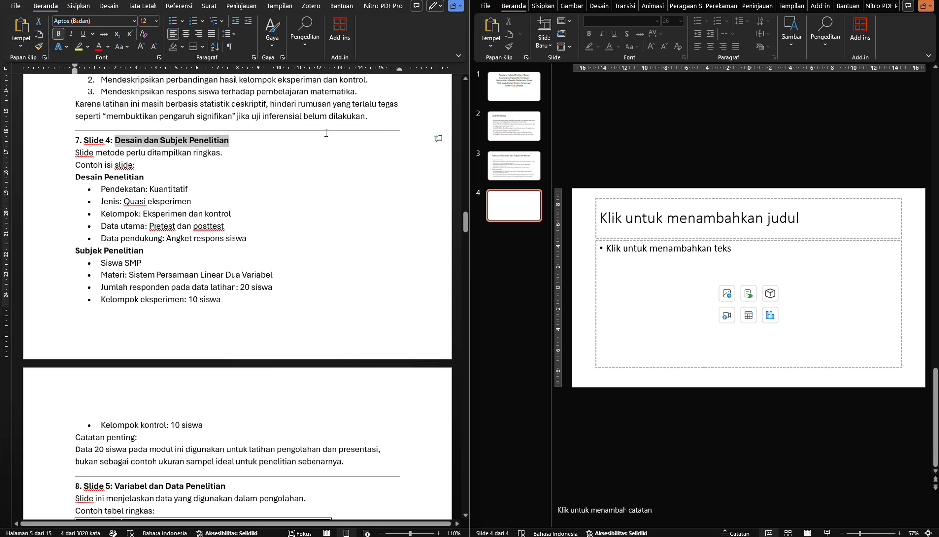
left_click(637, 221)
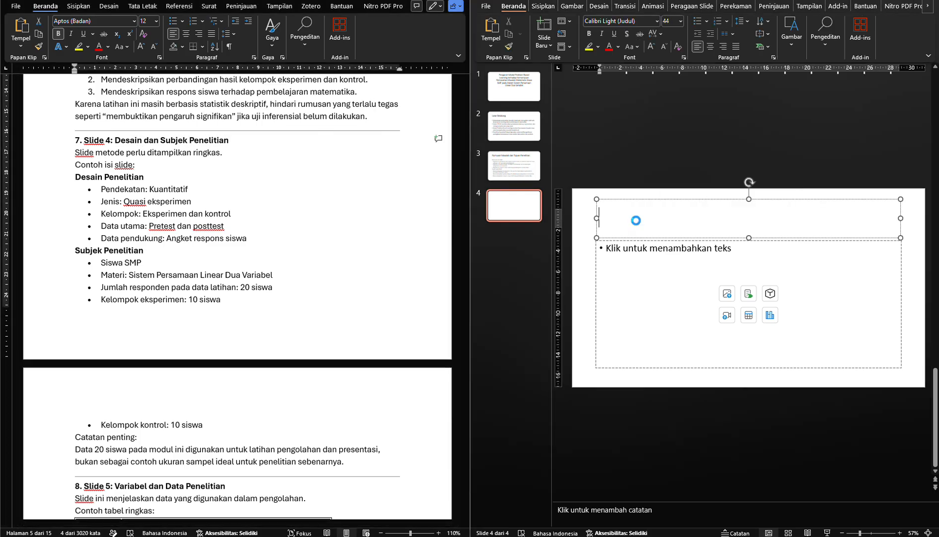
key("ctrl+v")
Copy the Desain Penelitian and Subjek Penelitian lists, through "Kelompok kontrol: 10 siswa", into slide 4's content placeholder without a trailing empty bullet
left_click(160, 188)
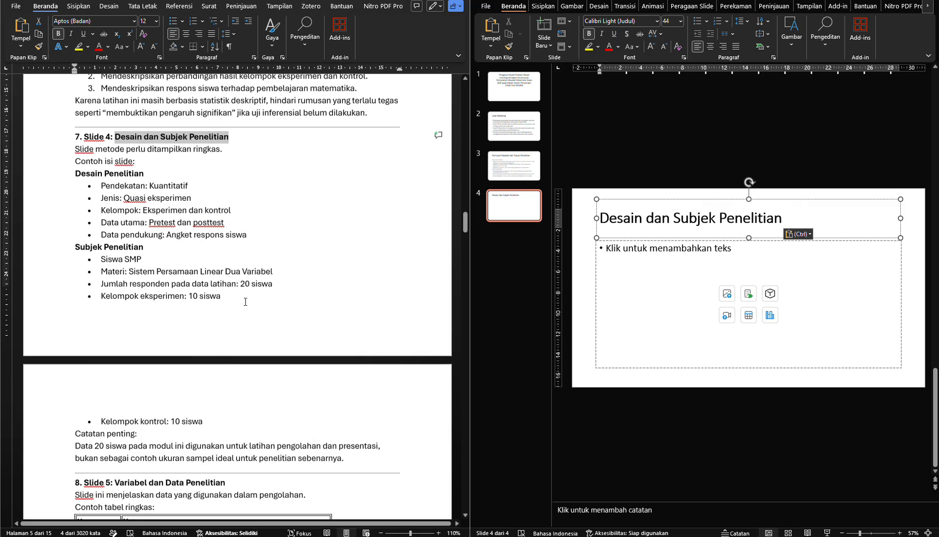
scroll(230, 370, "down", 1)
left_click(223, 387)
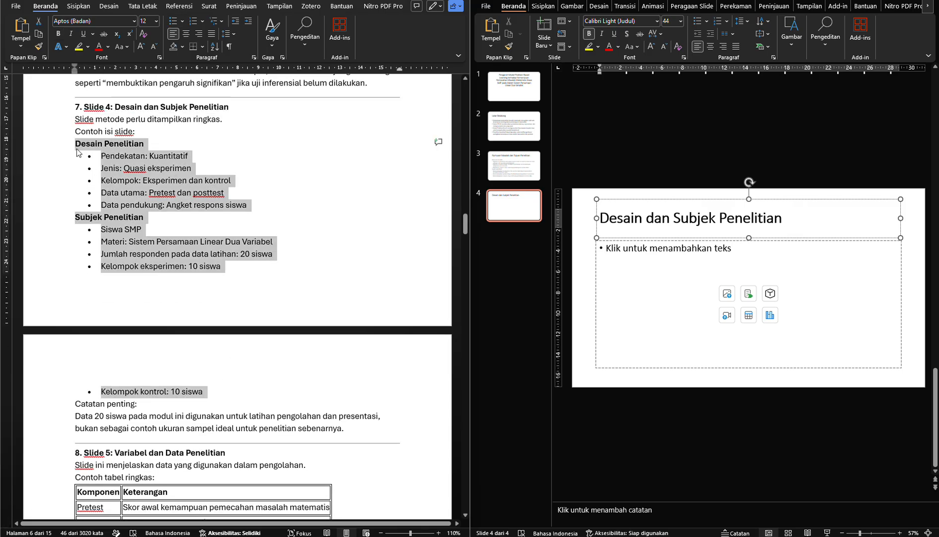
left_click(644, 268)
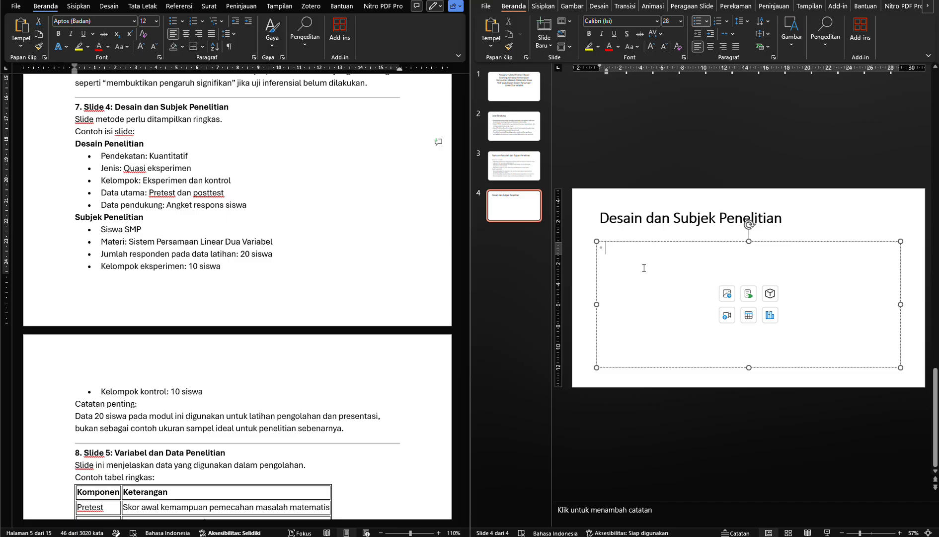
type("Desain Penelitian Pendekatan: Kuantitatif Jenis: Quasi eksperimen Kelompok: Eksperimen dan kontrol Data utama: Pretest dan posttest Data pendukung: Angket respons siswa Subjek Penelitian Siswa SMP Materi: Sistem Persamaan Linear Dua Variabel Jumlah responden pada data latihan: 20 siswa Kelompok eksperimen: 10 siswa Kelompok kontrol: 10 siswa")
key("BackSpace")
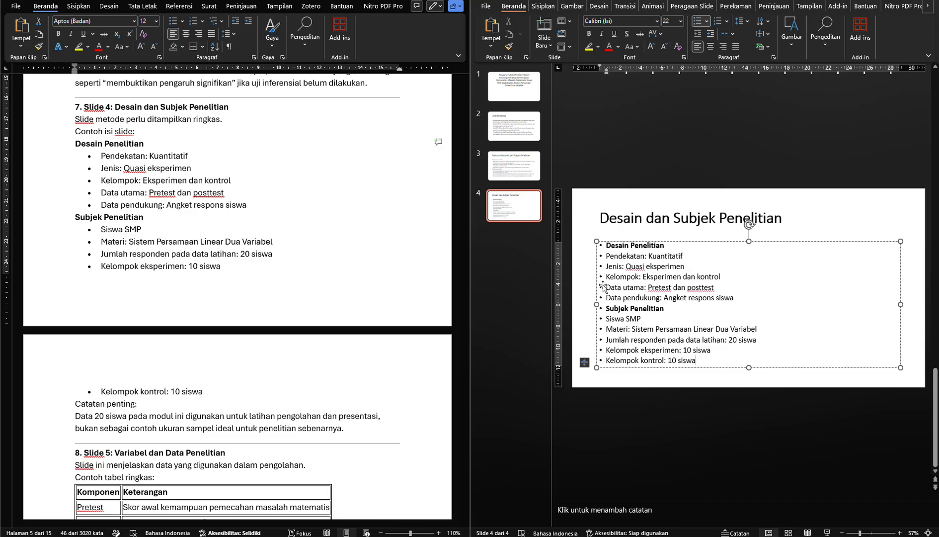
Remove the bullets from the Subjek Penelitian and Desain Penelitian subheadings on slide 4
left_click(606, 309)
key("BackSpace")
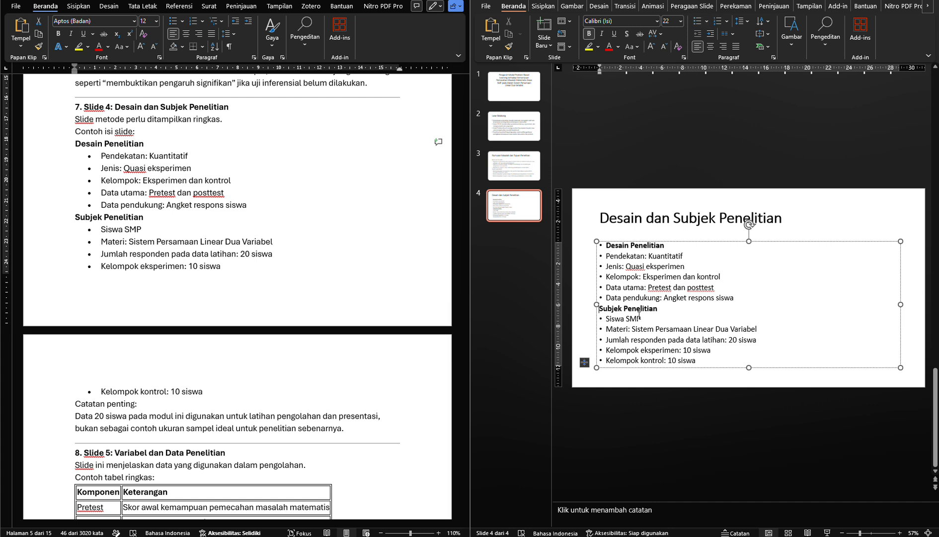
left_click(607, 245)
key("BackSpace")
left_click(583, 266)
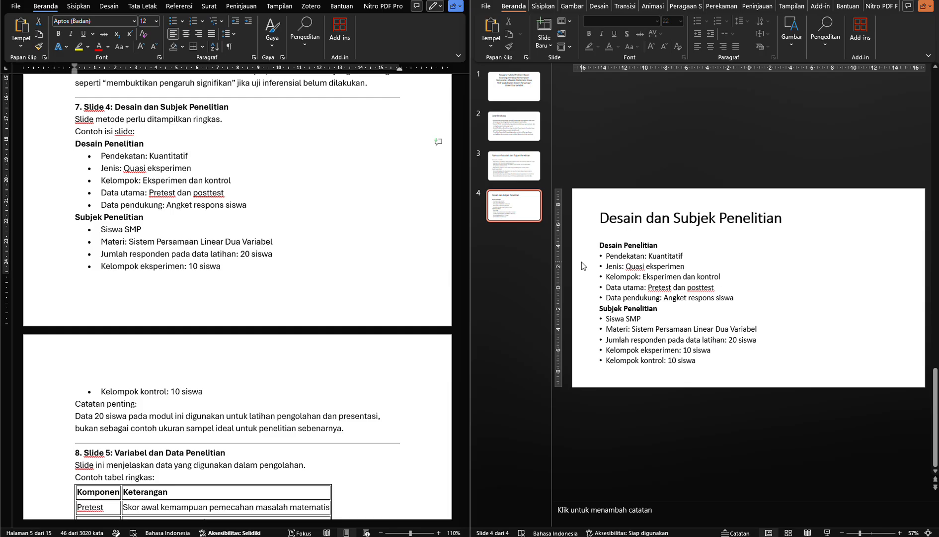
Bring up section 8 of the module on Slide 5 and add a fifth slide with a title and content layout
left_click(339, 253)
scroll(301, 266, "down", 2)
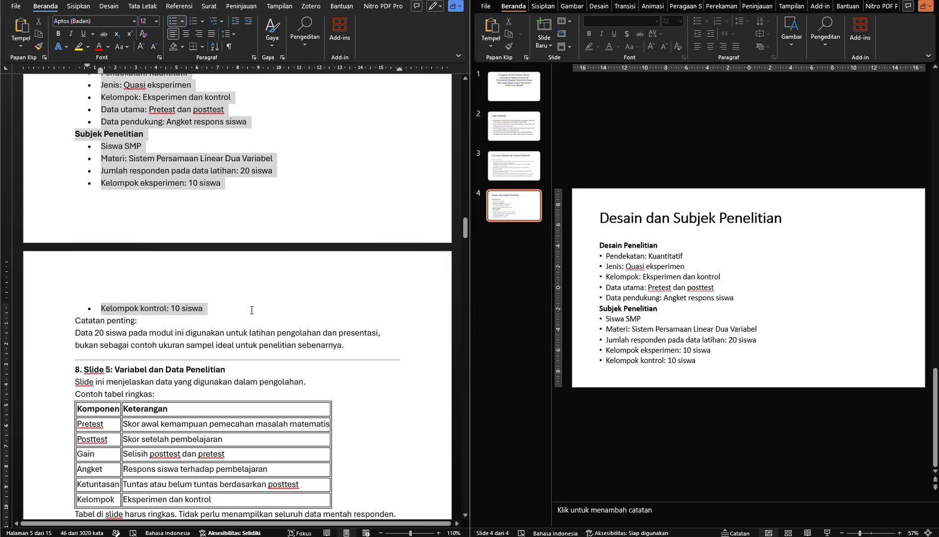
scroll(252, 310, "down", 1)
double_click(100, 285)
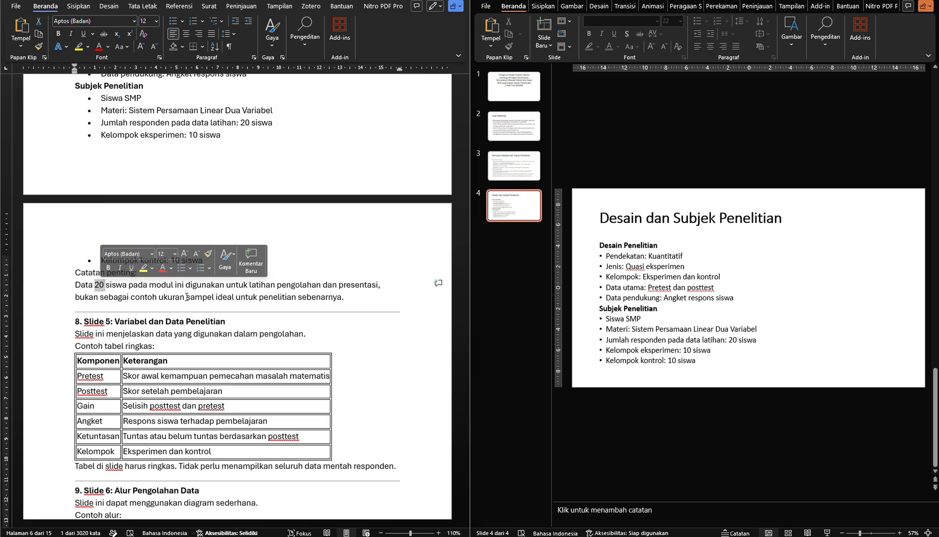
left_click(249, 342)
scroll(304, 271, "down", 1)
left_click(548, 41)
left_click(547, 43)
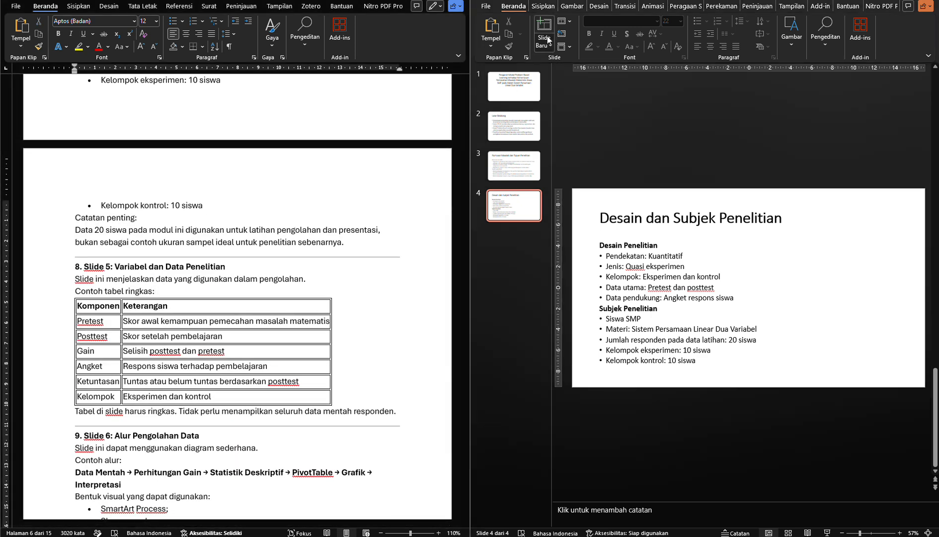
left_click(614, 90)
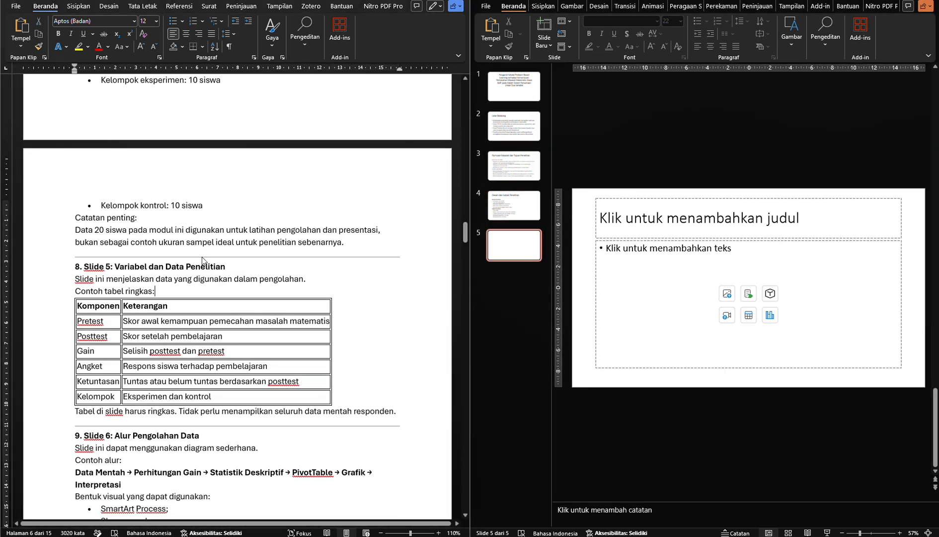
Copy the whole Komponen and Keterangan example table from module section 8
scroll(199, 239, "down", 2)
left_click(182, 222)
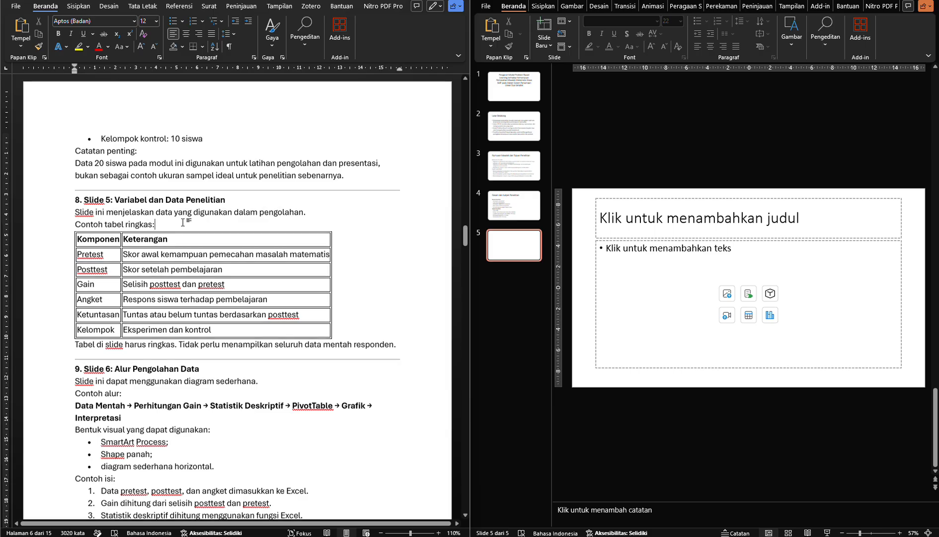
scroll(183, 222, "down", 1)
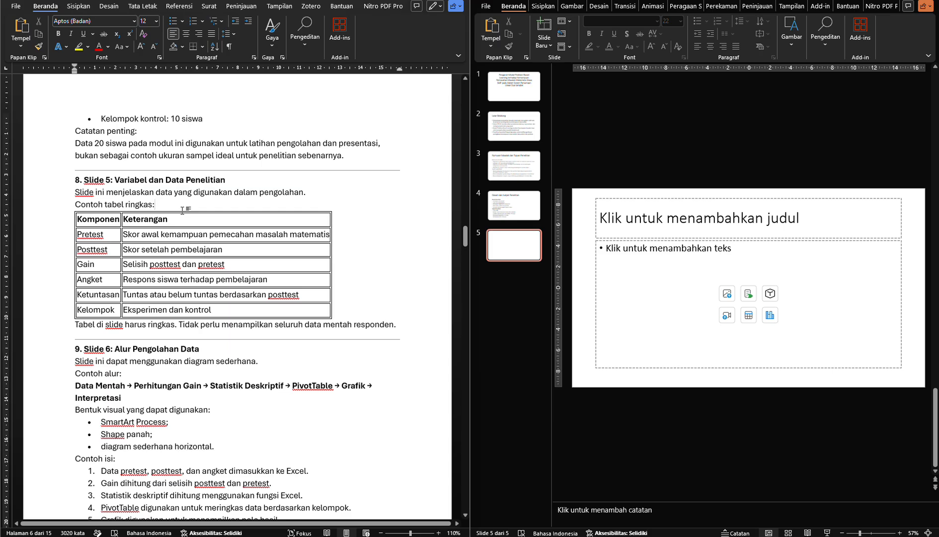
left_click(102, 221)
left_click_drag(101, 221, 144, 300)
key("ctrl+c")
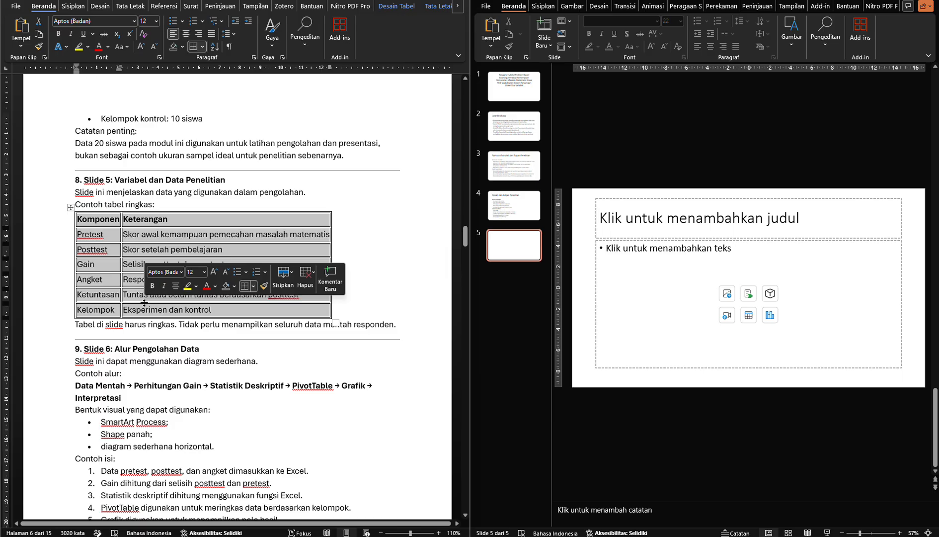
Insert a table with 2 columns and 7 rows into slide 5's content placeholder
left_click(651, 297)
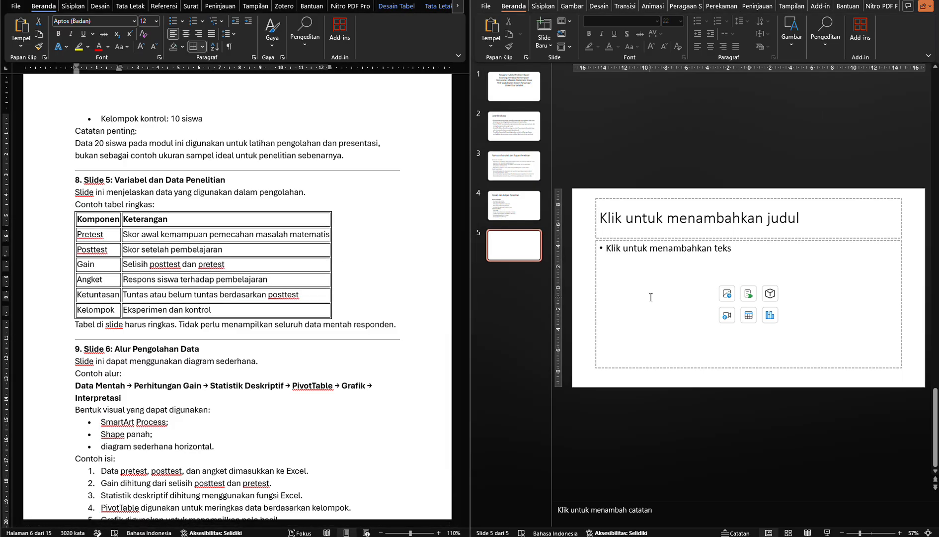
left_click(749, 317)
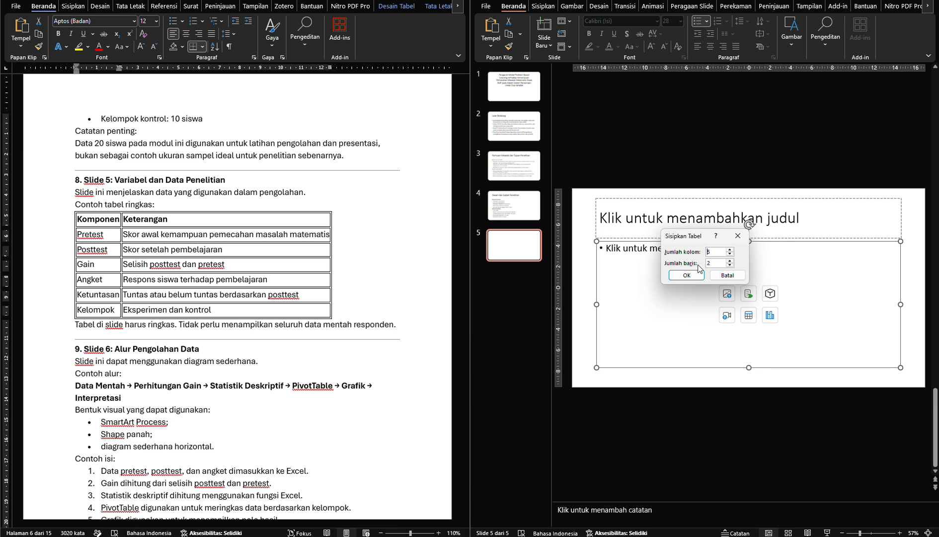
left_click(730, 255)
left_click(731, 254)
left_click(730, 255)
left_click(730, 261)
left_click(730, 261)
left_click(730, 261)
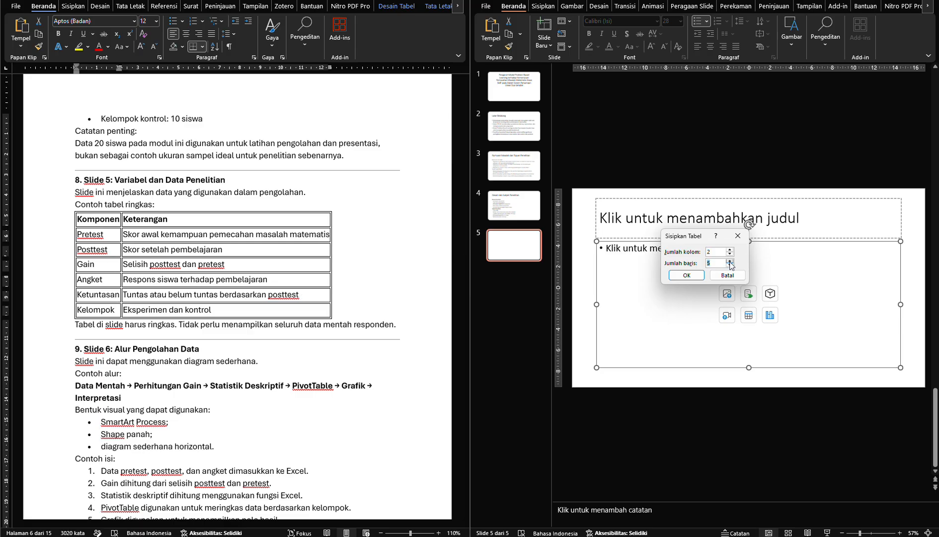
left_click(685, 276)
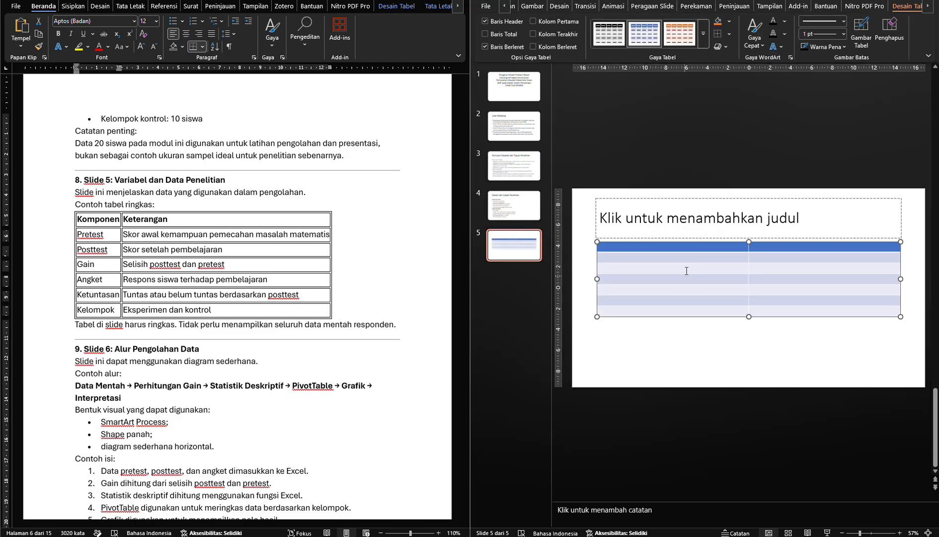
Fill the cells of slide 5's table with the copied Komponen and Keterangan contents, and reselect the source table in the module
left_click(700, 251)
left_click_drag(700, 251, 769, 307)
key("ctrl+v")
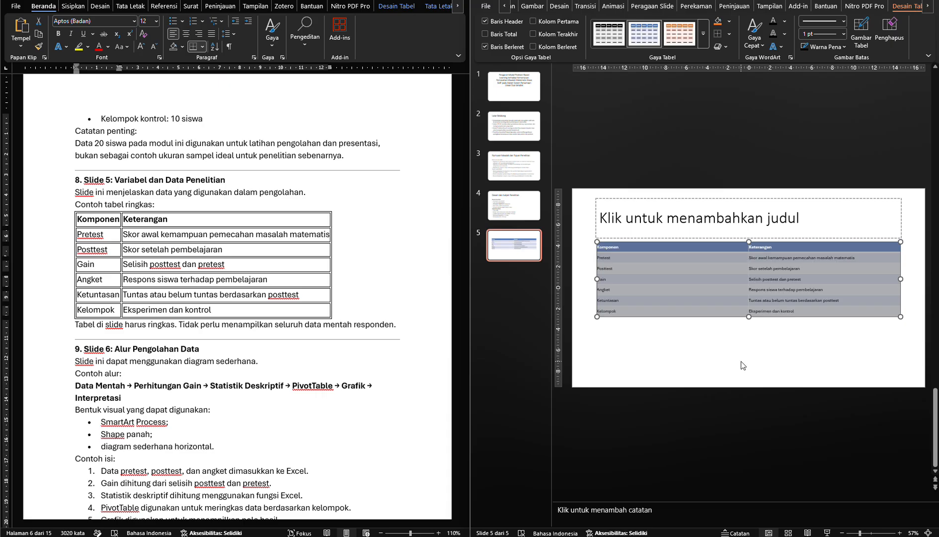
left_click(133, 234)
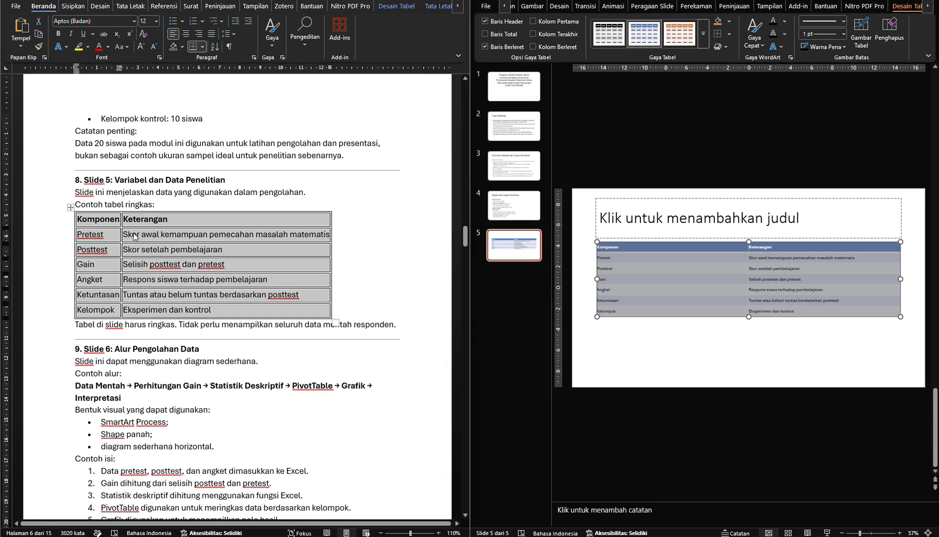
left_click(71, 208)
left_click_drag(99, 224, 152, 301)
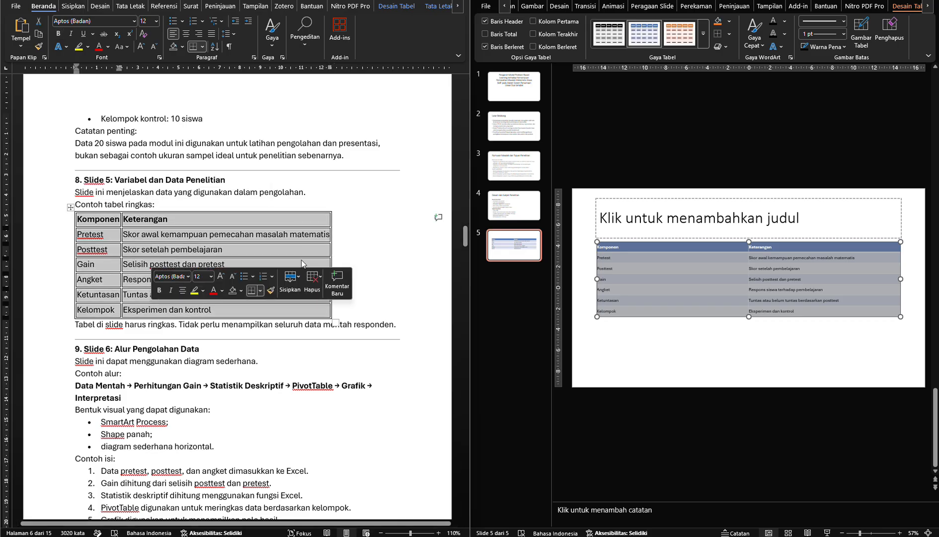
Enlarge the text of slide 5's entire table and narrow the Komponen column so the Keterangan column gets more width
left_click(653, 249)
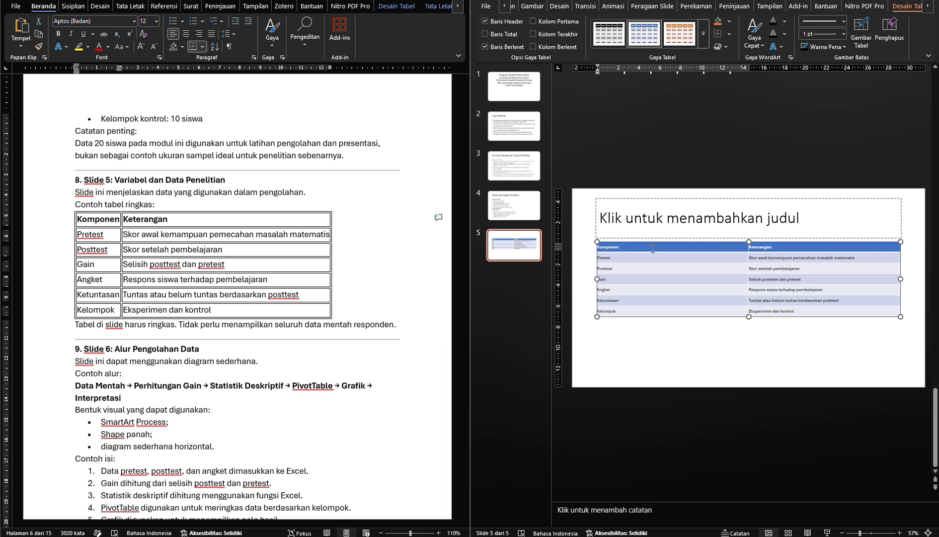
left_click_drag(653, 249, 761, 307)
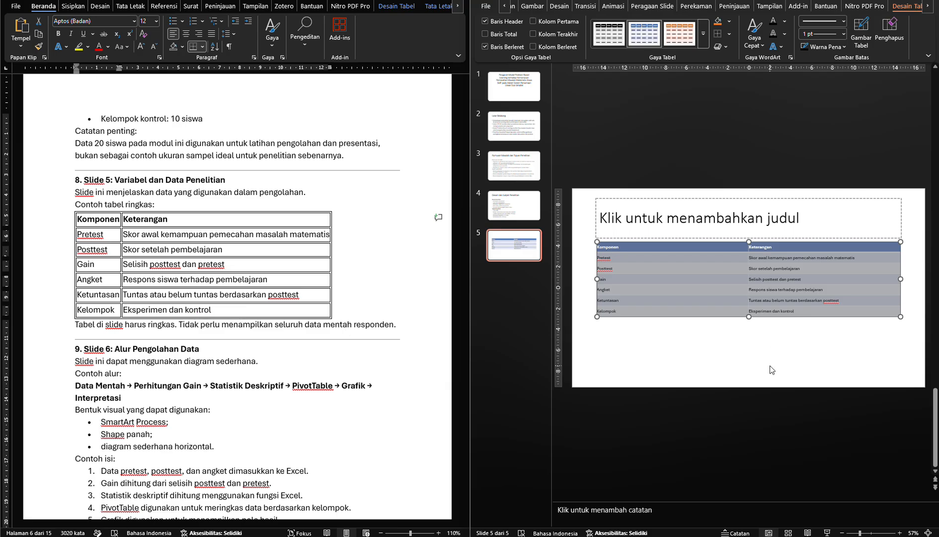
key("ctrl+shift+period")
key("ctrl+shift+period")
key("ctrl+shift+period")
key("ctrl+shift+period")
key("ctrl+shift+period")
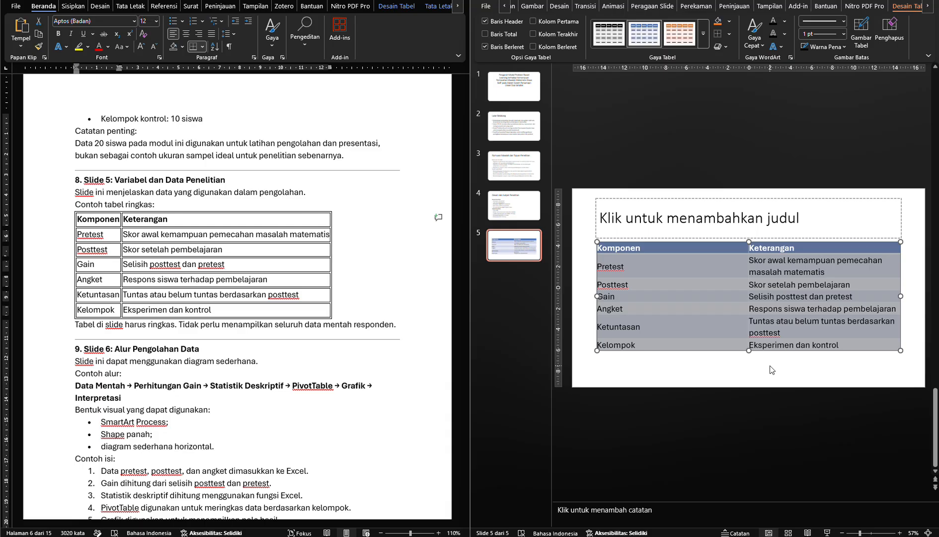
left_click(715, 285)
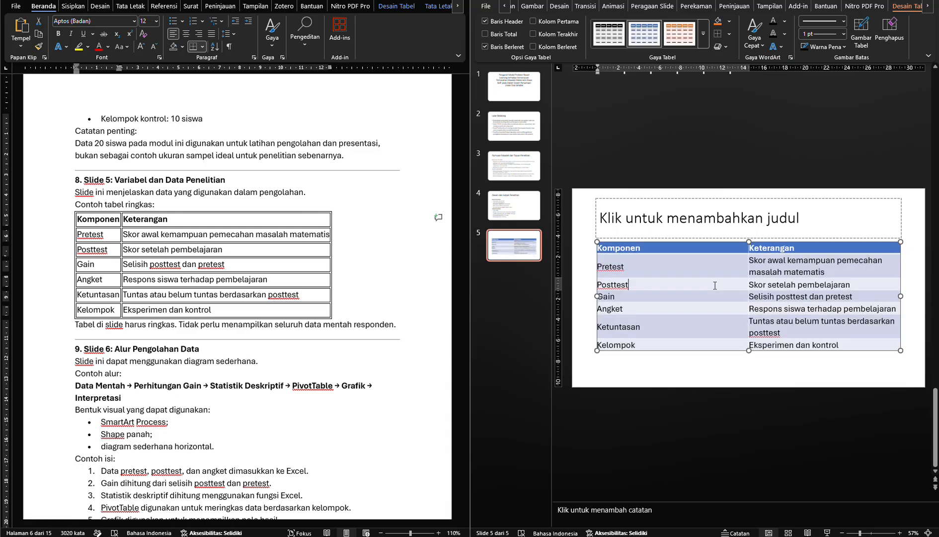
left_click_drag(717, 249, 771, 345)
key("ctrl+shift+period")
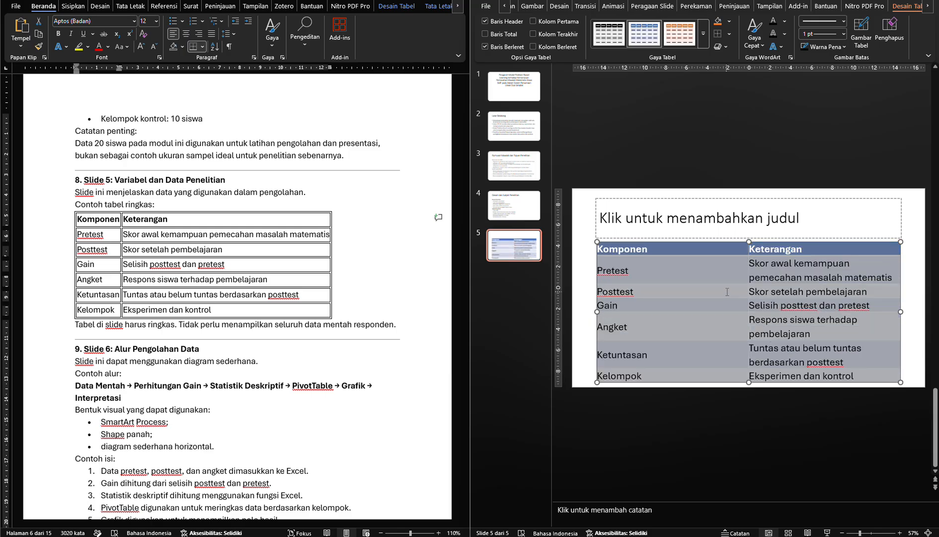
left_click(743, 291)
left_click_drag(746, 291, 653, 293)
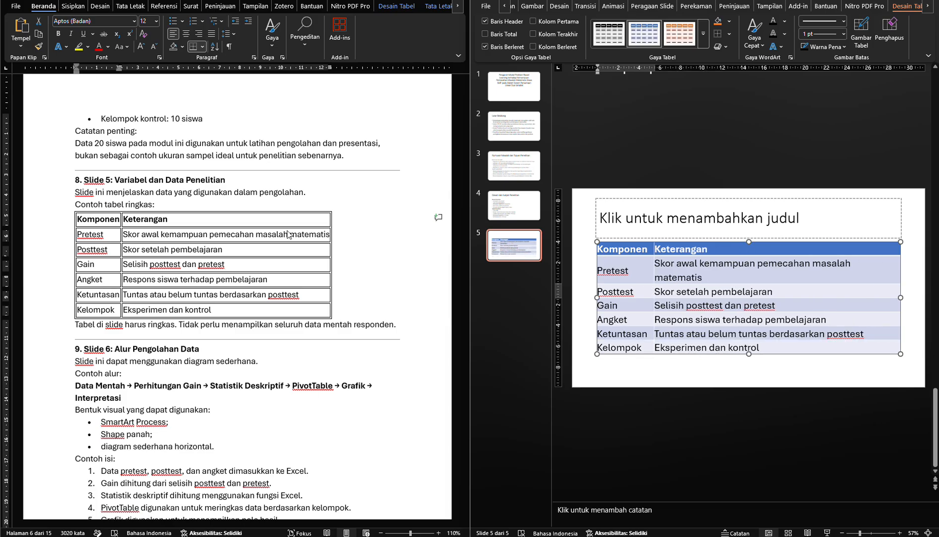
Copy "Variabel dan Data Penelitian" from the module's section 8 heading into slide 5's title
left_click(129, 180)
left_click_drag(130, 180, 225, 181)
key("ctrl+c")
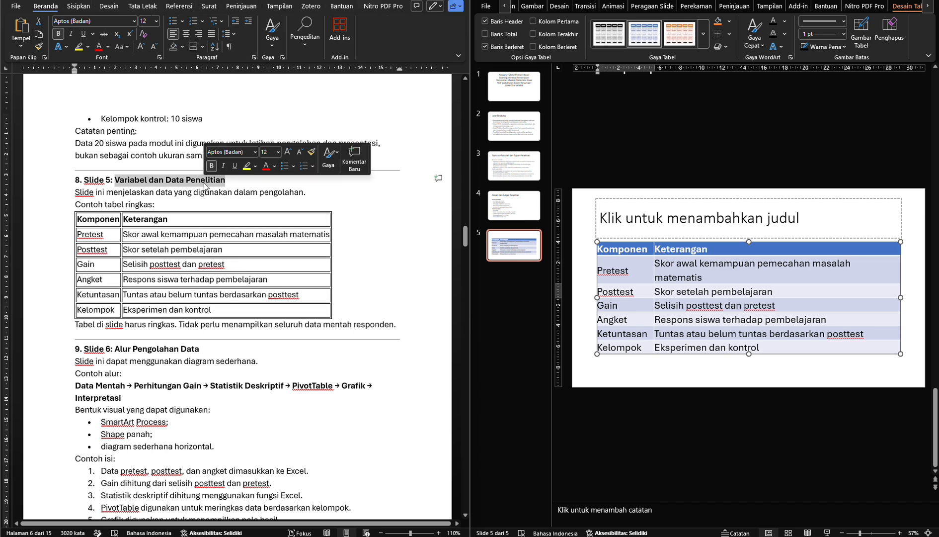
left_click(644, 217)
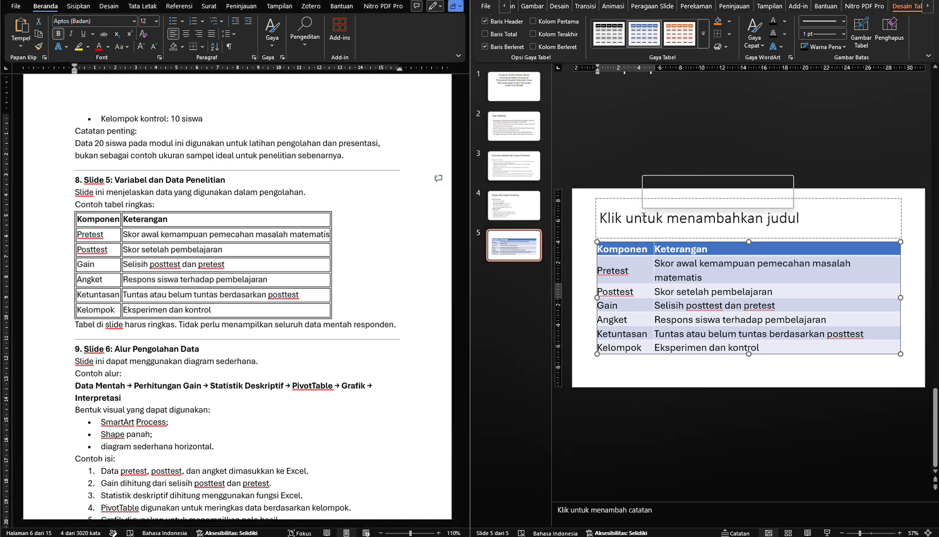
key("ctrl+v")
left_click(585, 242)
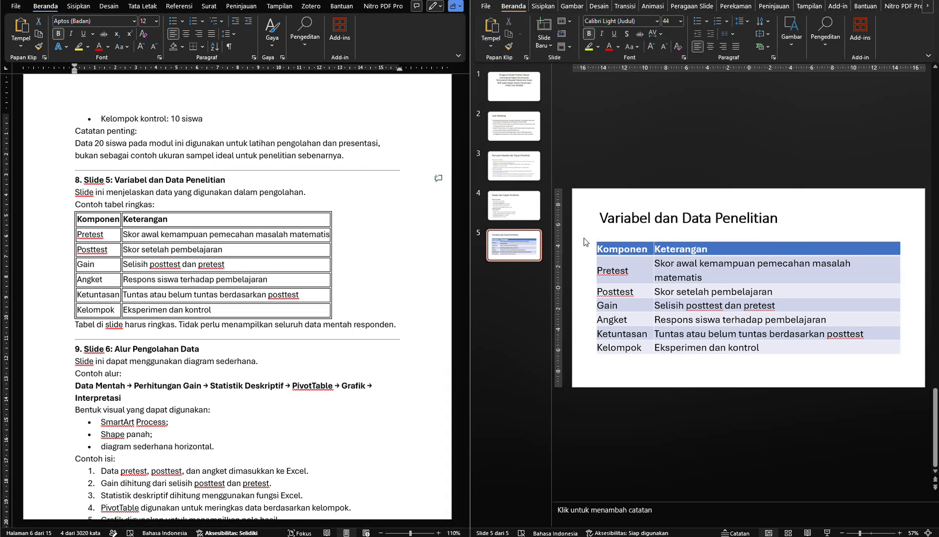
Add slide 6 with a title and content layout and copy "Alur Pengolahan Data" from module section 9 into its title
scroll(214, 294, "down", 1)
scroll(214, 294, "down", 5)
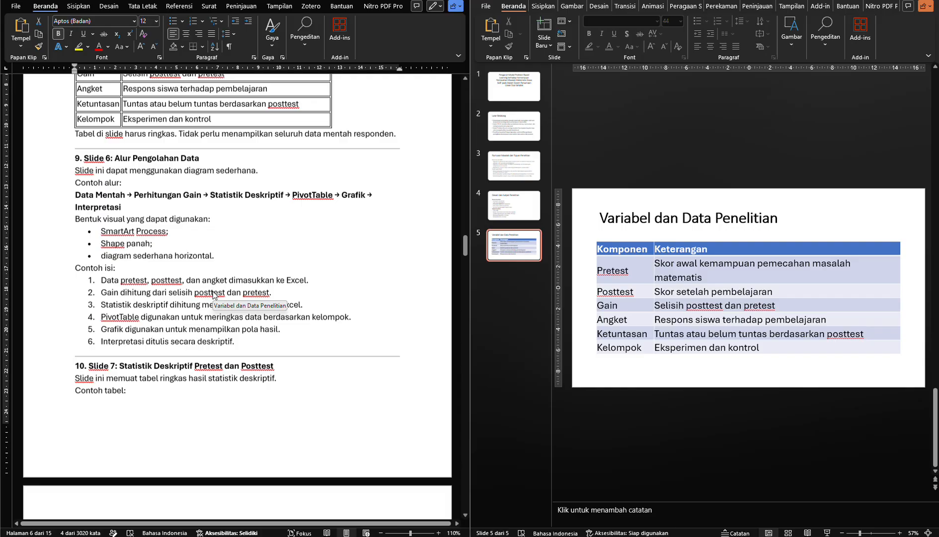
left_click(544, 42)
left_click(615, 87)
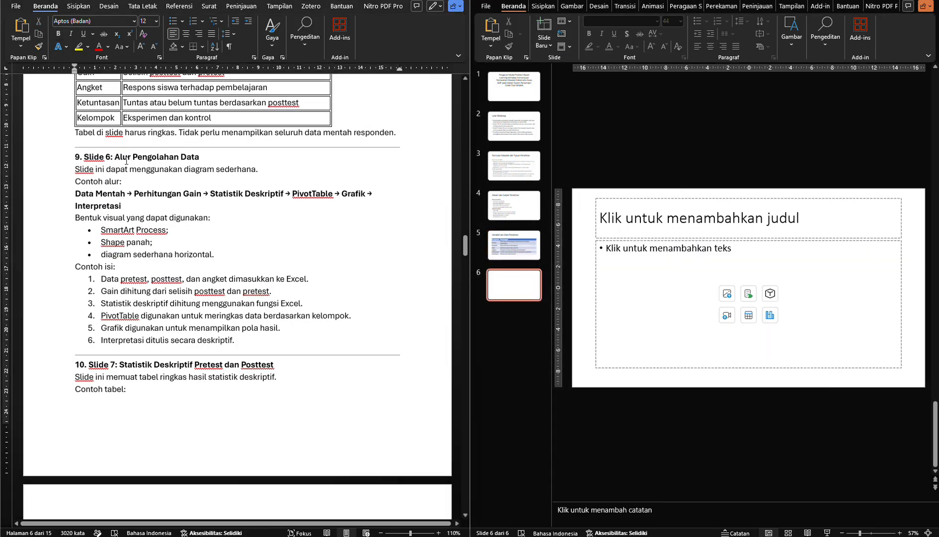
left_click_drag(124, 158, 185, 159)
key("ctrl+c")
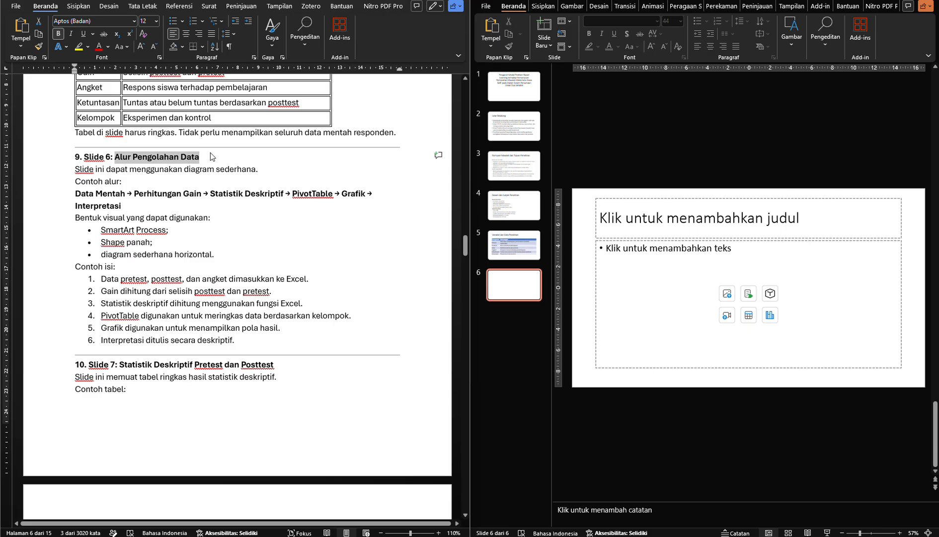
left_click(638, 225)
key("ctrl+v")
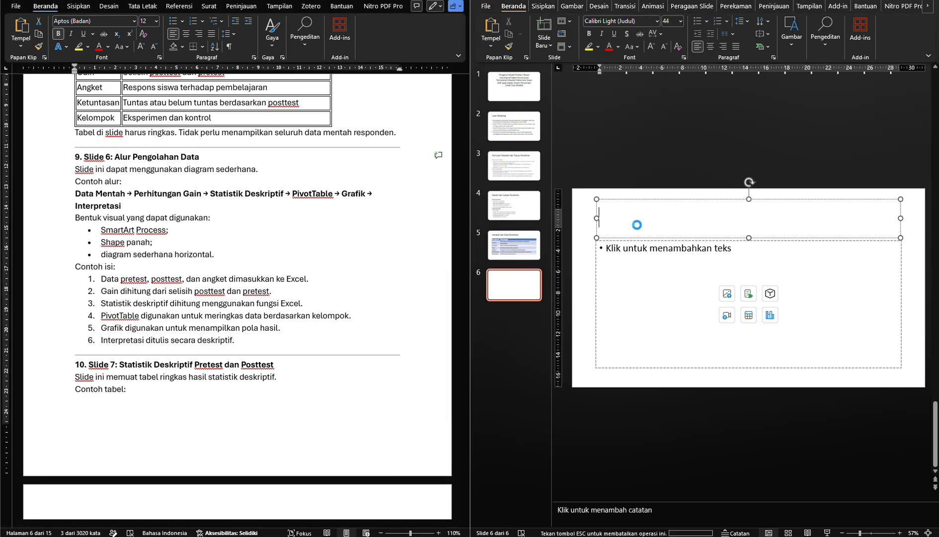
left_click(583, 241)
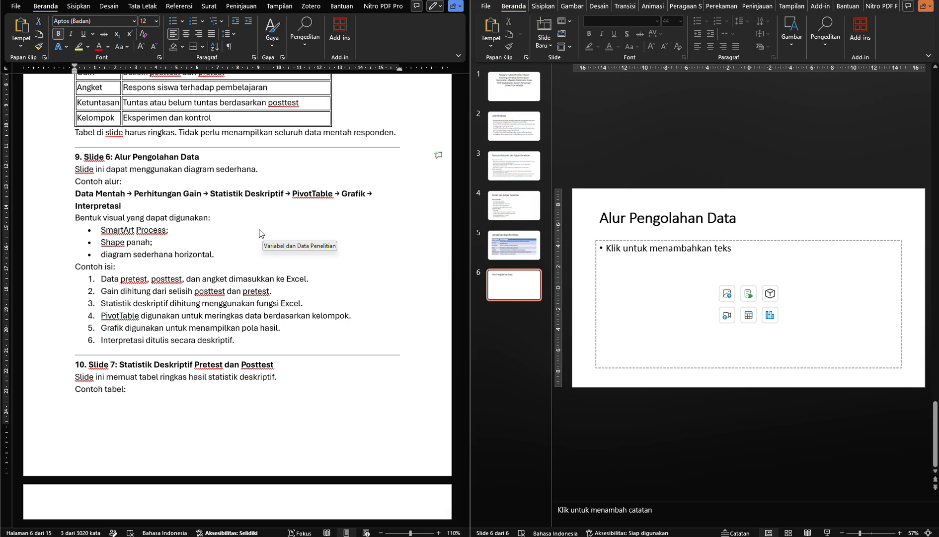
Review the example flow, the usable visual forms and the sample contents in module section 9
left_click(228, 222)
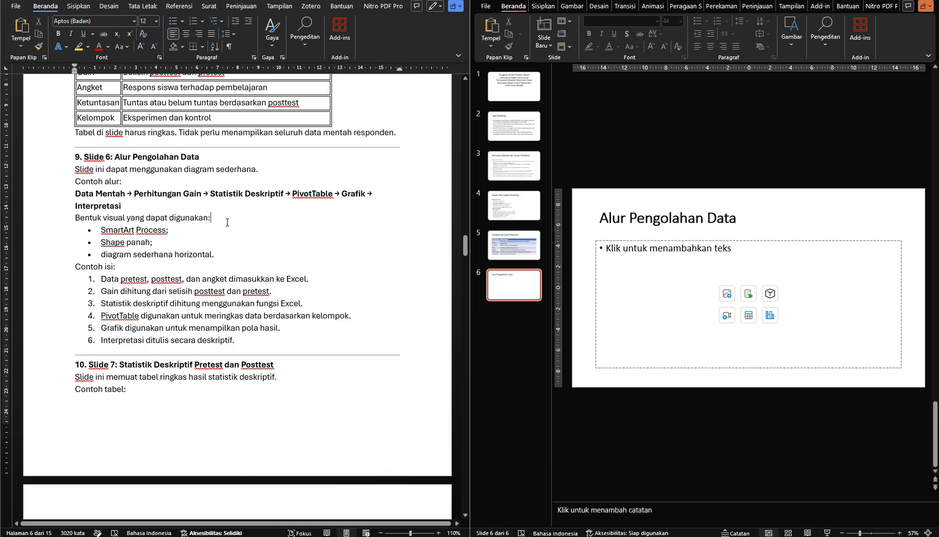
left_click(159, 200)
left_click(191, 243)
left_click(229, 260)
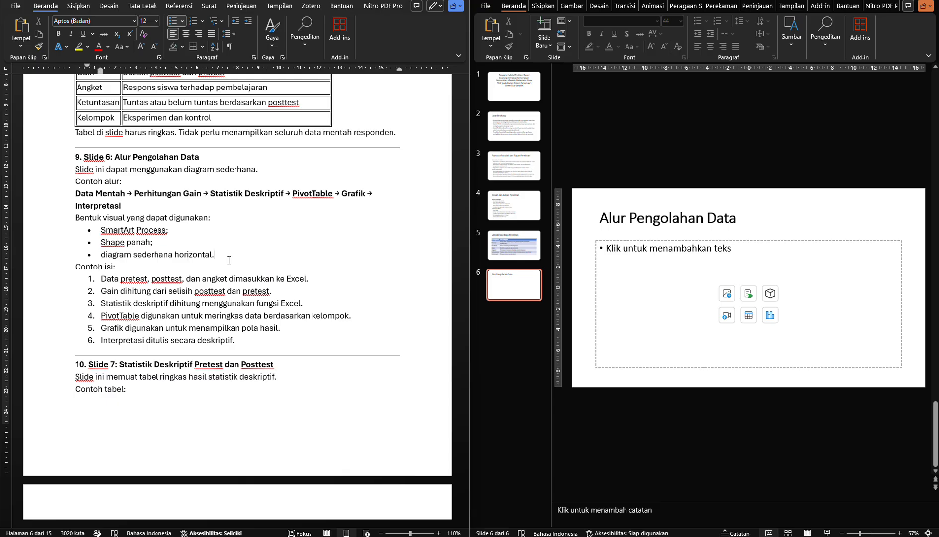
left_click(202, 265)
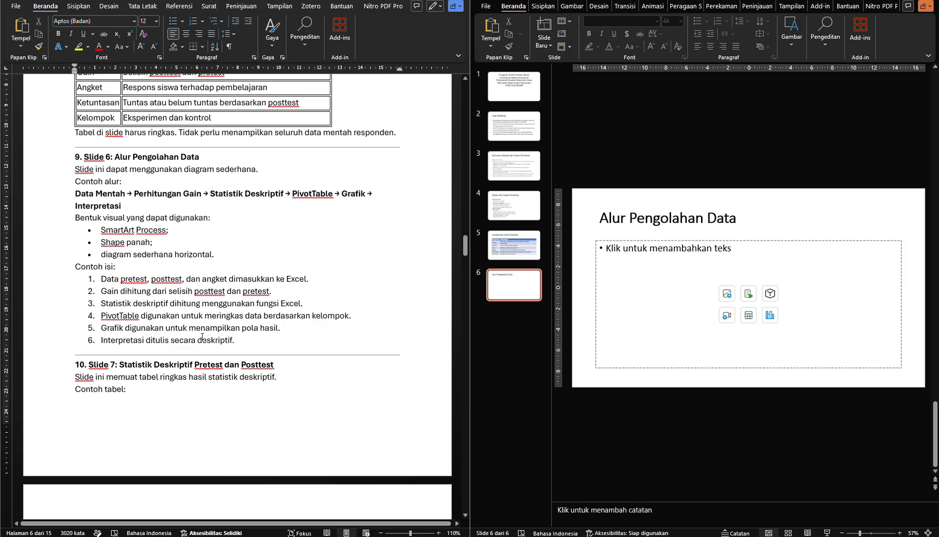
left_click(241, 341)
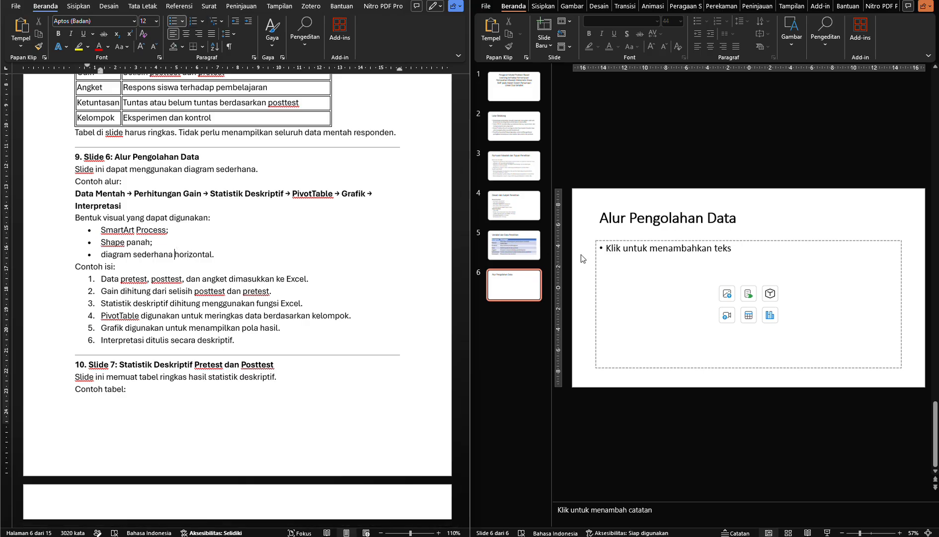
Insert the Panah ke Atas process SmartArt into slide 6's content placeholder and open its first text entry
left_click(624, 258)
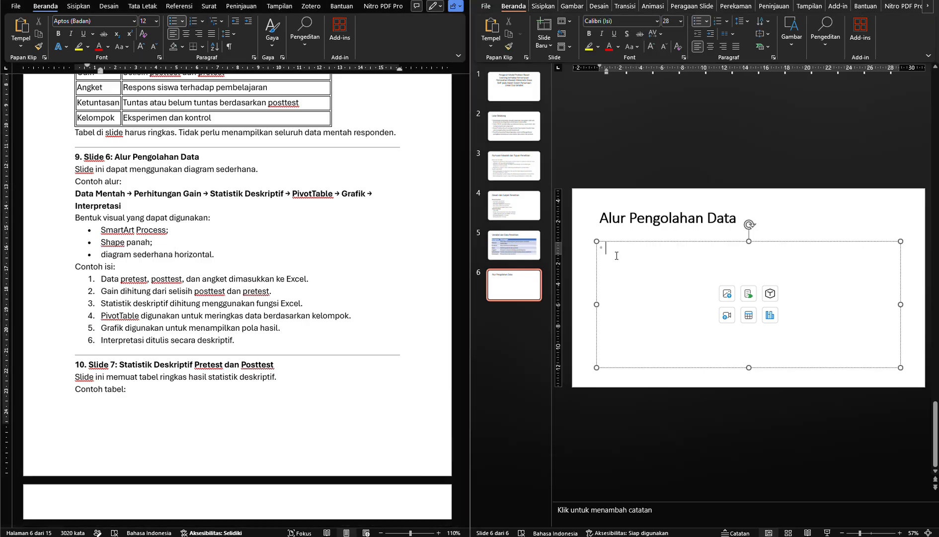
left_click(584, 253)
left_click(619, 258)
left_click(544, 7)
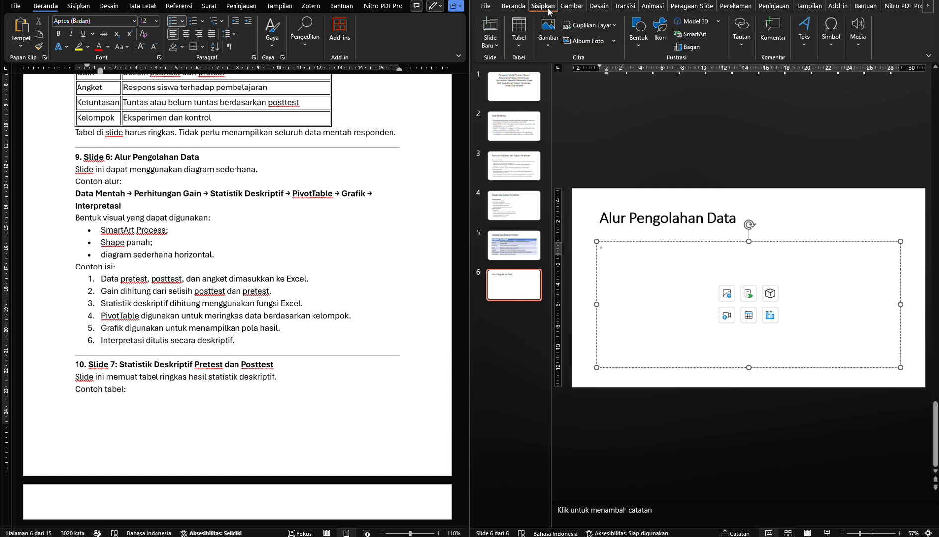
left_click(691, 33)
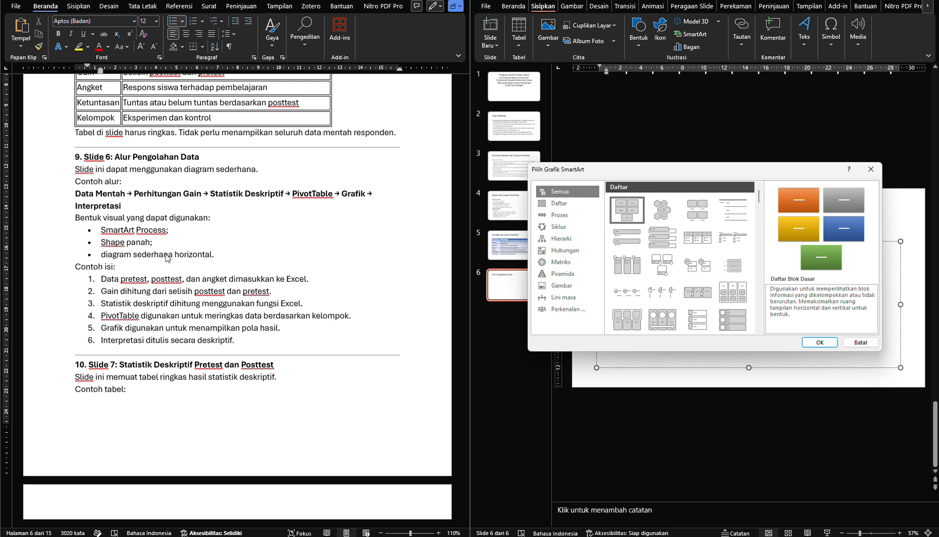
left_click(553, 215)
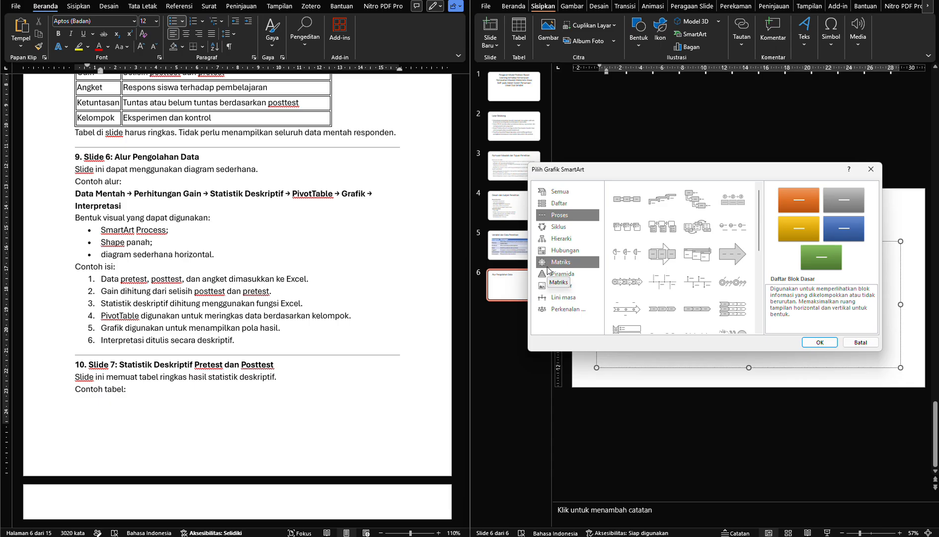
left_click(641, 202)
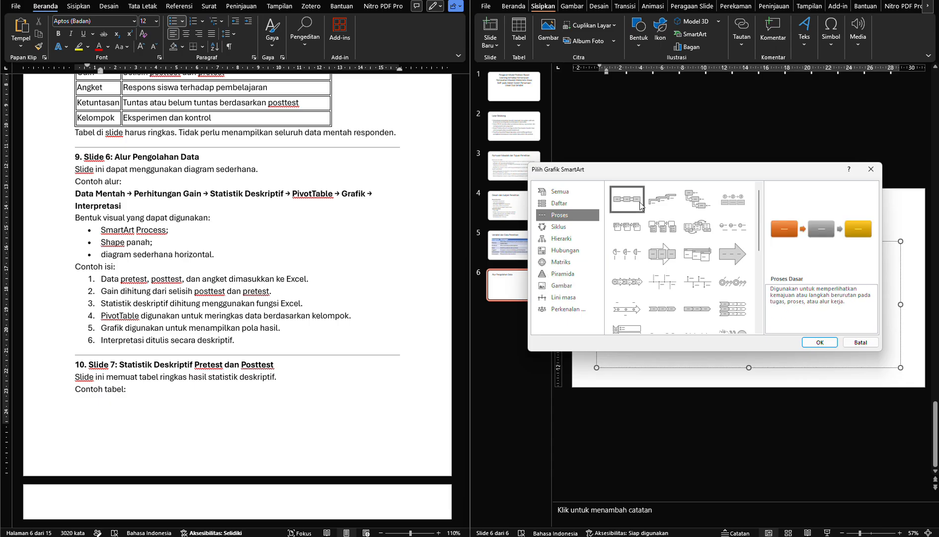
scroll(695, 283, "down", 5)
left_click(624, 262)
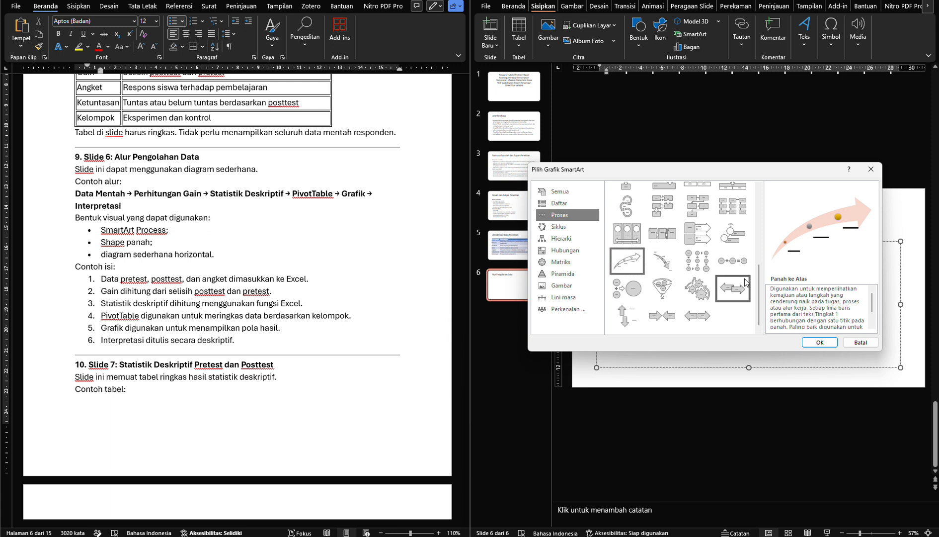
left_click(815, 343)
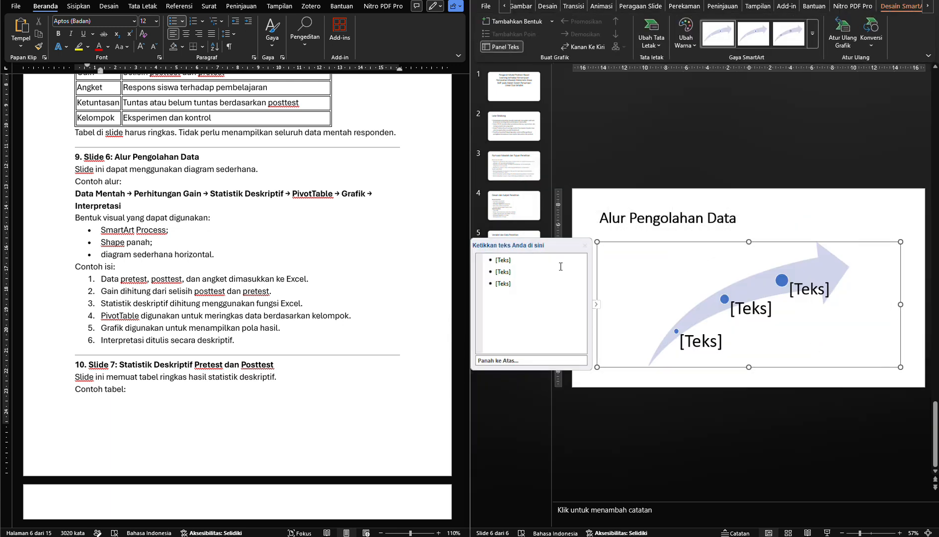
left_click(523, 261)
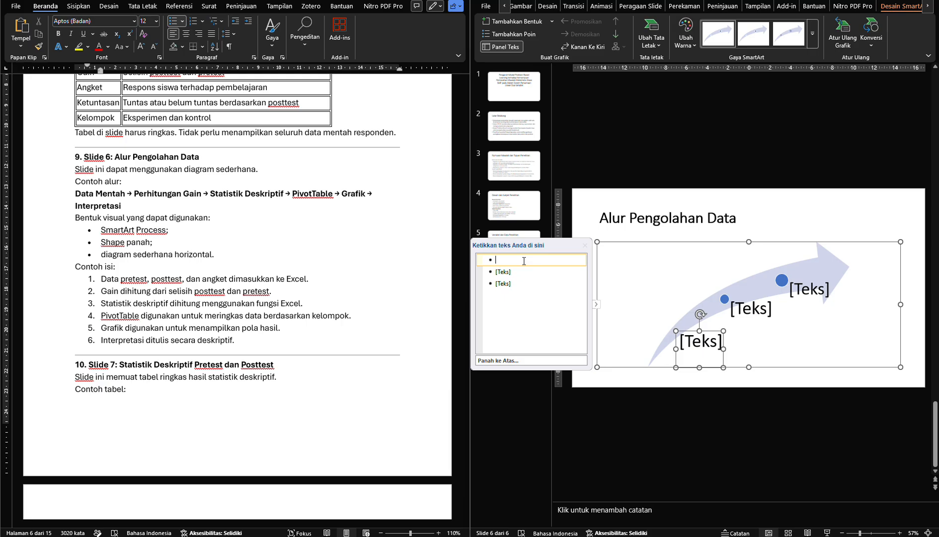
Copy the module's example flow line into the SmartArt's first text entry and move "Perhitungan Gain" from it into the second entry
triple_click(111, 206)
key("ctrl+c")
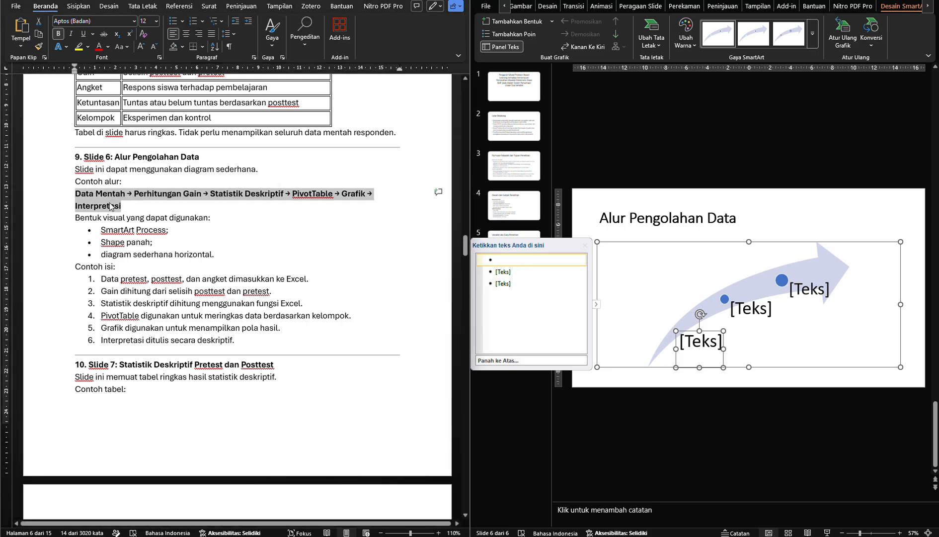
left_click(524, 263)
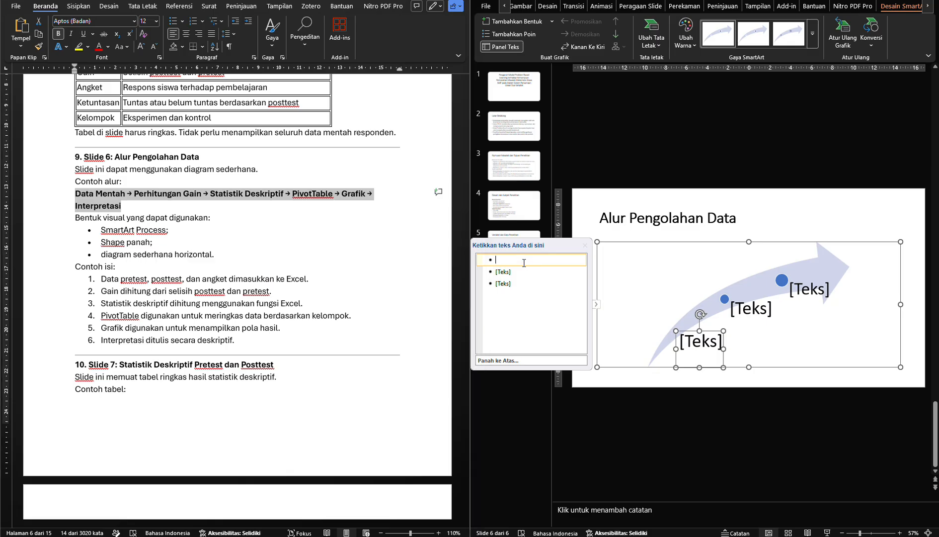
key("ctrl+v")
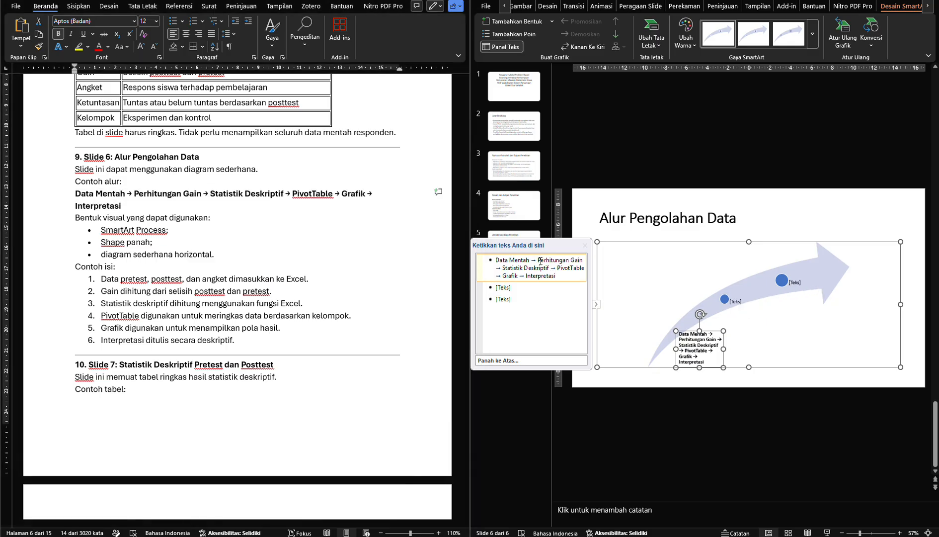
left_click_drag(538, 259, 580, 259)
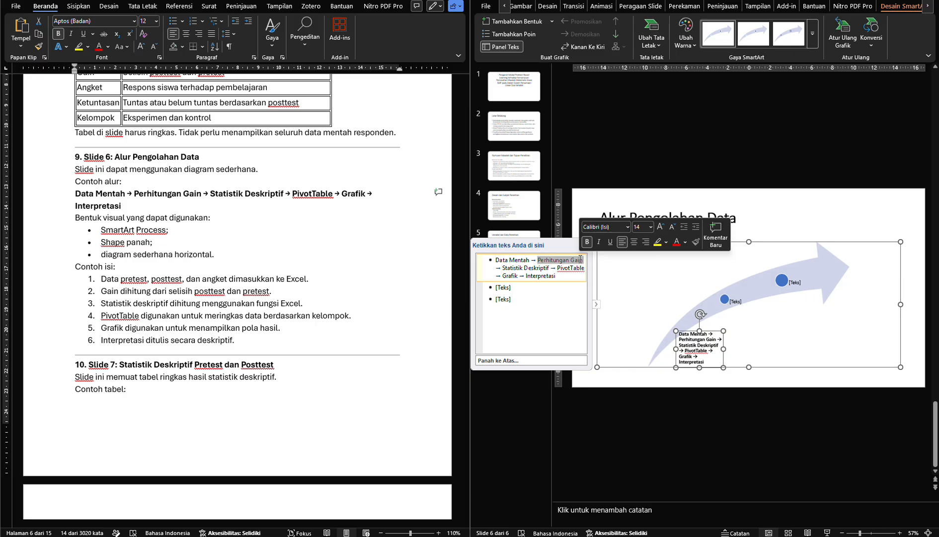
key("ctrl+x")
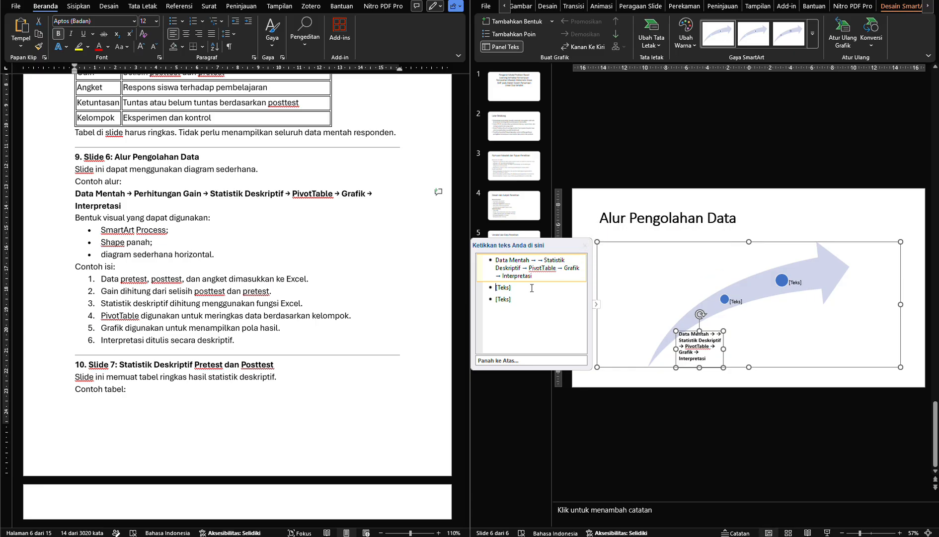
left_click(530, 287)
key("ctrl+v")
Move "Statistik Deskriptif" from the first SmartArt entry into the third entry and add a fourth entry
left_click_drag(544, 260, 524, 269)
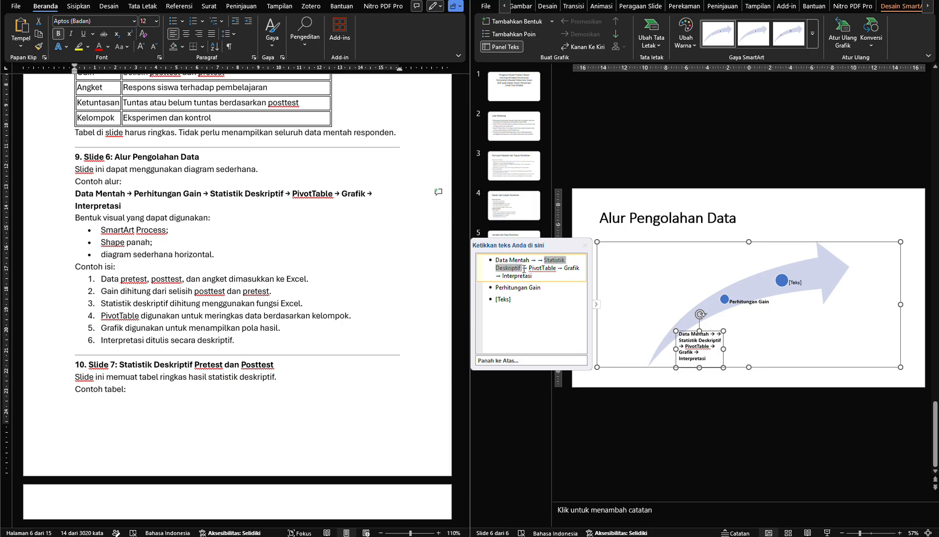
key("ctrl+x")
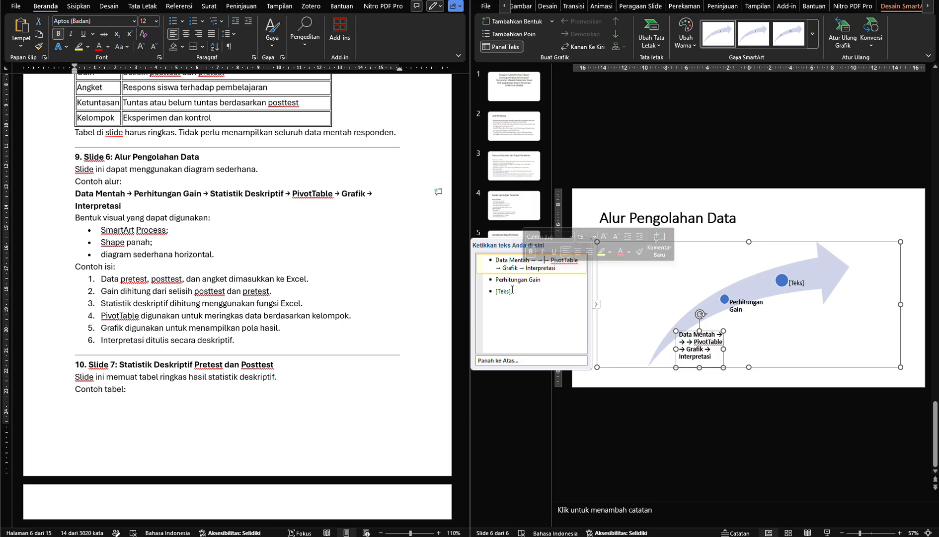
left_click(511, 292)
key("ctrl+v")
key("Return")
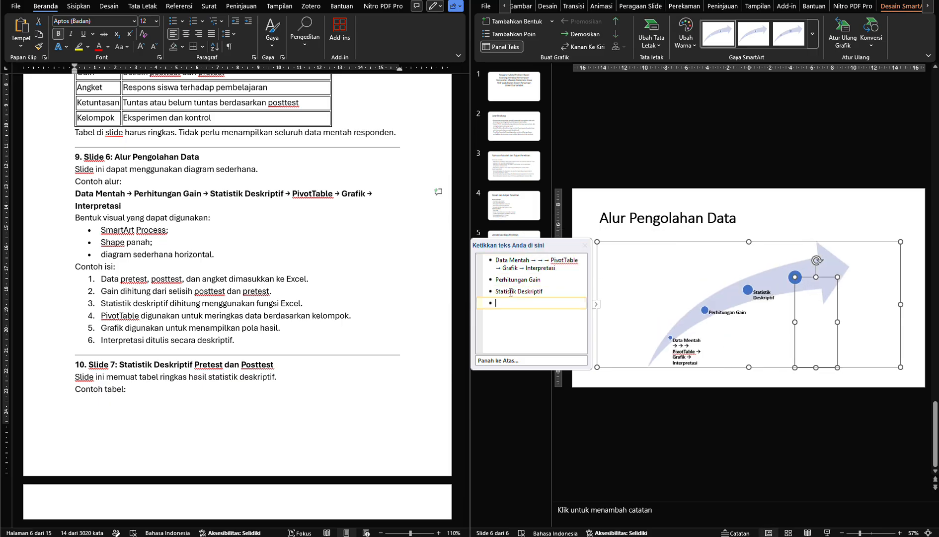
Move "PivotTable" from the first SmartArt entry into the fourth entry and add a fifth entry
left_click(549, 260)
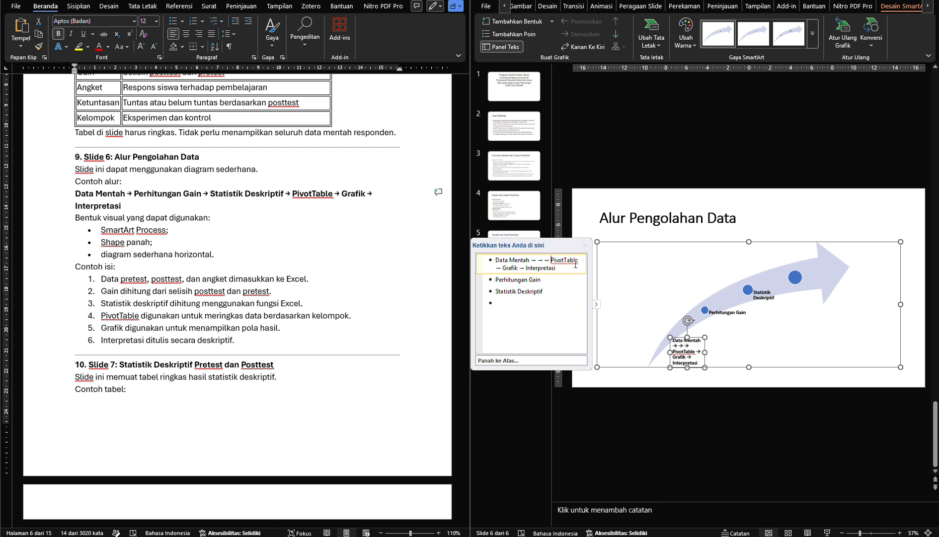
double_click(576, 265)
key("ctrl+x")
left_click(537, 302)
key("ctrl+v")
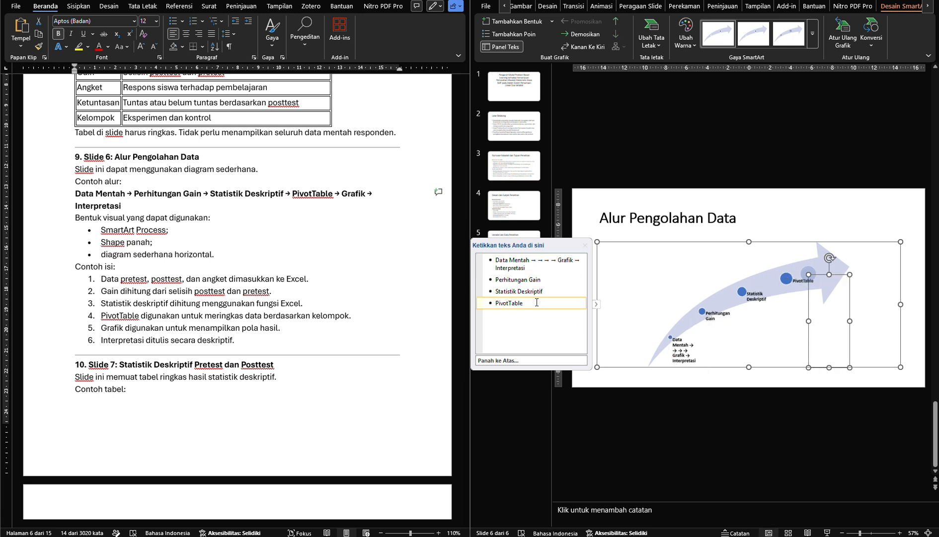
key("Return")
Move "Grafik" from the first SmartArt entry into the fifth entry and add a sixth entry
left_click(560, 259)
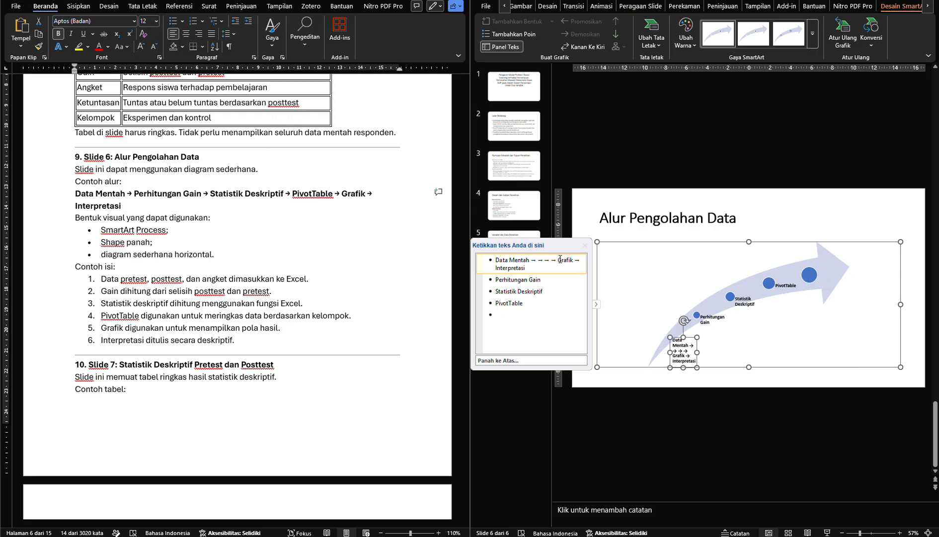
double_click(560, 259)
key("shift+Right")
key("shift+Right")
left_click_drag(560, 259, 512, 313)
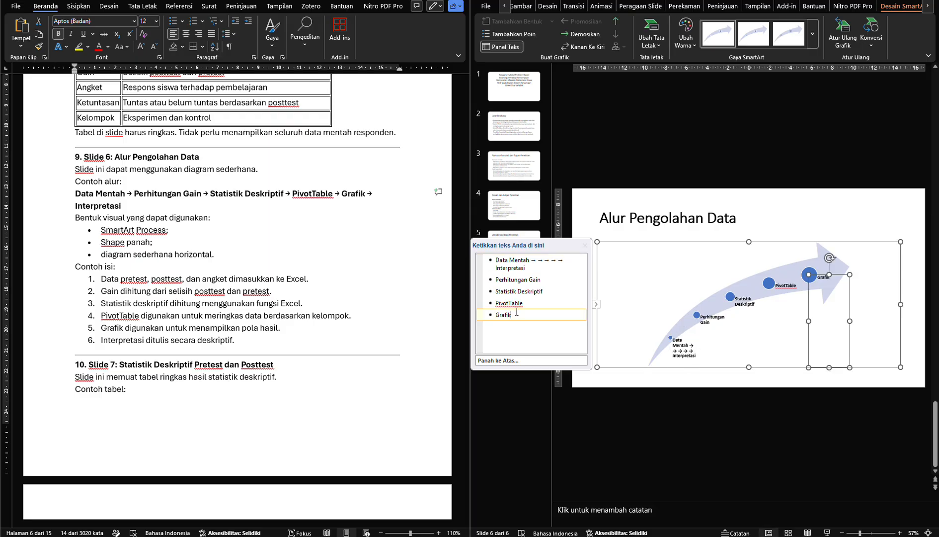
key("Return")
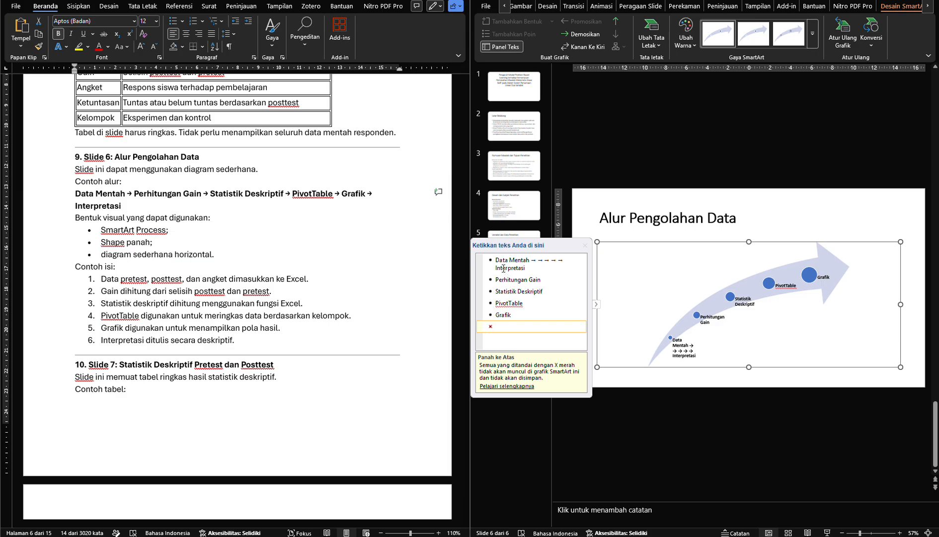
Copy "Interpretasi" from the first SmartArt entry into the sixth entry
left_click_drag(503, 268, 520, 269)
left_click(520, 268)
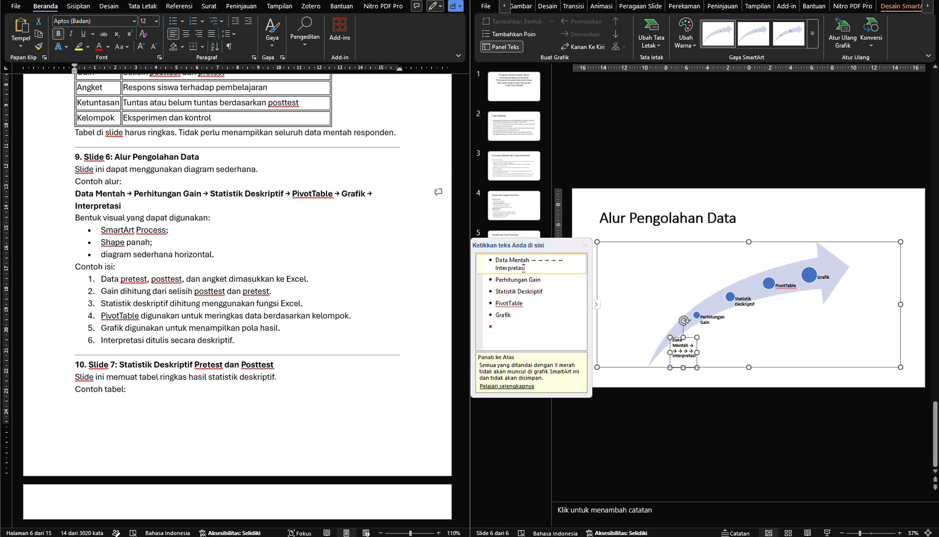
left_click_drag(494, 267, 501, 267)
double_click(494, 268)
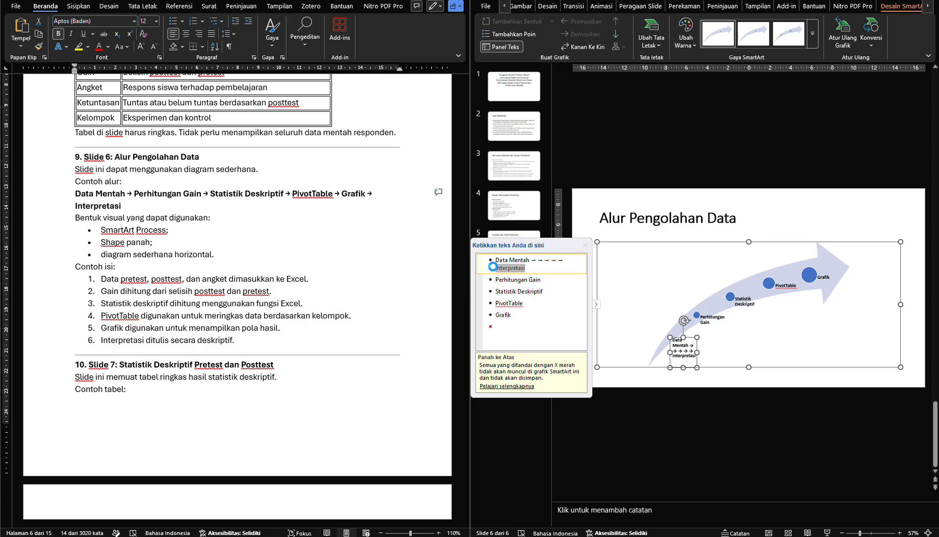
left_click(506, 328)
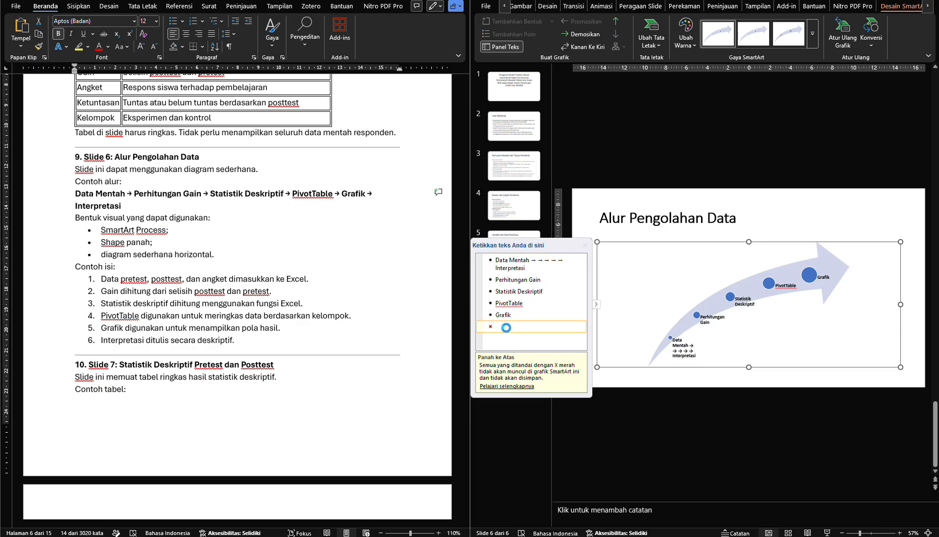
key("ctrl+v")
Delete the leftover arrows and "Interpretasi" from the first SmartArt entry, keeping only "Data Mentah"
left_click(537, 267)
key("BackSpace")
key("BackSpace")
key("BackSpace")
key("BackSpace")
key("BackSpace")
key("BackSpace")
key("BackSpace")
key("BackSpace")
key("BackSpace")
key("BackSpace")
key("BackSpace")
key("BackSpace")
key("BackSpace")
key("BackSpace")
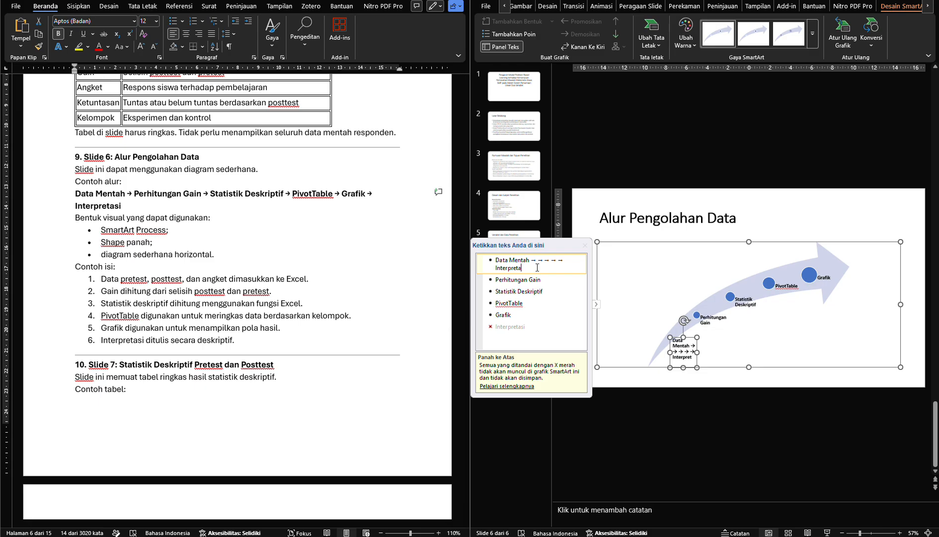
key("BackSpace")
key("BackSpace")
key("BackSpace")
key("BackSpace")
key("BackSpace")
key("BackSpace")
key("BackSpace")
key("BackSpace")
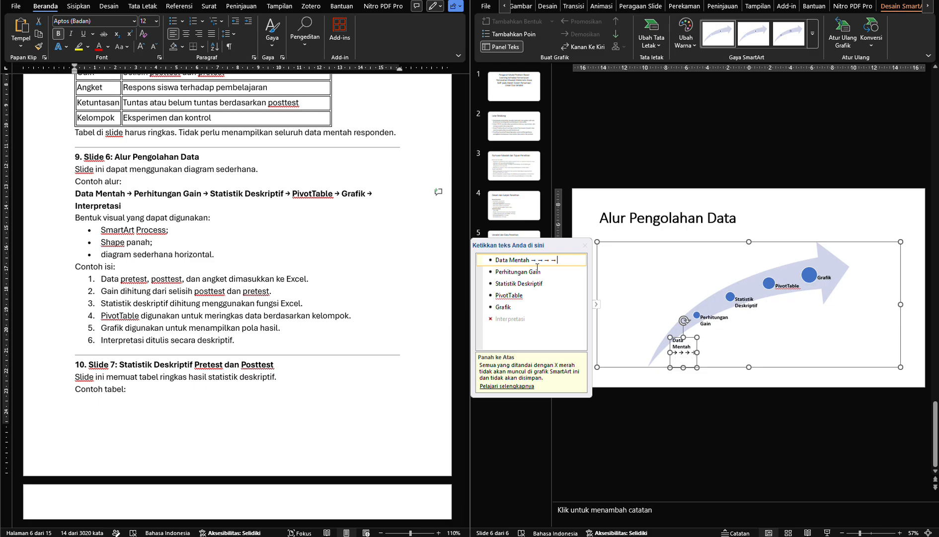
key("BackSpace")
Reset the SmartArt graphic's formatting and change its layout to Proses Dasar
left_click(855, 49)
left_click(761, 242)
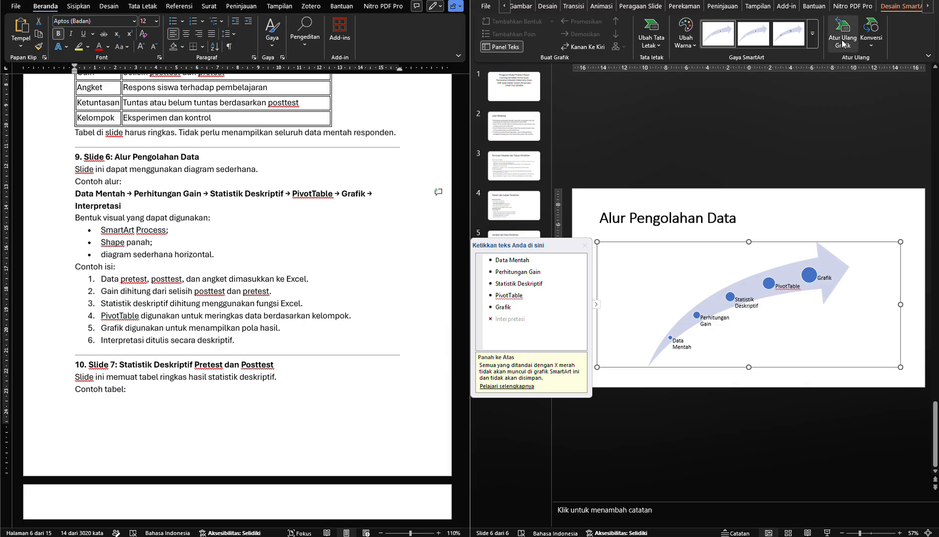
left_click(657, 49)
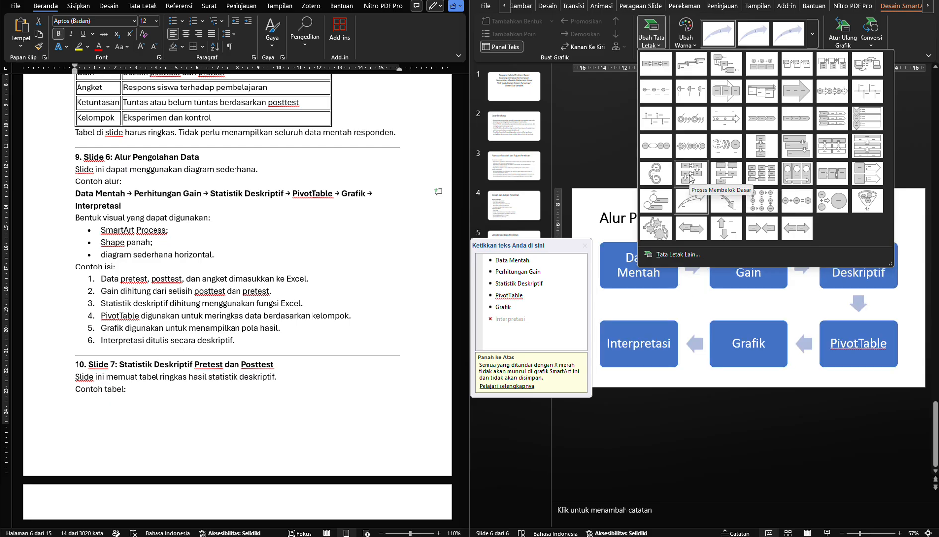
left_click(656, 63)
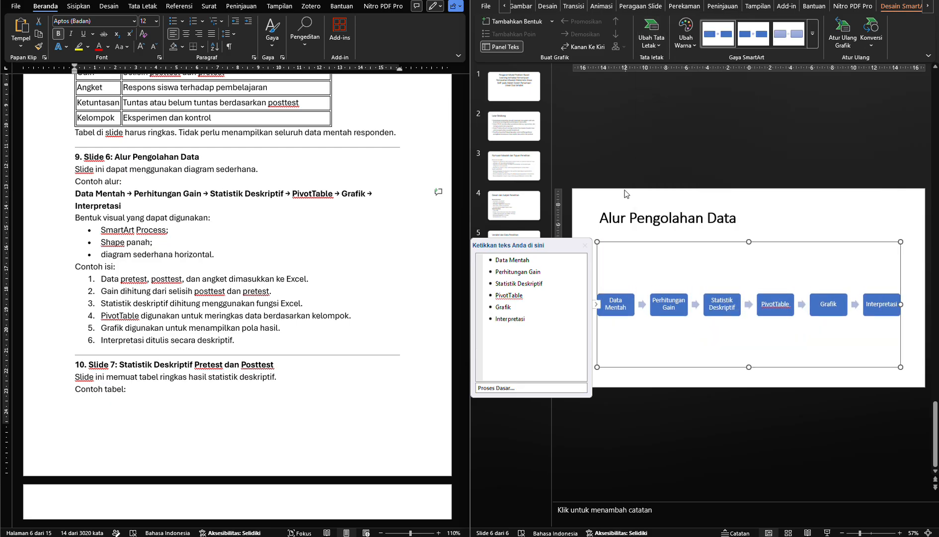
Reduce the SmartArt frame's height so the process row sits directly beneath slide 6's title
left_click(767, 221)
left_click(739, 289)
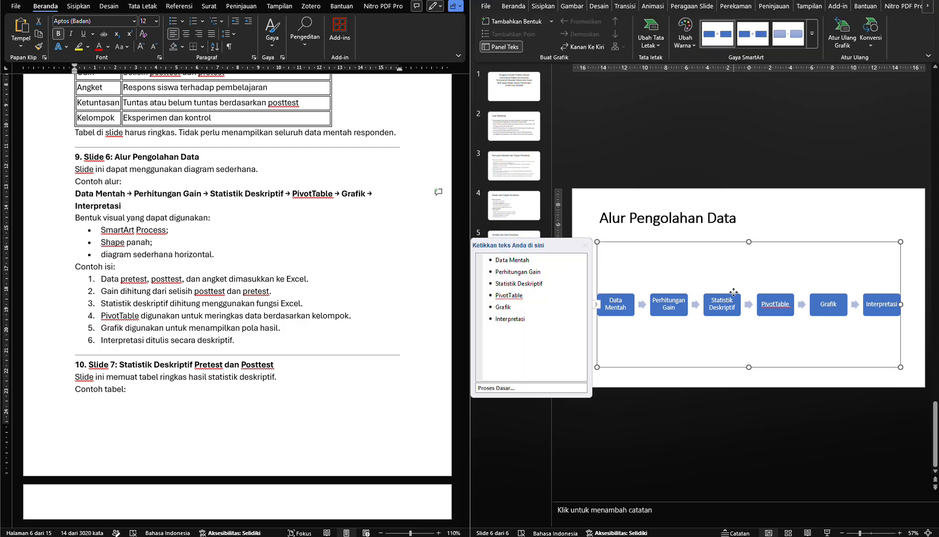
left_click_drag(750, 367, 750, 280)
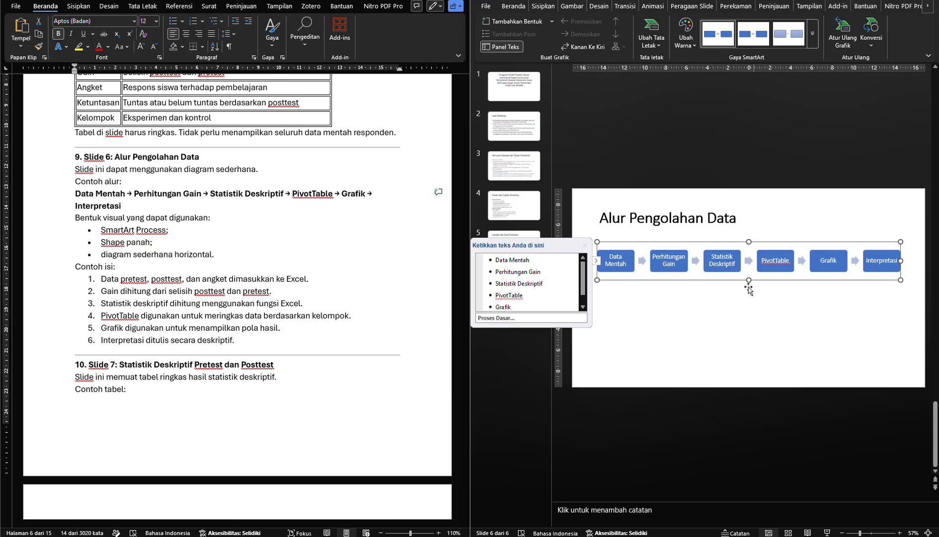
left_click(719, 314)
Copy the six "Contoh isi" points from module section 9 into a new text box below the process diagram
left_click(275, 274)
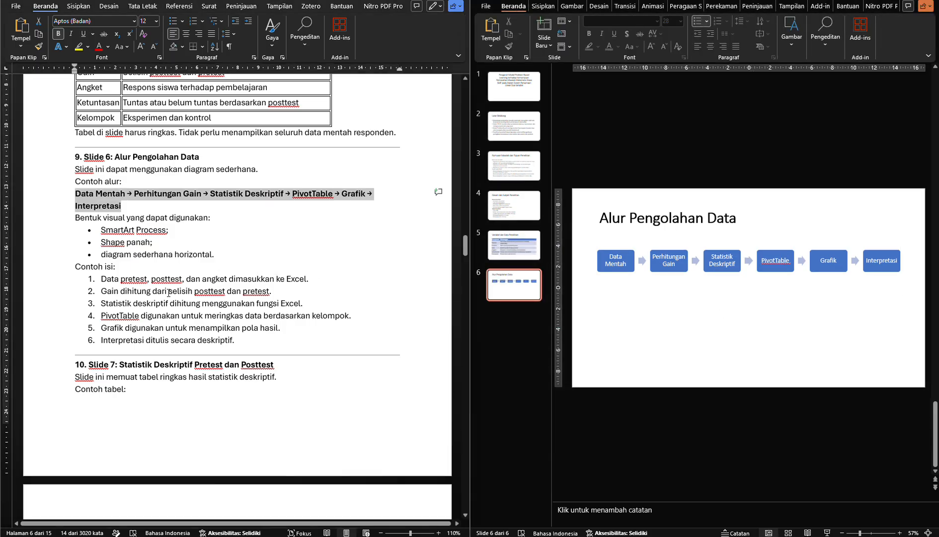
left_click(112, 279)
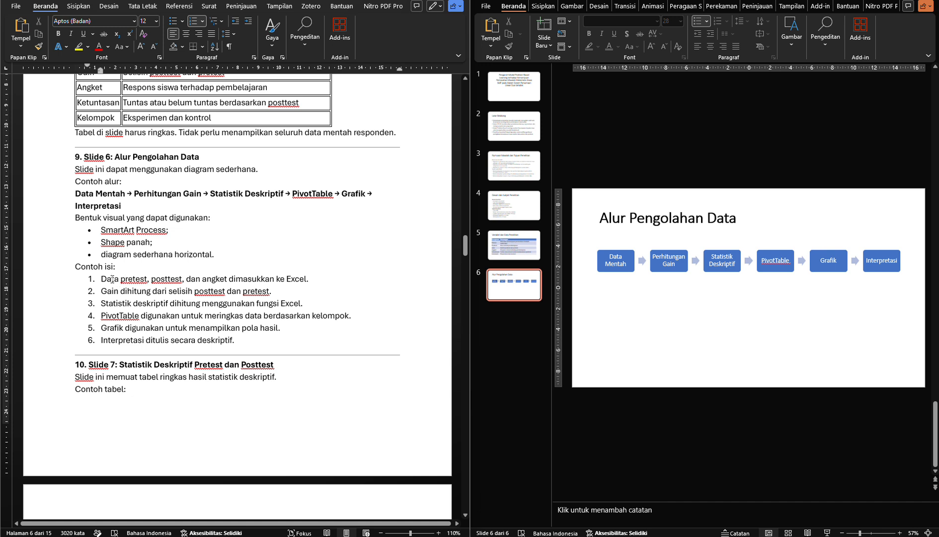
left_click_drag(112, 278, 251, 339)
key("ctrl+c")
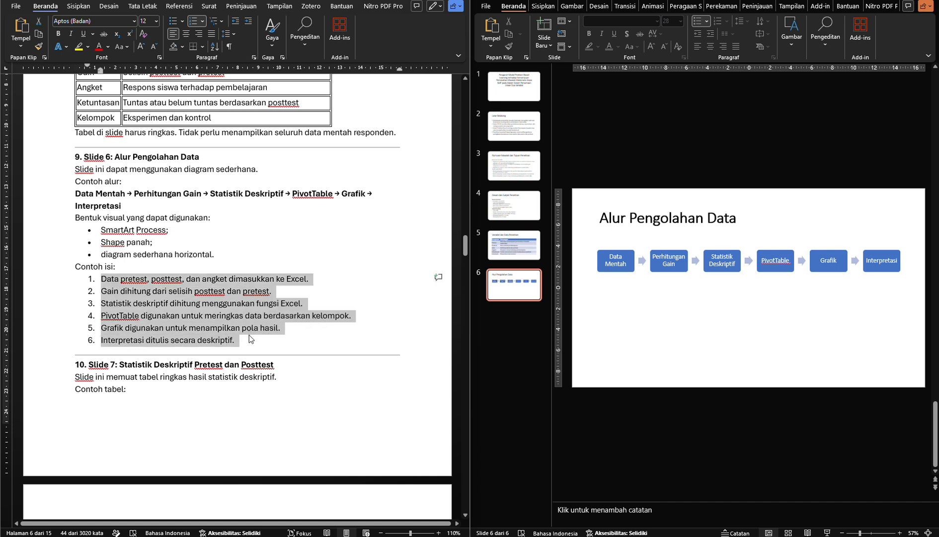
left_click(674, 315)
left_click(548, 14)
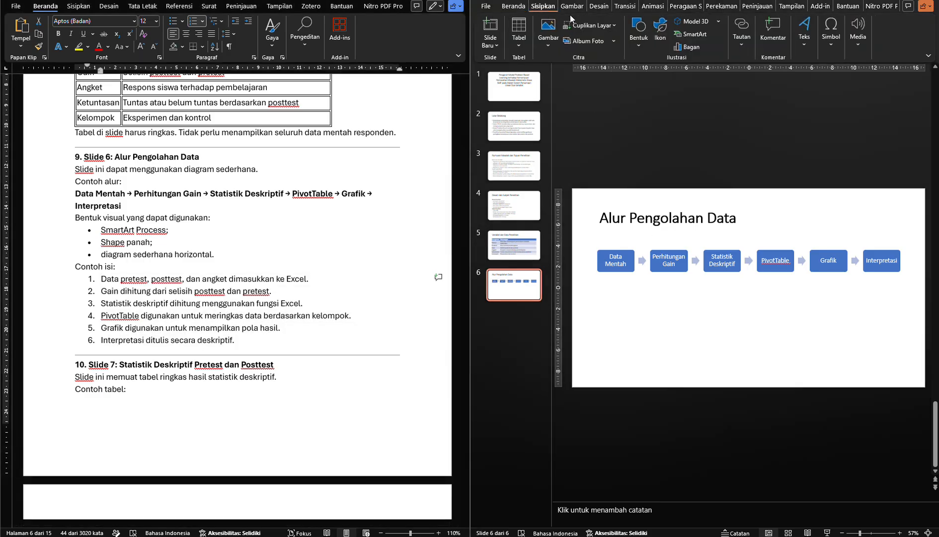
left_click(799, 44)
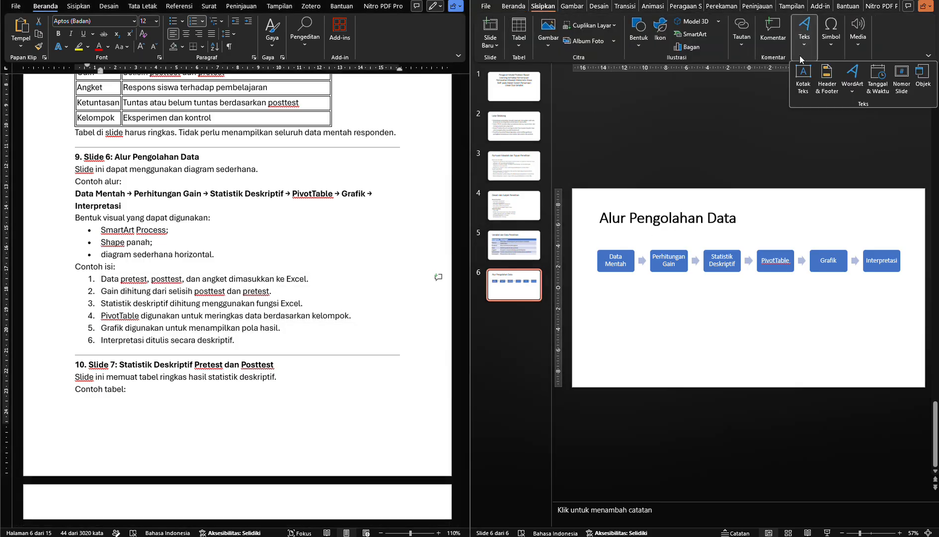
left_click(803, 78)
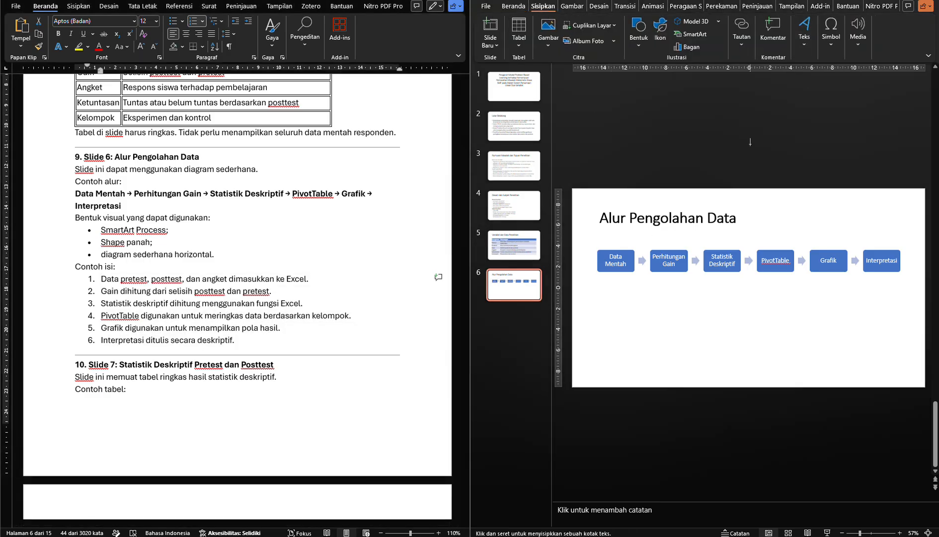
left_click(607, 295)
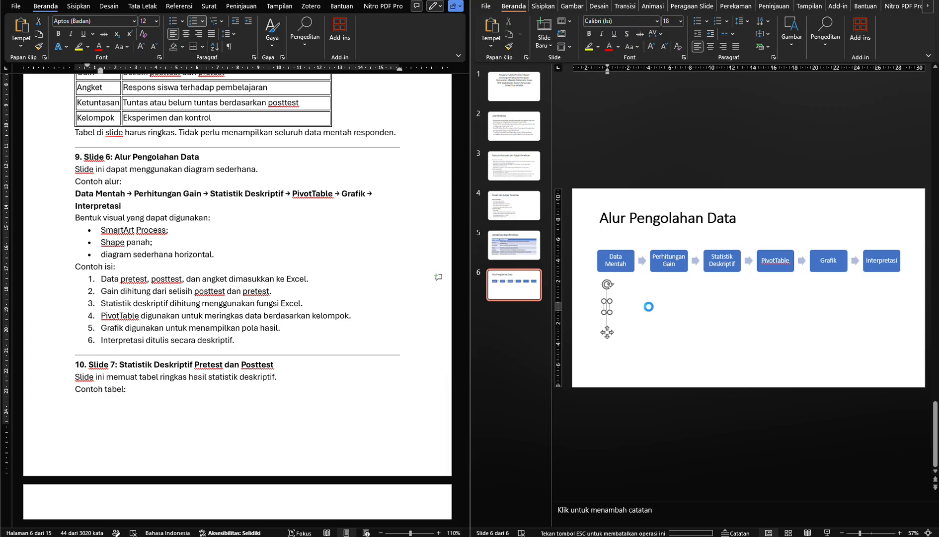
key("ctrl+v")
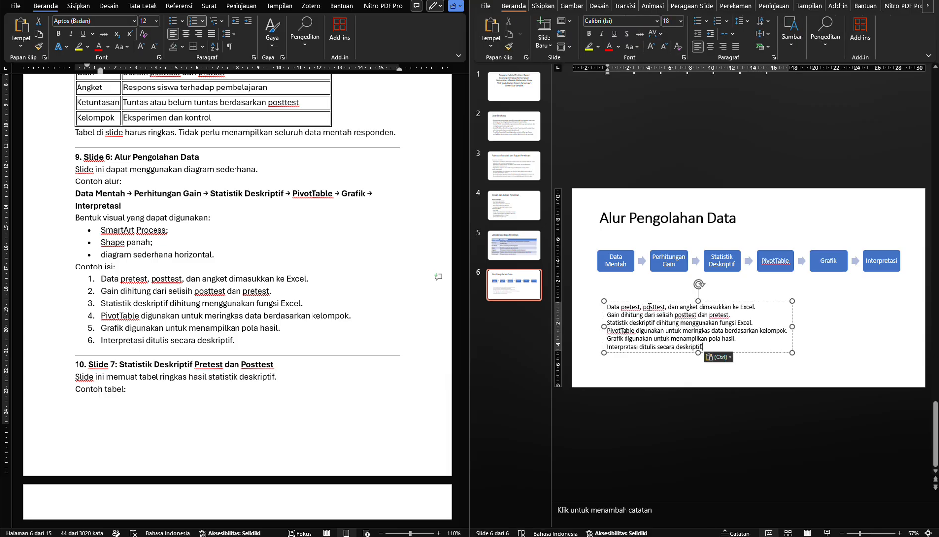
Enlarge the text box's six lines to font size 28 and move the box up closer to the process diagram
key("ctrl+a")
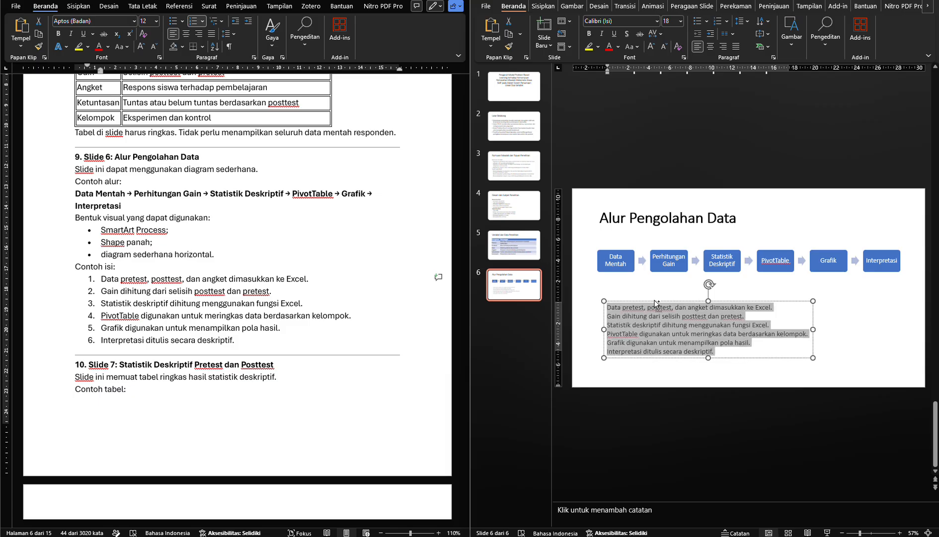
key("ctrl+shift+period")
key("ctrl+shift+period")
key("ctrl+shift+period")
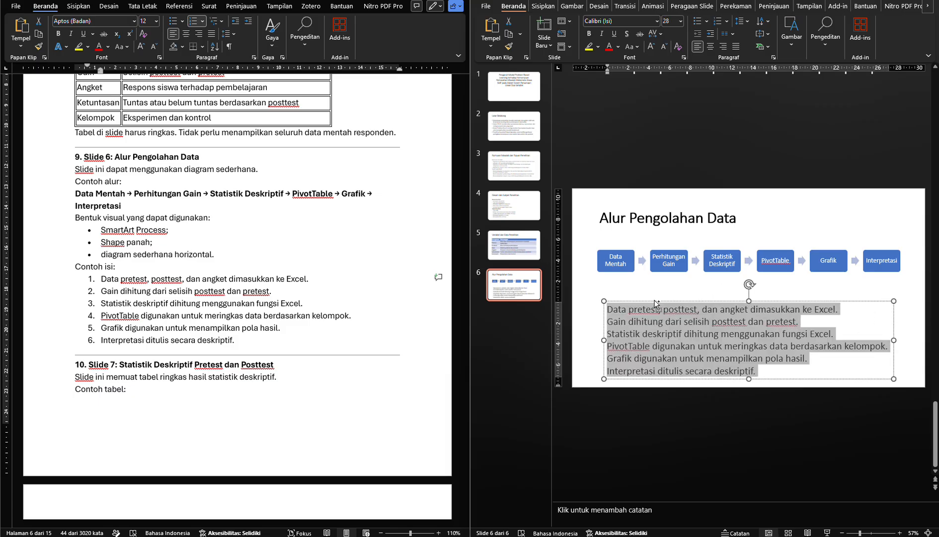
key("ctrl+shift+period")
left_click_drag(657, 305, 657, 287)
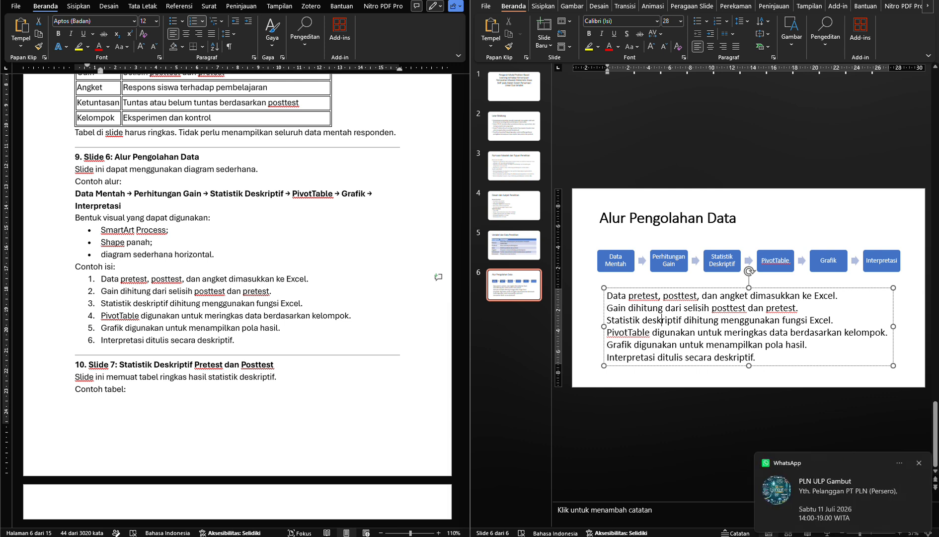
Add a new slide 7 with a title-and-content layout after the Alur Pengolahan Data slide
left_click(254, 339)
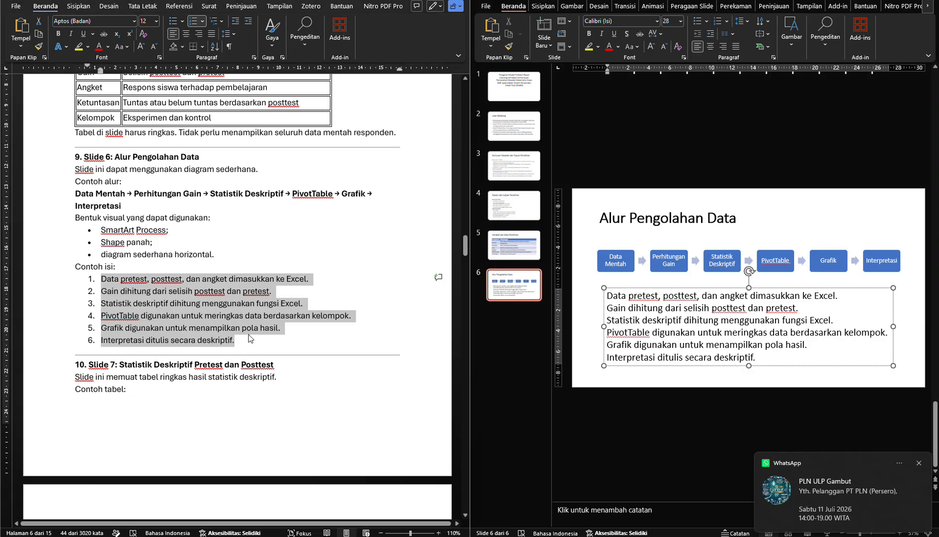
left_click(247, 329)
scroll(247, 329, "down", 2)
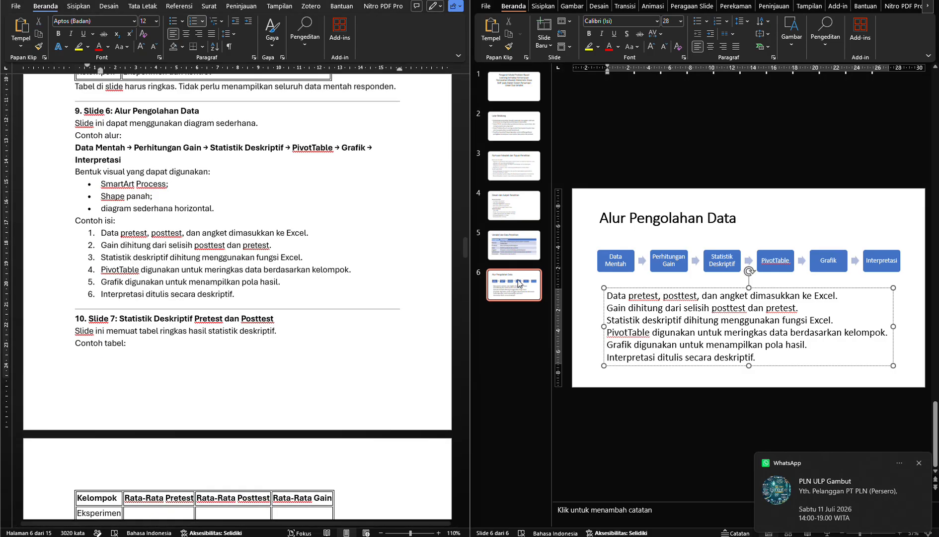
left_click(545, 46)
left_click(629, 90)
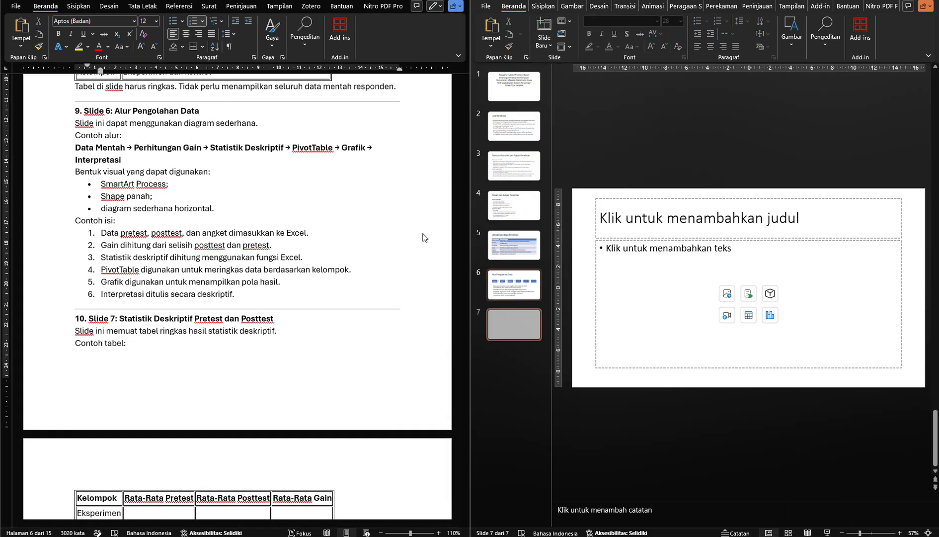
Copy the heading "Statistik Deskriptif Pretest dan Posttest" from module section 10 into slide 7's title
scroll(131, 305, "down", 3)
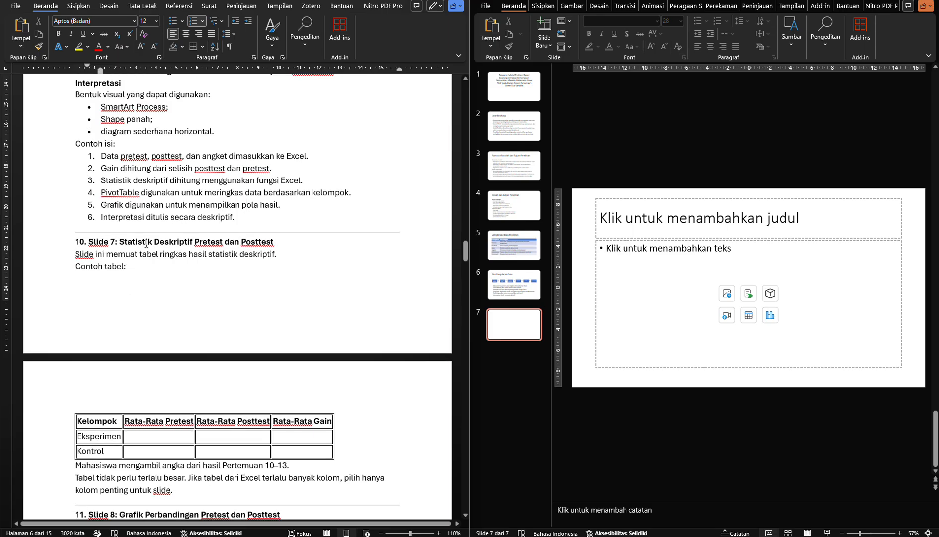
left_click_drag(120, 242, 249, 245)
key("ctrl+c")
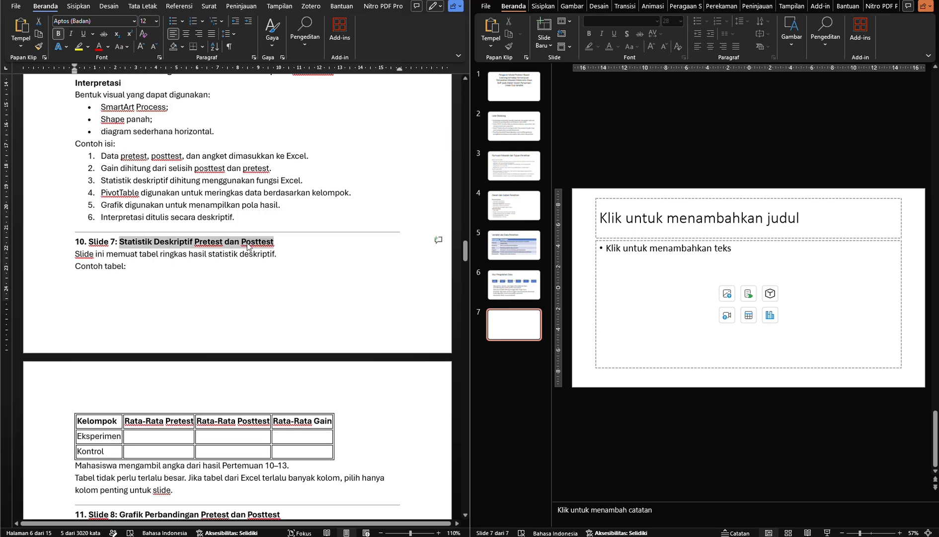
left_click(670, 224)
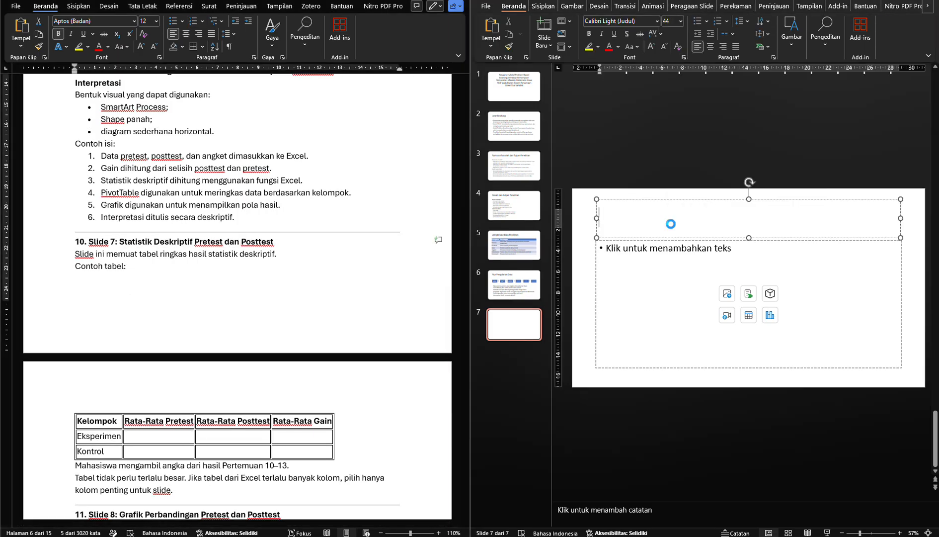
key("ctrl+v")
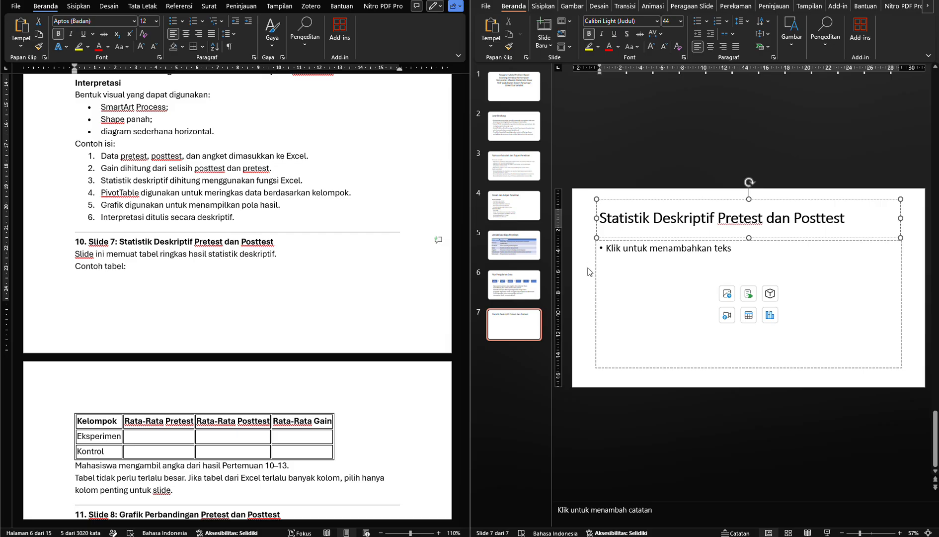
left_click(591, 271)
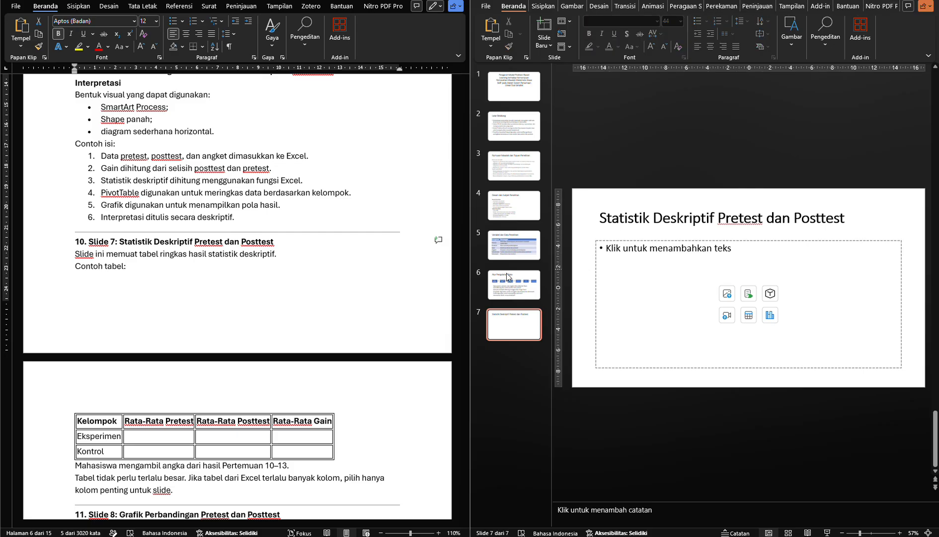
Read the example table in module section 10 and the notes below it on choosing slide 7's figures and columns
scroll(215, 306, "down", 3)
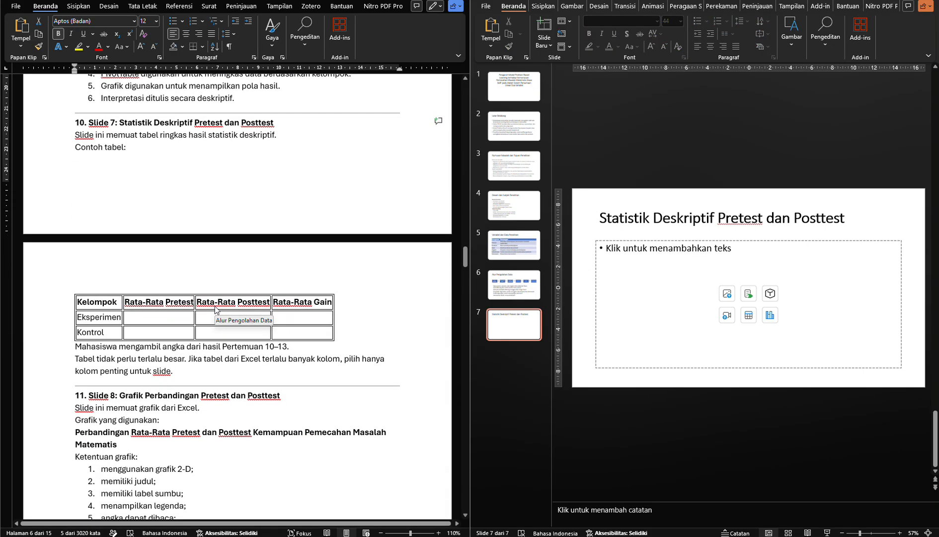
scroll(198, 247, "down", 1)
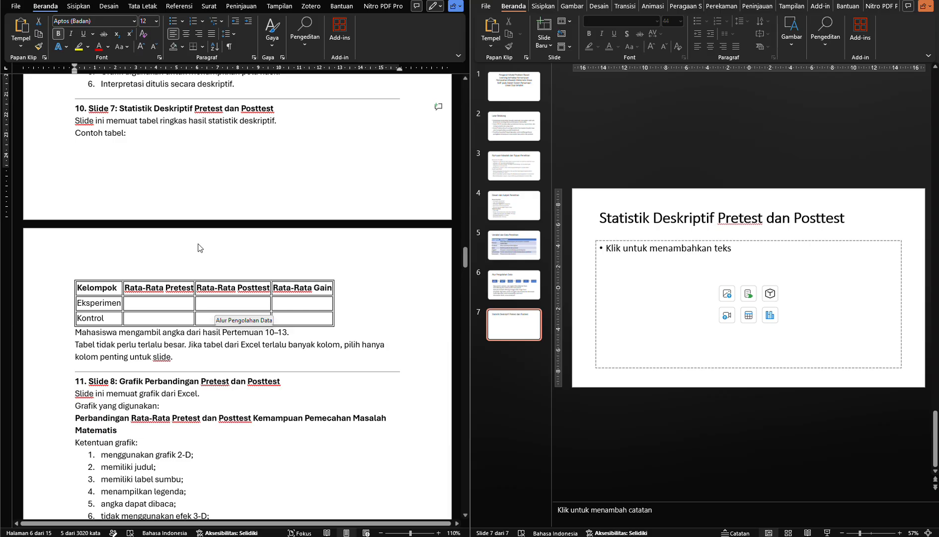
scroll(198, 247, "down", 2)
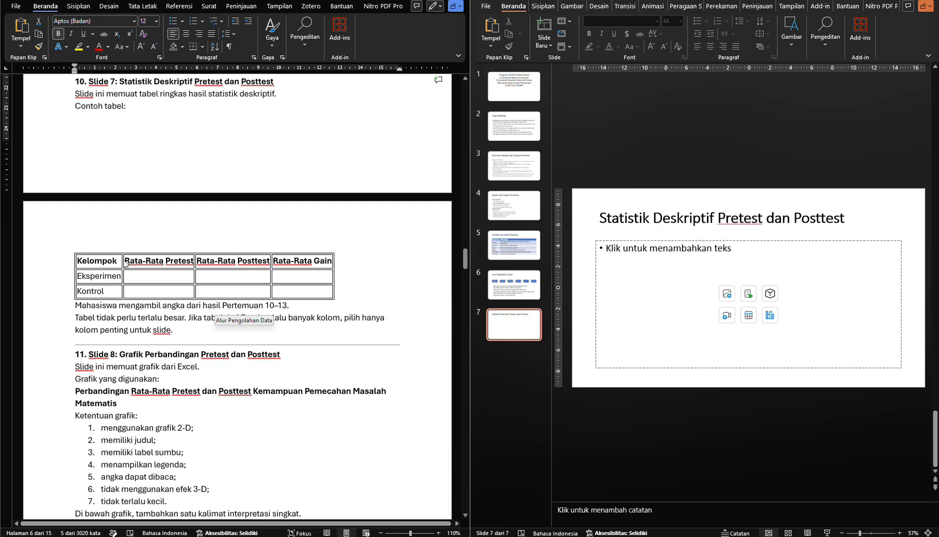
left_click(188, 327)
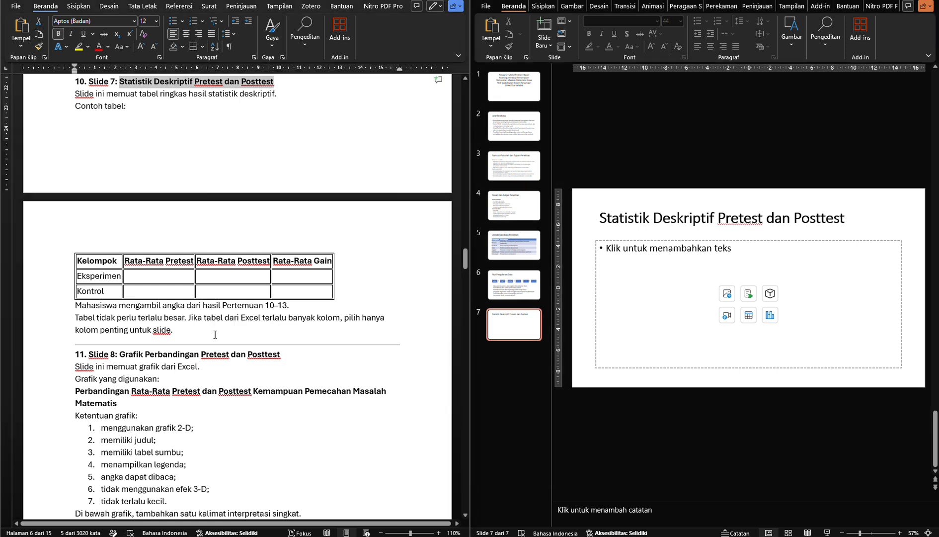
left_click(215, 334)
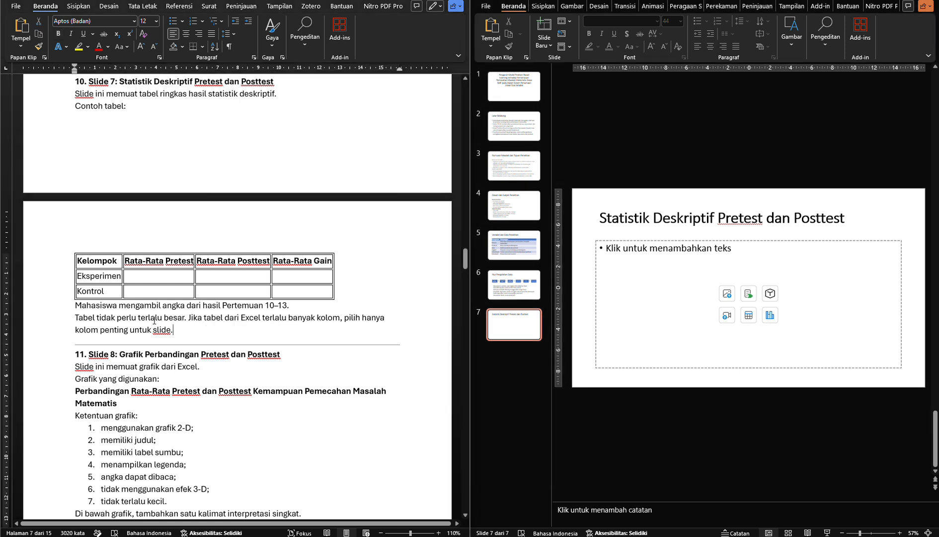
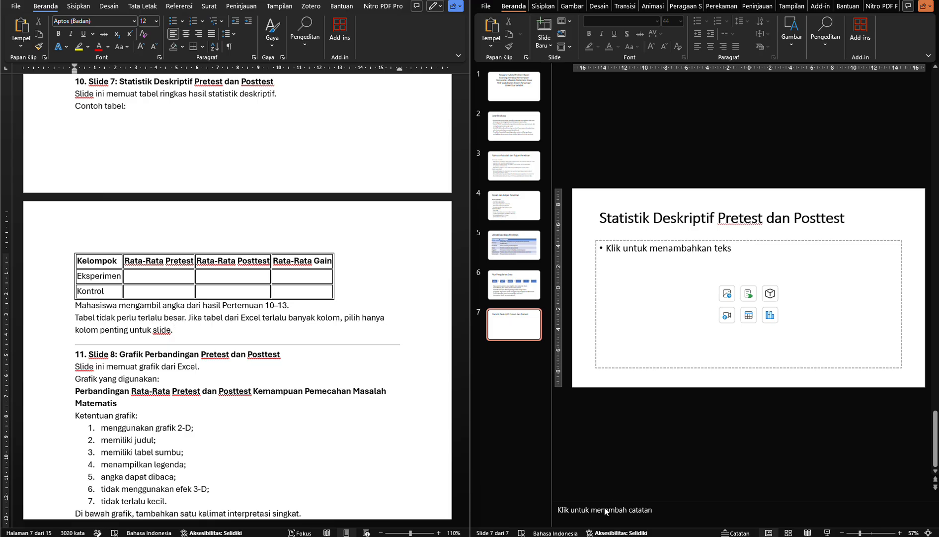
Open the workbook "data mentah untuk latihan praktikum p12" from the Paket Aplikasi Komputer folder and snap it beside the module
mouse_move(504, 536)
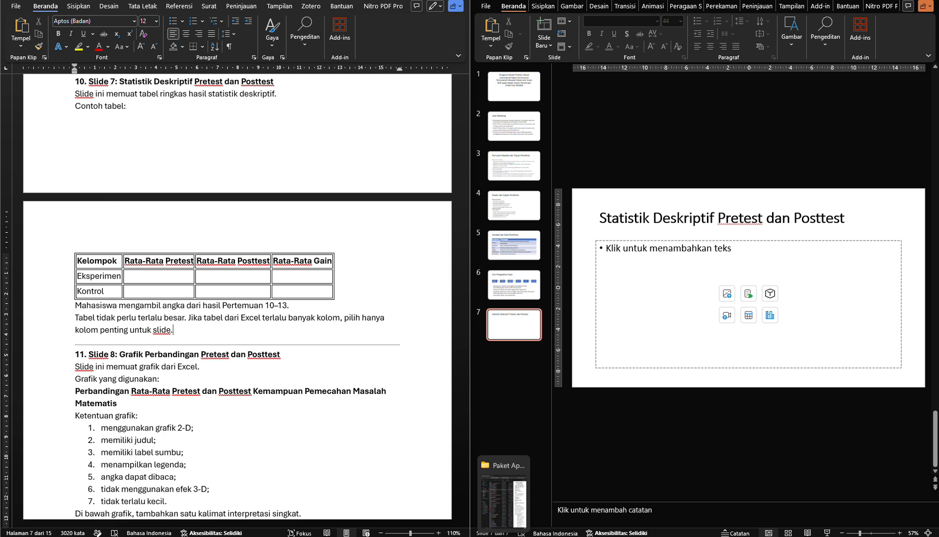
left_click(503, 498)
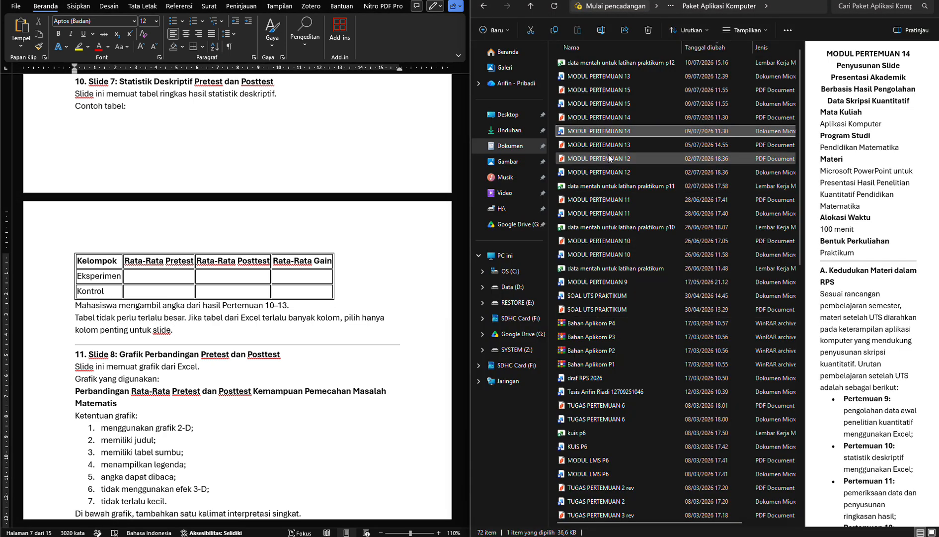
double_click(618, 64)
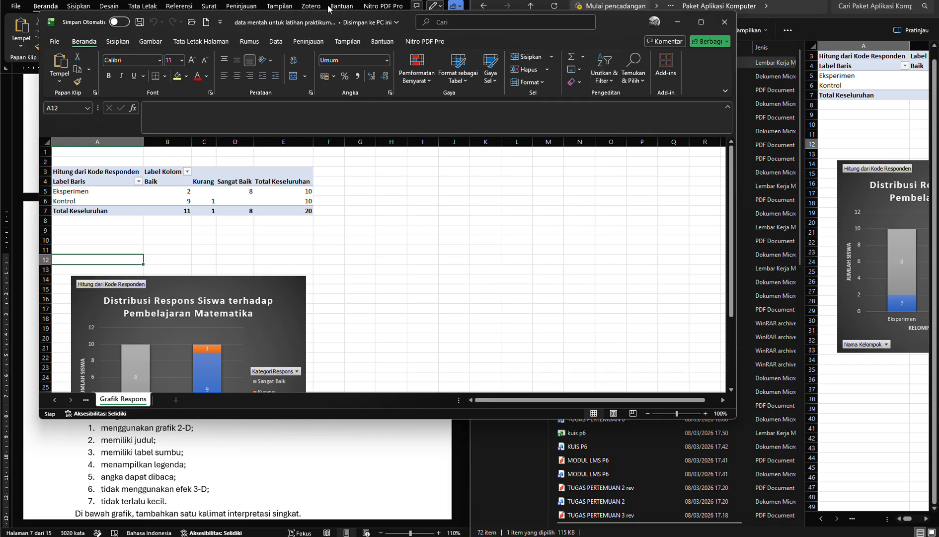
left_click_drag(413, 22, 927, 134)
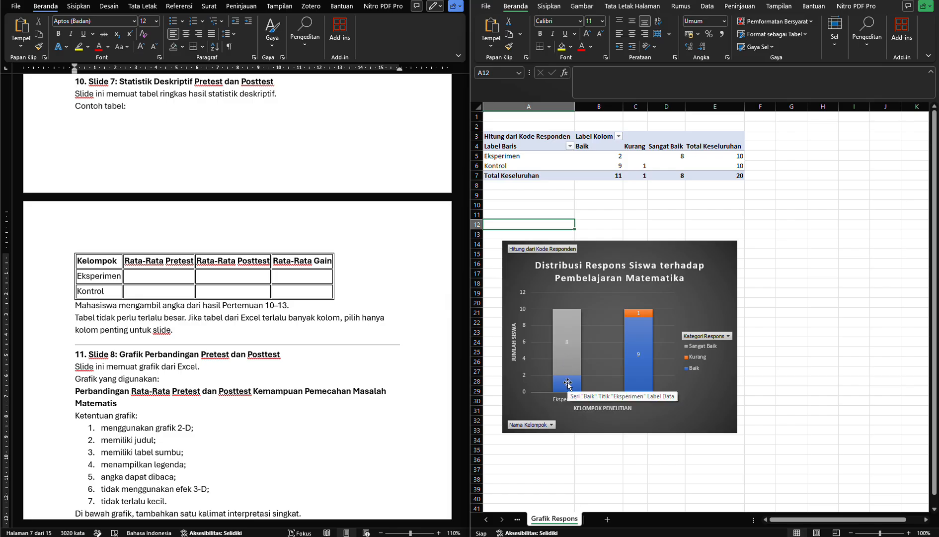
Go back through the workbook's sheets to the Tabel Desk Kelompok sheet with the group descriptive statistics
left_click(518, 519)
left_click(523, 521)
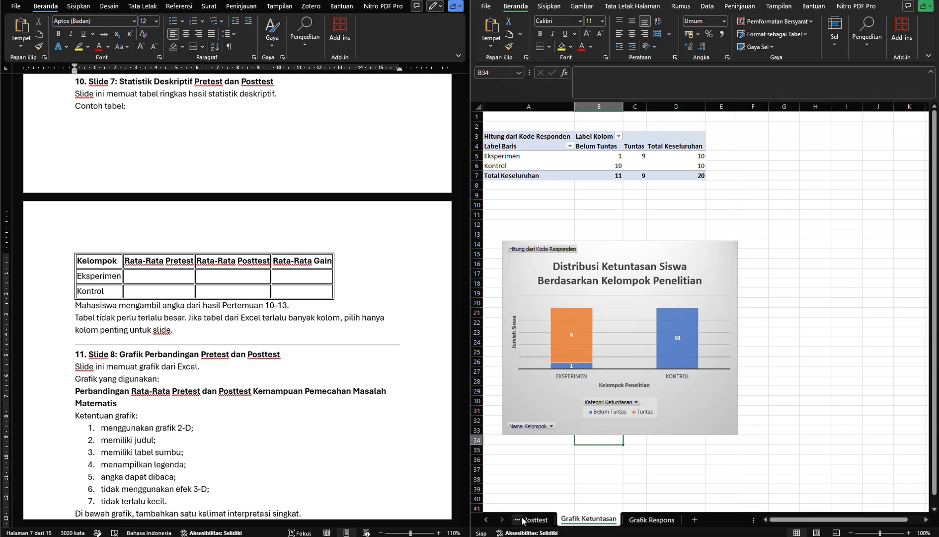
left_click(523, 520)
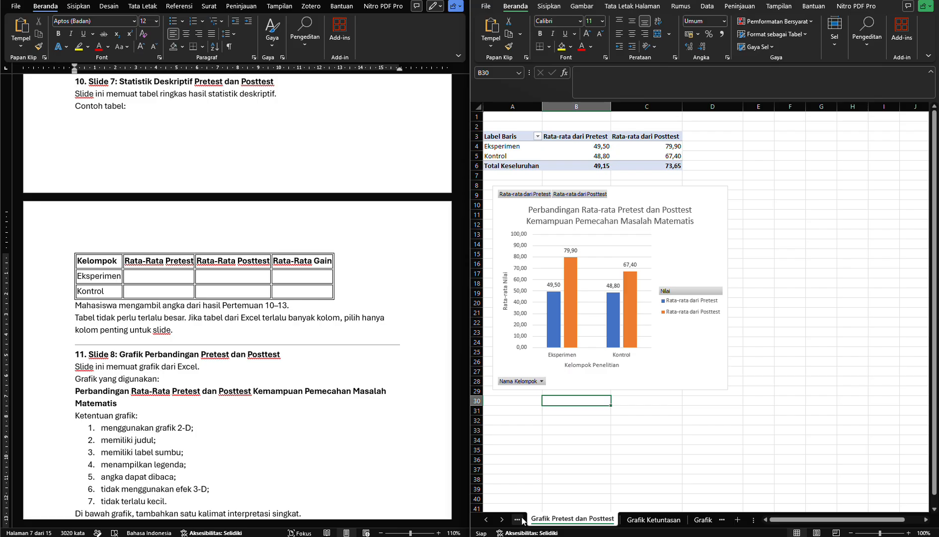
left_click(523, 520)
left_click(523, 521)
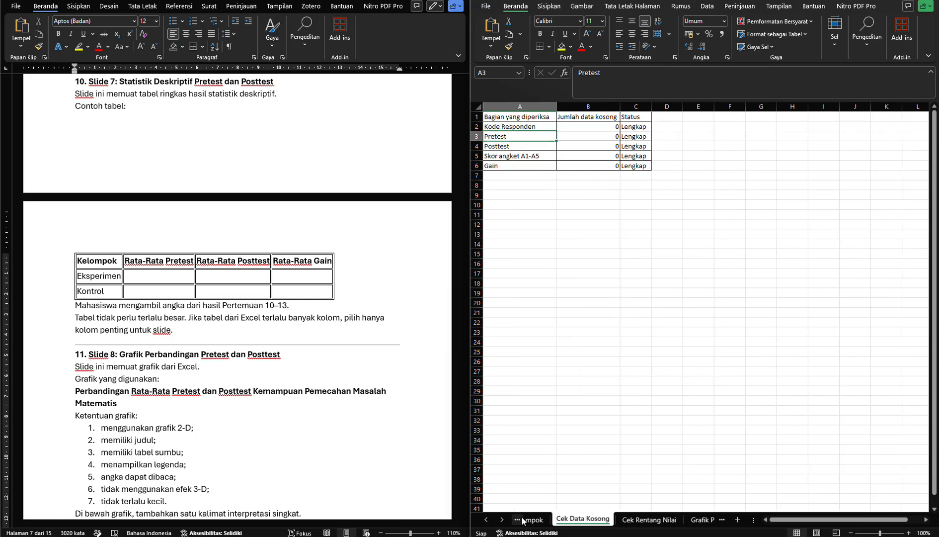
left_click(523, 520)
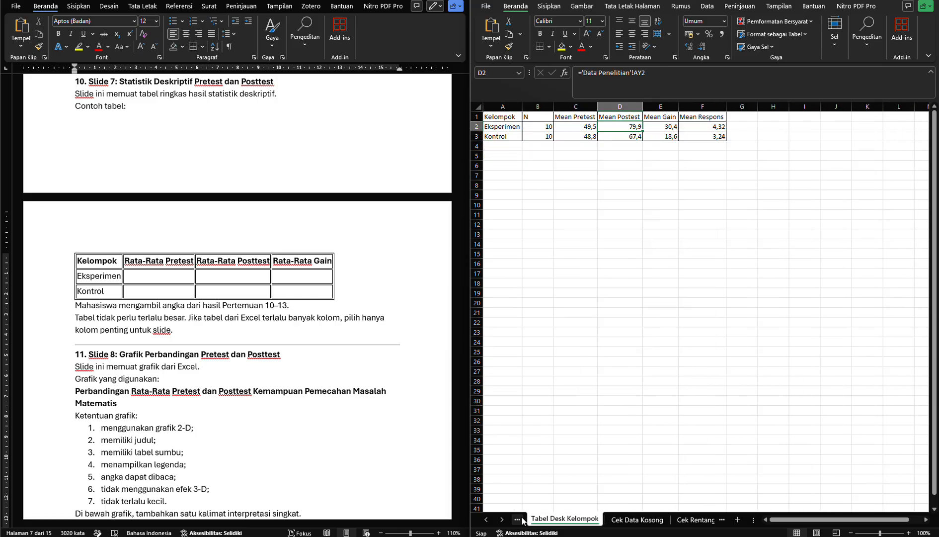
left_click(523, 520)
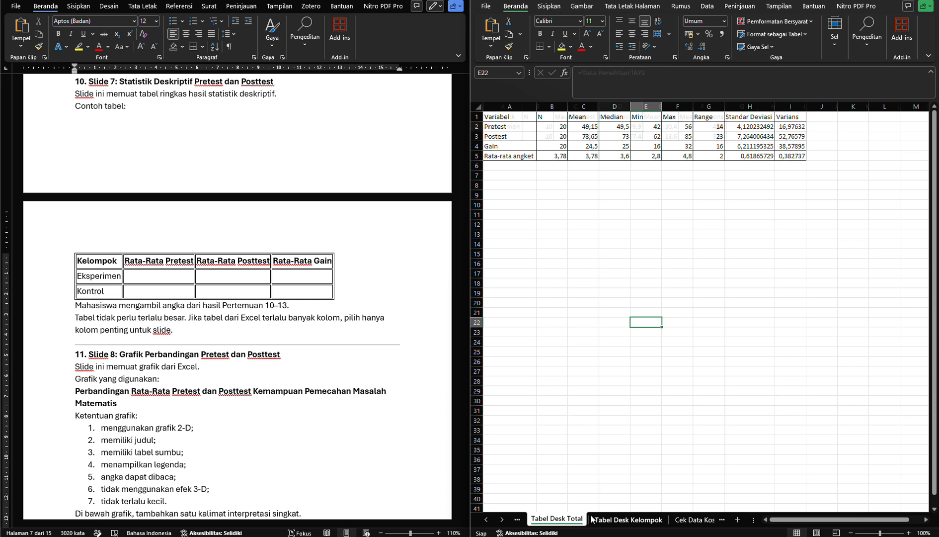
left_click(628, 519)
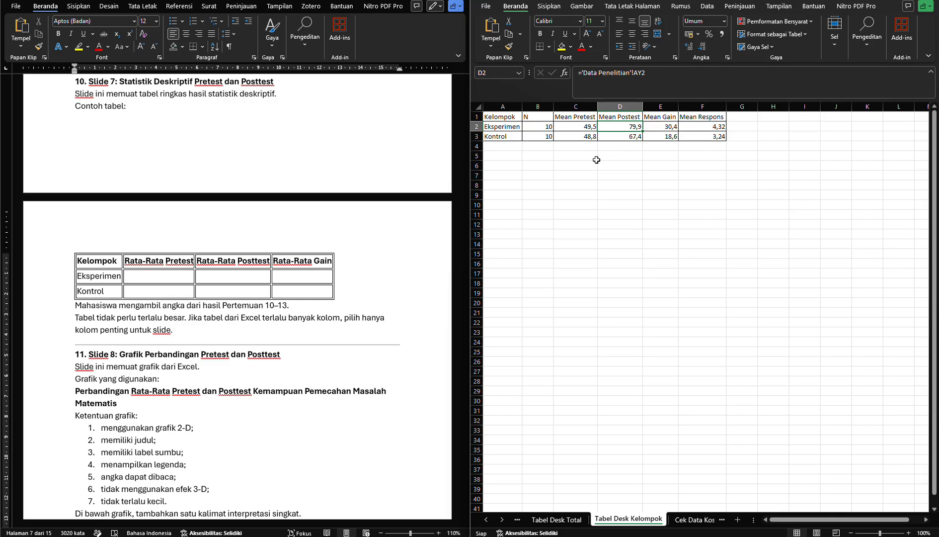
Copy the group statistics table A1:F3 from the Tabel Desk Kelompok sheet onto slide 7 of the presentation
left_click(507, 118)
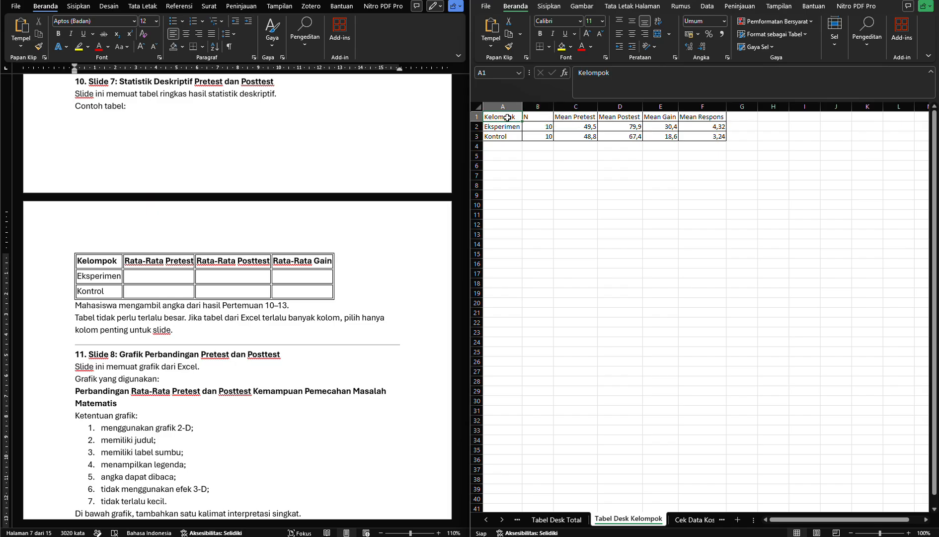
left_click_drag(508, 120, 690, 138)
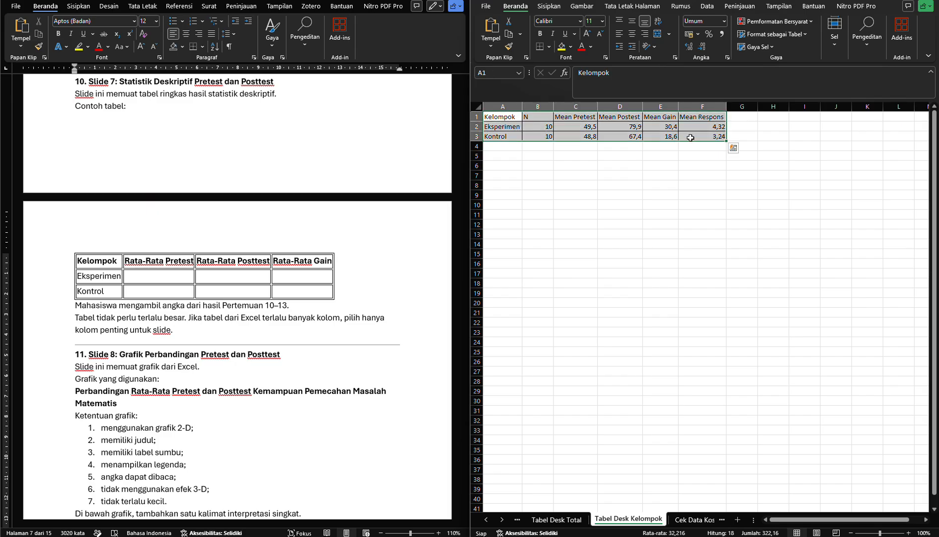
key("ctrl+c")
mouse_move(622, 536)
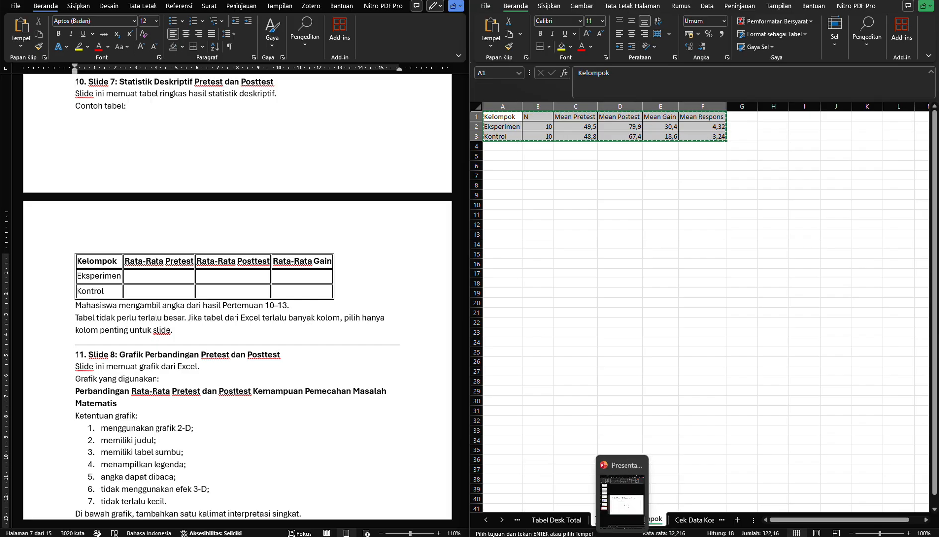
left_click(622, 495)
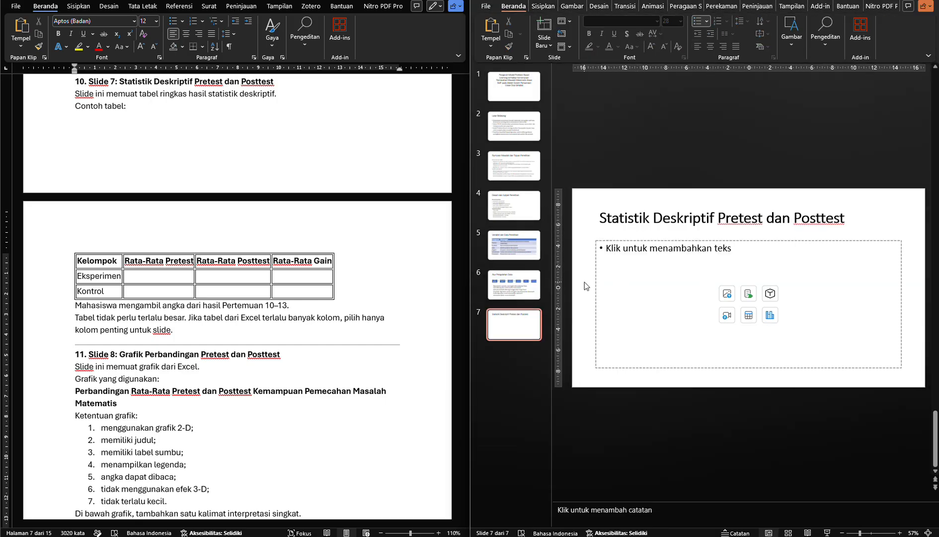
key("ctrl+v")
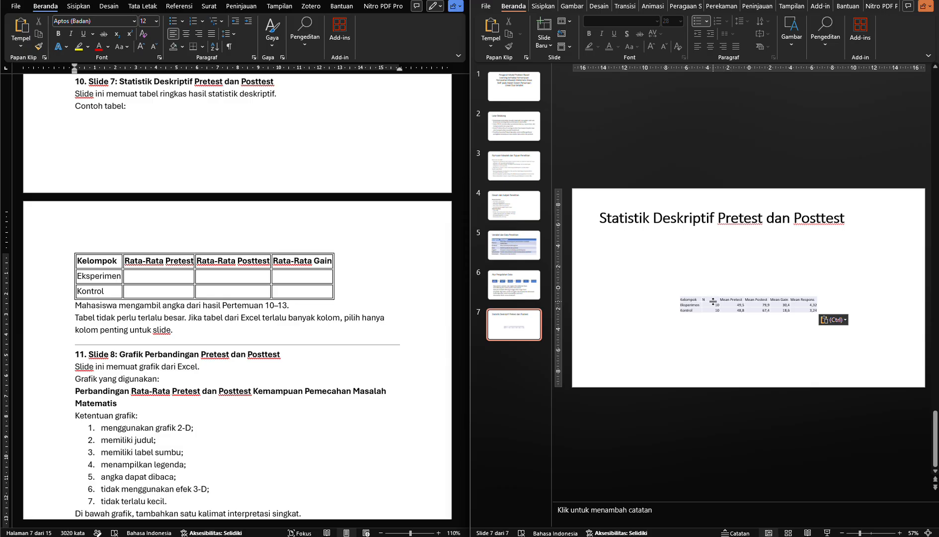
left_click(719, 297)
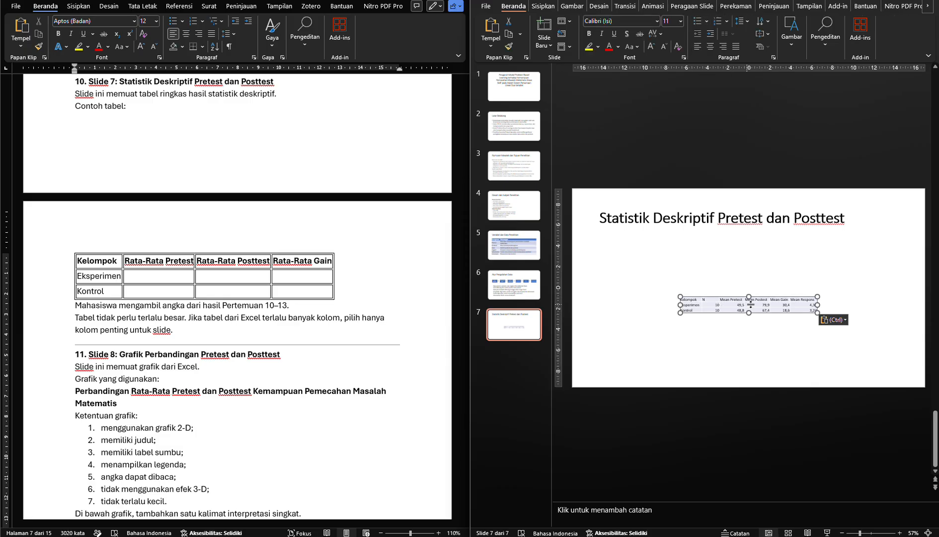
left_click_drag(817, 313, 849, 339)
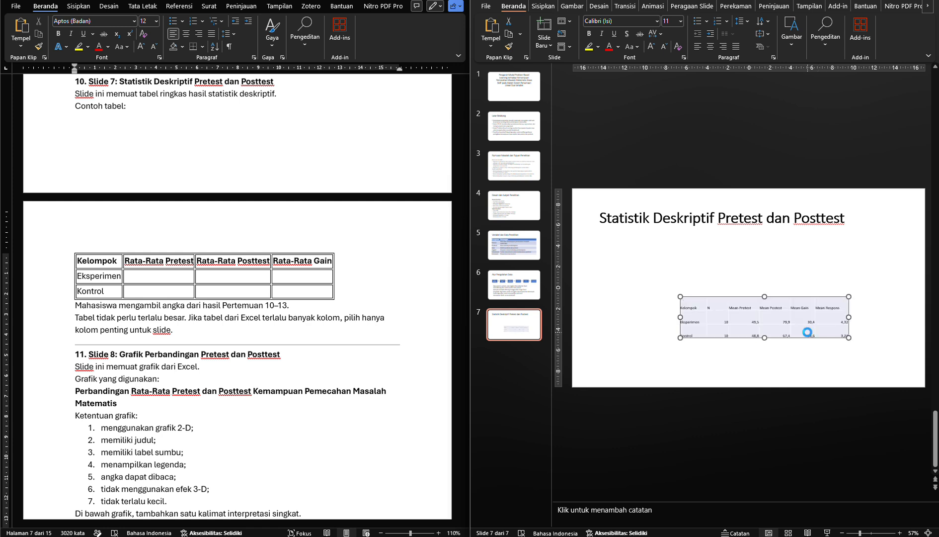
key("ctrl+z")
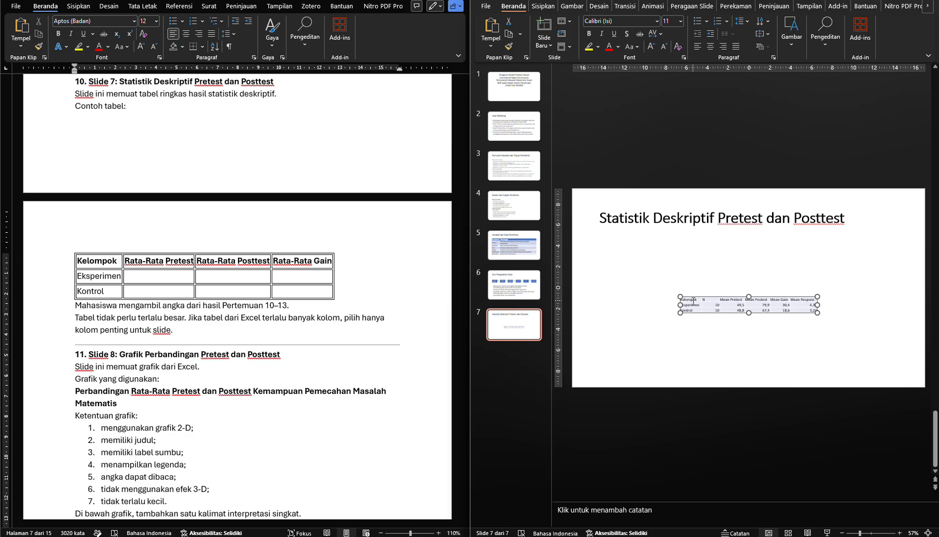
Enlarge the text of all cells in slide 7's pasted table to font size 32
left_click_drag(694, 301, 794, 308)
key("ctrl+shift+period")
key("ctrl+shift+period")
key("ctrl+shift+period")
key("ctrl+shift+period")
key("ctrl+shift+period")
key("ctrl+shift+period")
key("ctrl+shift+period")
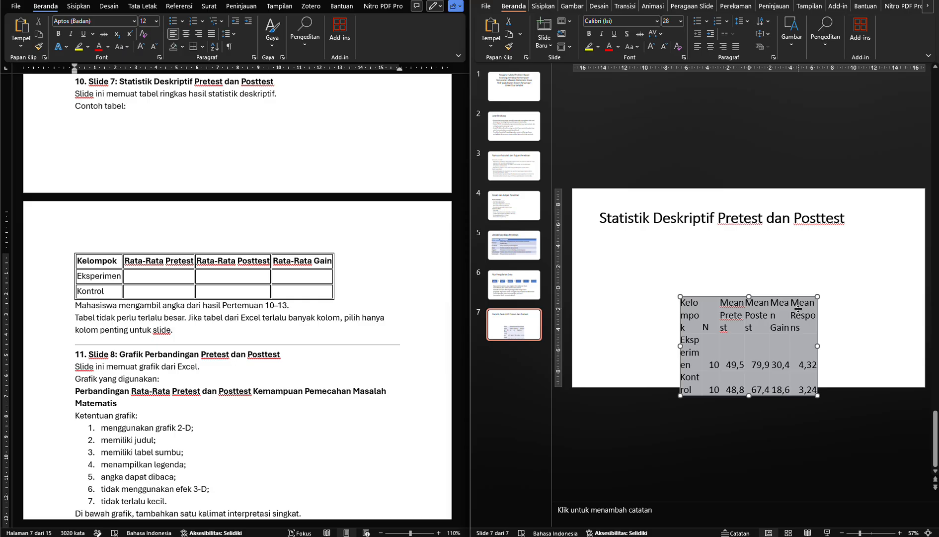
key("ctrl+shift+period")
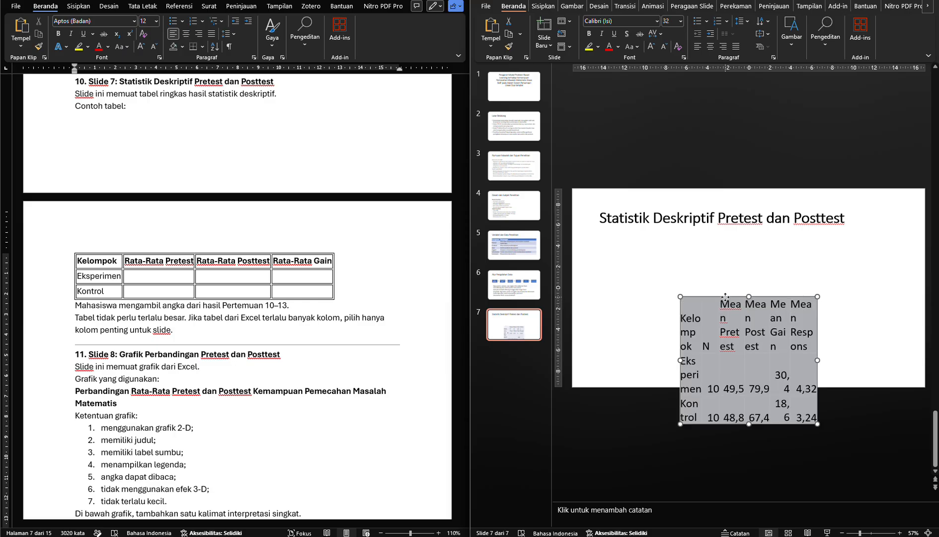
Move the table up under slide 7's title and widen it on both sides to span the content area
left_click_drag(726, 297, 721, 238)
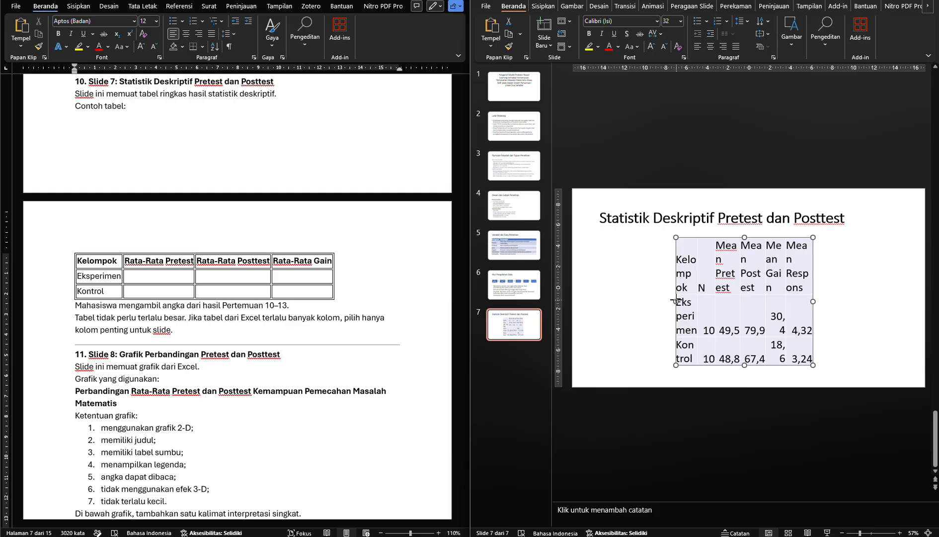
left_click_drag(676, 301, 602, 301)
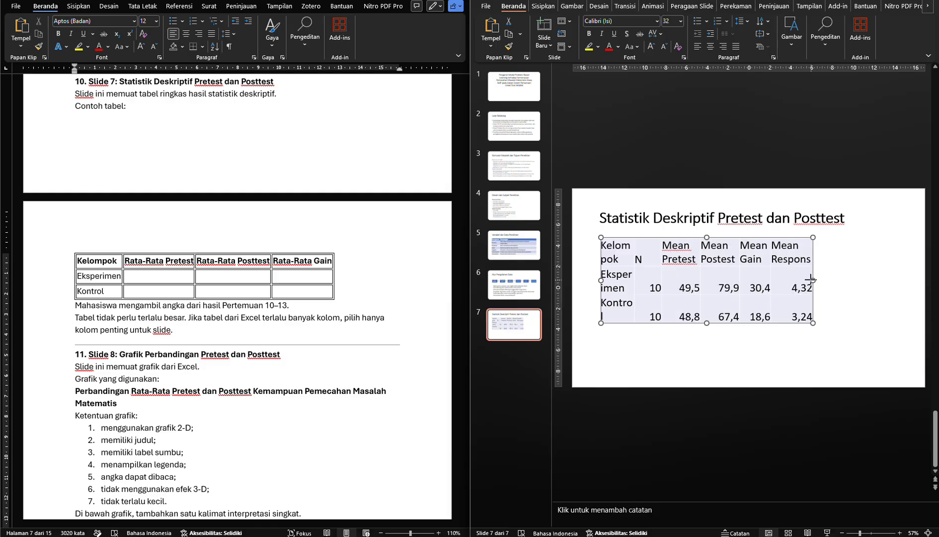
left_click_drag(811, 279, 897, 279)
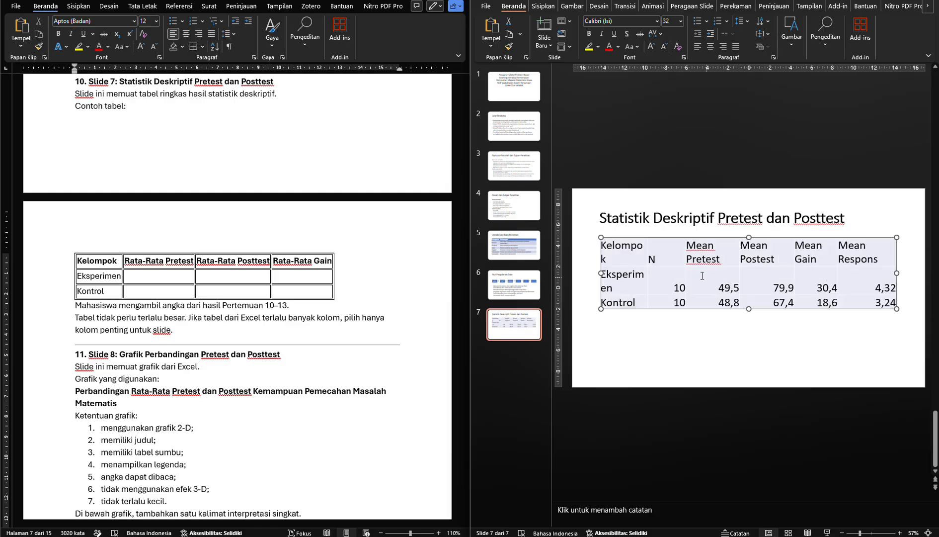
Delete the N and Mean Respons columns from slide 7's table
left_click_drag(663, 259, 670, 300)
key("BackSpace")
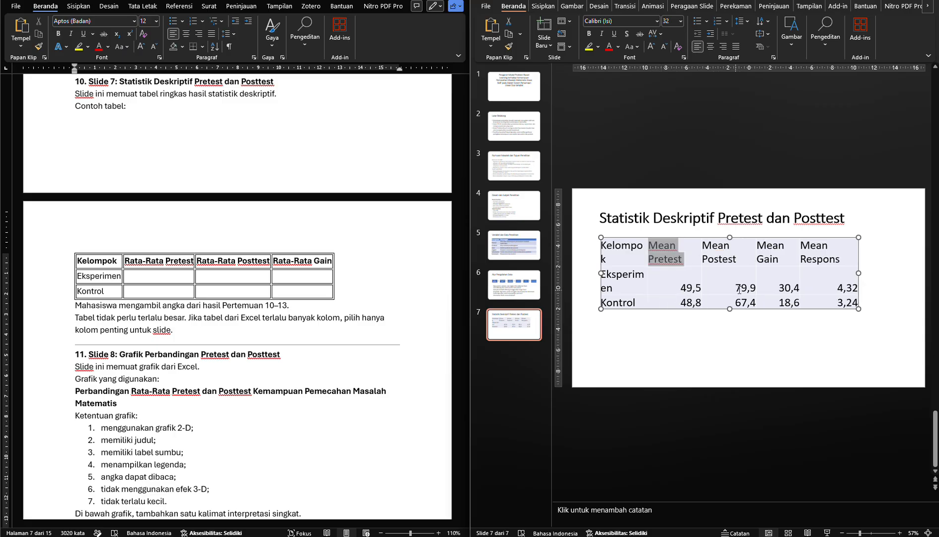
left_click(823, 245)
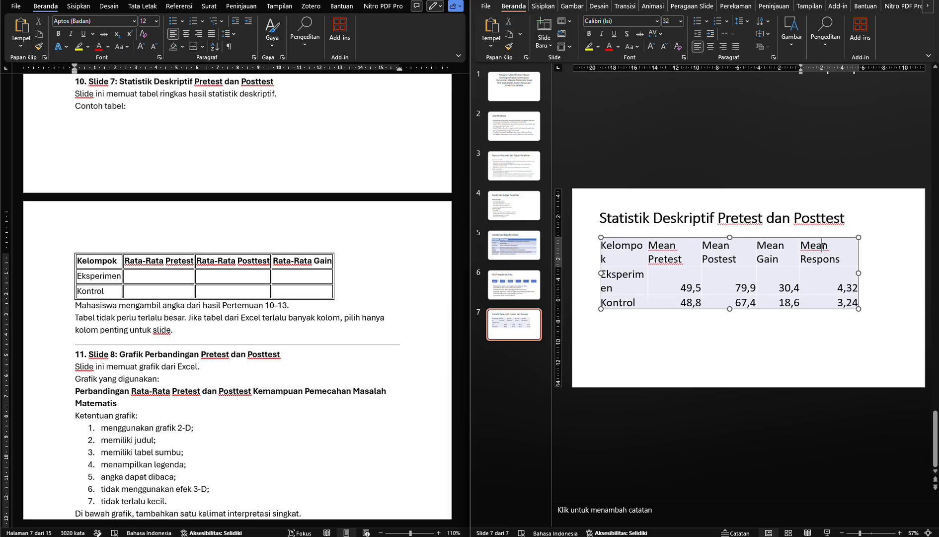
left_click_drag(823, 245, 833, 298)
key("BackSpace")
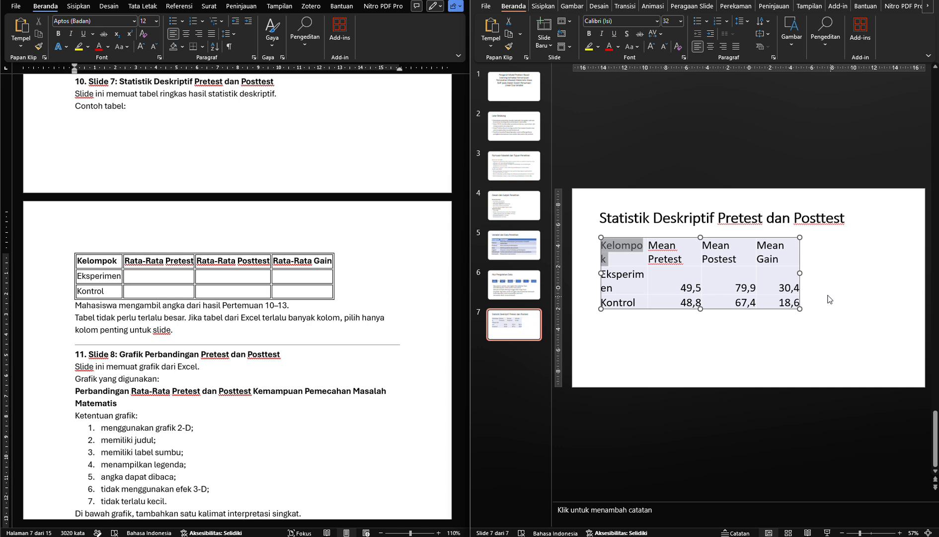
left_click(783, 272)
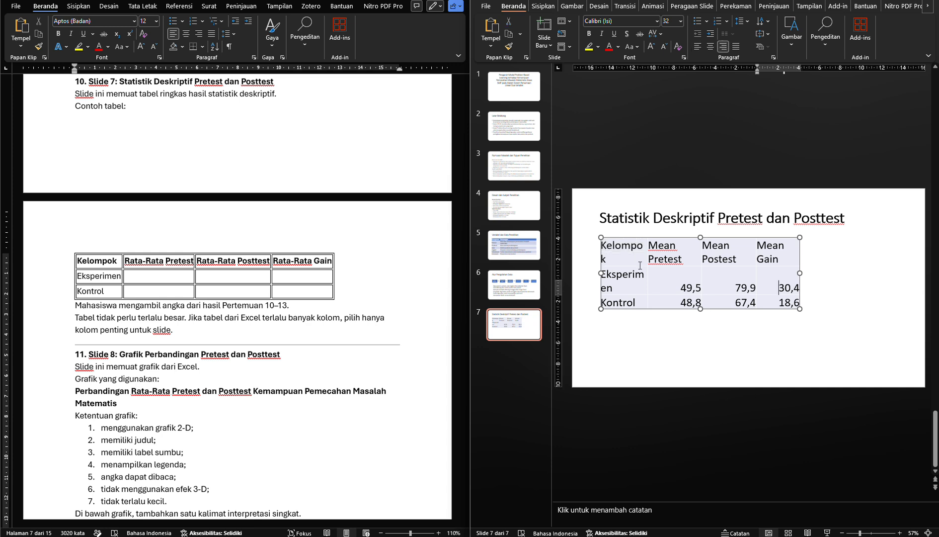
Widen the table's columns so each heading and group name fits on one line, and extend the table across the content area
left_click(648, 244)
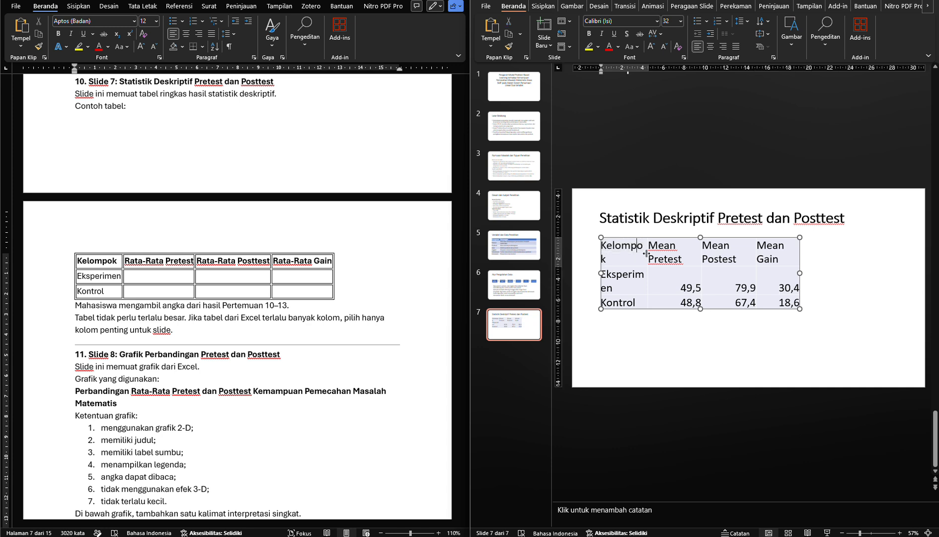
left_click_drag(646, 254, 662, 258)
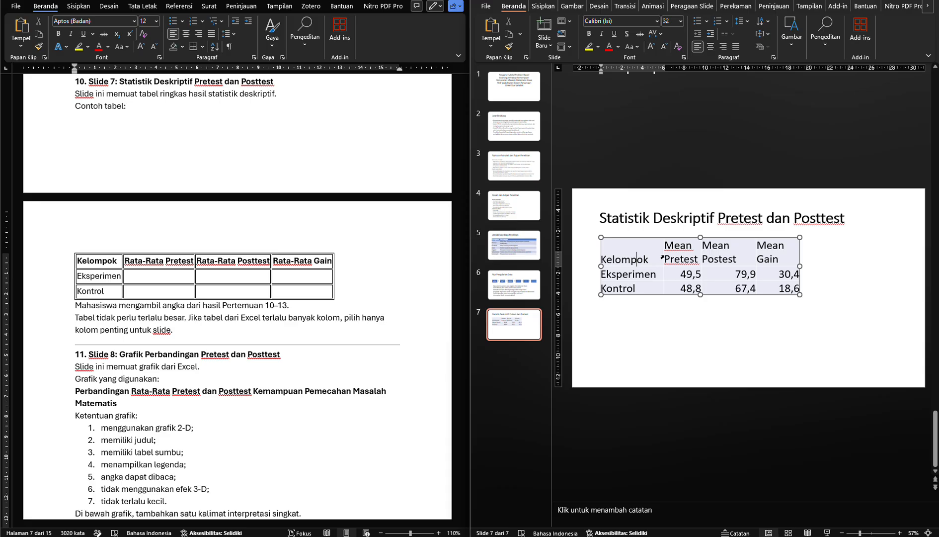
left_click(680, 246)
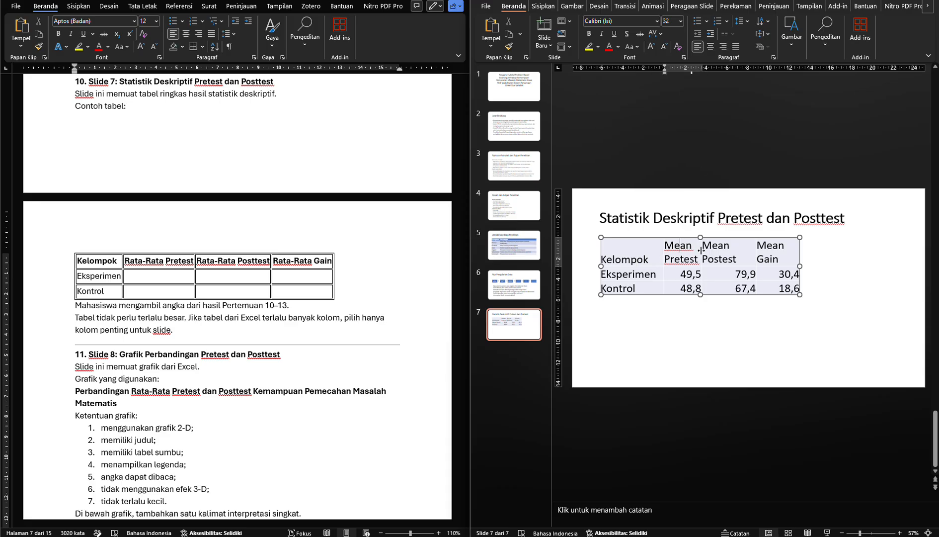
left_click_drag(701, 250, 710, 251)
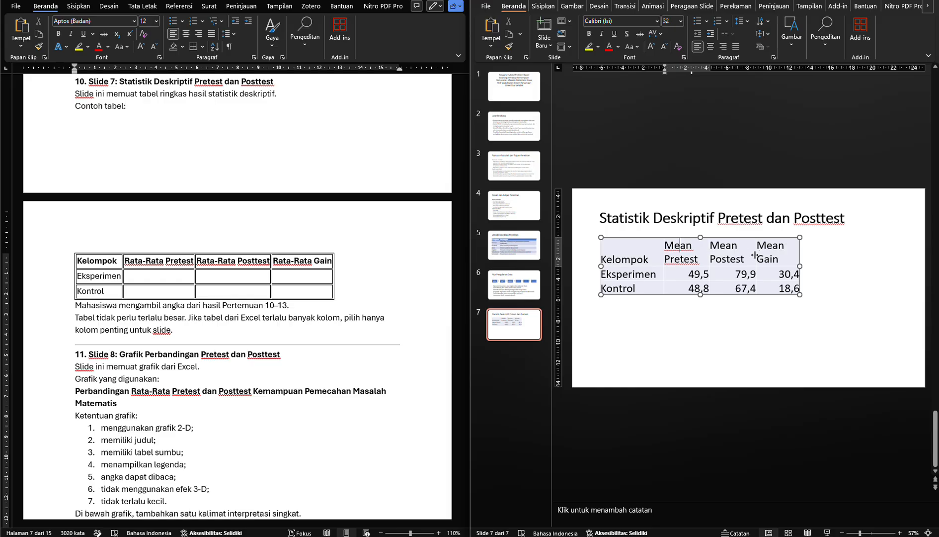
left_click_drag(755, 255, 895, 266)
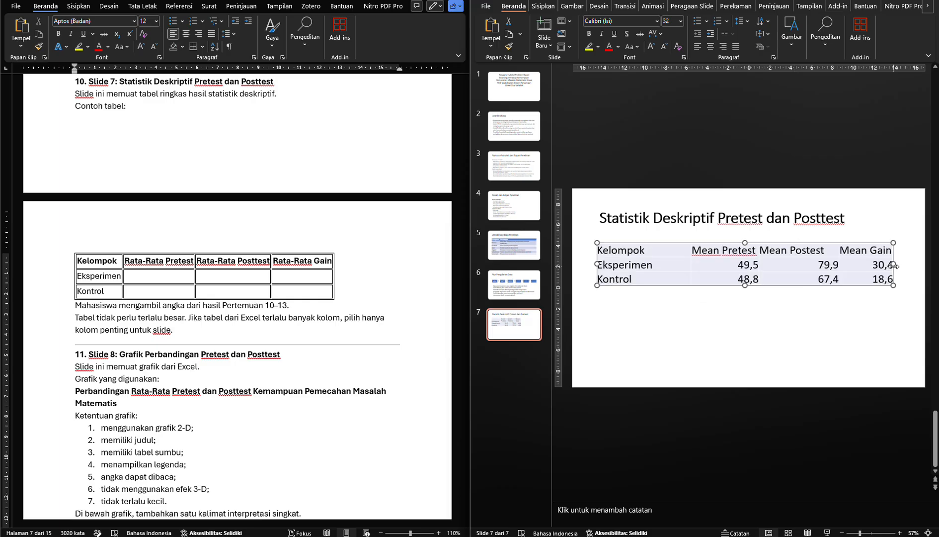
Adjust the column boundaries in slide 7's table so the four columns are nearly even in width
left_click(702, 264)
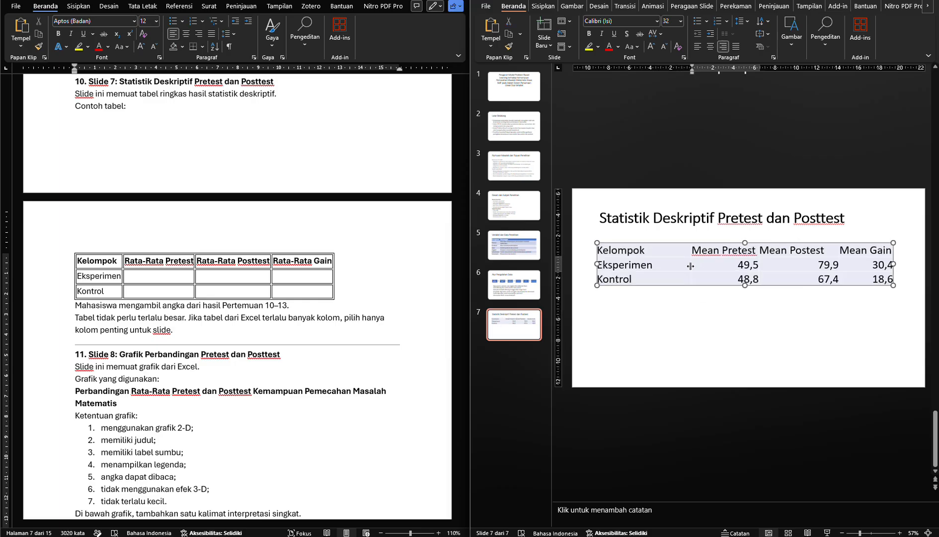
left_click_drag(690, 266, 662, 268)
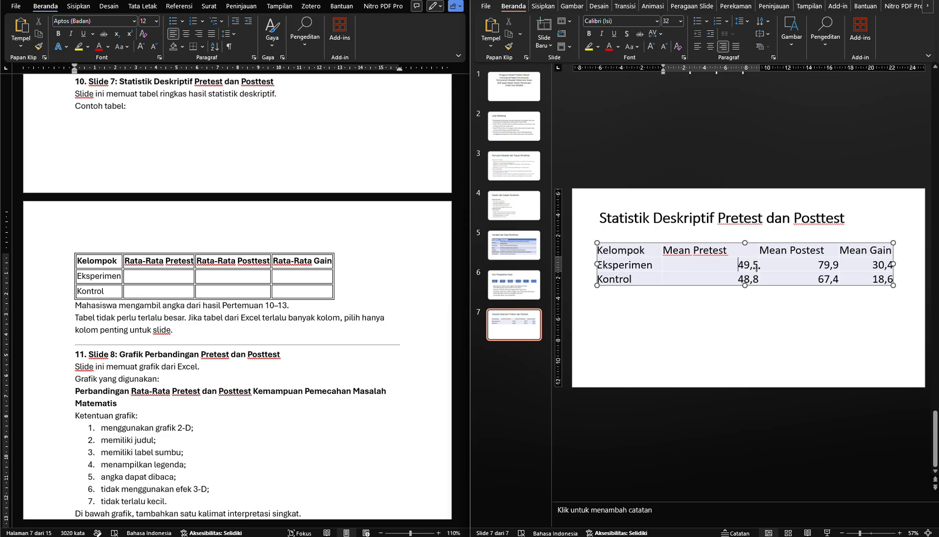
left_click_drag(758, 269, 739, 269)
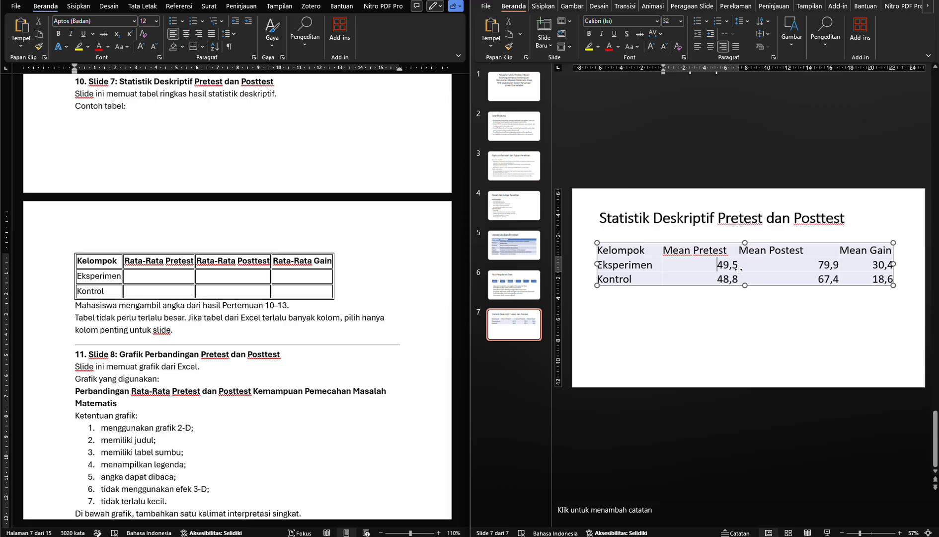
left_click_drag(838, 268, 815, 269)
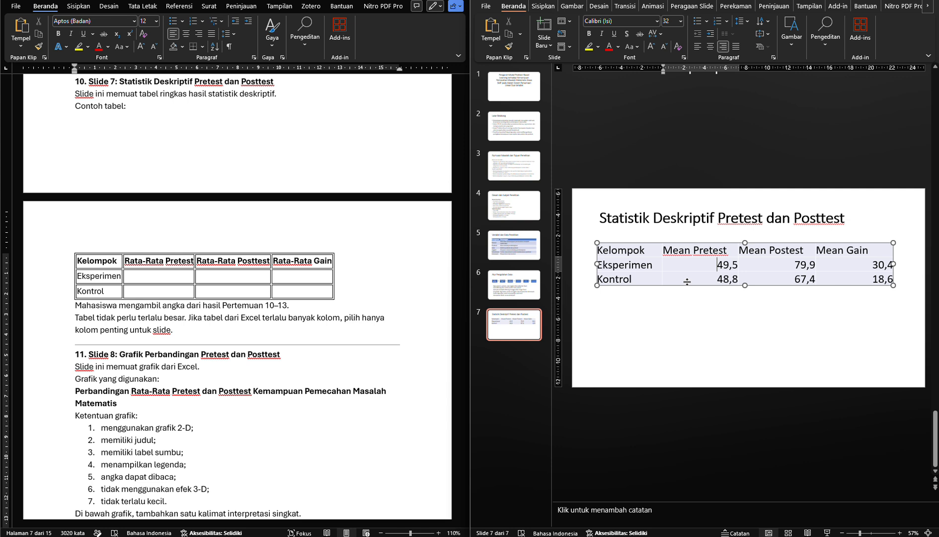
Center the text in all cells of slide 7's table and shift the table slightly to align with the title
left_click_drag(634, 255, 835, 276)
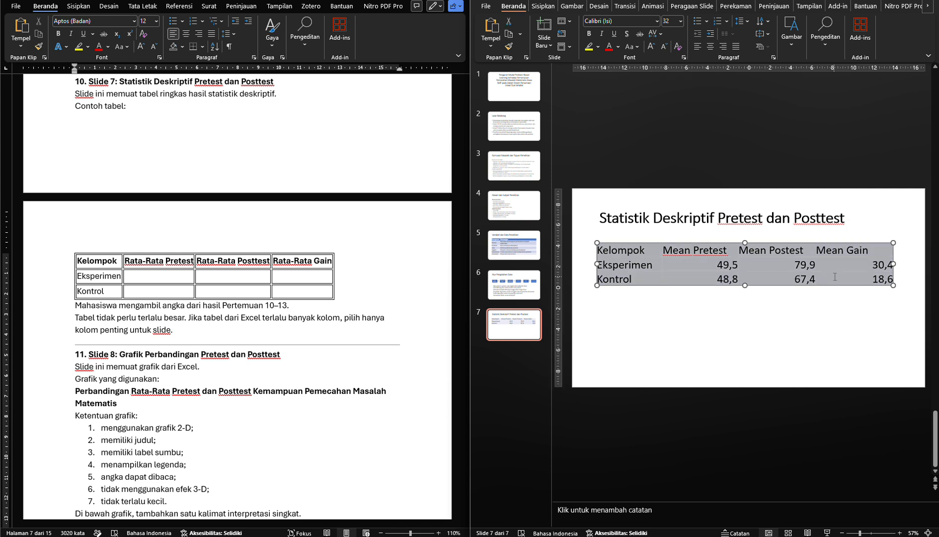
key("ctrl+e")
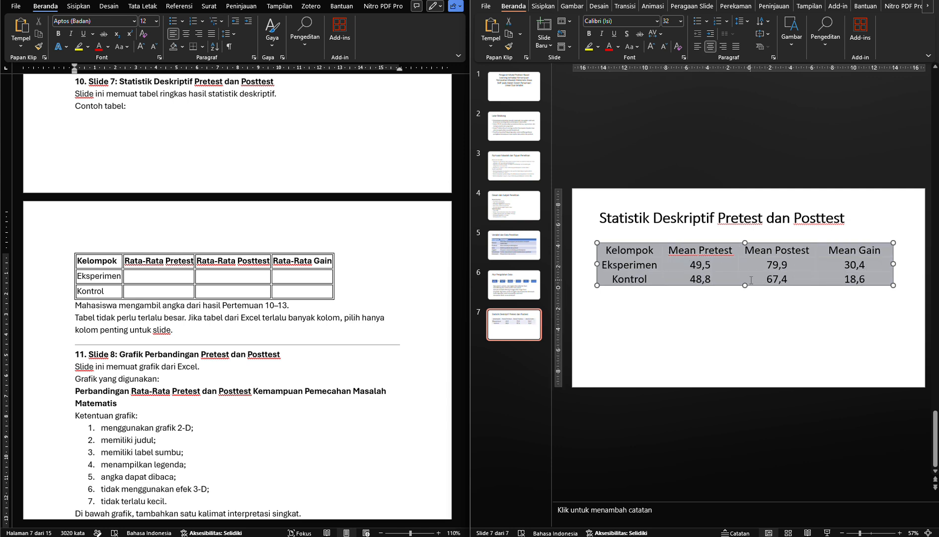
left_click(754, 263)
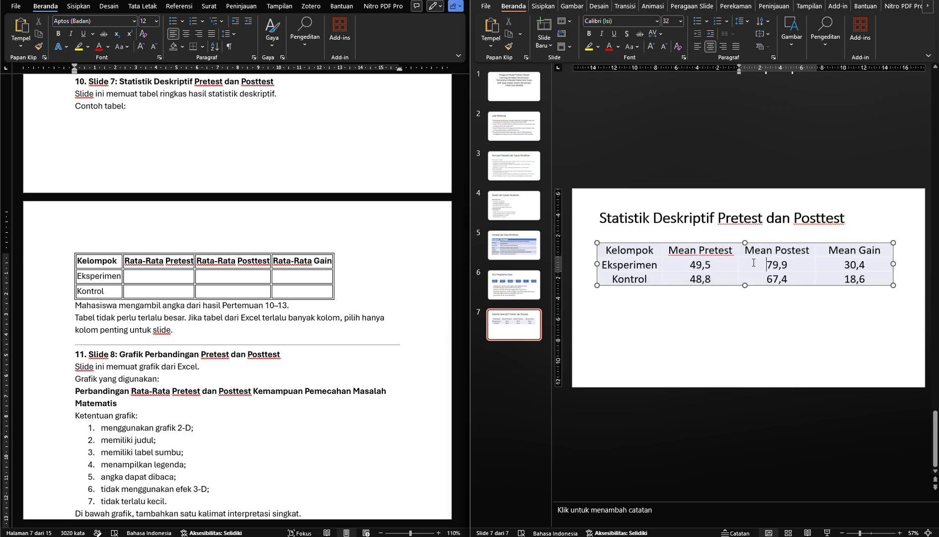
mouse_move(754, 285)
left_mouse_down()
mouse_move(745, 295)
mouse_move(756, 286)
left_mouse_up()
left_click(765, 325)
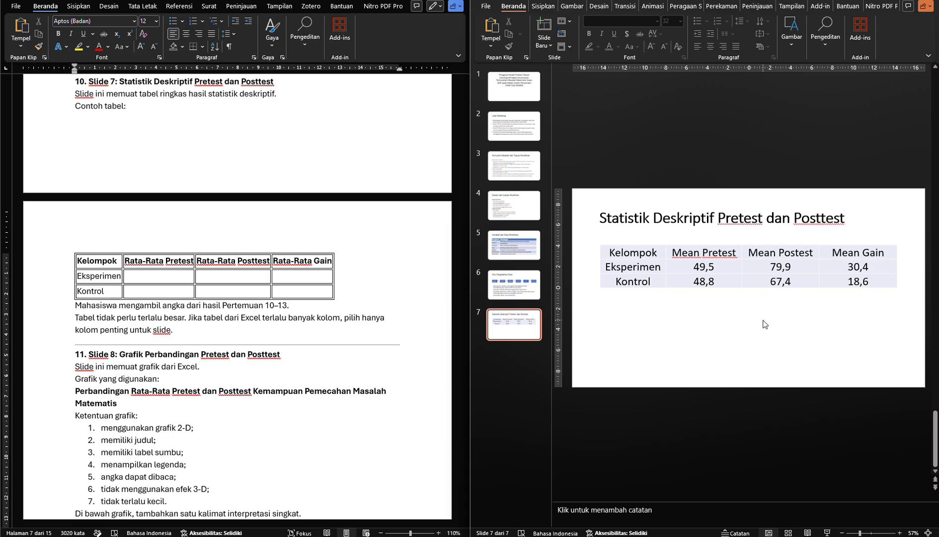
Reduce the text of all cells in slide 7's table to font size 28
left_click_drag(651, 258, 823, 277)
key("ctrl+shift+comma")
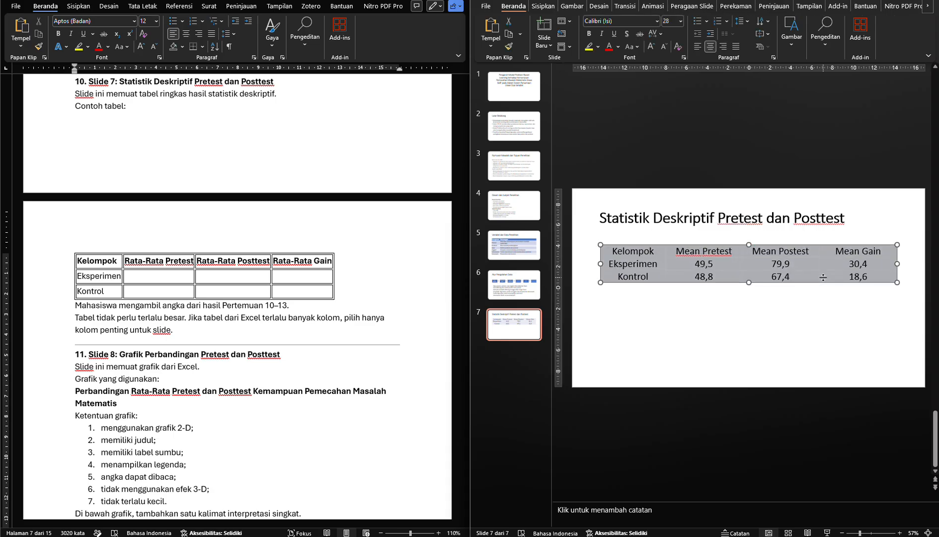
left_click(798, 306)
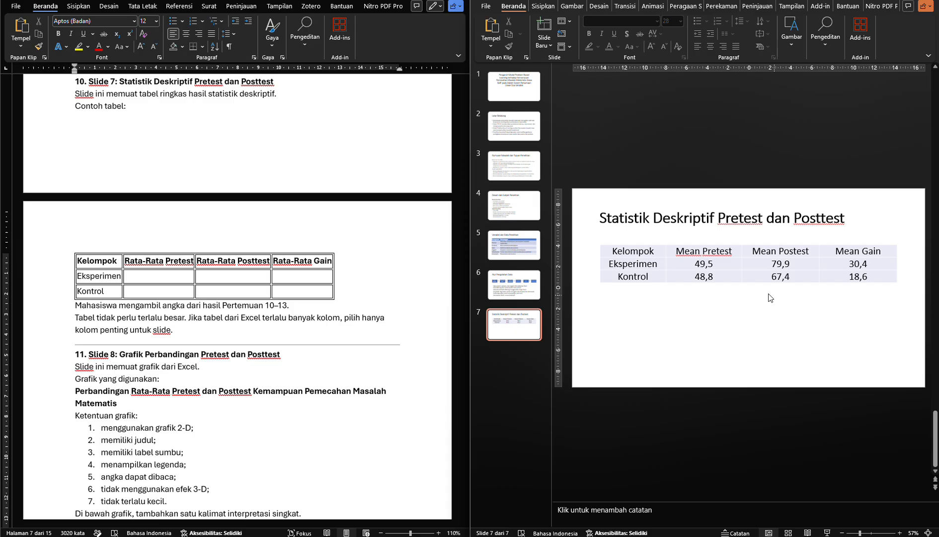
Apply the solid orange table style from the dark (Gelap) group to slide 7's table
left_click(722, 271)
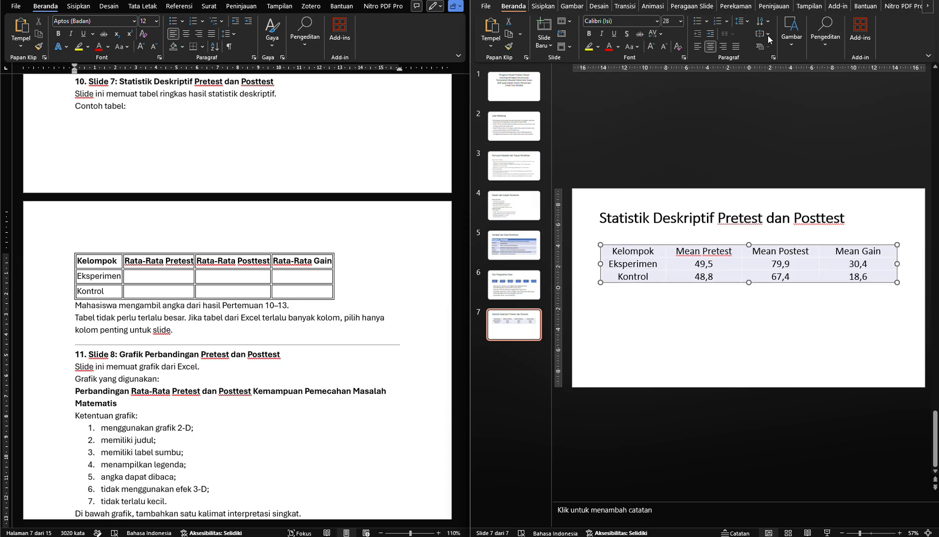
left_click(927, 6)
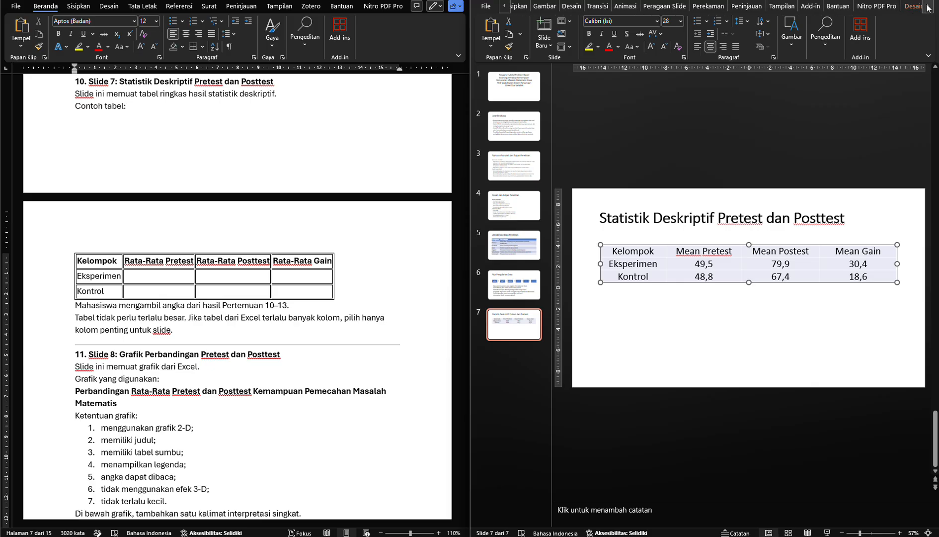
left_click(906, 9)
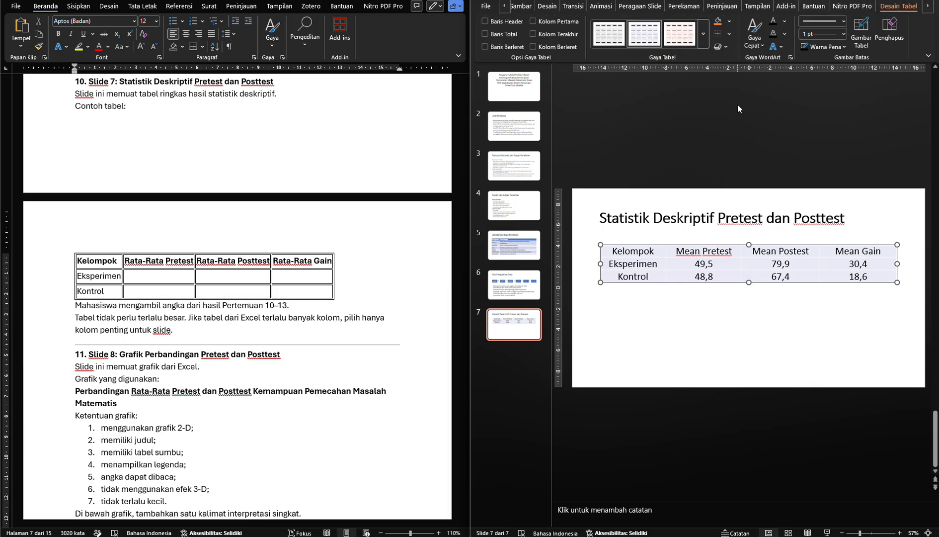
left_click(704, 34)
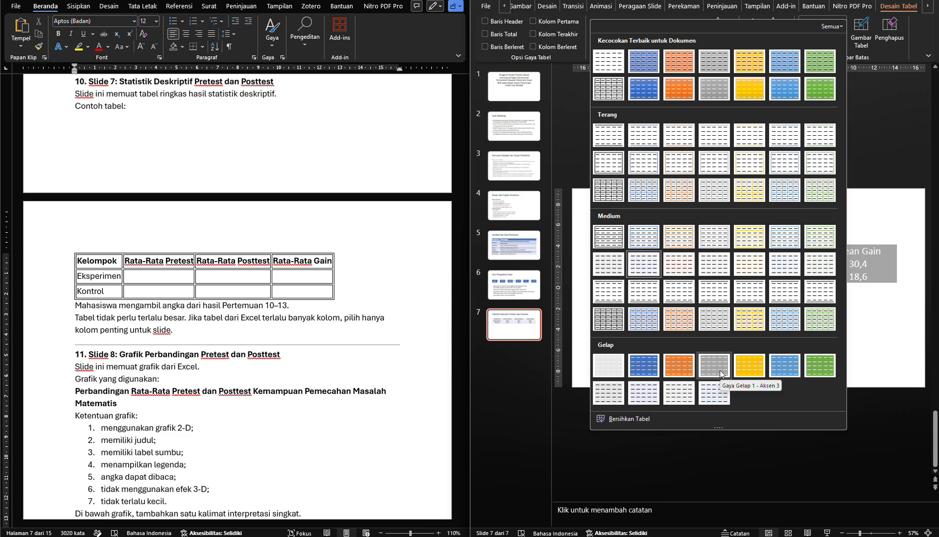
left_click(679, 365)
left_click(646, 252)
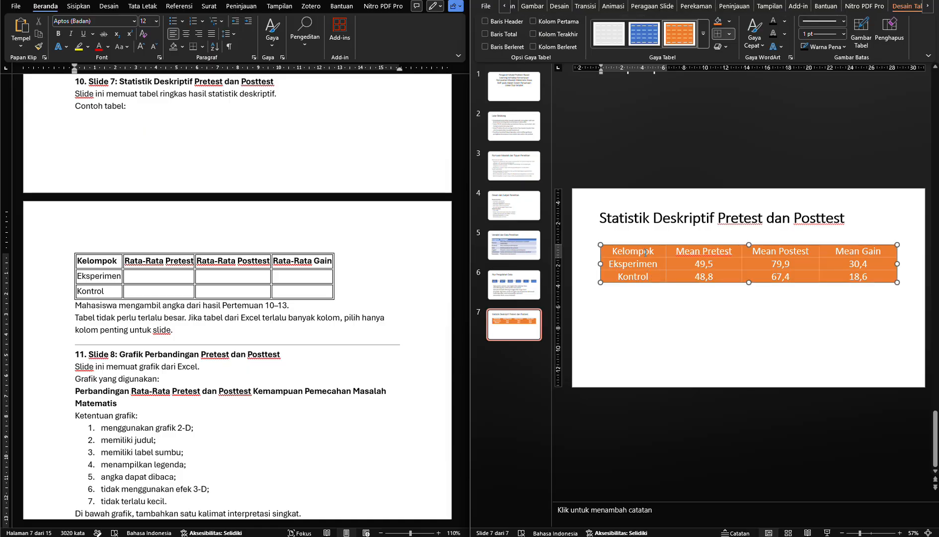
key("Escape")
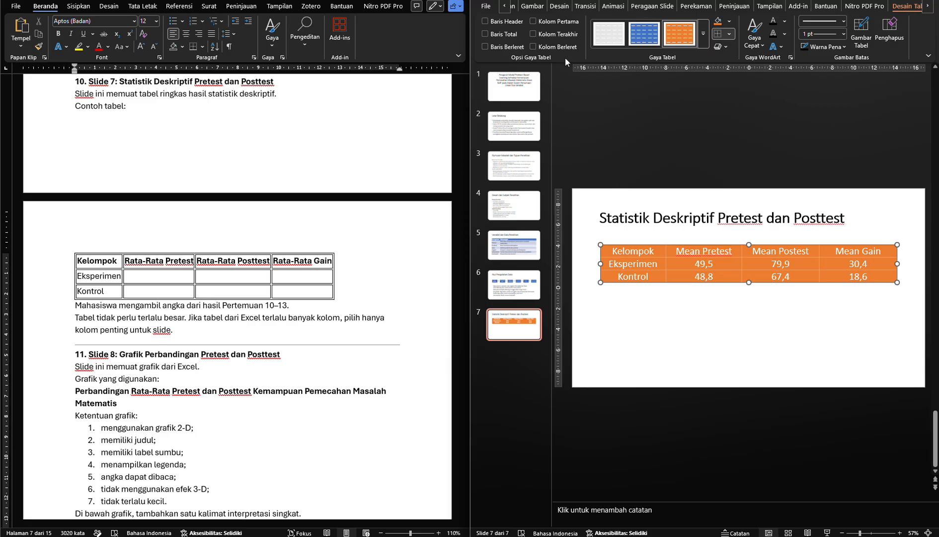
Turn on the header row (Baris Header) formatting for slide 7's table
left_click(519, 22)
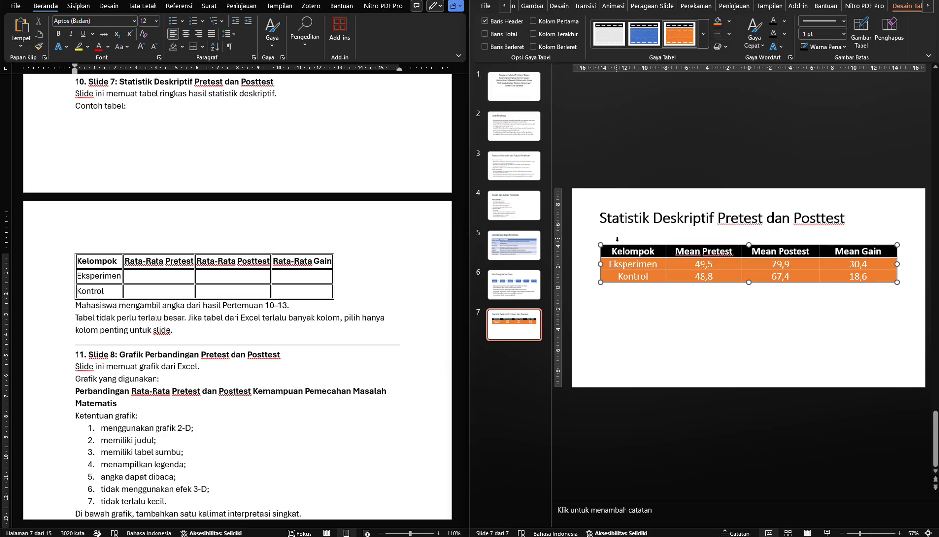
left_click(619, 266)
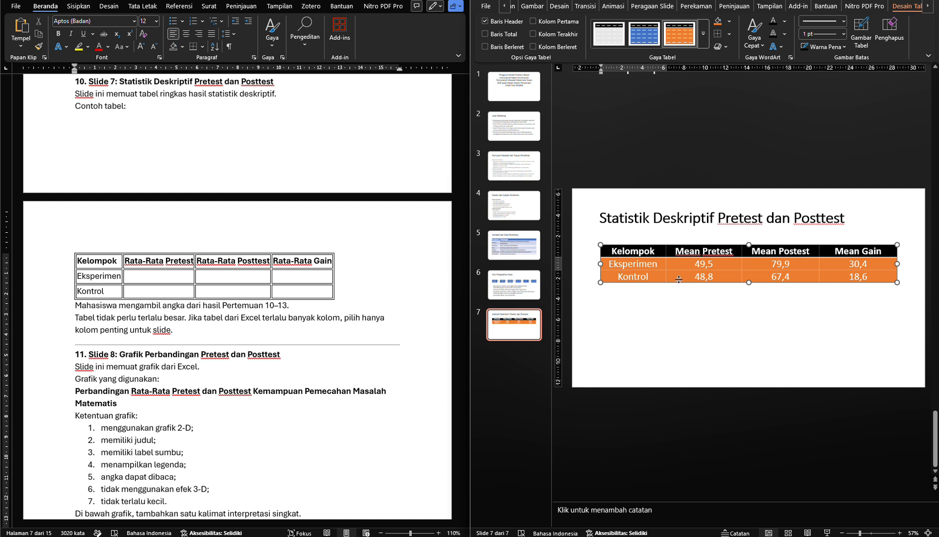
left_click(682, 307)
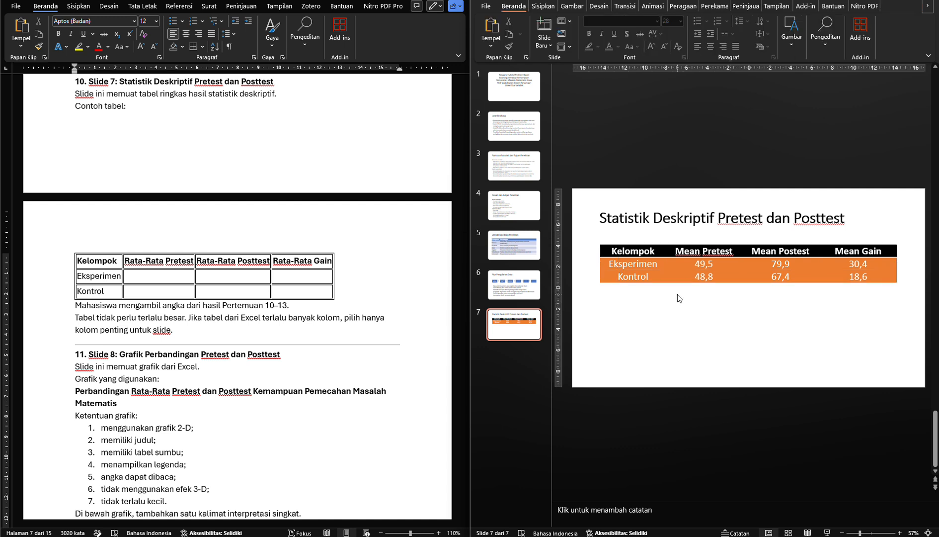
Change slide 7's table to the solid blue table style
left_click(651, 246)
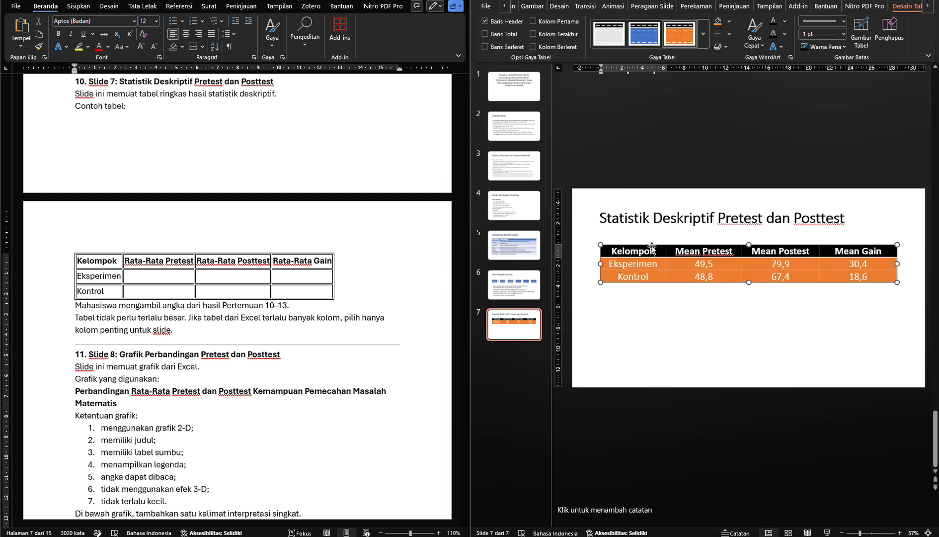
left_click(517, 289)
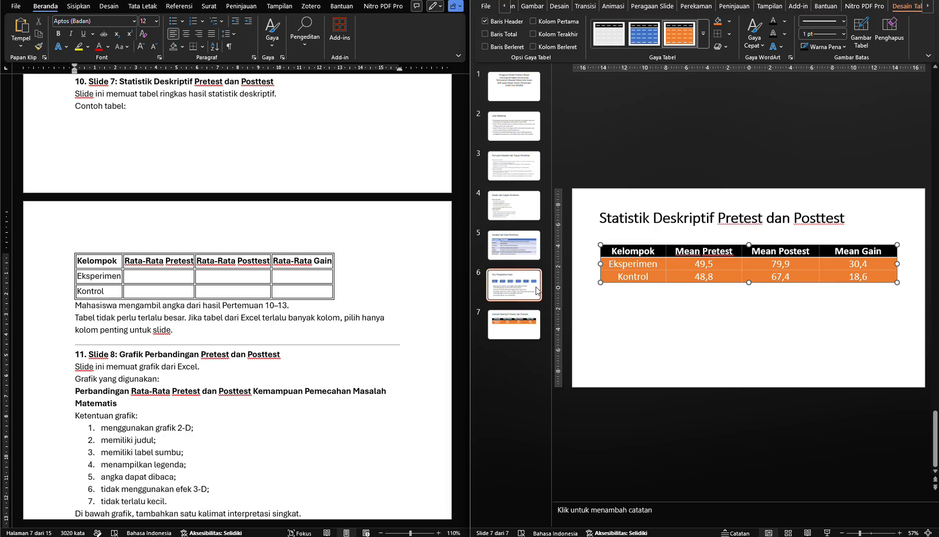
left_click(517, 250)
left_click(520, 337)
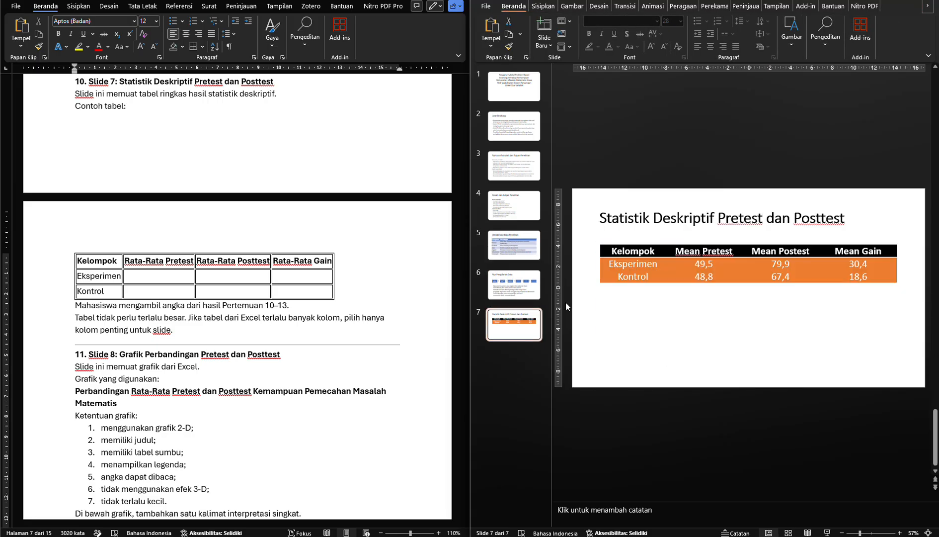
left_click(642, 247)
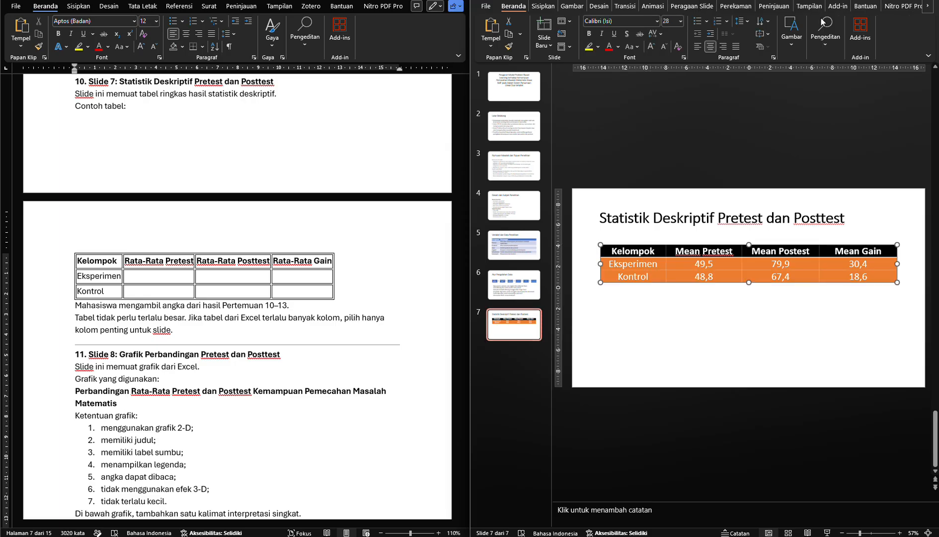
left_click(928, 6)
left_click(927, 6)
left_click(899, 6)
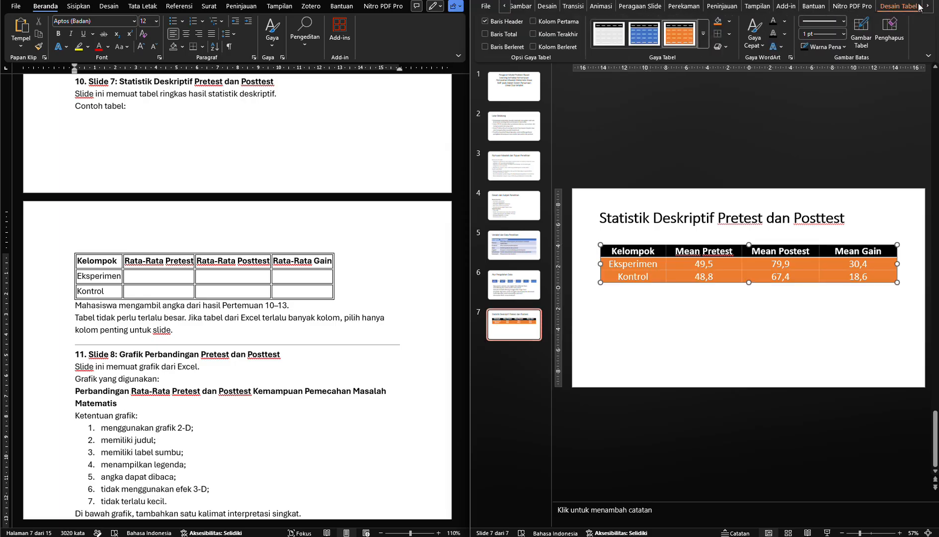
left_click(653, 38)
left_click(646, 317)
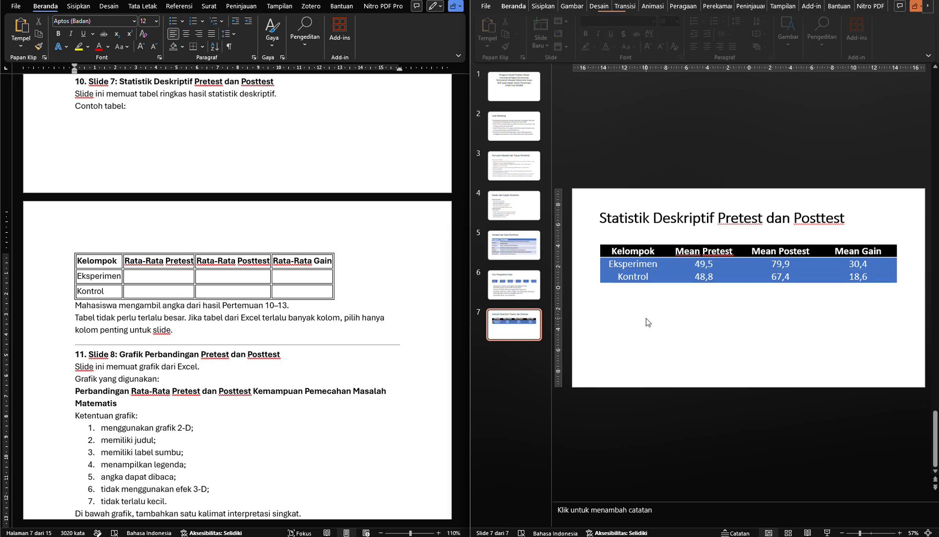
Add slide 8 with the Judul dan Konten layout and title it "Grafik Perbandingan Pretest dan Posttest" from the module
scroll(272, 375, "down", 5)
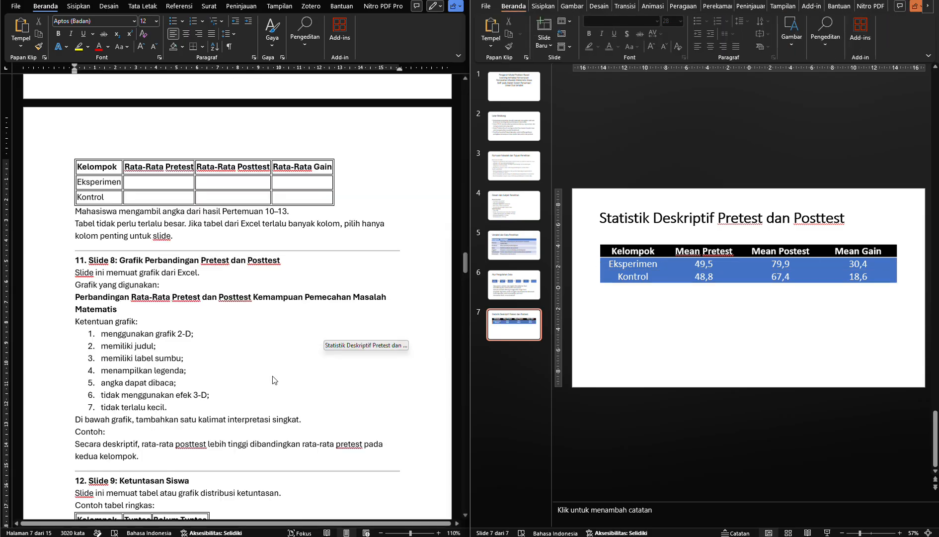
left_click(542, 45)
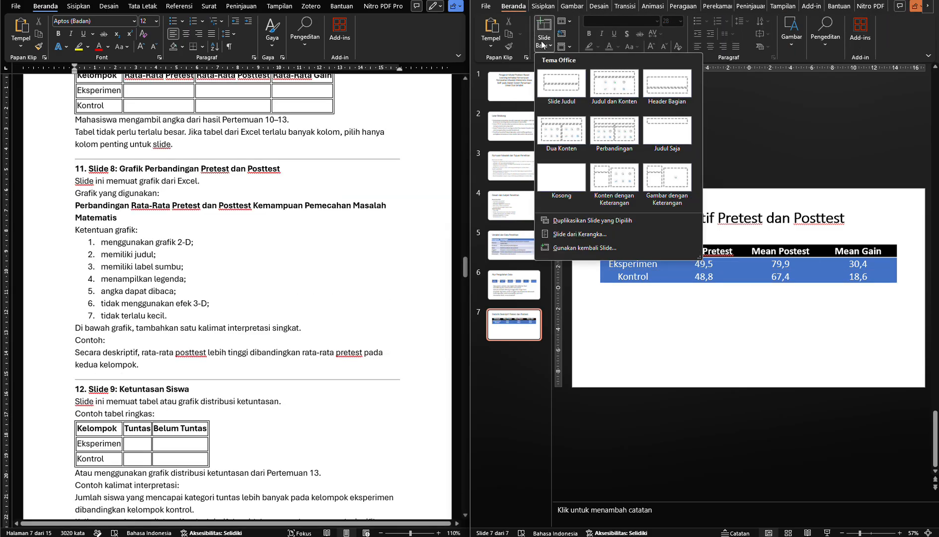
left_click(619, 90)
left_click(164, 172)
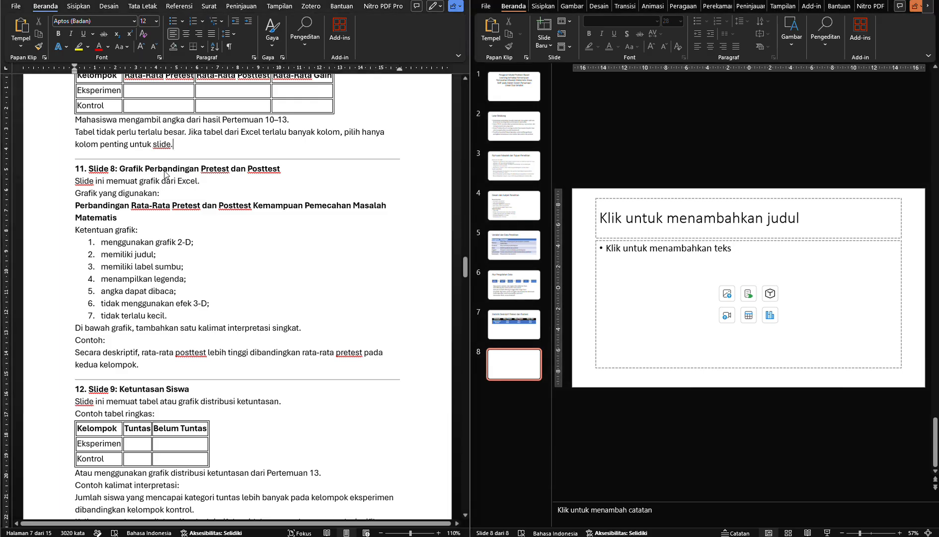
left_click_drag(138, 169, 259, 177)
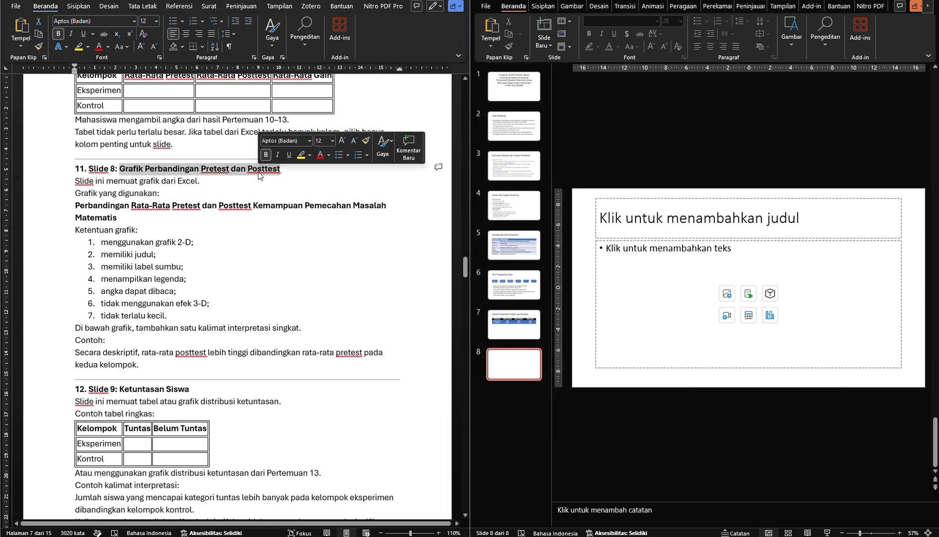
key("ctrl+c")
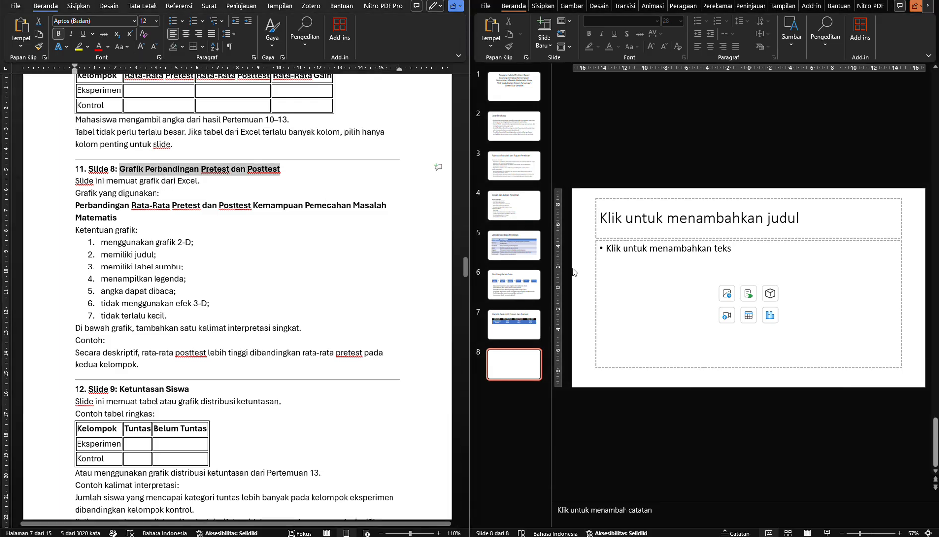
left_click(628, 233)
key("ctrl+v")
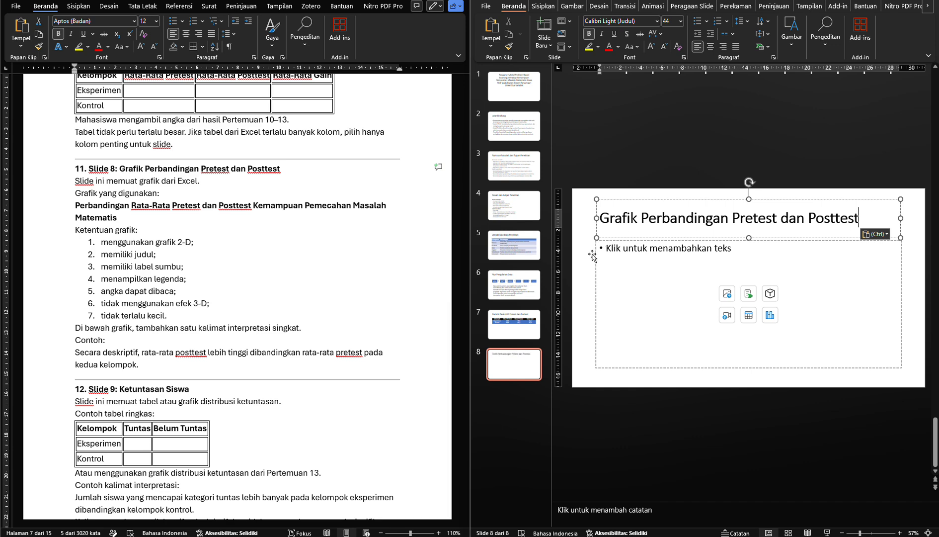
left_click(589, 261)
Check the module's chart requirements for slide 8, switch to the Excel workbook and open the Grafik Pretest dan Posttest sheet
left_click(227, 204)
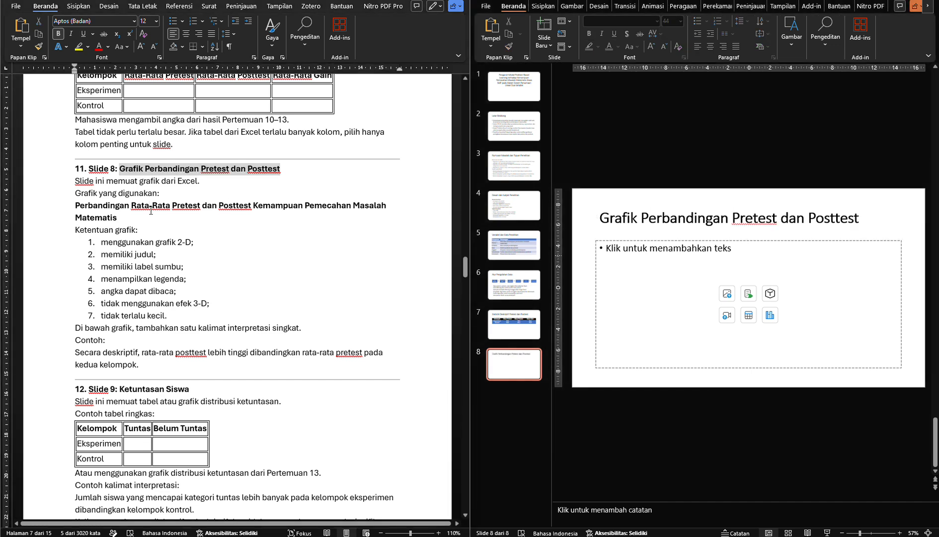
left_click(150, 212)
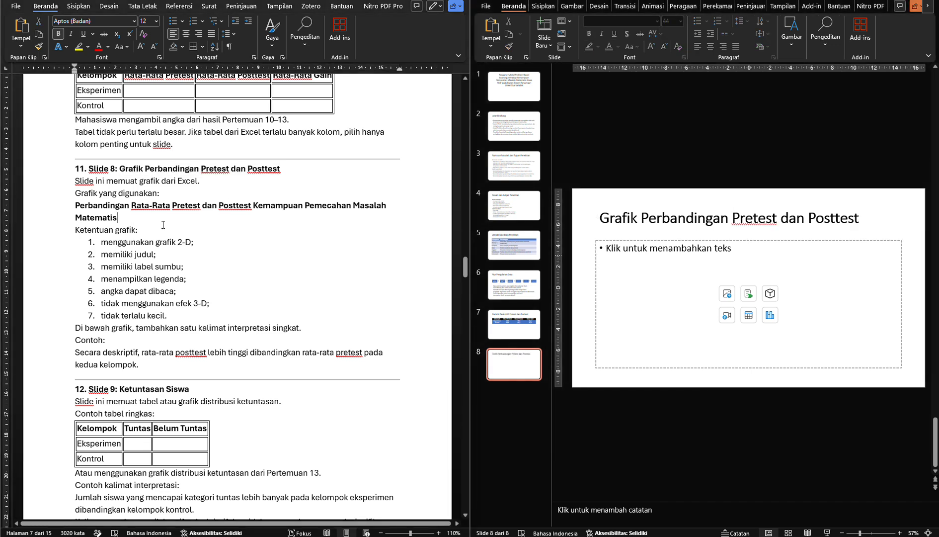
scroll(163, 225, "down", 1)
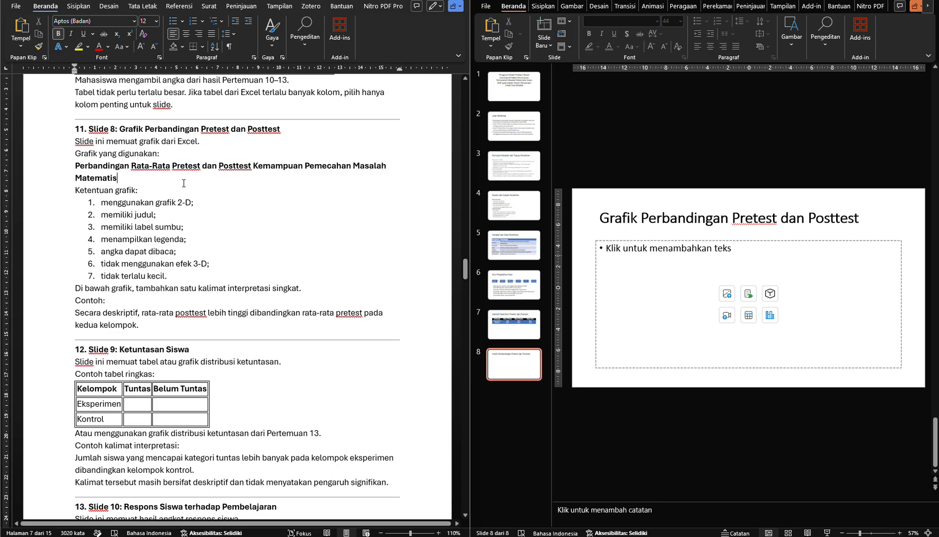
left_click(200, 210)
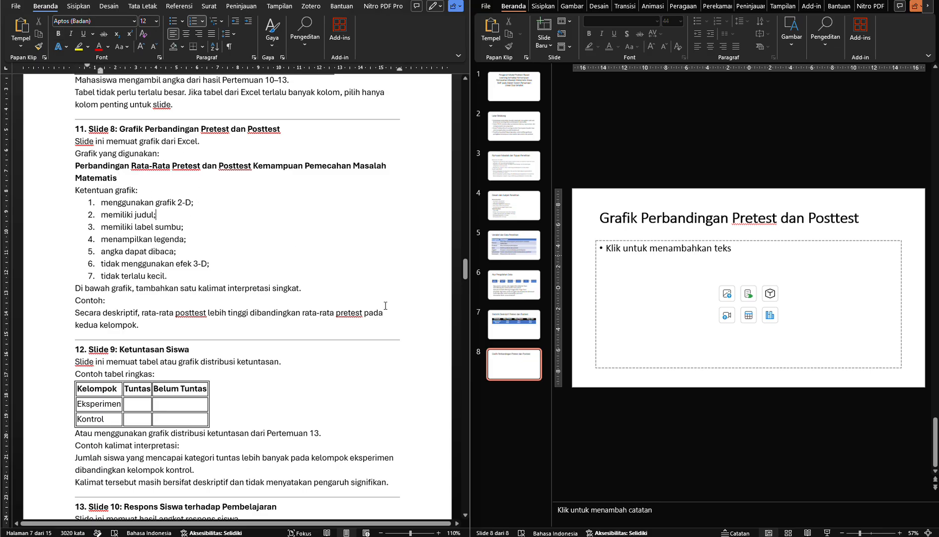
left_click(588, 536)
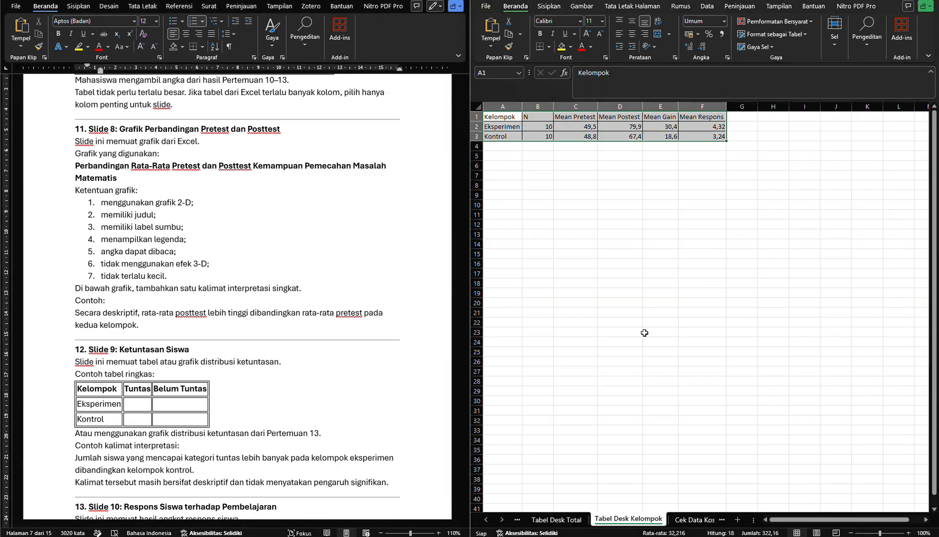
left_click(688, 520)
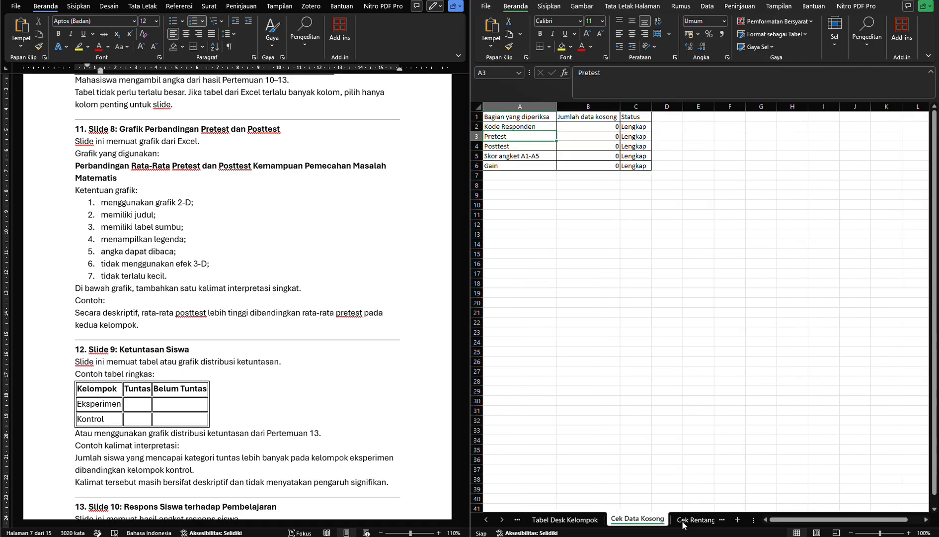
left_click(684, 522)
left_click(684, 522)
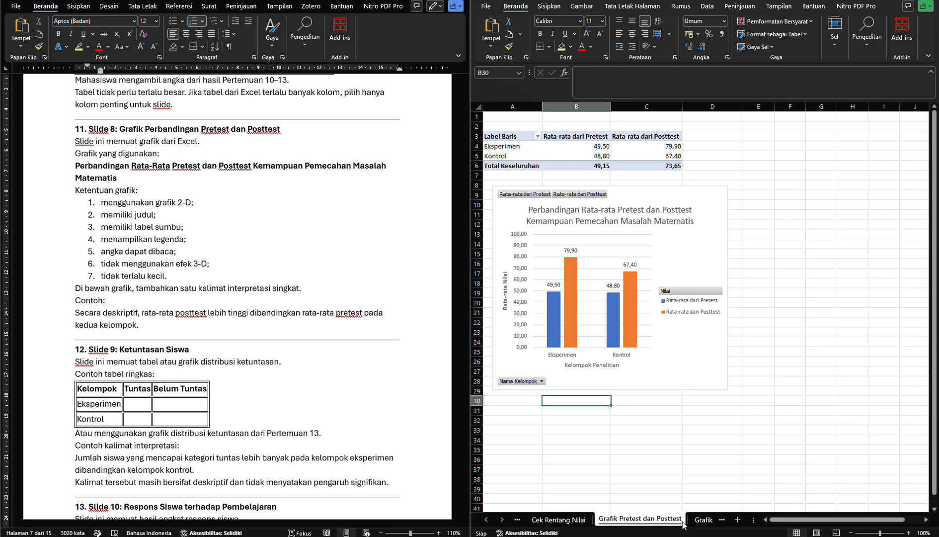
Copy the pretest-posttest comparison chart from Excel and paste it onto slide 8 in PowerPoint
left_click(676, 269)
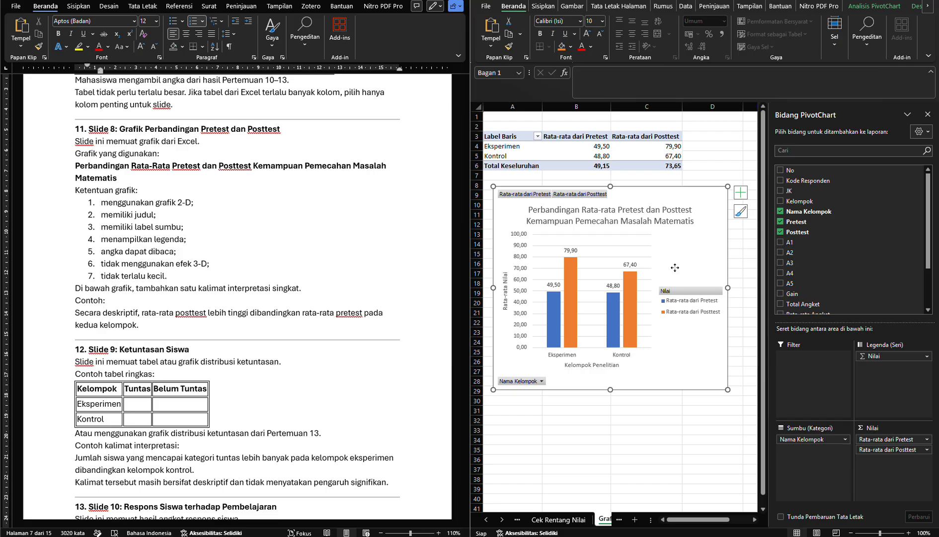
right_click(675, 267)
left_click(694, 253)
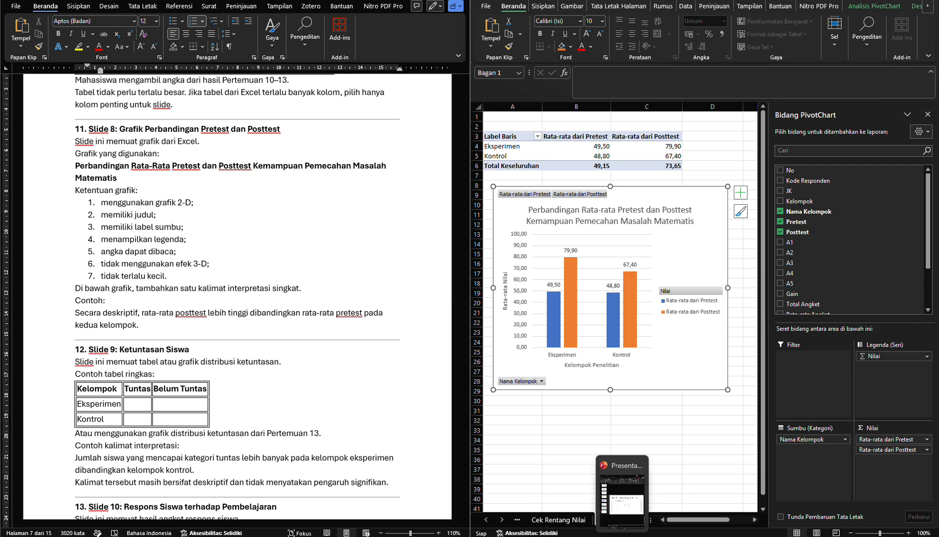
left_click(623, 502)
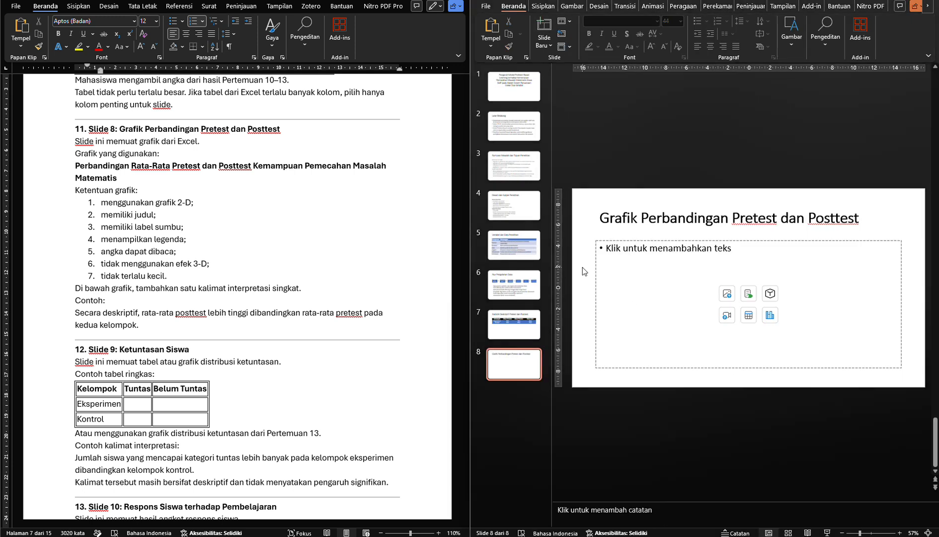
key("ctrl+v")
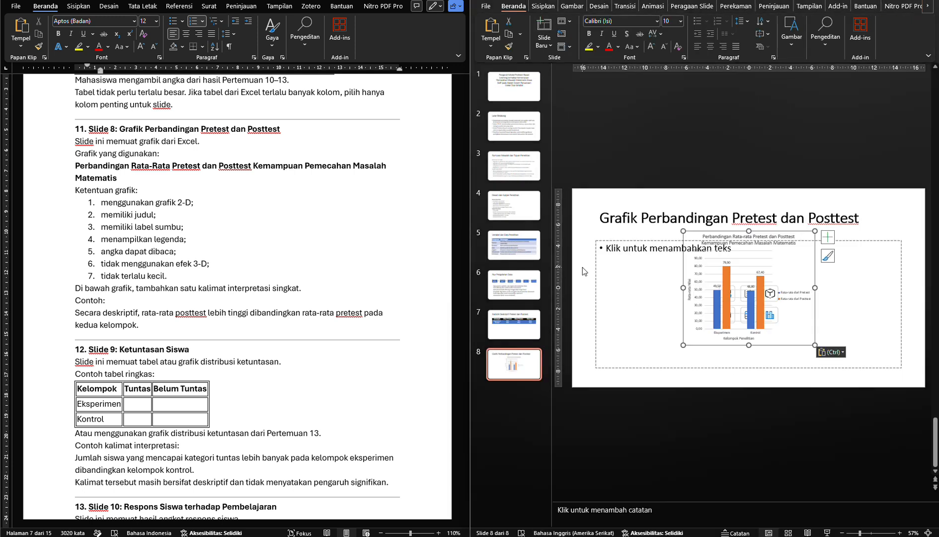
Delete slide 8's empty content placeholder and position the pasted chart just below the title
left_click(697, 265)
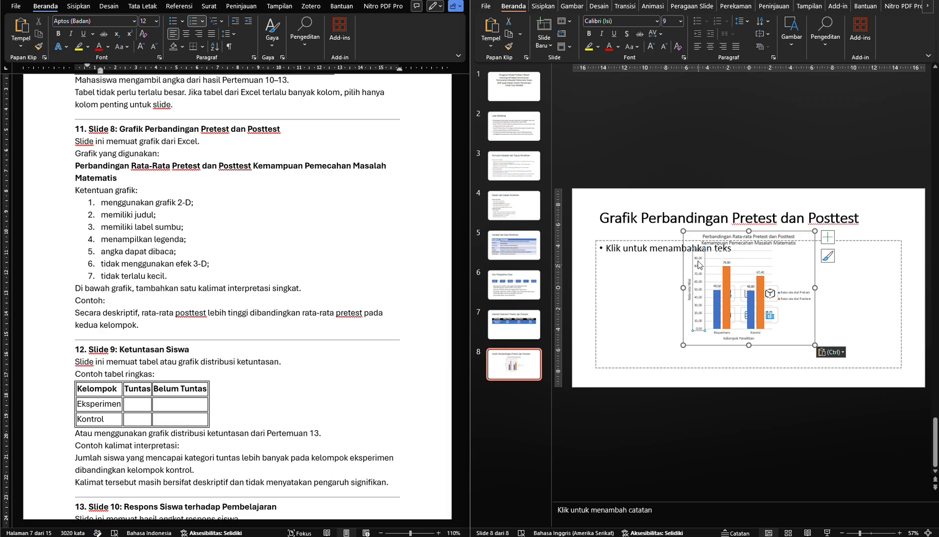
left_click(700, 237)
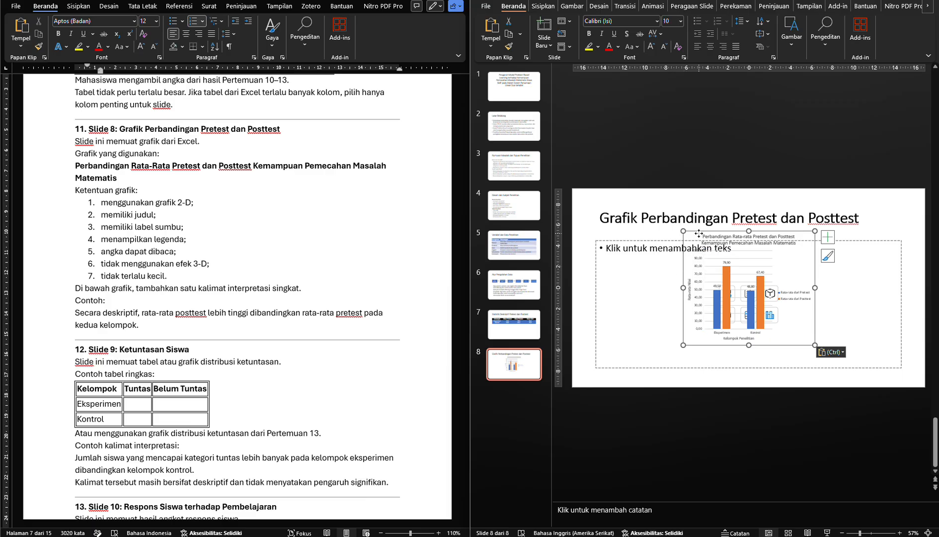
left_click_drag(700, 236, 668, 258)
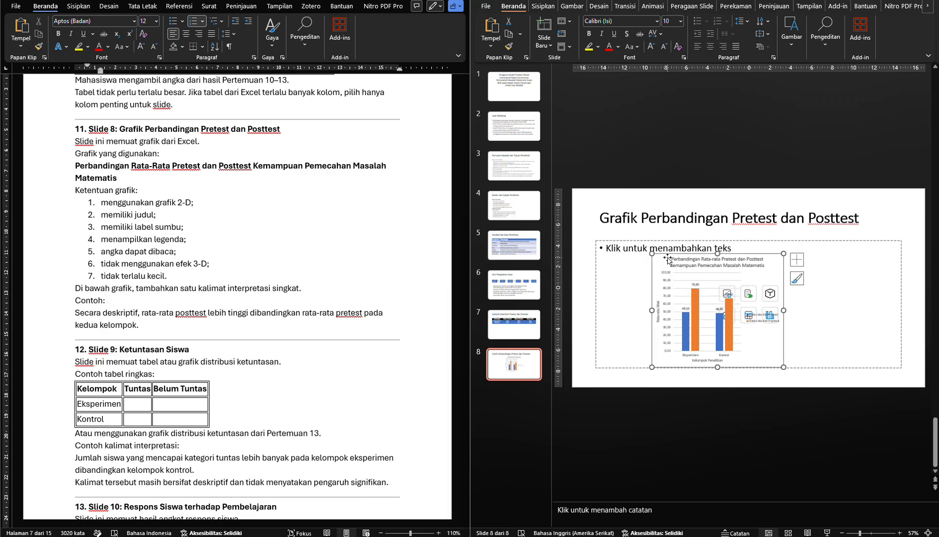
left_click(649, 241)
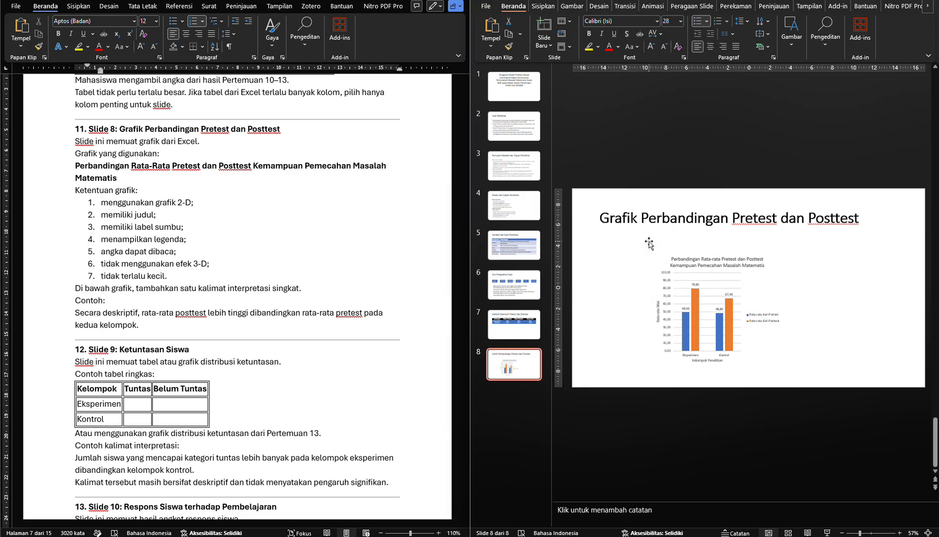
left_click(690, 278)
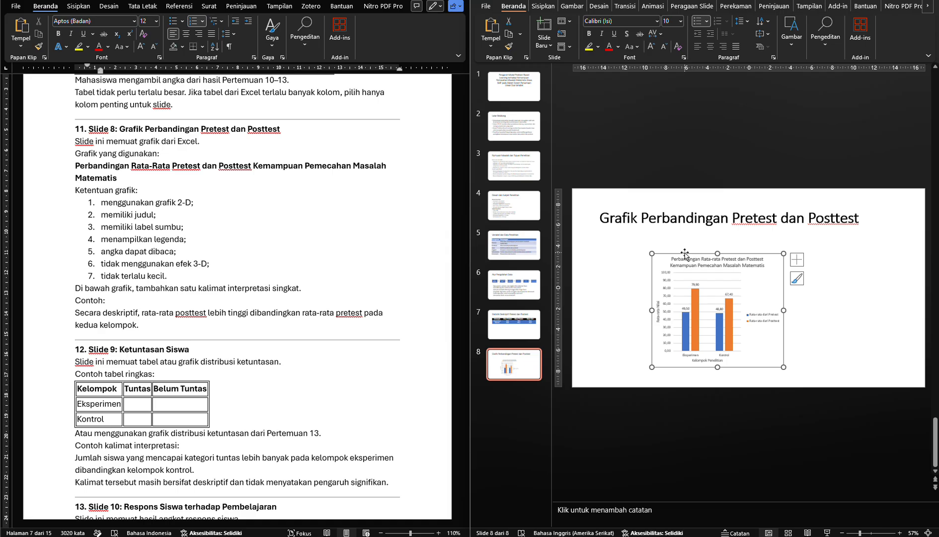
left_click_drag(685, 254, 677, 238)
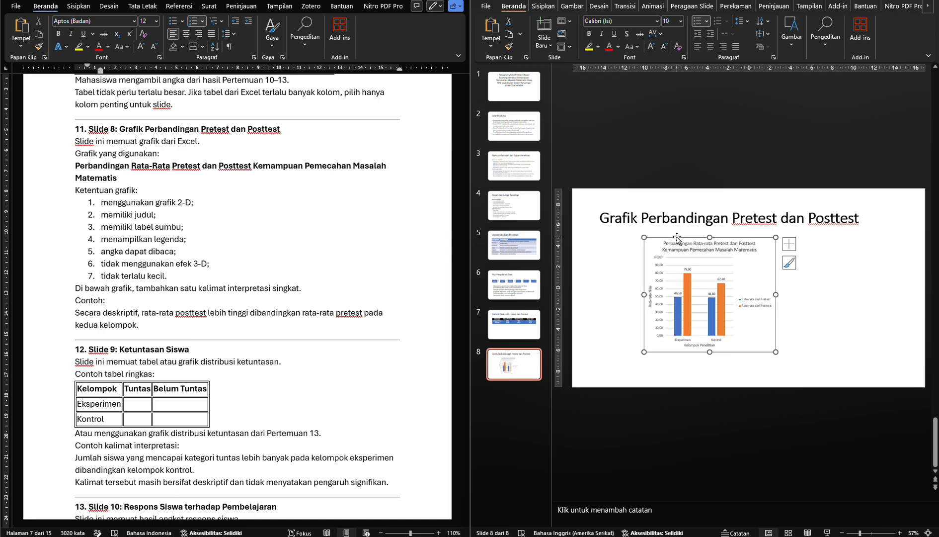
right_click(842, 262)
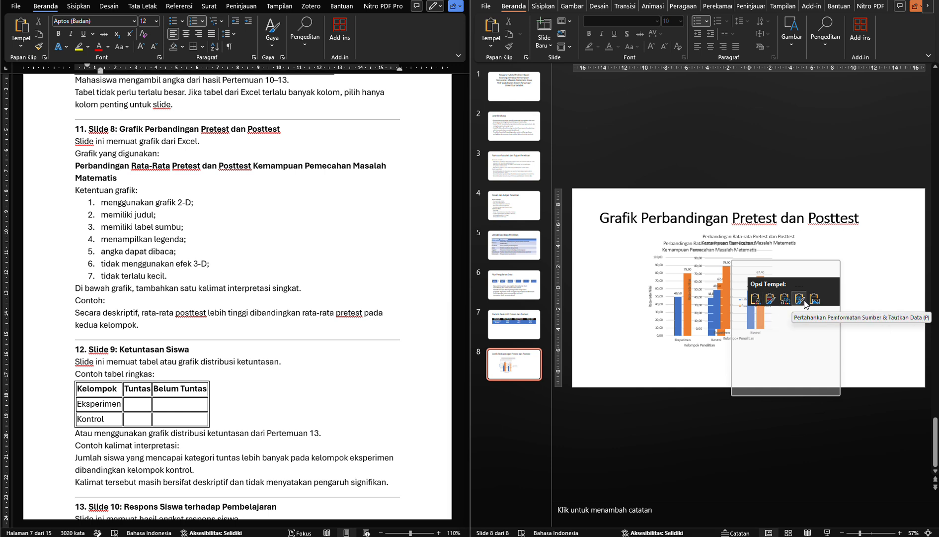
left_click(857, 241)
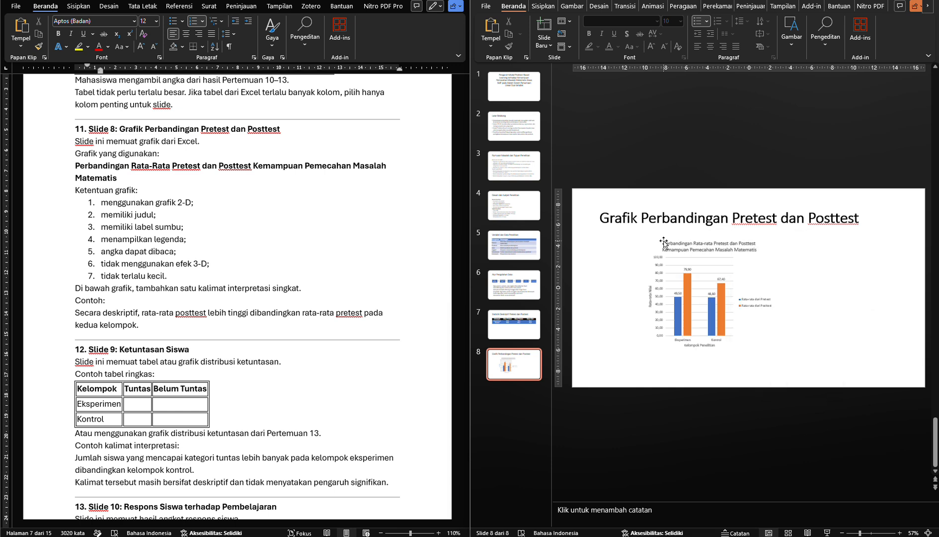
Enlarge the text of slide 8's chart to a font size of 16
left_click(662, 241)
left_click(657, 243)
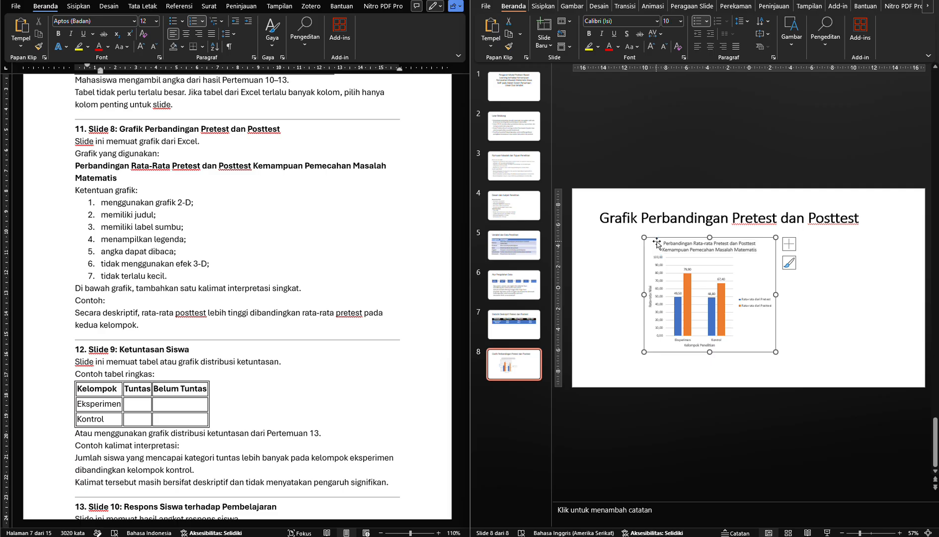
key("ctrl+shift+period")
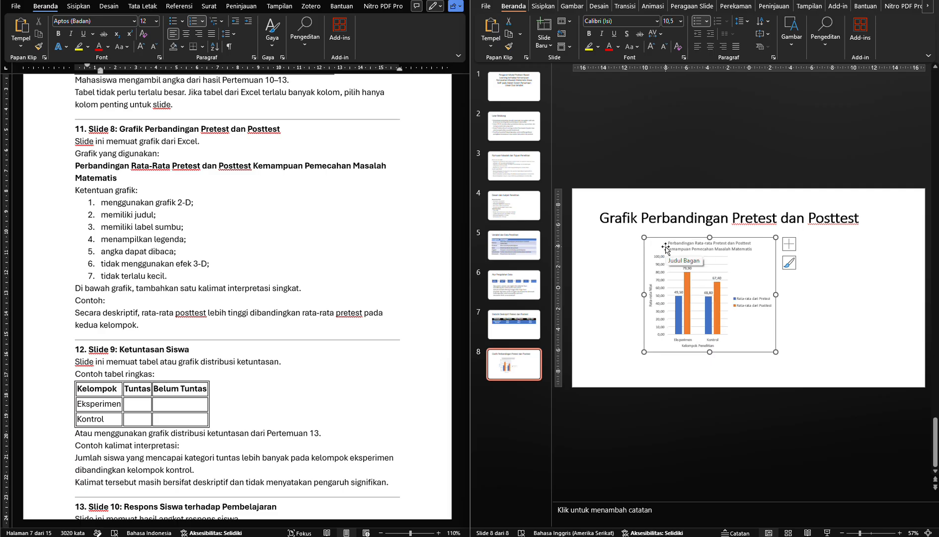
key("ctrl+shift+period")
key("ctrl+shift+period")
key("ctrl+shift+period")
key("ctrl+shift+period")
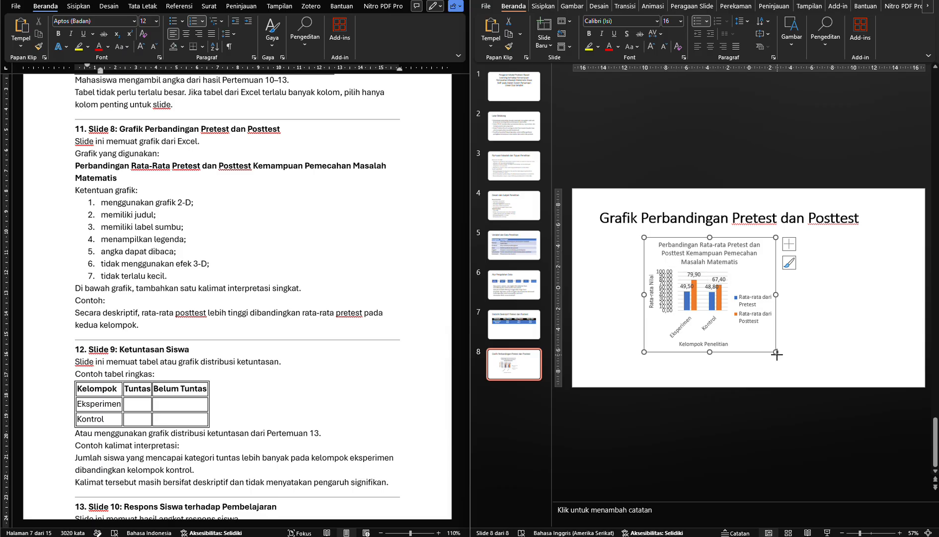
Widen slide 8's chart toward both sides, move it up under the title and shorten it to leave room for text below
left_click_drag(776, 352, 861, 364)
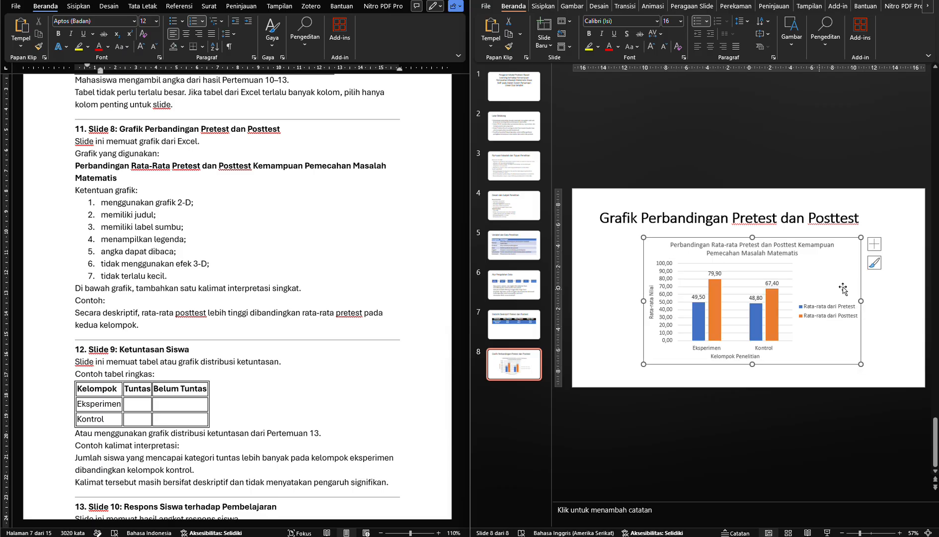
left_click_drag(860, 302, 870, 301)
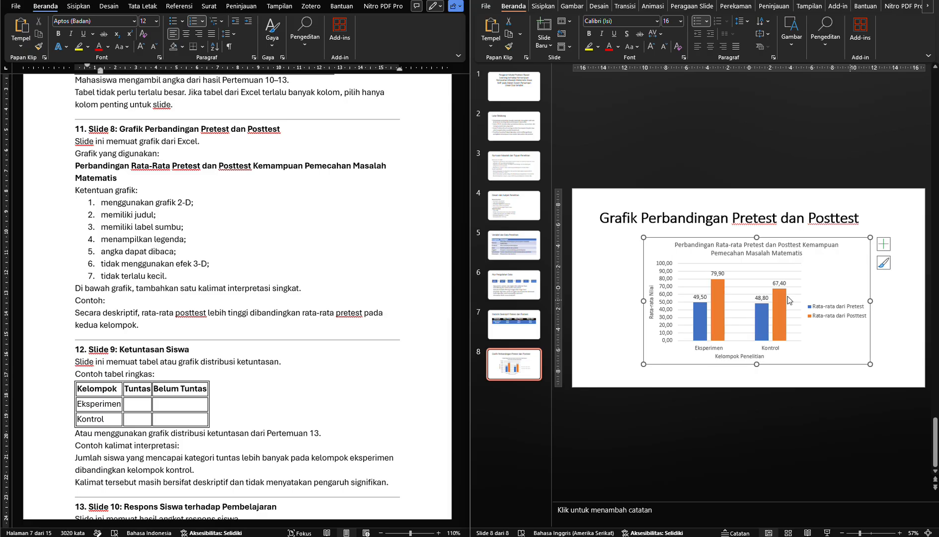
left_click_drag(643, 301, 622, 301)
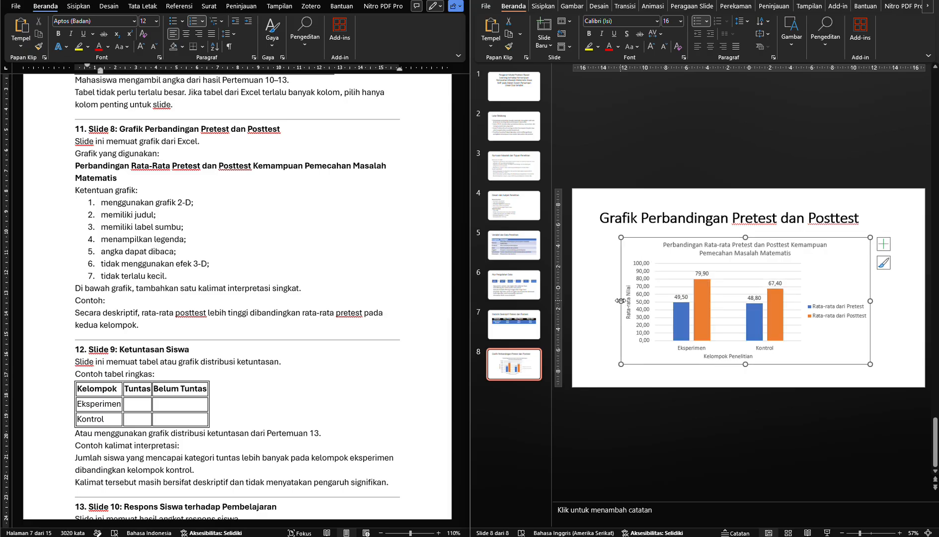
mouse_move(729, 241)
left_mouse_down()
mouse_move(724, 230)
mouse_move(732, 231)
left_mouse_up()
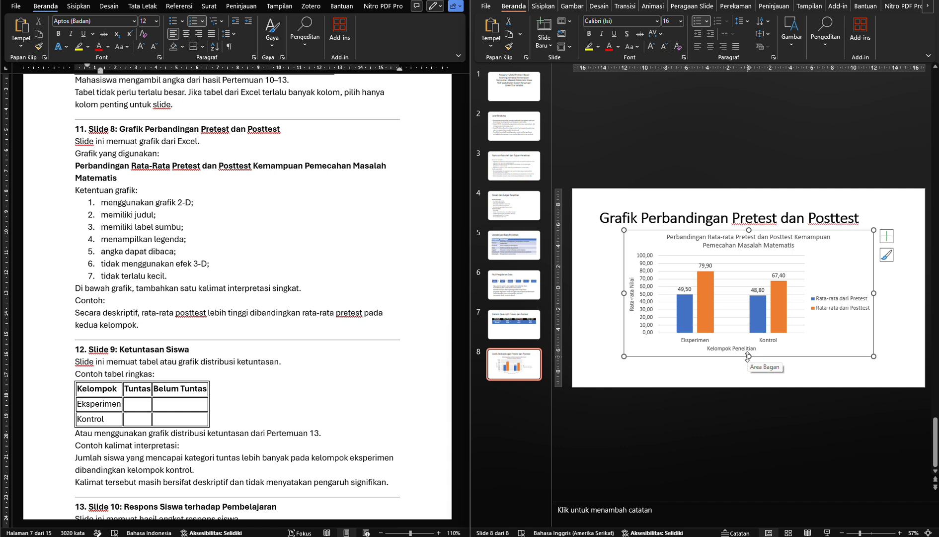
left_click_drag(748, 356, 751, 350)
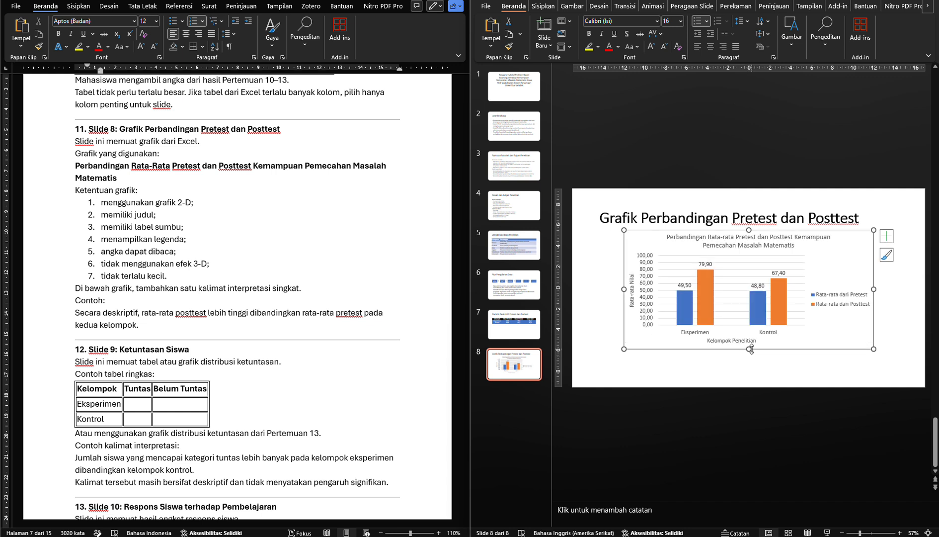
left_click(730, 376)
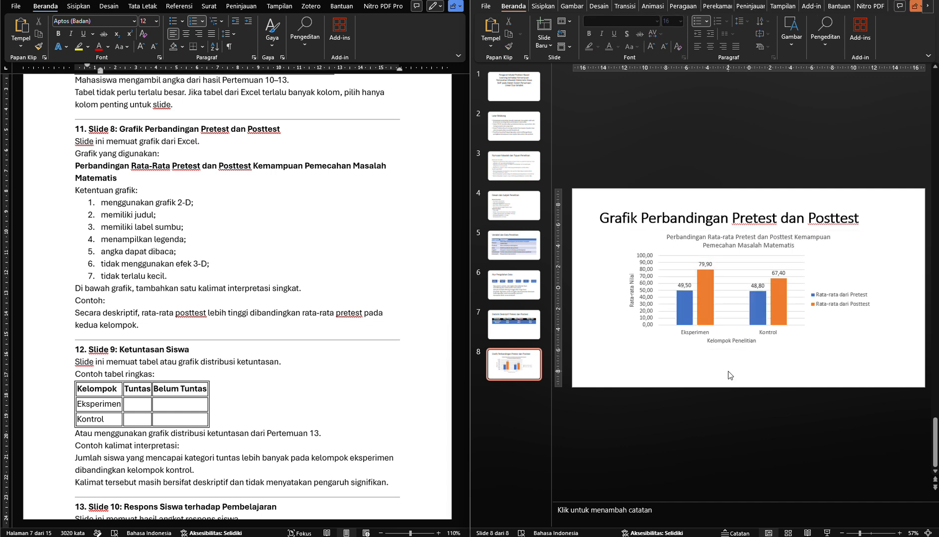
Copy the module's example interpretation sentence, "Secara deskriptif, rata-rata posttest lebih tinggi…", into a new text box below slide 8's chart
left_click(142, 299)
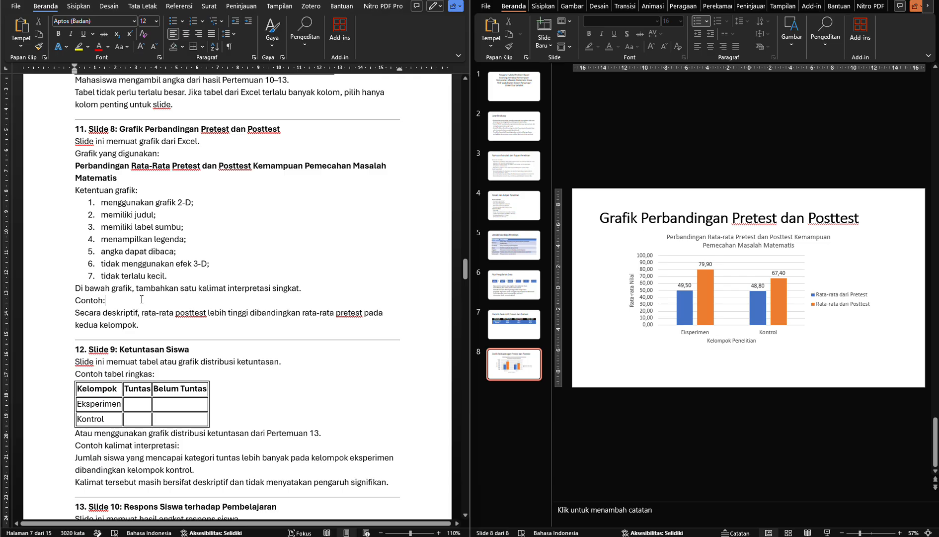
left_click_drag(95, 311, 128, 326)
key("ctrl+c")
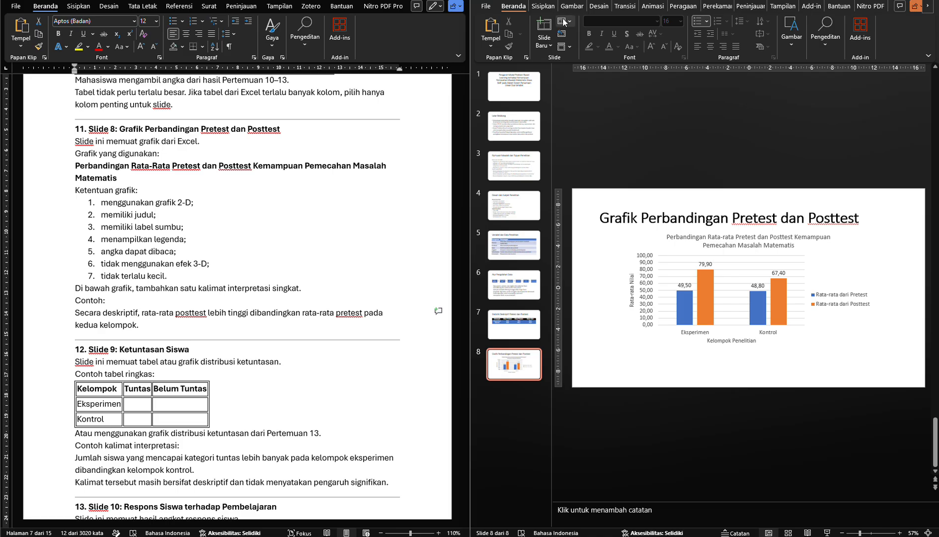
left_click(543, 6)
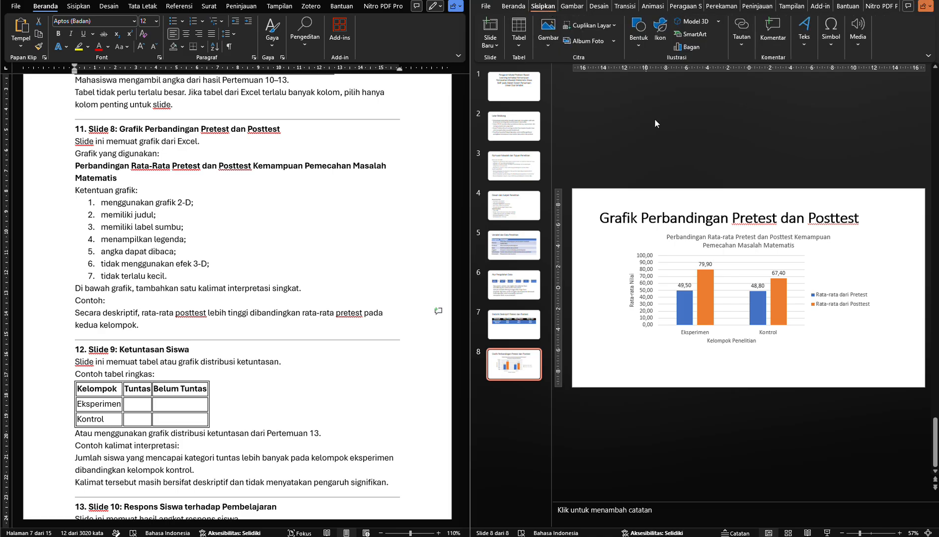
left_click(816, 45)
left_click(804, 74)
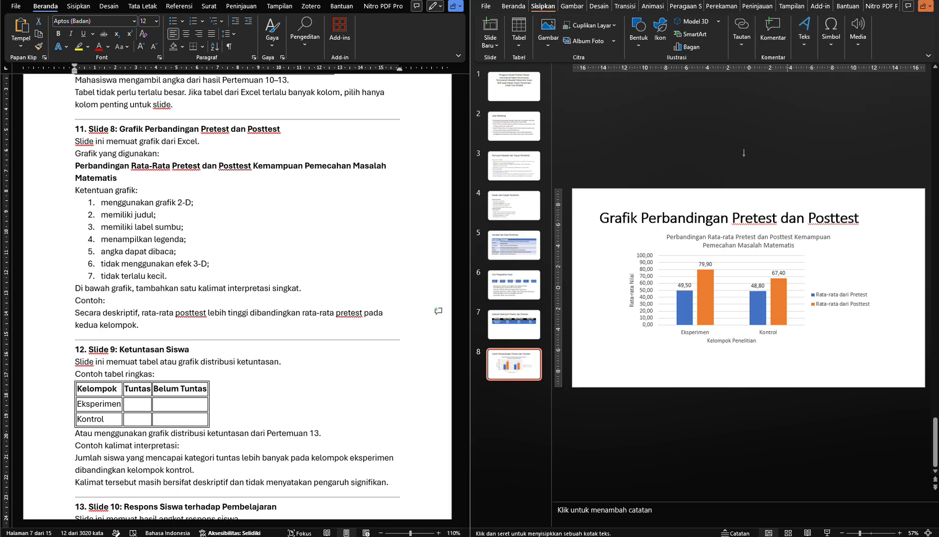
left_click(596, 360)
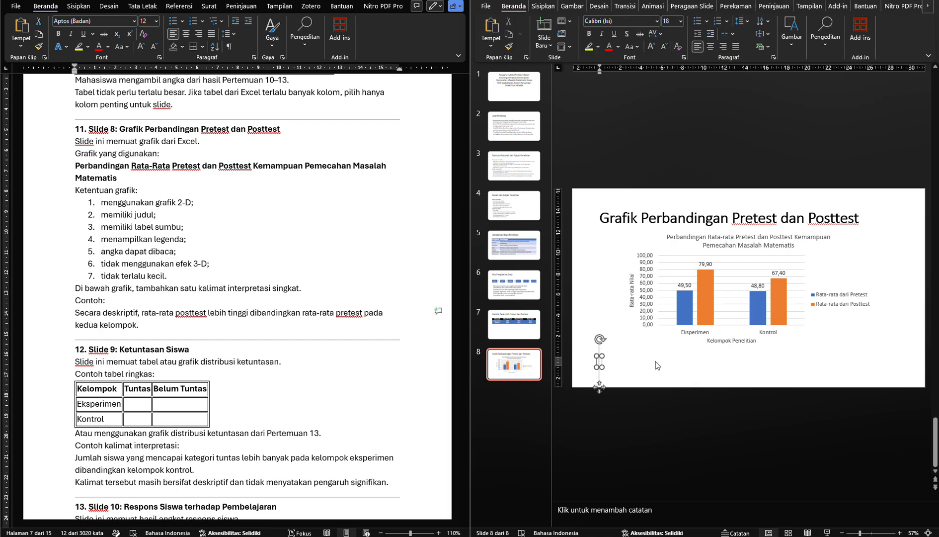
key("ctrl+v")
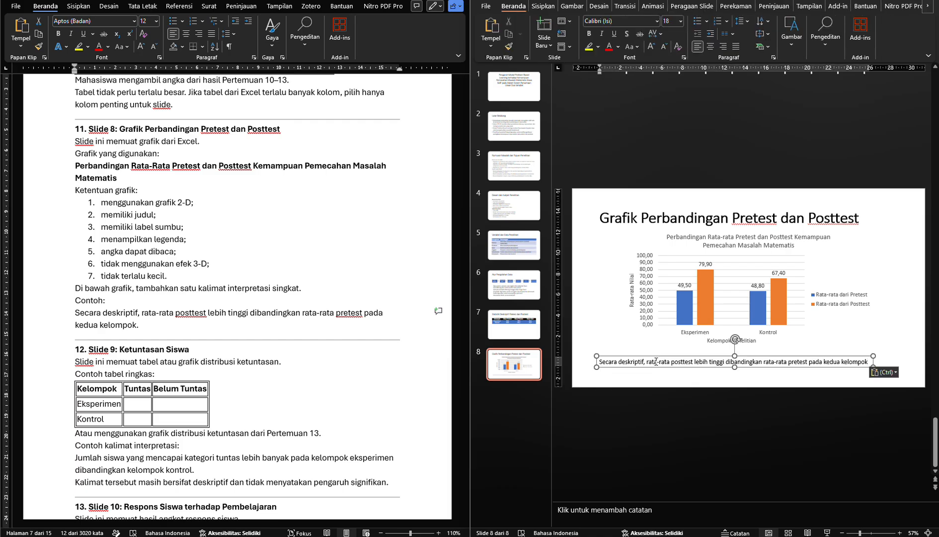
key("ctrl+a")
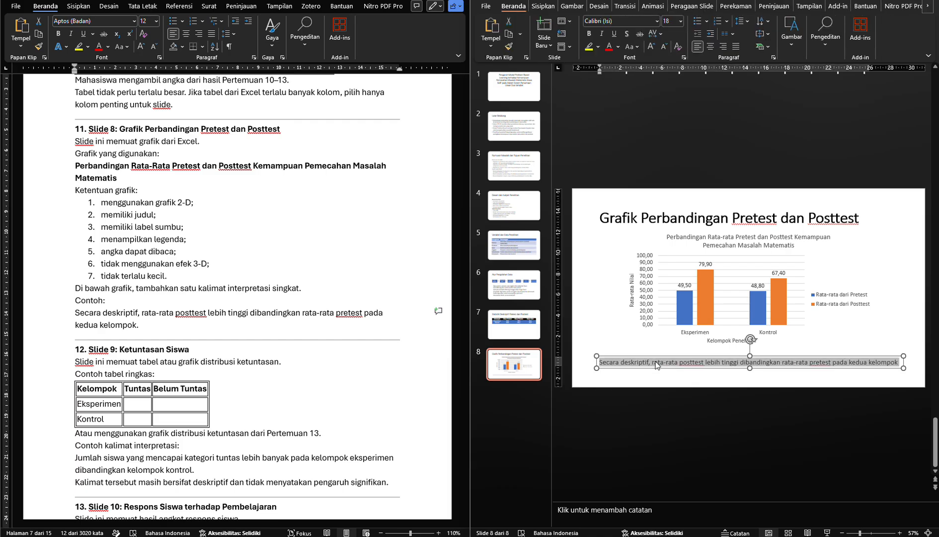
Enlarge slide 8's interpretation sentence to font size 20 and move its text box slightly up toward the chart
key("ctrl+shift+period")
key("ctrl+shift+period")
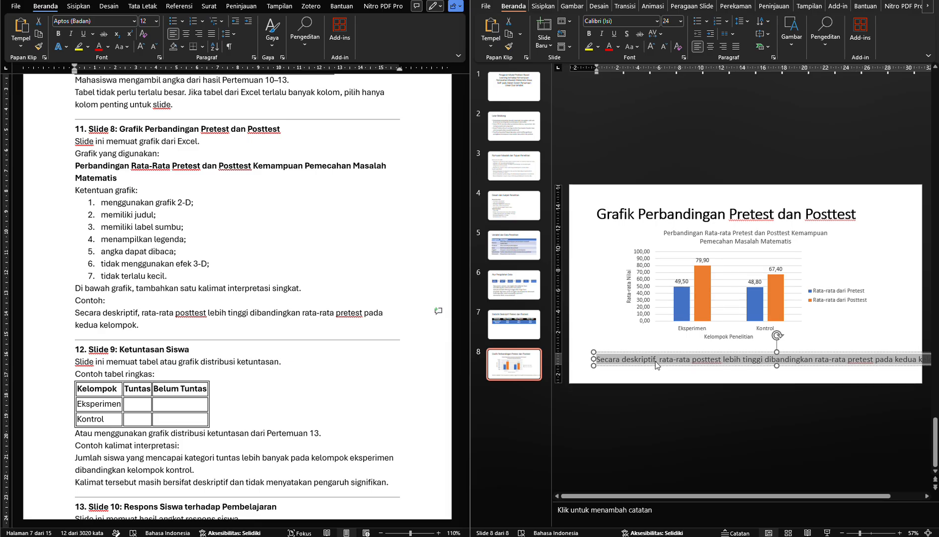
key("ctrl+shift+comma")
left_click(609, 340)
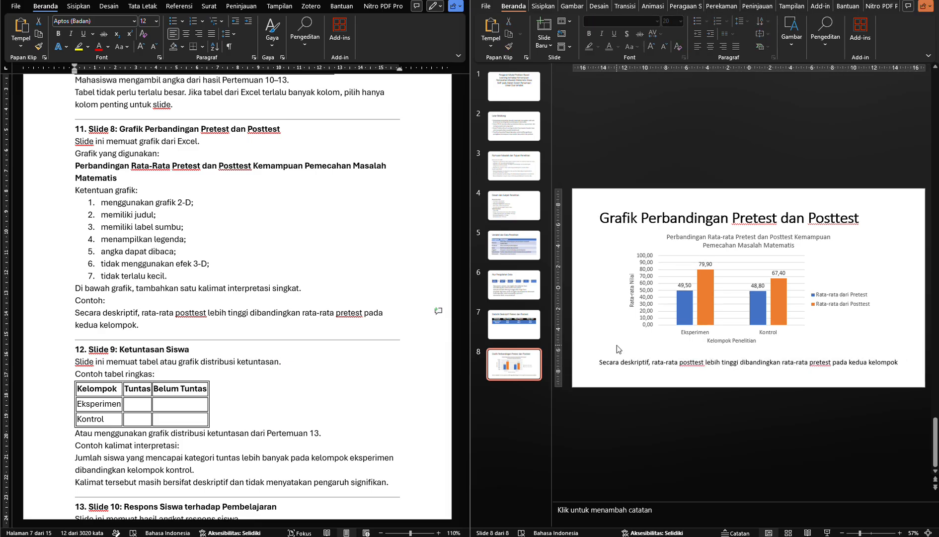
left_click(633, 362)
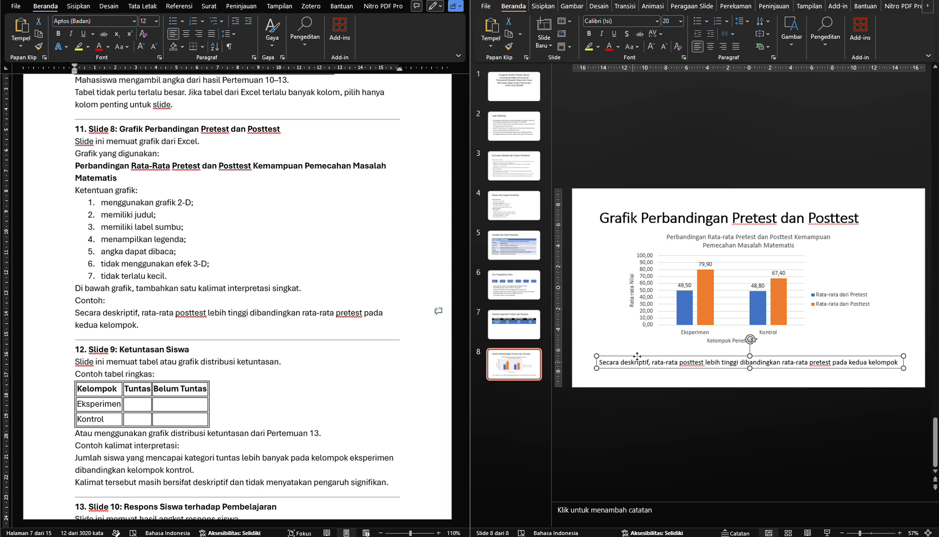
mouse_move(634, 355)
left_mouse_down()
mouse_move(656, 353)
mouse_move(634, 354)
left_mouse_up()
left_click(601, 321)
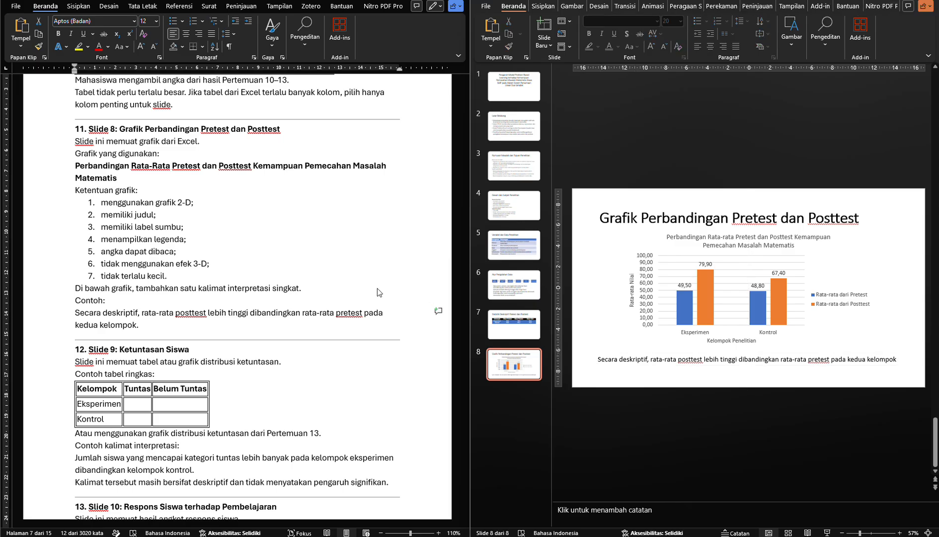
Add slide 9 with a title and content layout and copy the module heading "Ketuntasan Siswa" in as its title
left_click(544, 44)
left_click(615, 91)
scroll(194, 344, "down", 3)
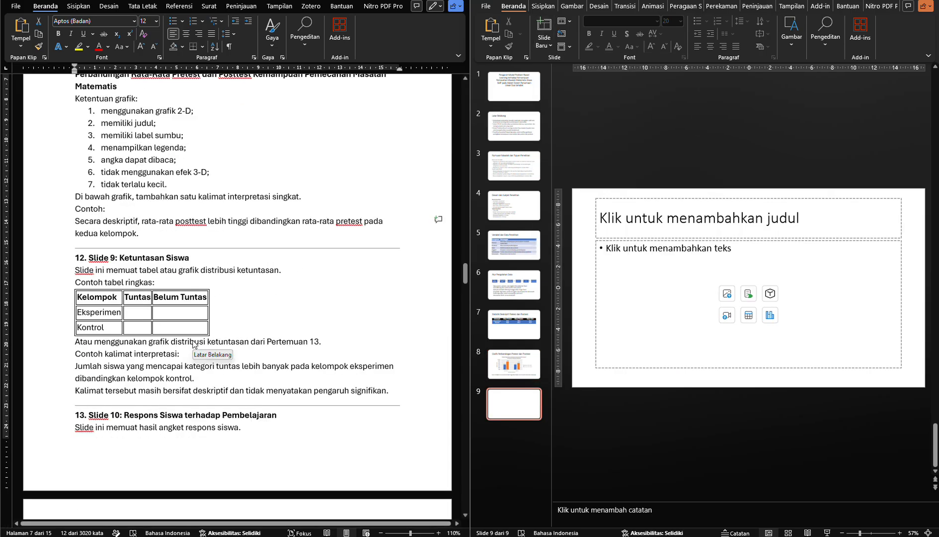
scroll(194, 344, "down", 2)
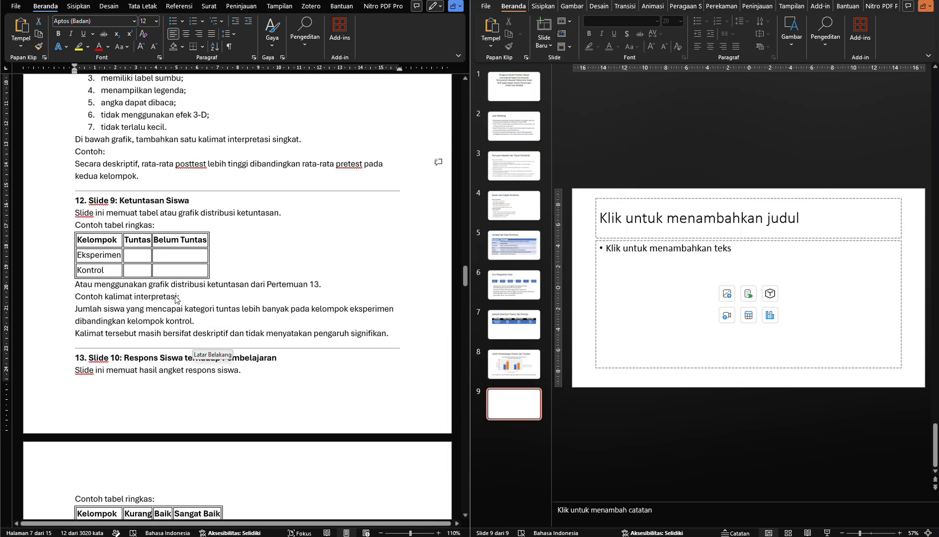
left_click(141, 203)
left_click_drag(141, 203, 175, 202)
key("ctrl+c")
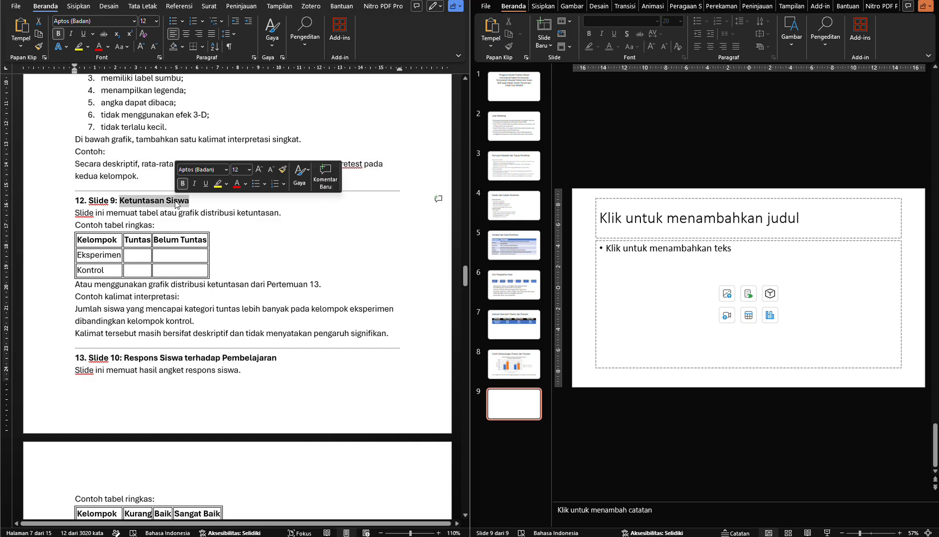
left_click(648, 216)
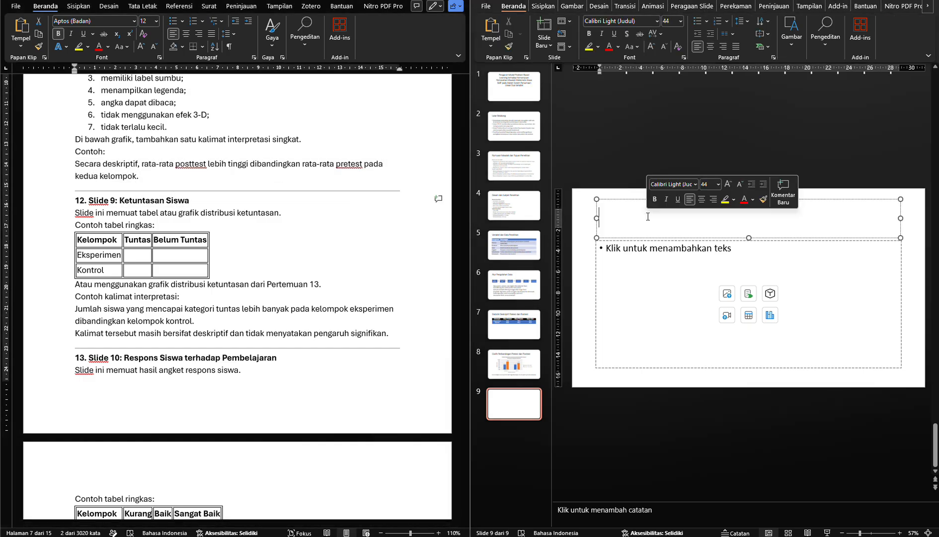
key("ctrl+v")
Switch to the Excel workbook and copy the "Distribusi Ketuntasan Siswa Berdasarkan Kelompok Penelitian" chart from the Grafik Ketuntasan sheet
key("alt+Tab")
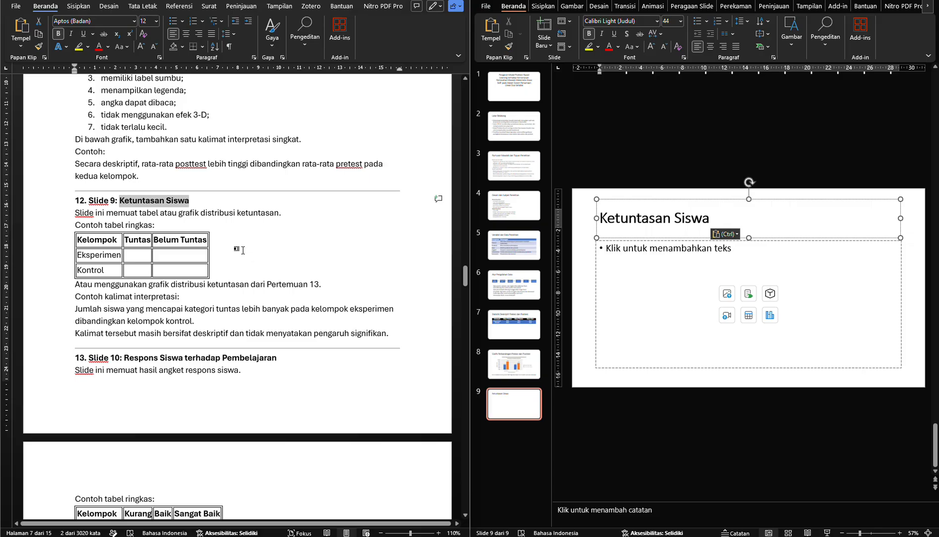
left_click(195, 244)
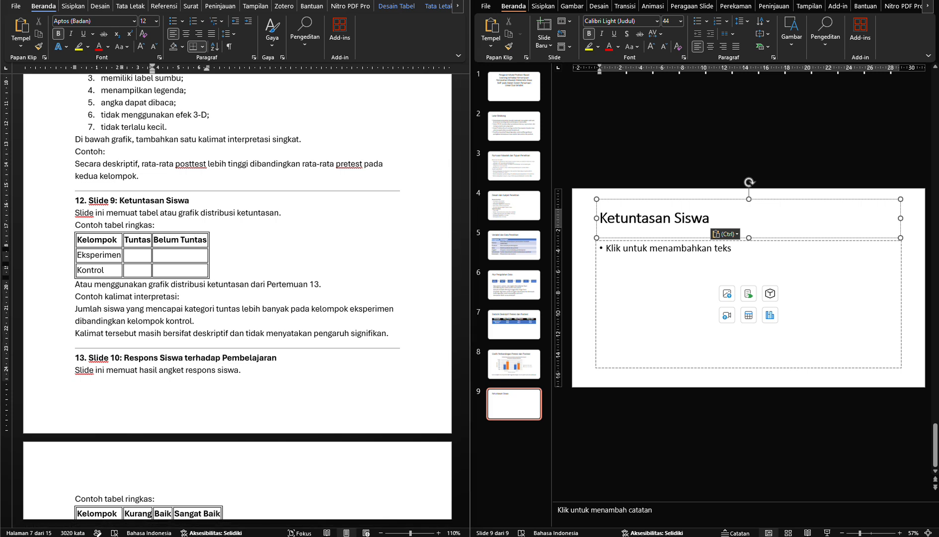
key("alt+Tab")
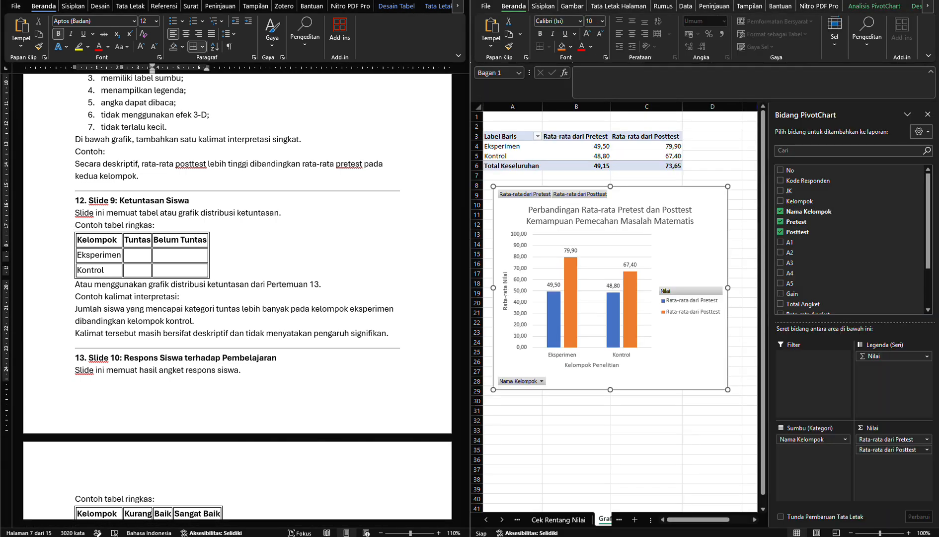
left_click(565, 520)
left_click(618, 520)
left_click(620, 521)
left_click(619, 521)
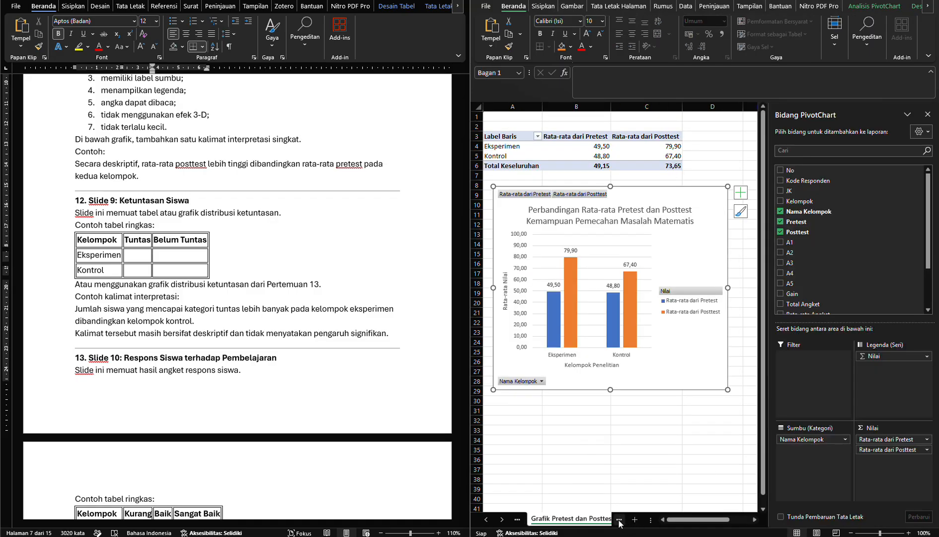
left_click(619, 520)
left_click(620, 521)
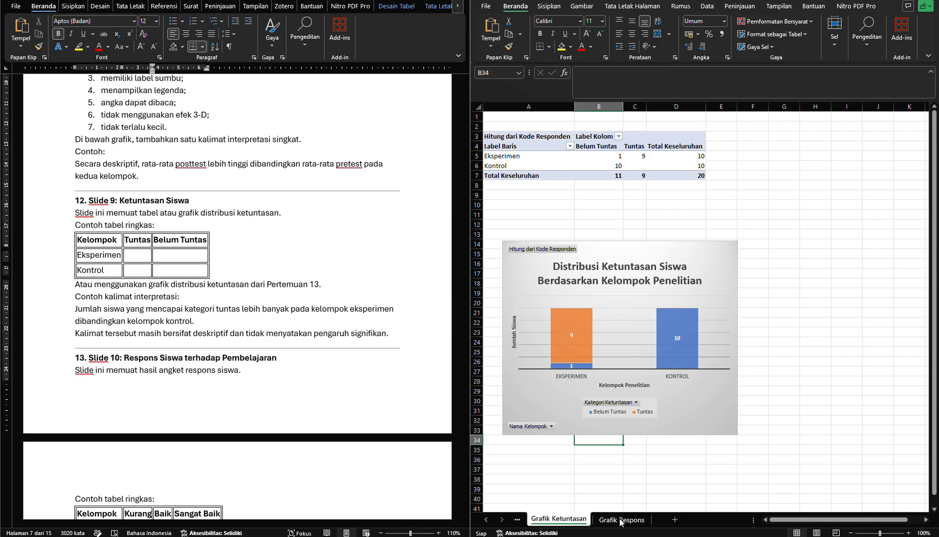
left_click(546, 408)
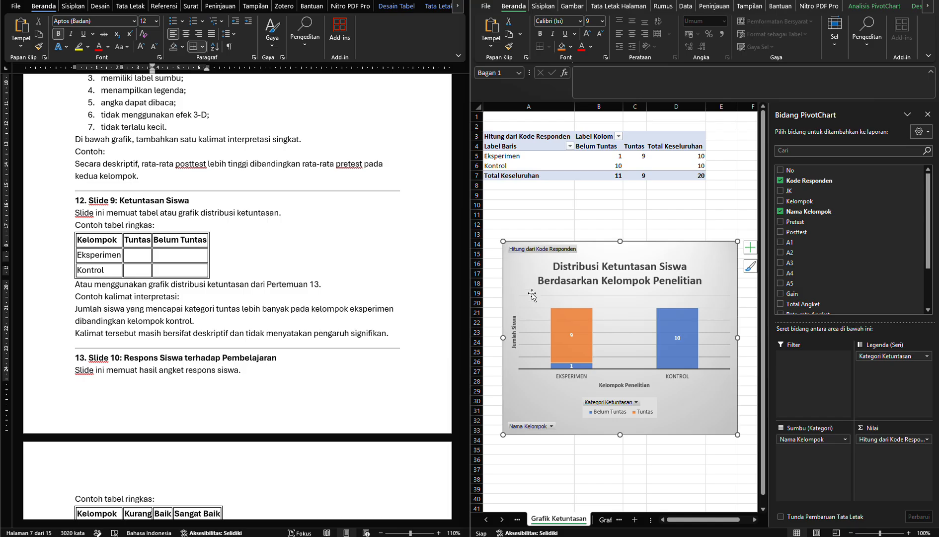
right_click(524, 280)
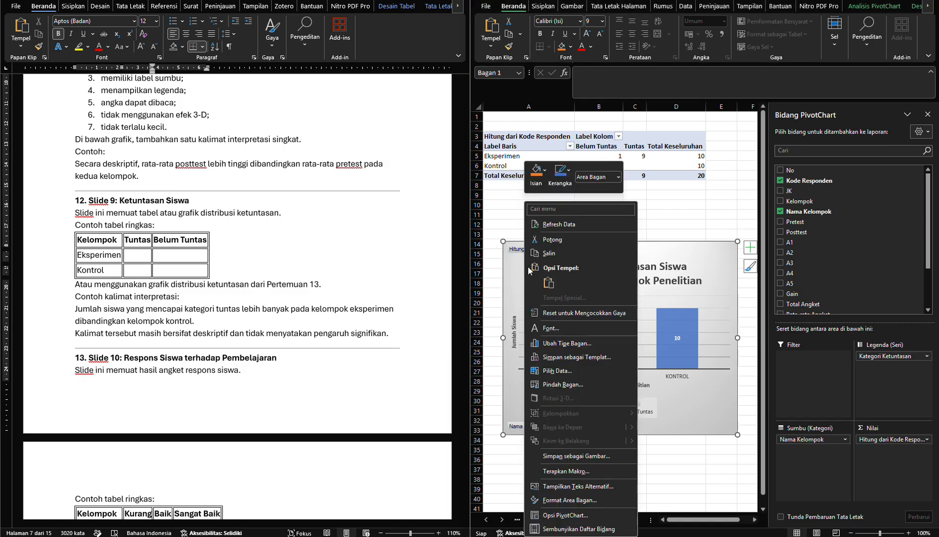
key("Escape")
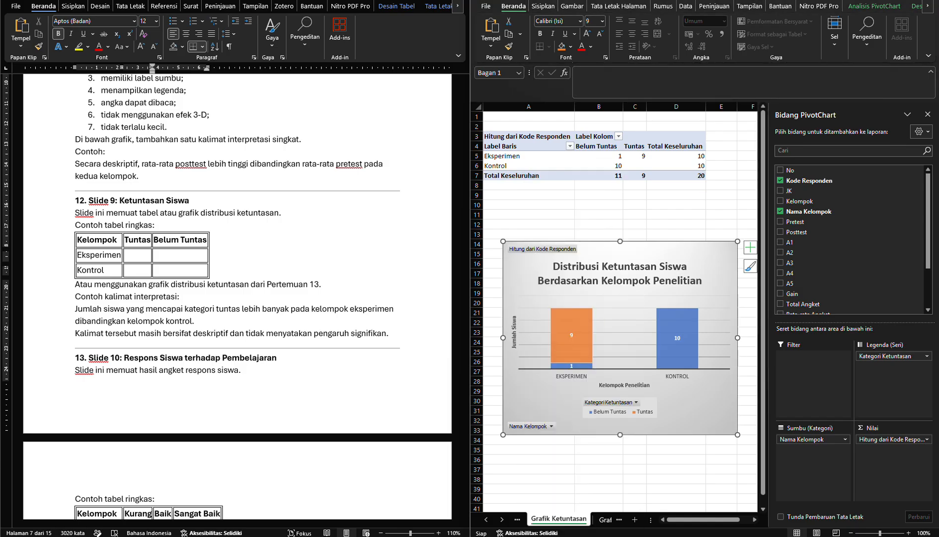
Switch back to PowerPoint, paste the completeness chart into slide 9's content placeholder and move it slightly lower below the title
left_click(609, 534)
left_click(636, 276)
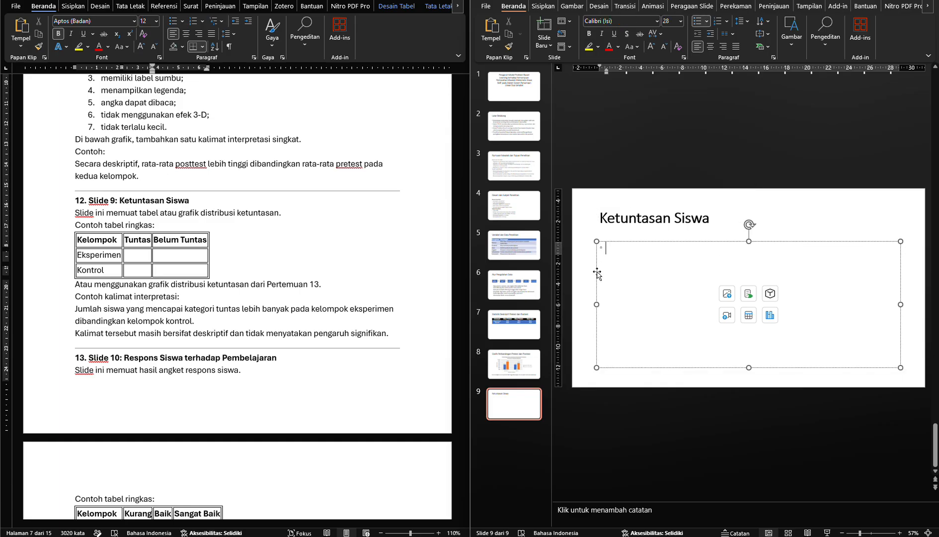
left_click(597, 272)
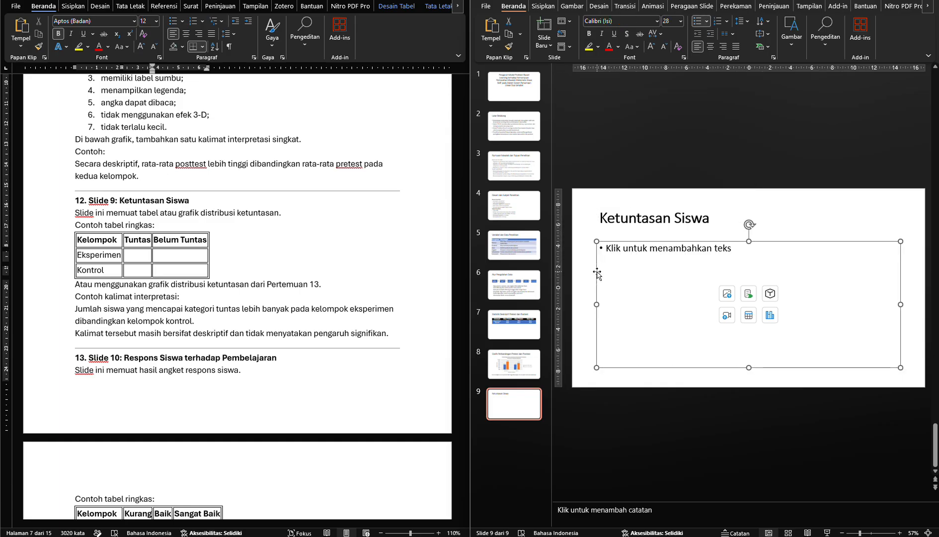
key("ctrl+v")
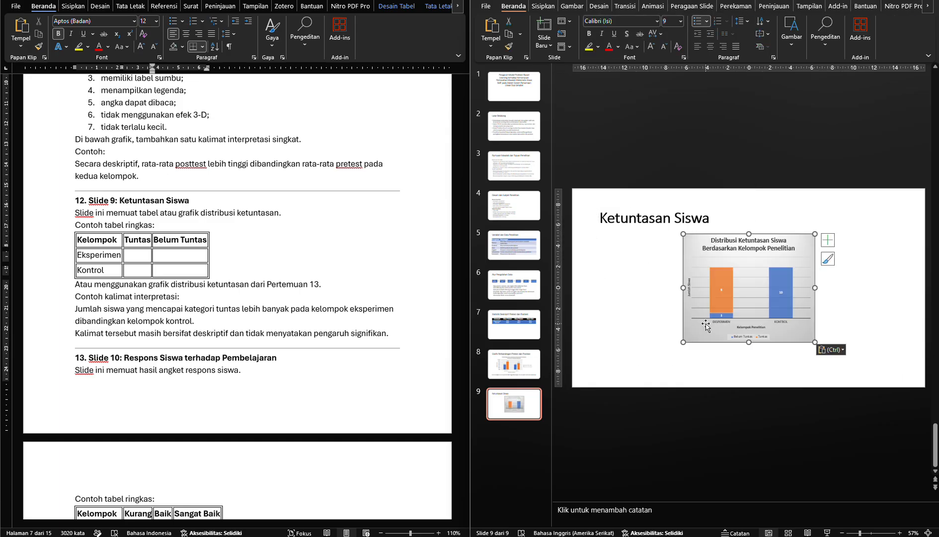
left_click_drag(699, 341, 680, 354)
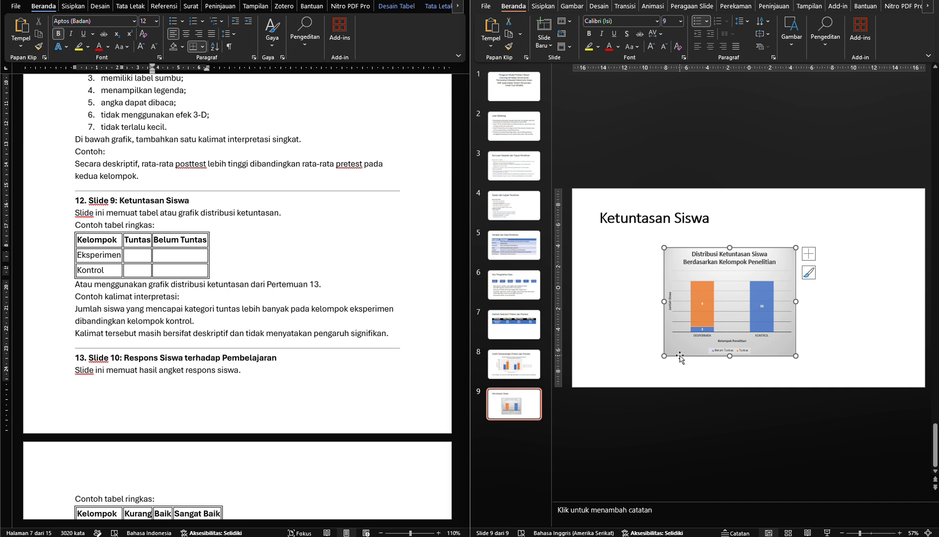
key("Page_Up")
left_click(738, 276)
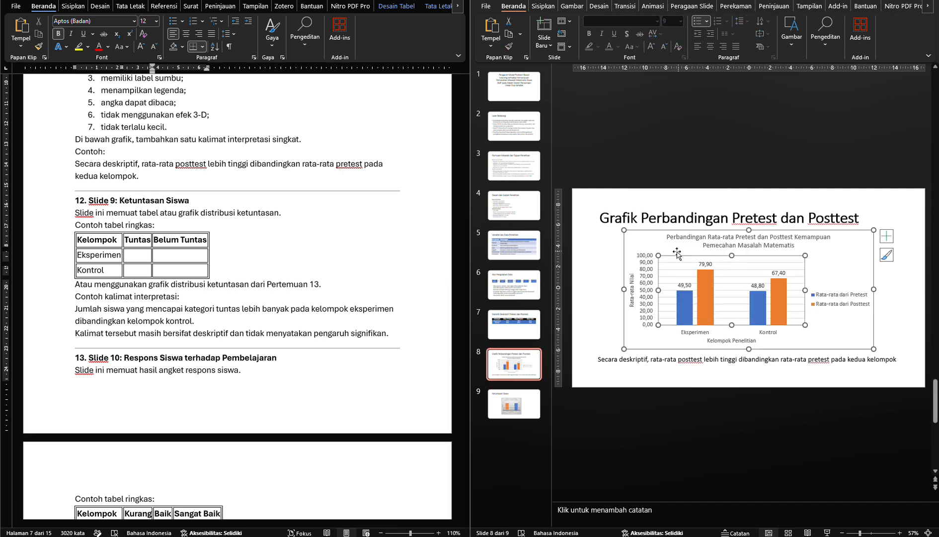
left_click(656, 244)
left_click(929, 6)
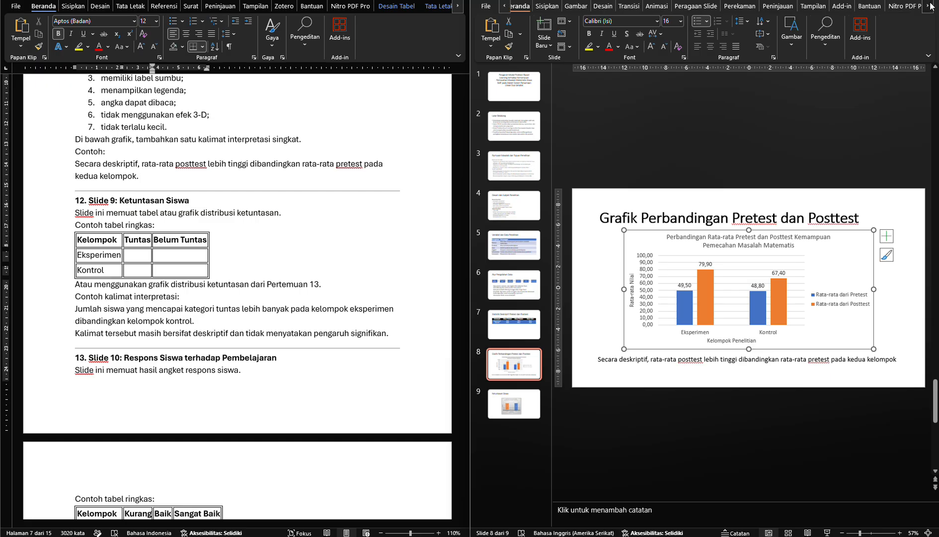
left_click(929, 6)
left_click(897, 6)
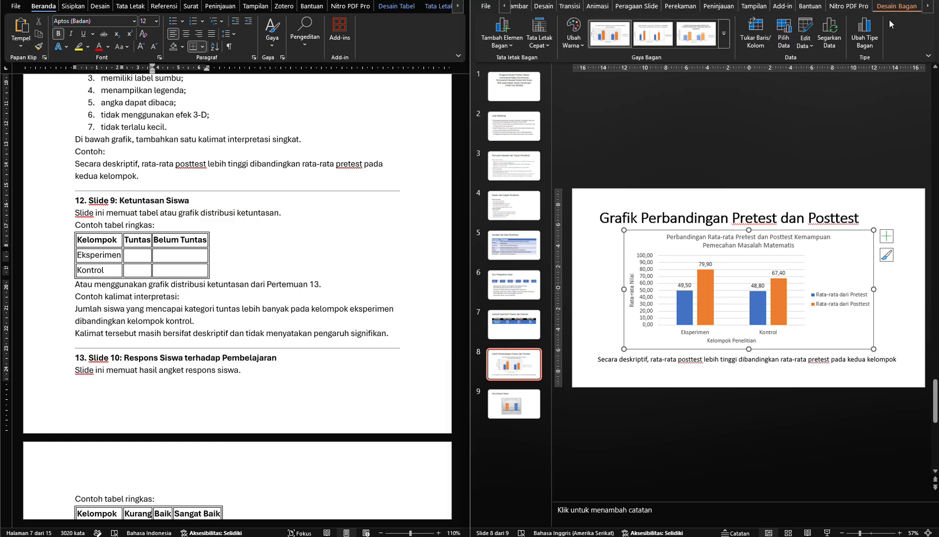
left_click(928, 6)
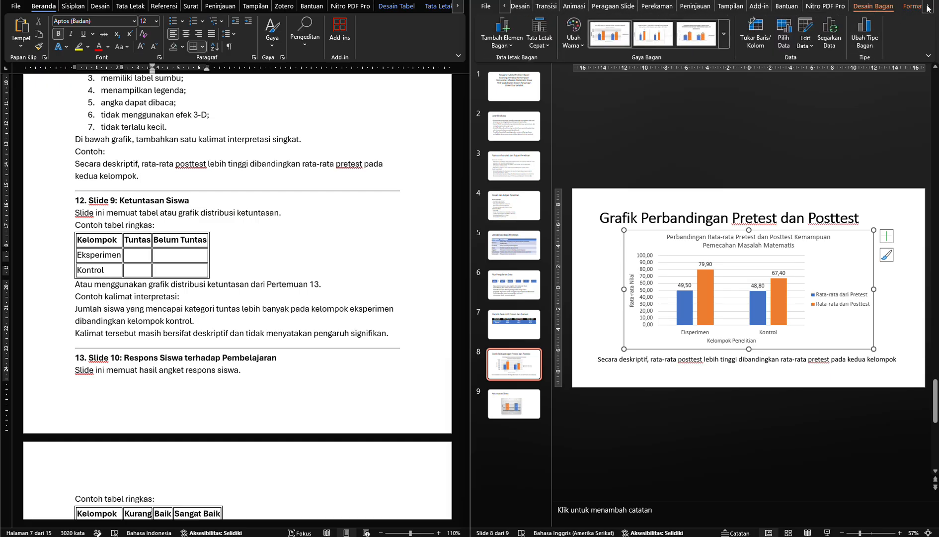
left_click(928, 6)
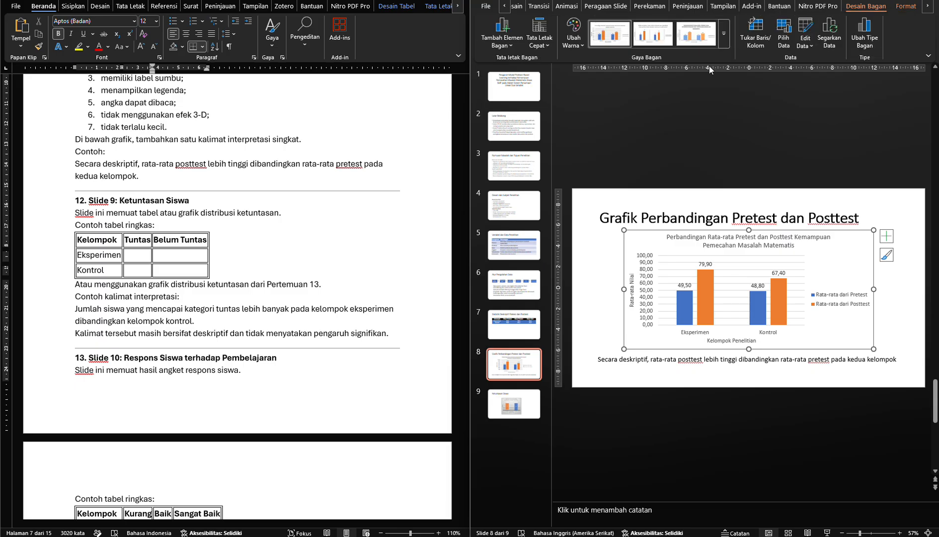
left_click(580, 40)
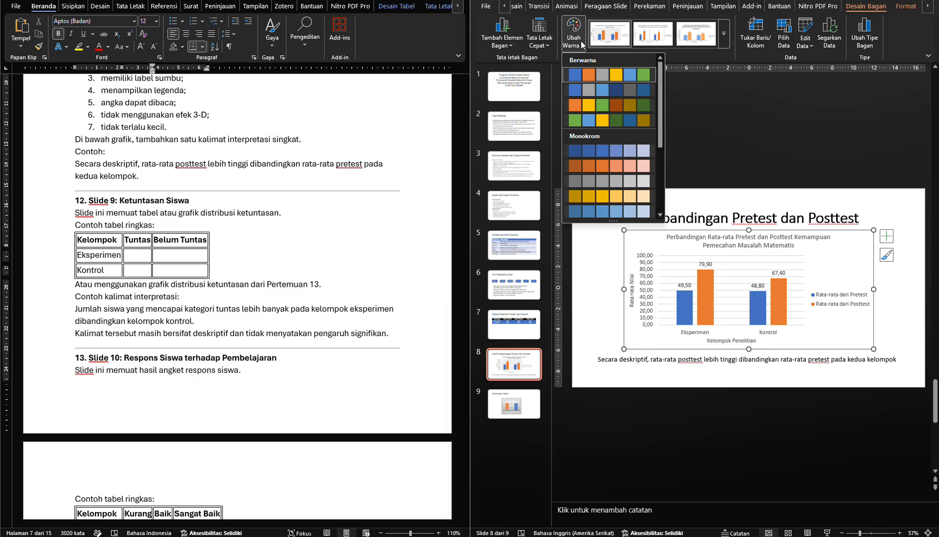
left_click(509, 285)
left_click(508, 285)
Shade the header row of slide 7's descriptive statistics table with the gray White, Background 1, Darker 50%
left_click(515, 249)
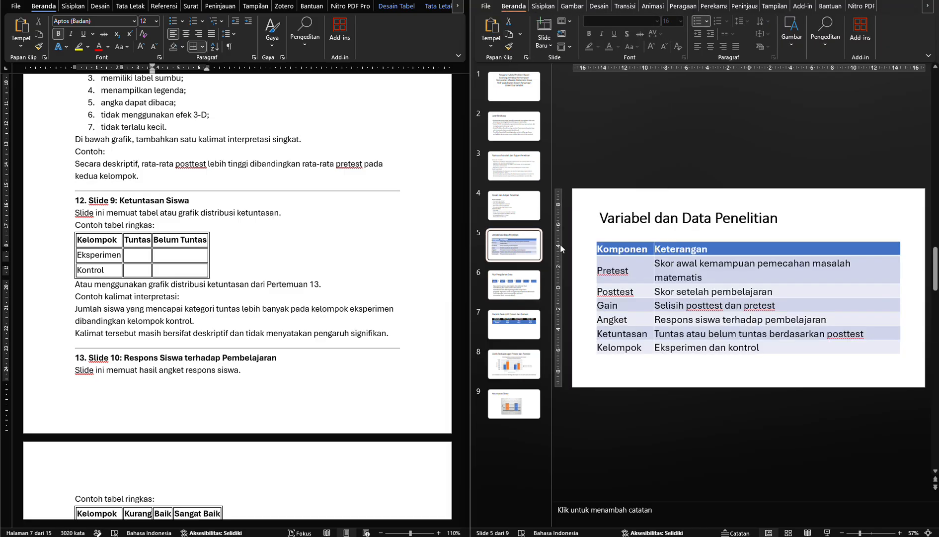
left_click(519, 285)
scroll(562, 290, "down", 1)
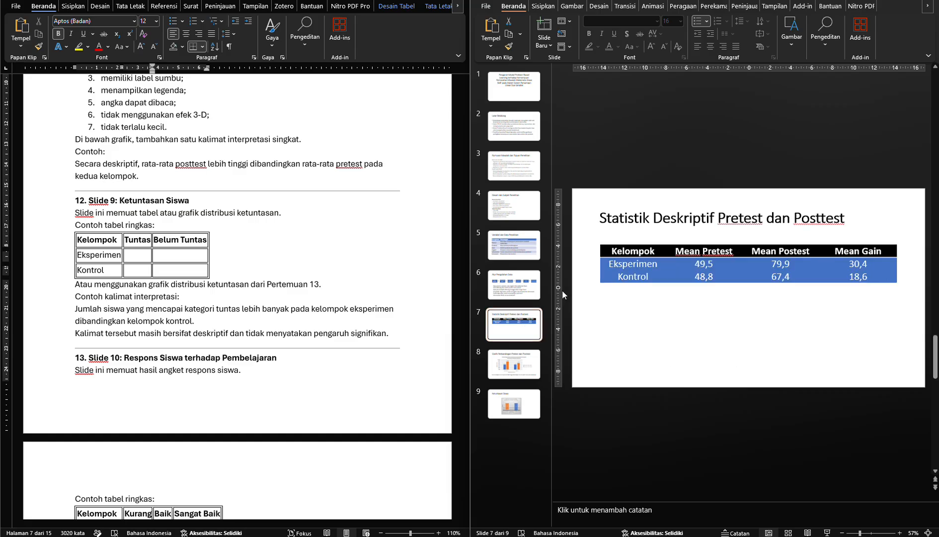
left_click(640, 253)
left_click(647, 244)
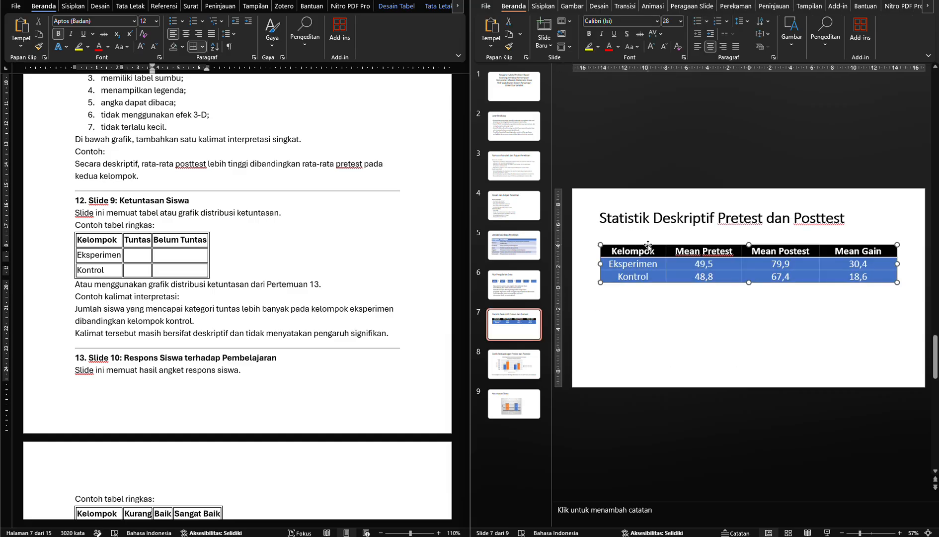
left_click(927, 9)
left_click(927, 8)
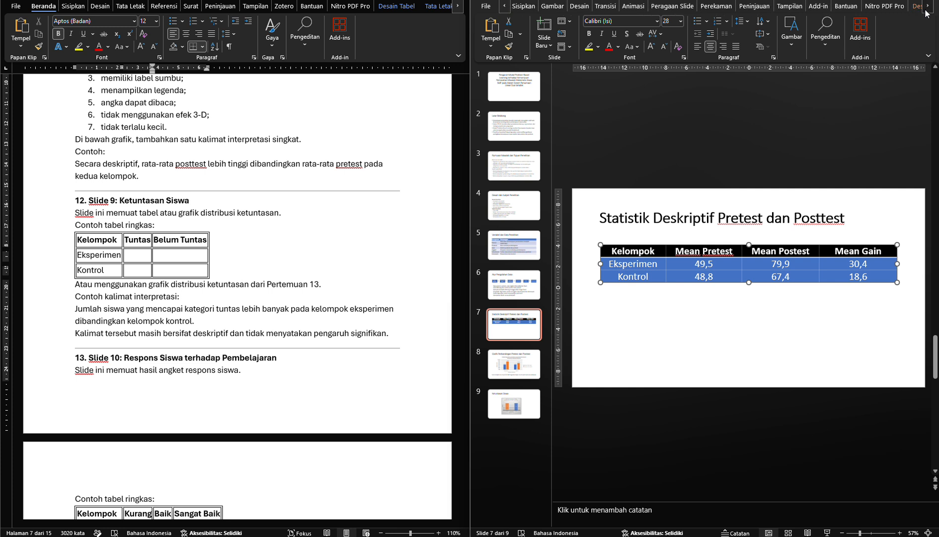
left_click(927, 9)
left_click(916, 8)
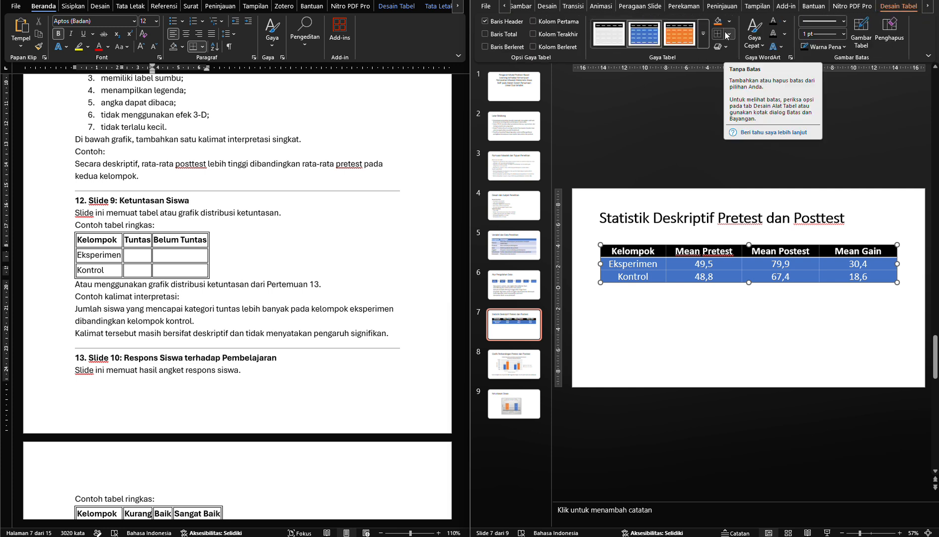
left_click(662, 253)
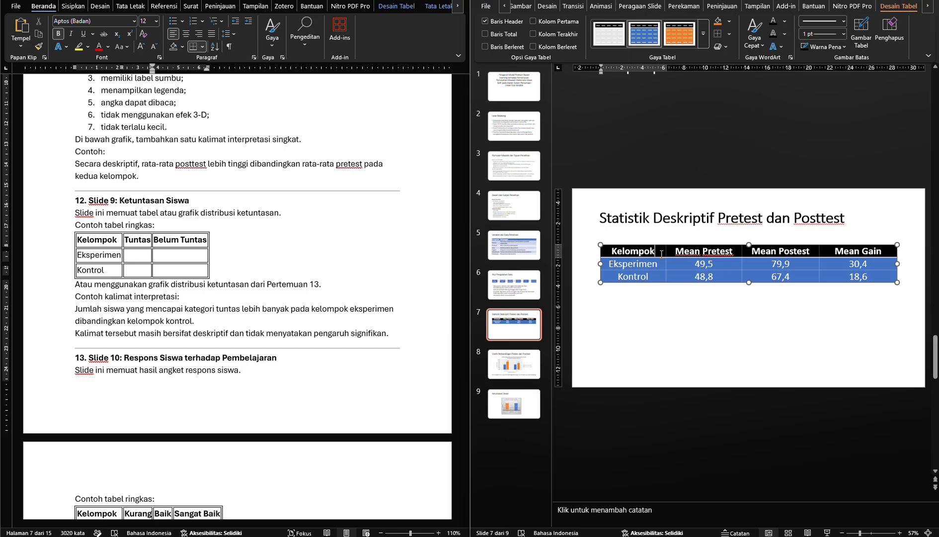
left_click_drag(662, 254, 830, 250)
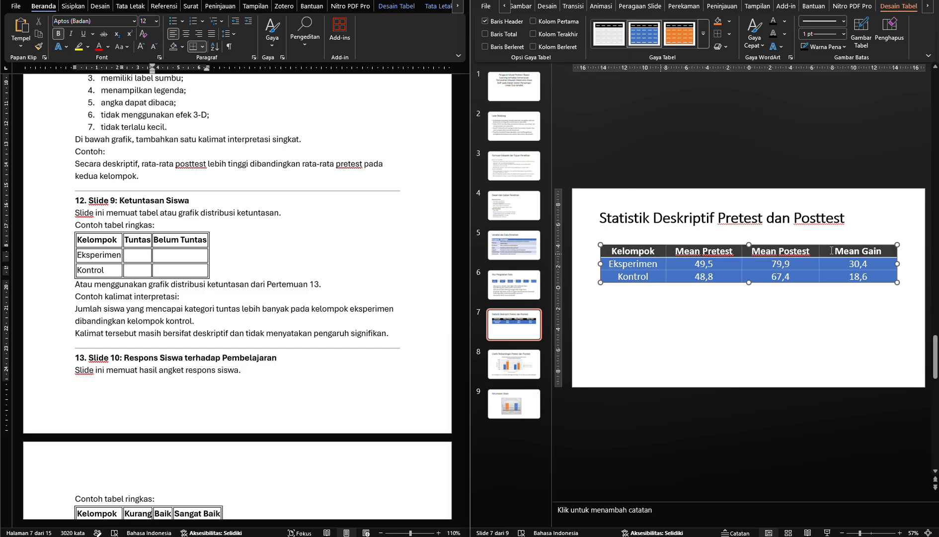
left_click(729, 22)
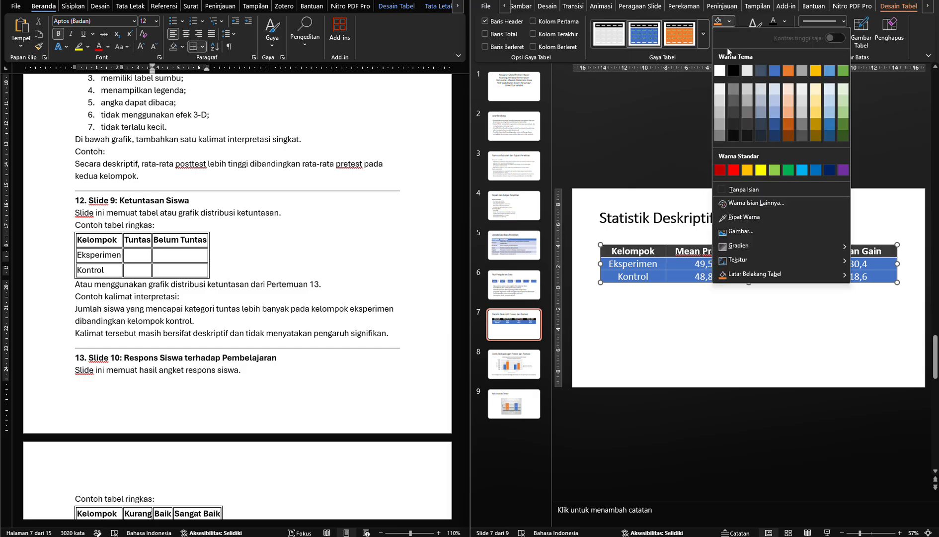
left_click(720, 136)
left_click(625, 326)
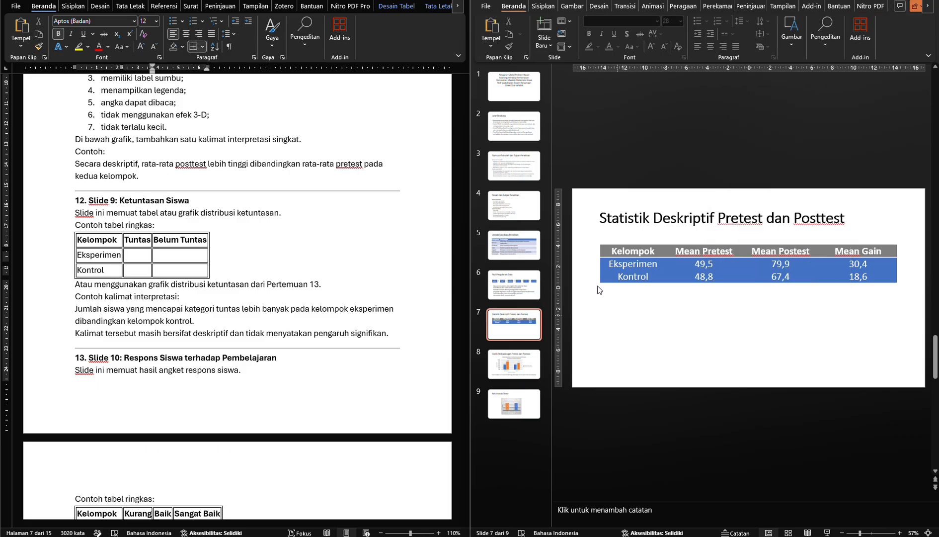
Recolor slide 8's pretest and posttest comparison chart with the blue and gray Palet Berwarna 2
left_click(517, 370)
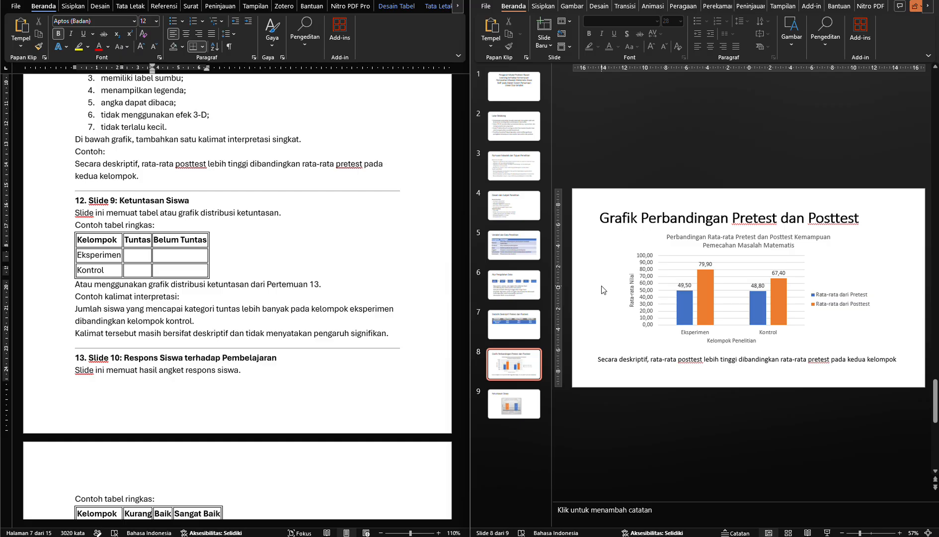
left_click(656, 245)
left_click(708, 285)
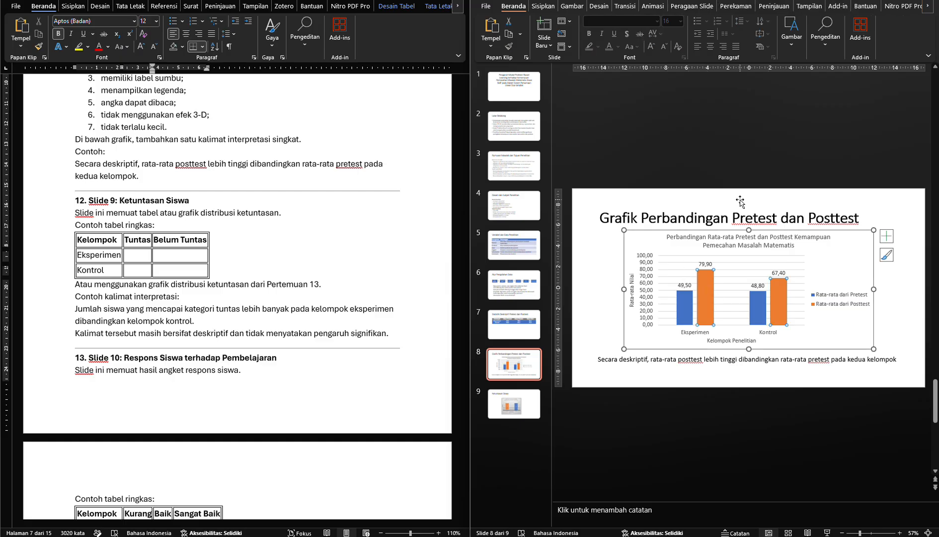
left_click(906, 7)
left_click(930, 7)
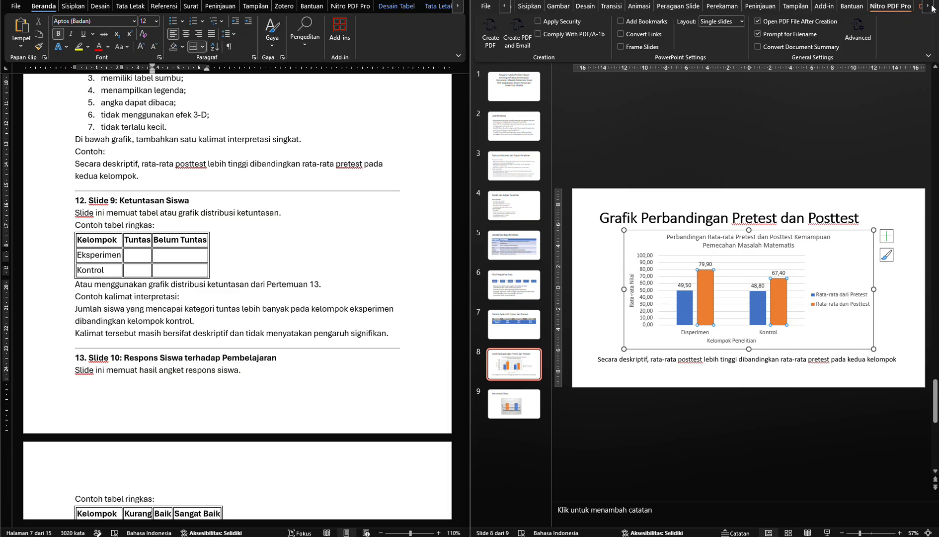
left_click(931, 7)
left_click(930, 7)
left_click(897, 6)
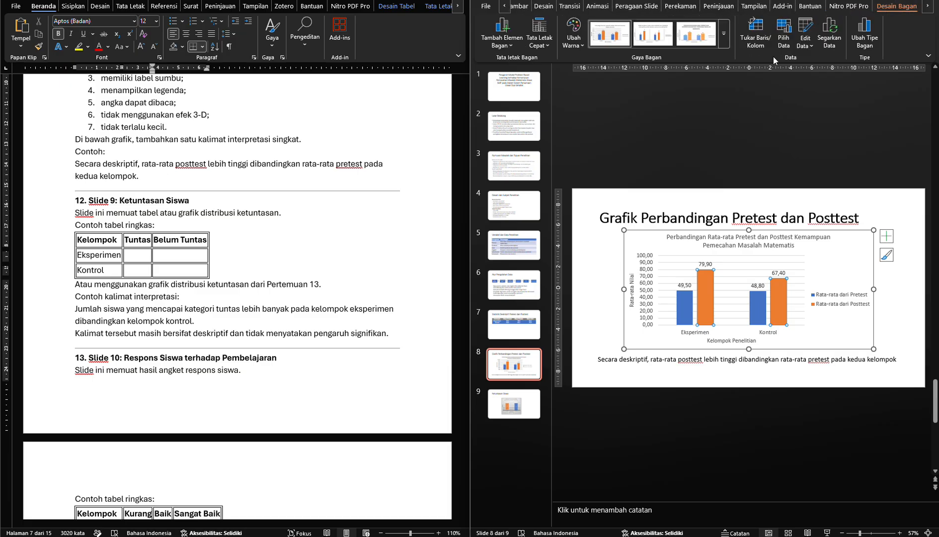
left_click(575, 40)
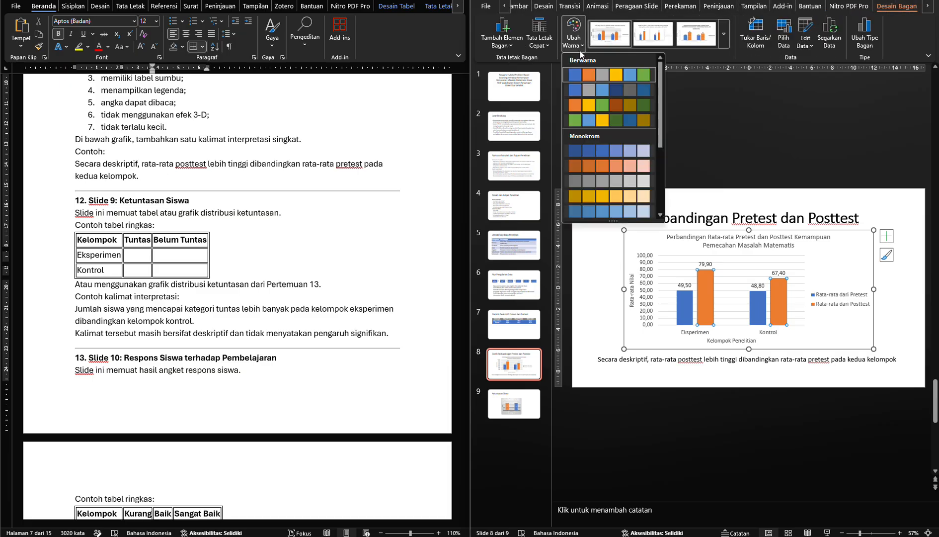
left_click(589, 91)
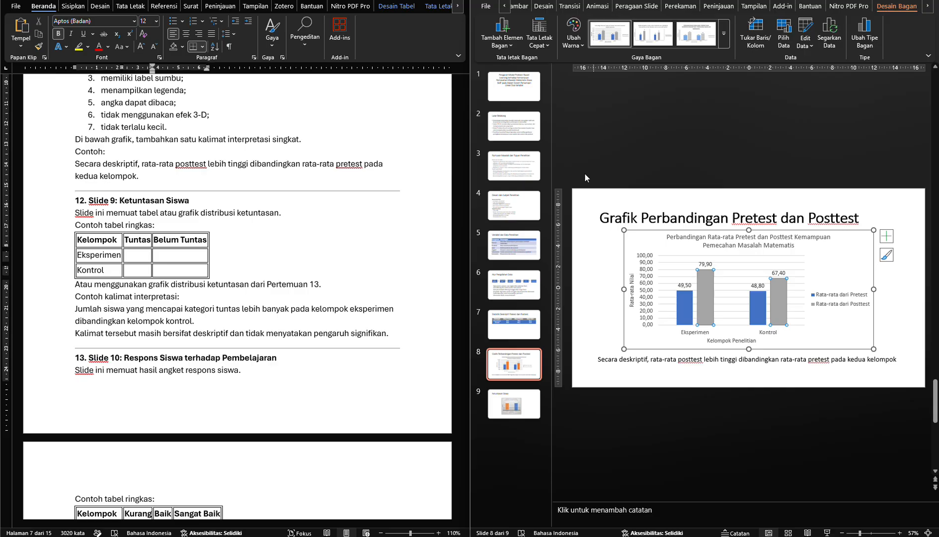
left_click(593, 281)
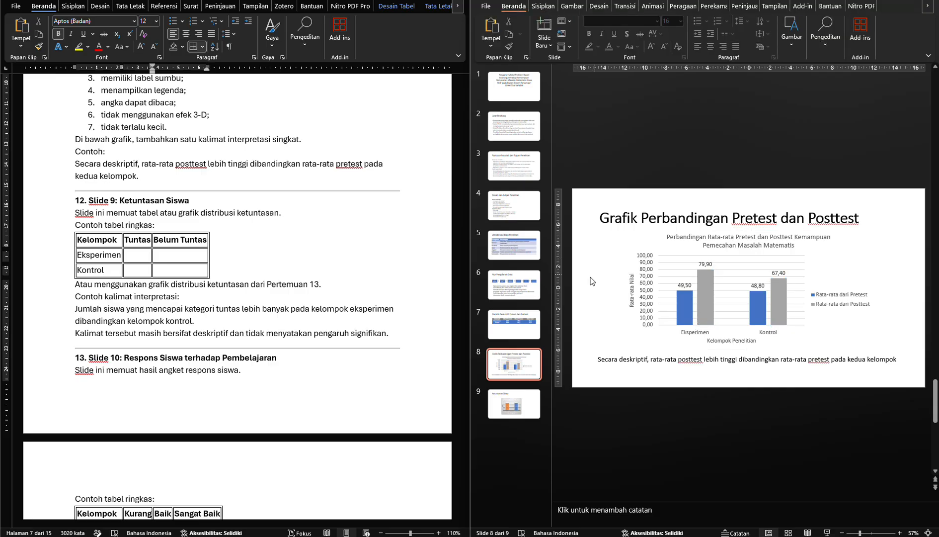
Recolor slide 9's completeness distribution chart with the blue and gray Palet Berwarna 2
scroll(592, 281, "down", 1)
left_click(672, 265)
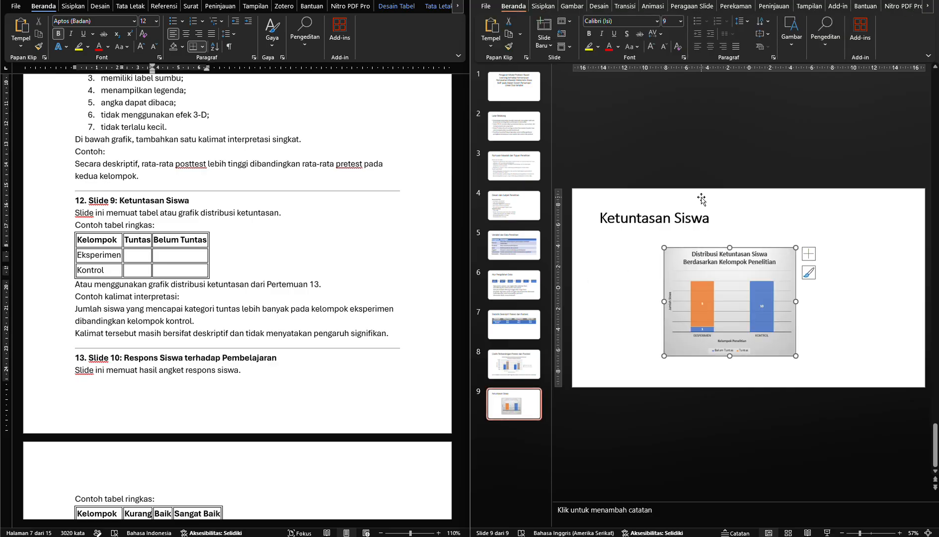
left_click(905, 8)
left_click(932, 6)
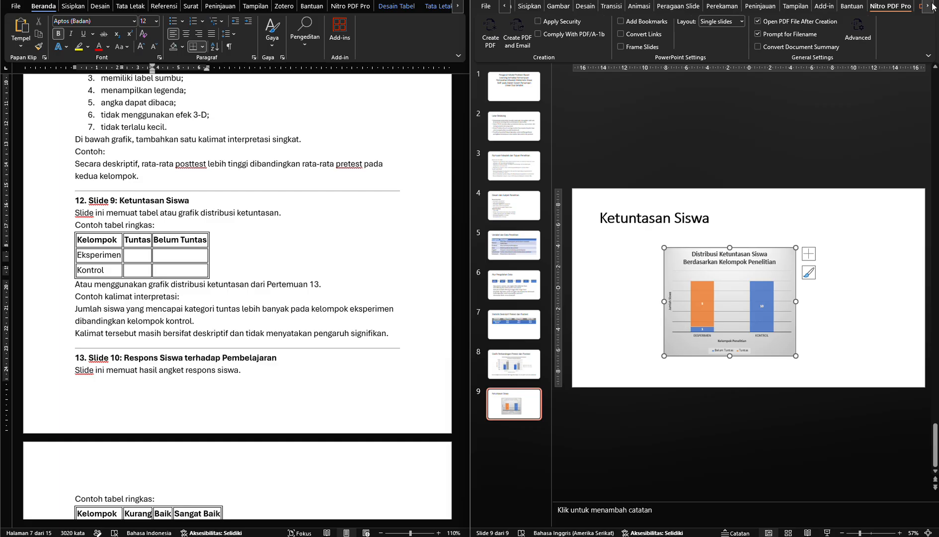
left_click(932, 6)
left_click(897, 6)
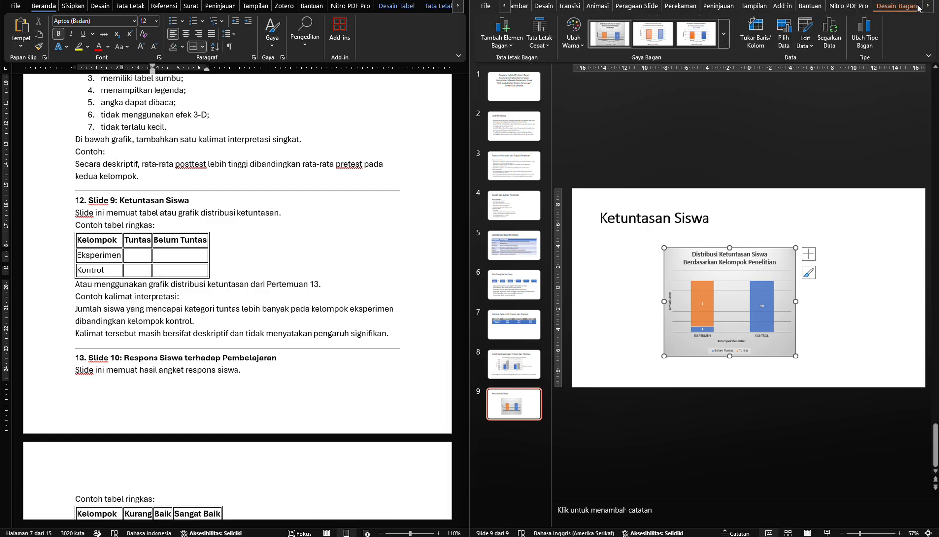
left_click(581, 44)
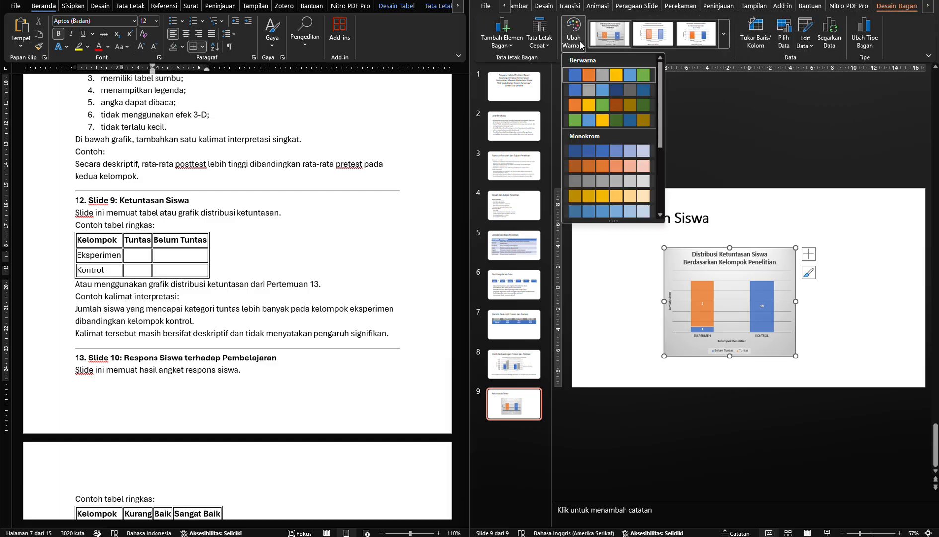
left_click(587, 94)
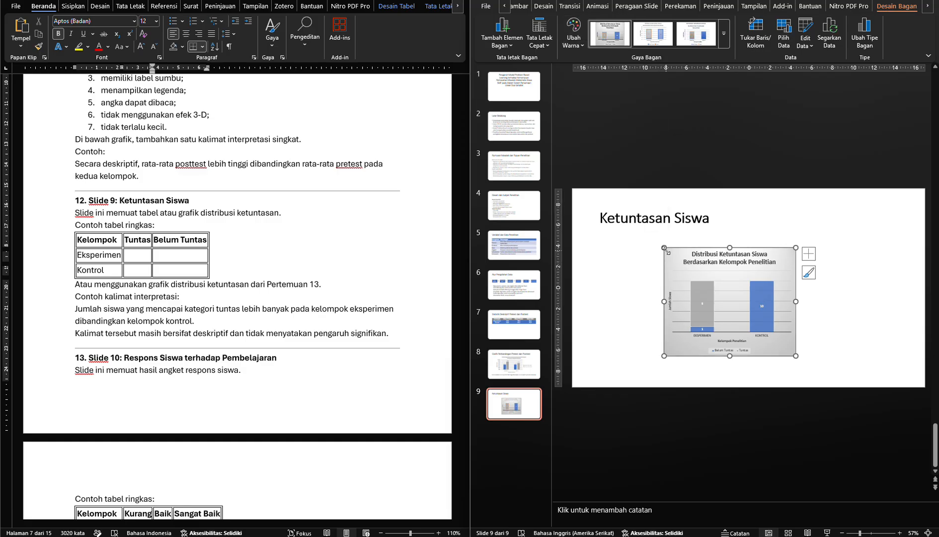
Select the whole completeness chart on slide 9 and enlarge all its text by several font size increments
left_click(697, 260)
left_click(674, 271)
left_click(677, 250)
left_click(677, 251)
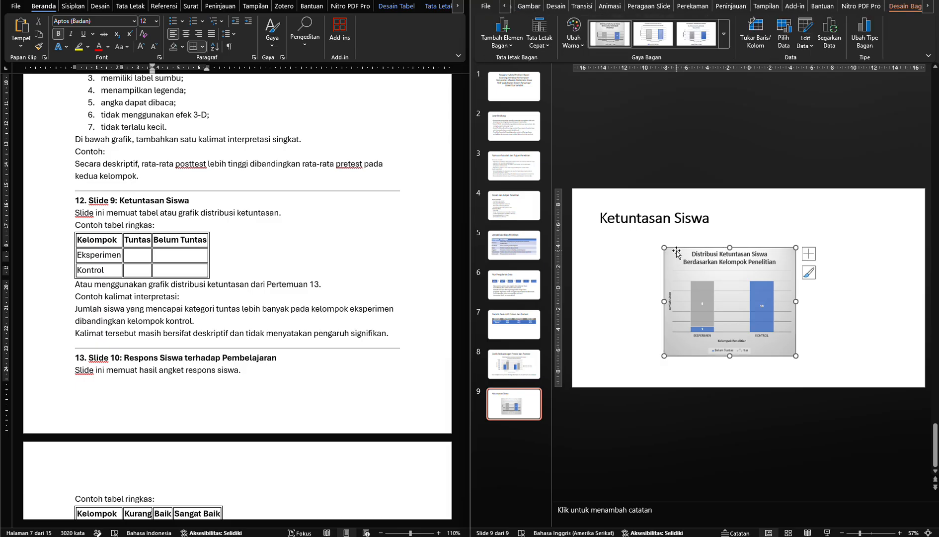
key("ctrl+shift+>")
key("ctrl+shift+>")
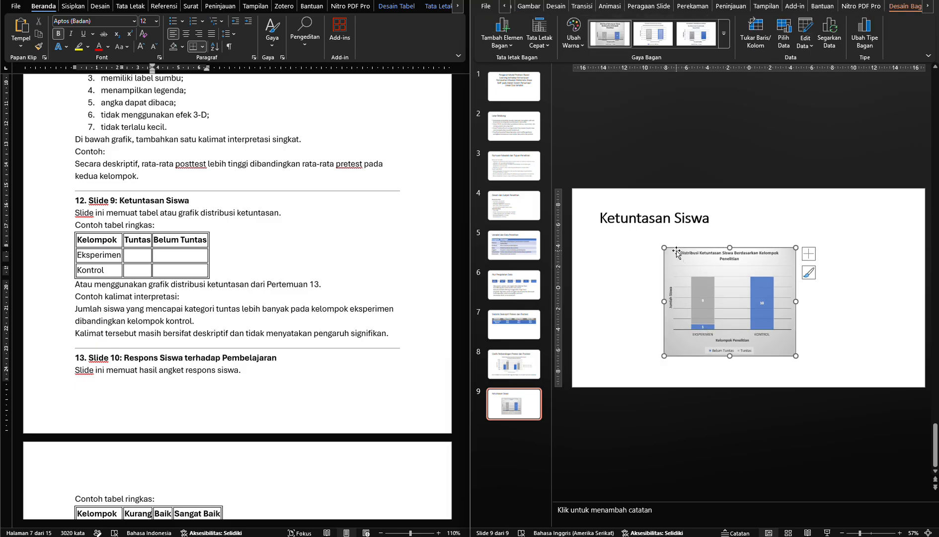
key("ctrl+shift+>")
key("ctrl+shift+>")
key("ctrl+shift+>")
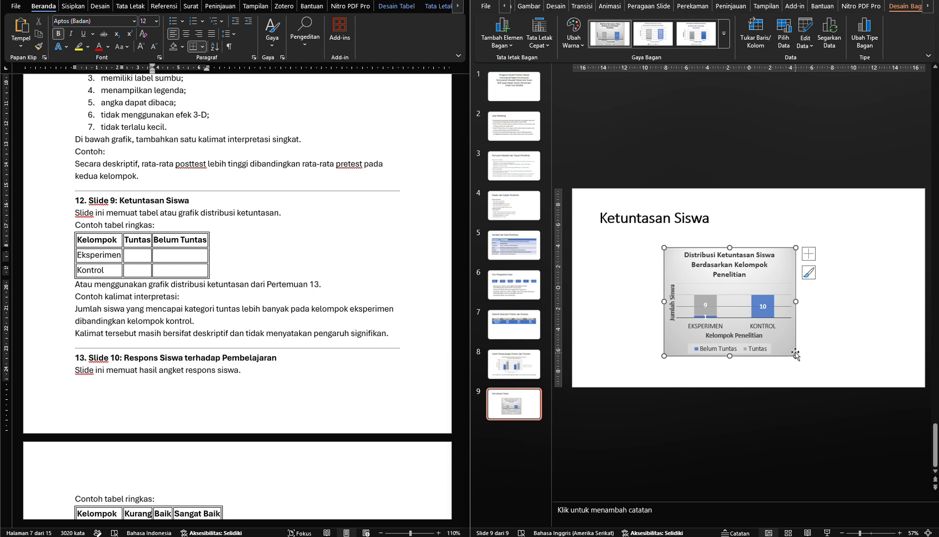
Widen the completeness chart on both sides and extend it up to just below the title, trimming its lower edge slightly
left_click_drag(797, 301, 849, 301)
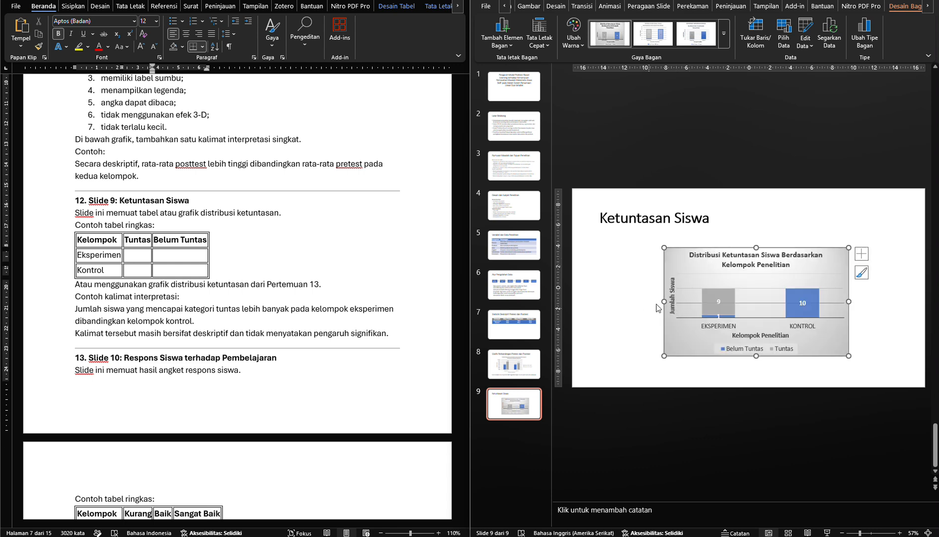
left_click_drag(664, 301, 626, 301)
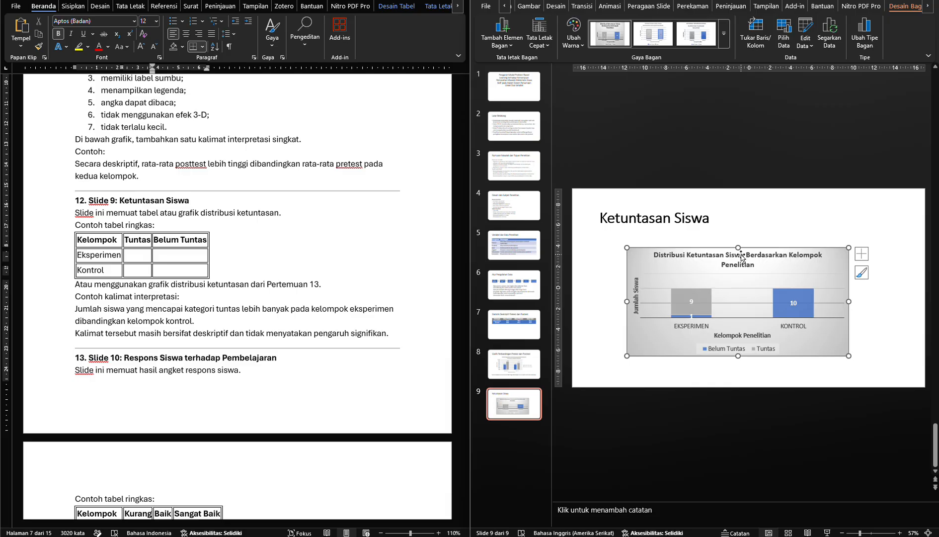
left_click_drag(740, 247, 739, 232)
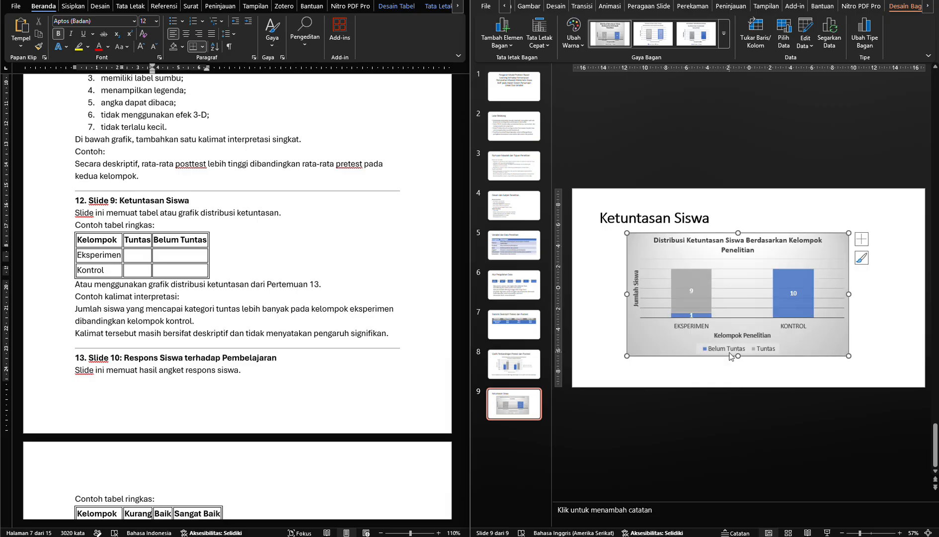
left_click_drag(739, 356, 739, 350)
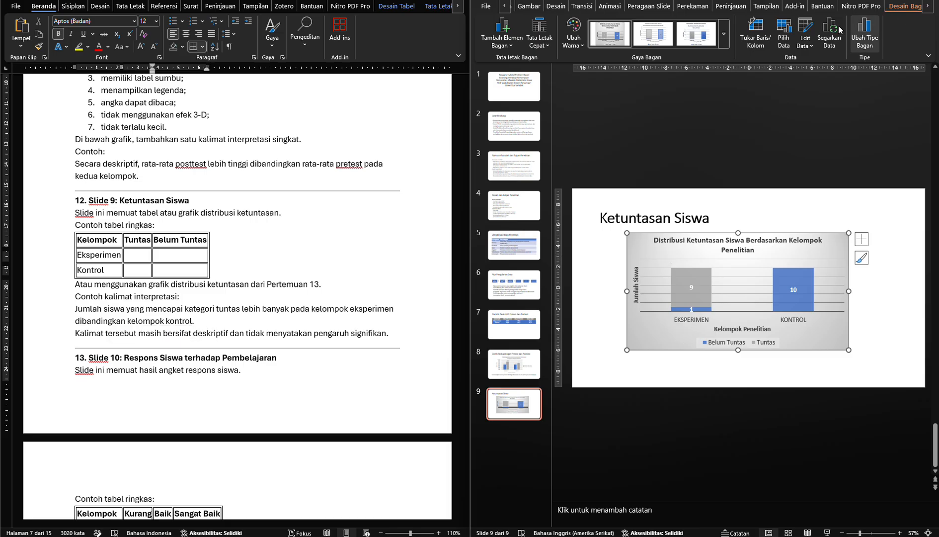
Place the completeness chart's legend on the right side (Kanan)
left_click(502, 32)
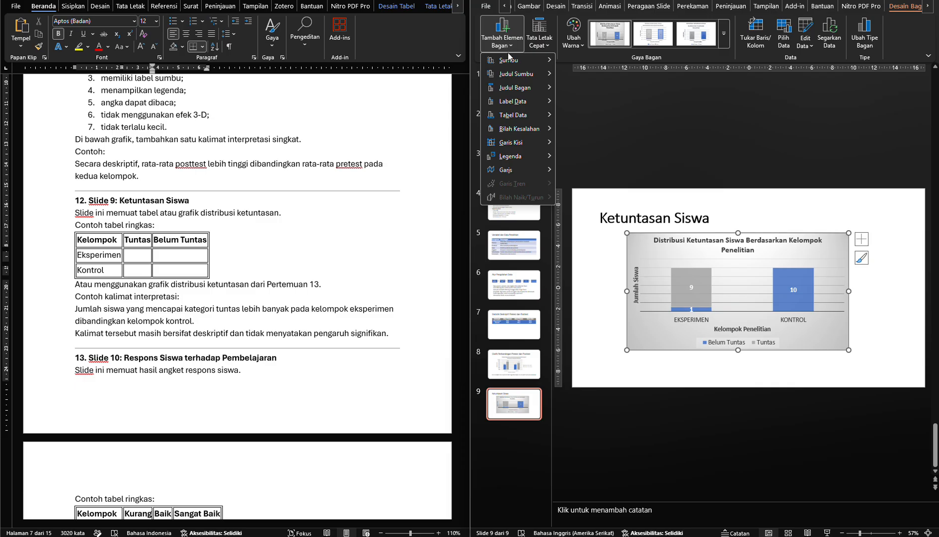
mouse_move(518, 160)
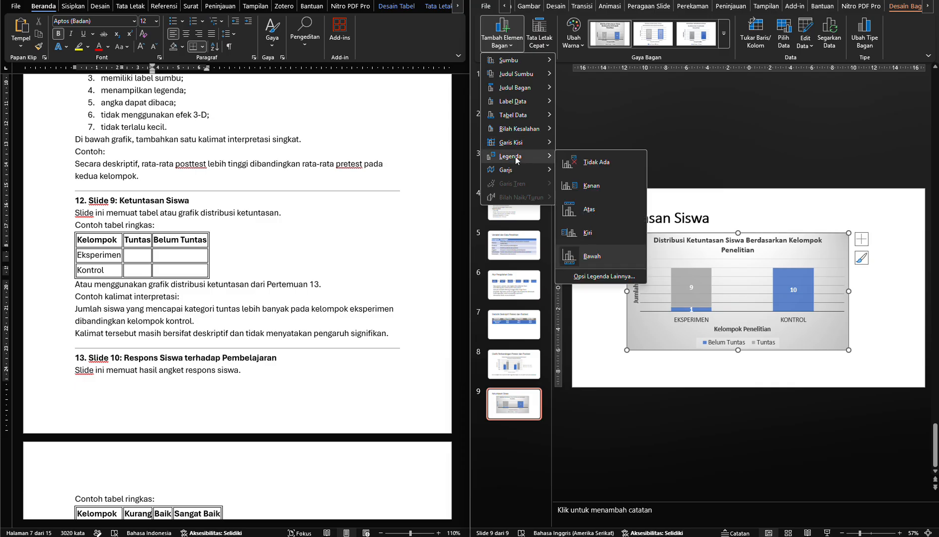
left_click(597, 193)
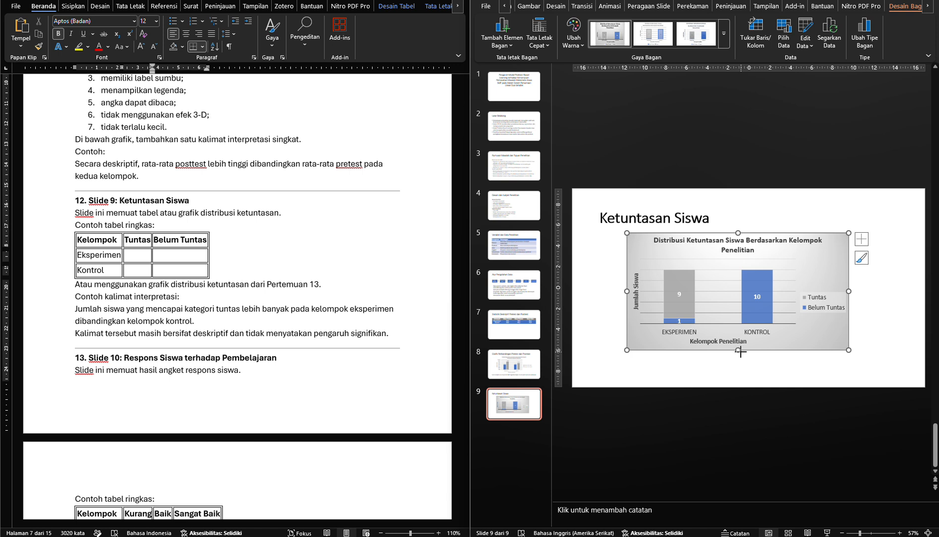
Shorten the completeness chart from its lower edge and shift it slightly right and up, leaving room for a sentence below
left_click_drag(738, 350, 747, 340)
left_click(765, 356)
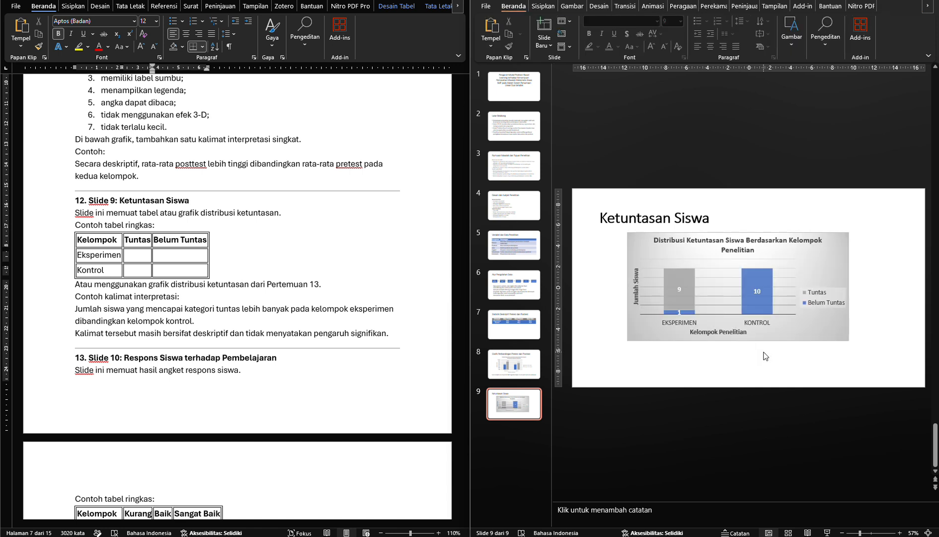
left_click(761, 340)
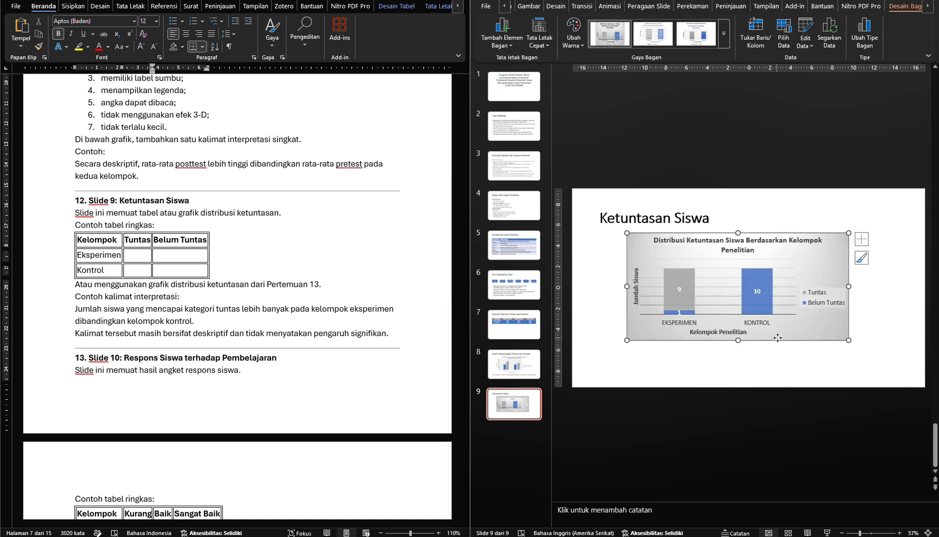
left_click_drag(777, 339, 787, 336)
left_click(736, 368)
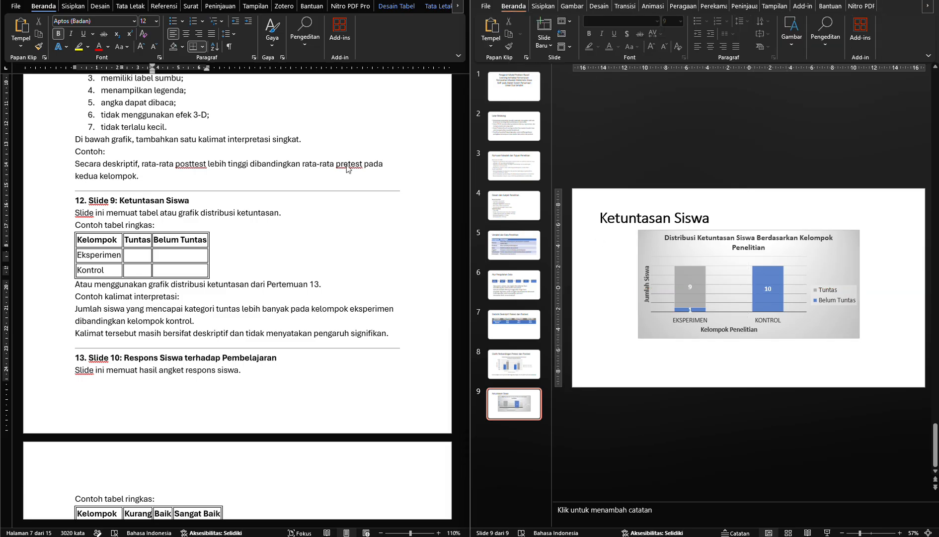
Copy the module's interpretation sentence "Jumlah siswa yang mencapai kategori tuntas... kelompok kontrol" into a new text box below slide 9's chart
left_click_drag(95, 309, 170, 323)
key("ctrl+c")
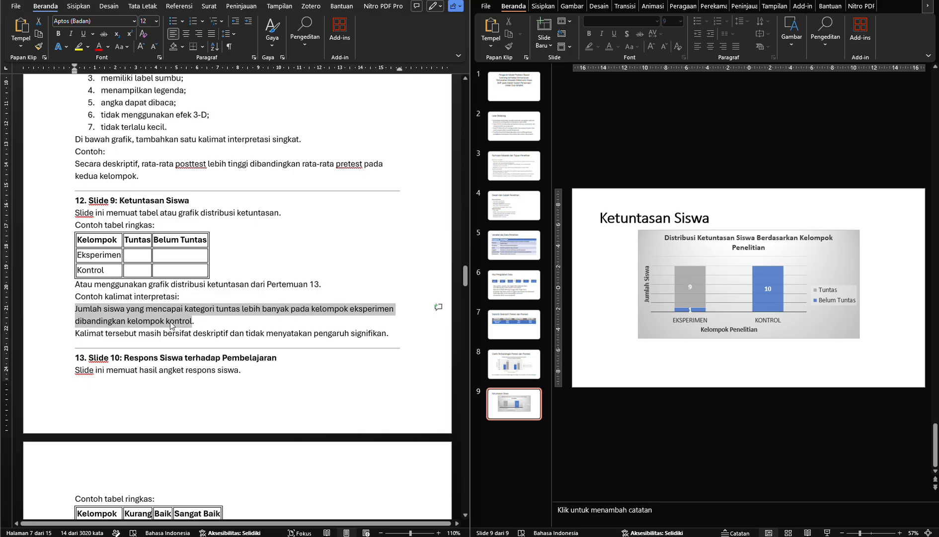
left_click(587, 345)
left_click(544, 7)
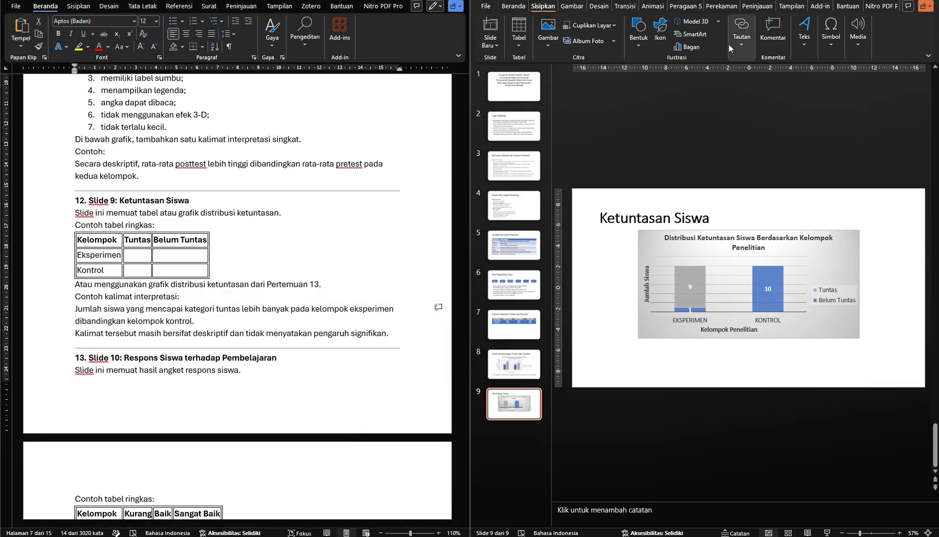
left_click(805, 31)
left_click(801, 82)
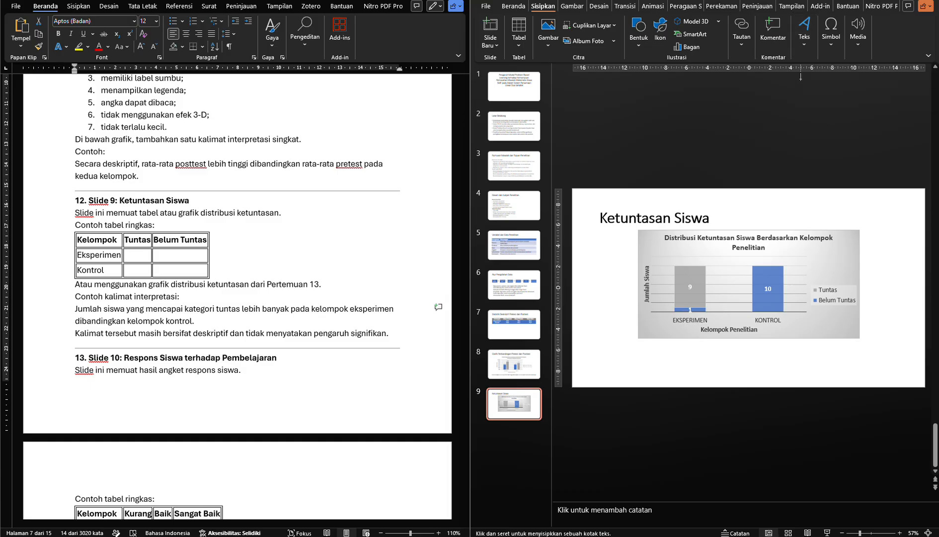
left_click(605, 367)
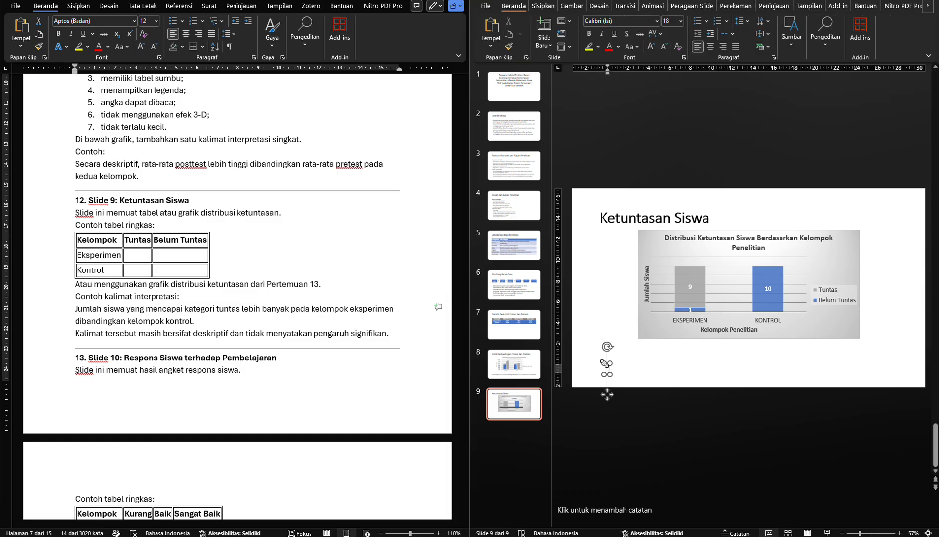
key("ctrl+v")
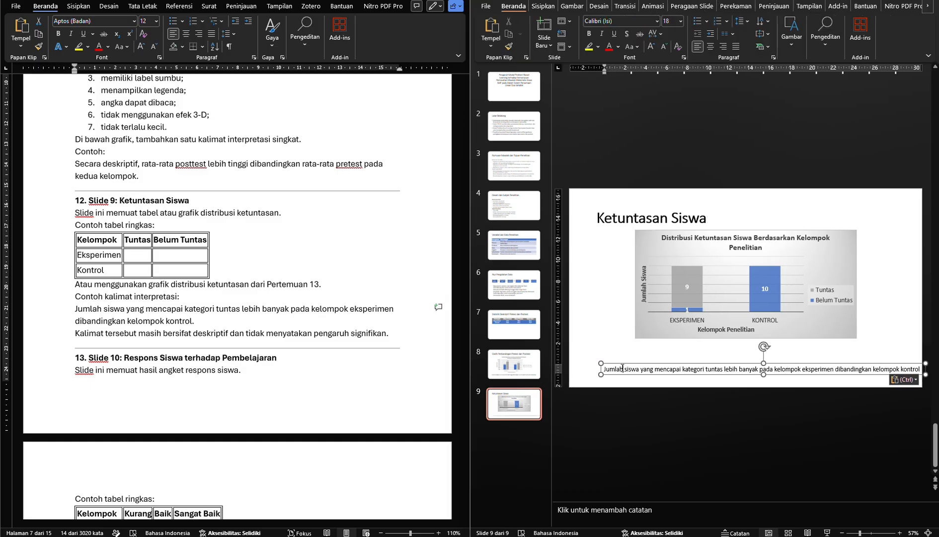
Enlarge the interpretation sentence to 20 pt and move its text box up and left, closer to the chart
key("ctrl+a")
key("ctrl+shift+period")
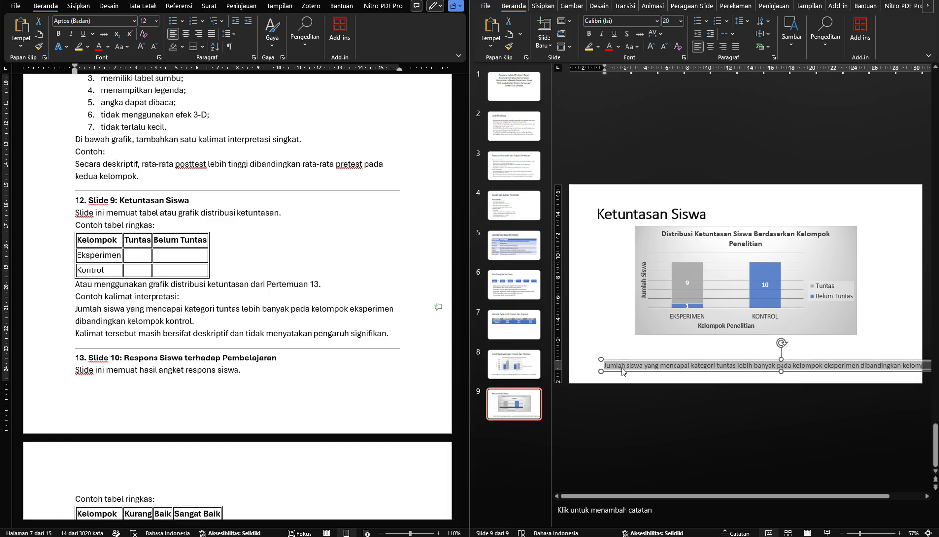
left_click_drag(622, 372, 600, 361)
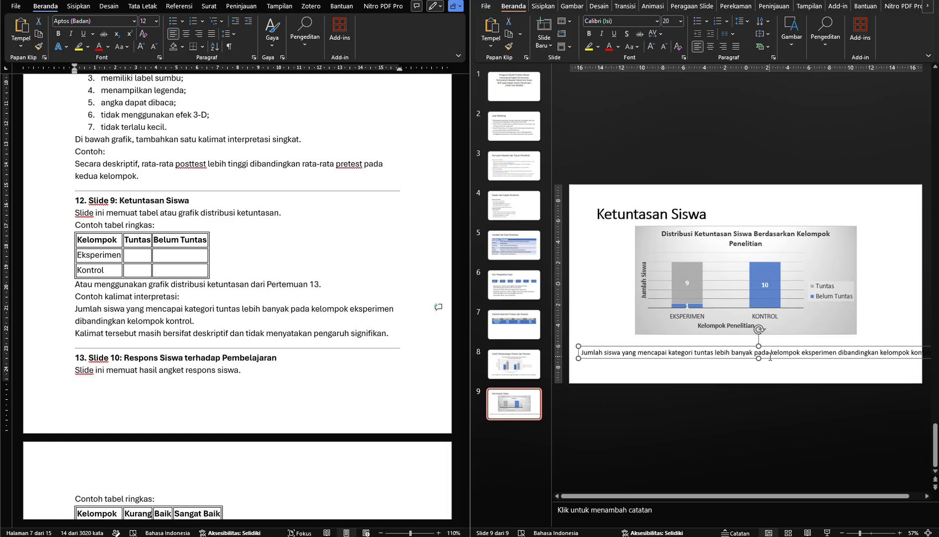
Break the interpretation sentence into two lines before "lebih banyak" and center the text
left_click(714, 353)
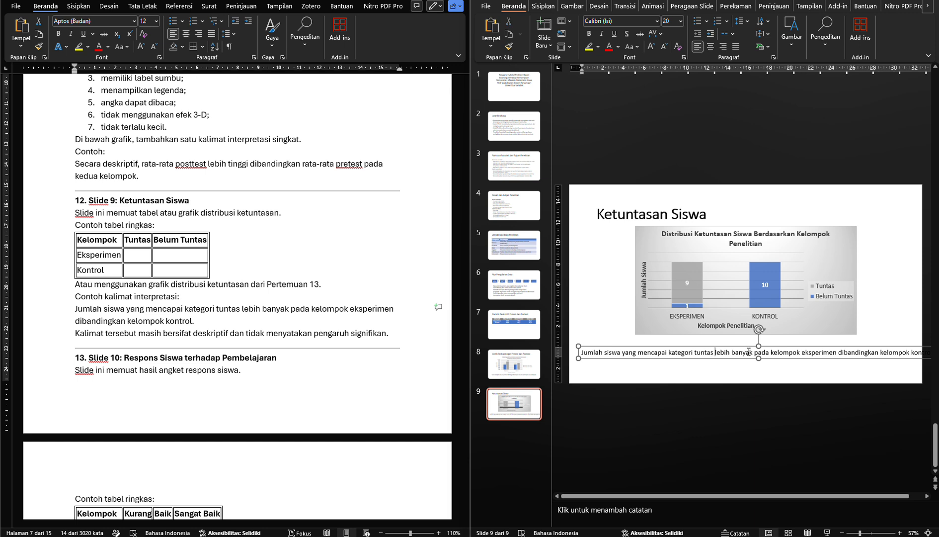
key("Return")
key("ctrl+a")
key("ctrl+e")
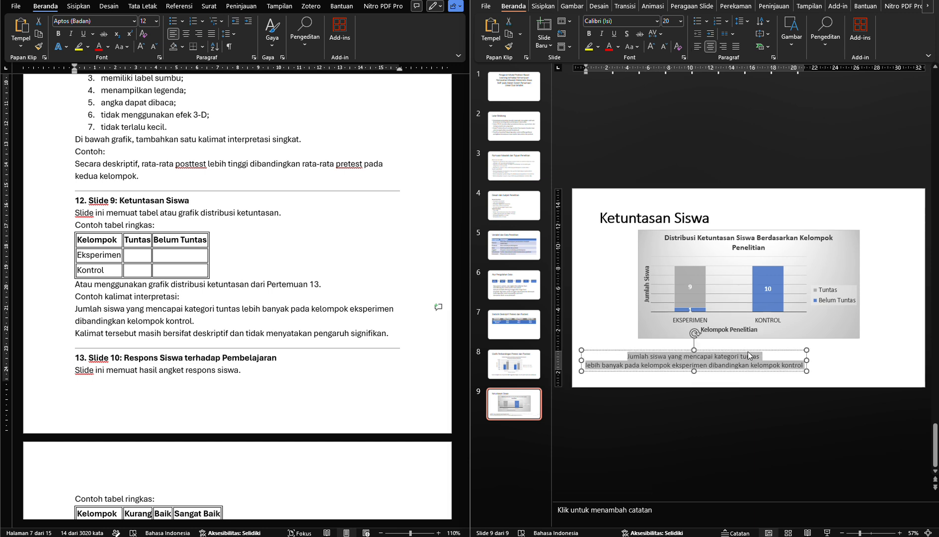
Set the font size of the two-line interpretation sentence to 24 pt
left_click_drag(748, 356, 742, 362)
key("ctrl+a")
key("ctrl+shift+period")
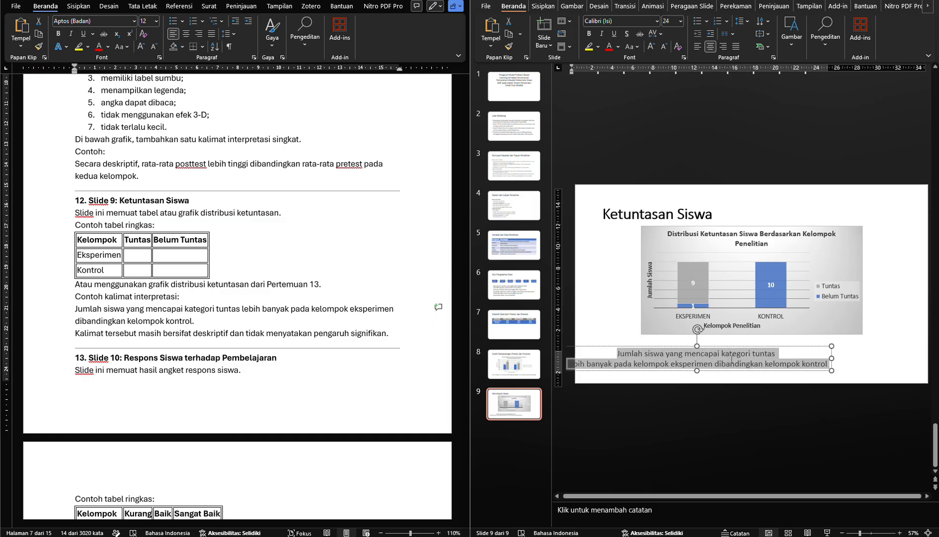
Enlarge slide 9's interpretation sentence to 28 pt and move its text box right so it sits centred below the chart
key("ctrl+shift+period")
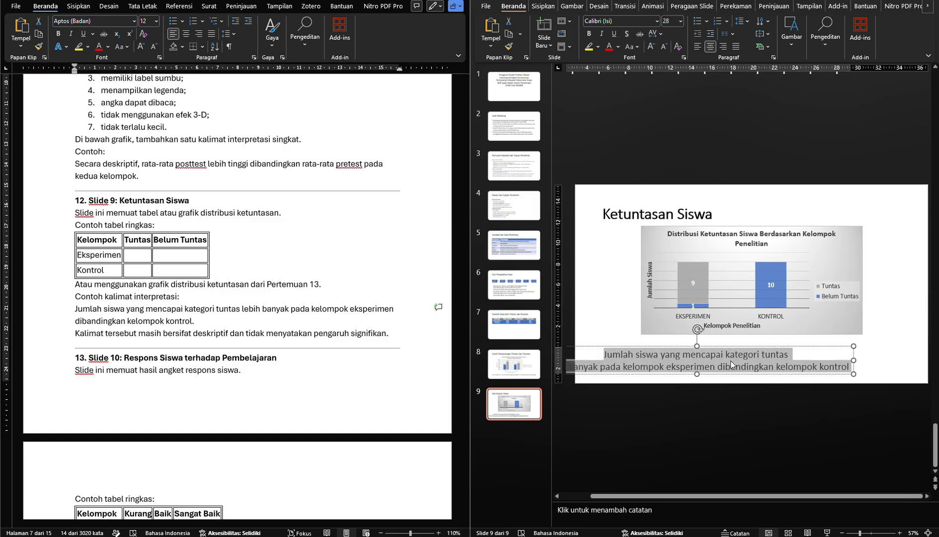
left_click_drag(728, 373, 784, 370)
left_click(587, 305)
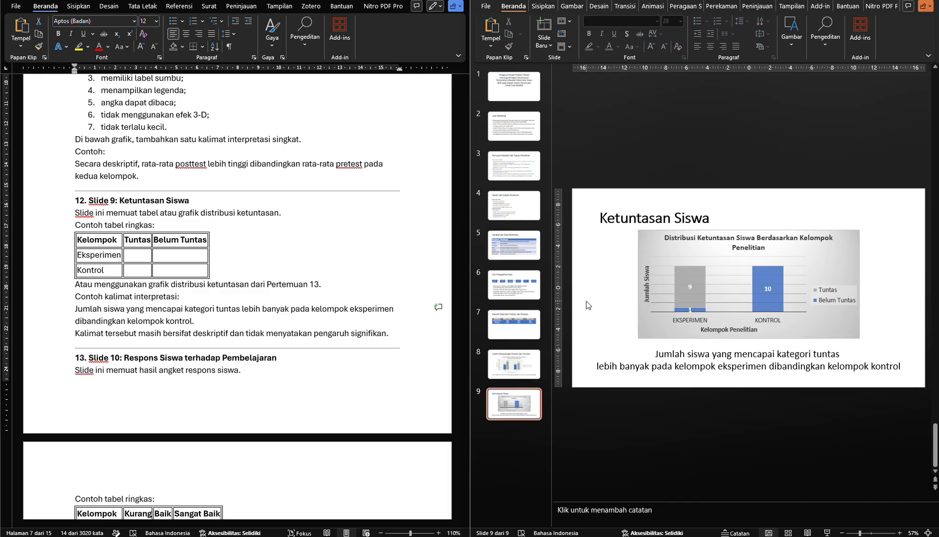
Try breaking slide 9's interpretation sentence before "kategori tuntas" instead of before "lebih banyak"
left_click(697, 353)
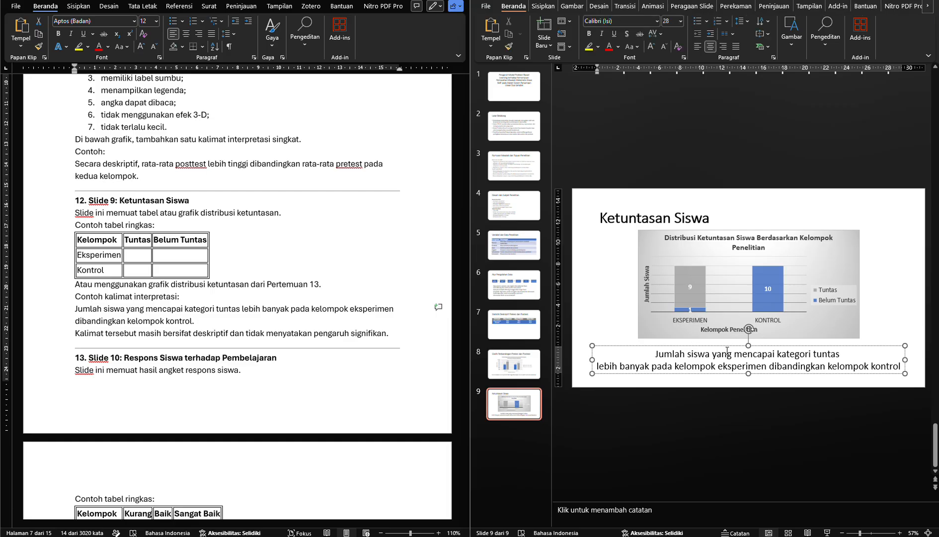
left_click(727, 354)
left_click(848, 356)
key("Left")
key("Left")
key("BackSpace")
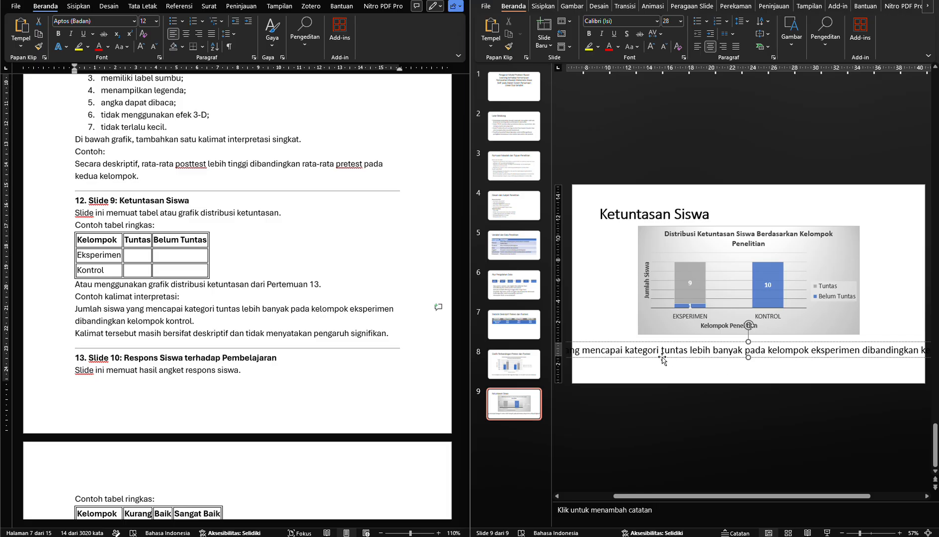
left_click(625, 352)
key("Return")
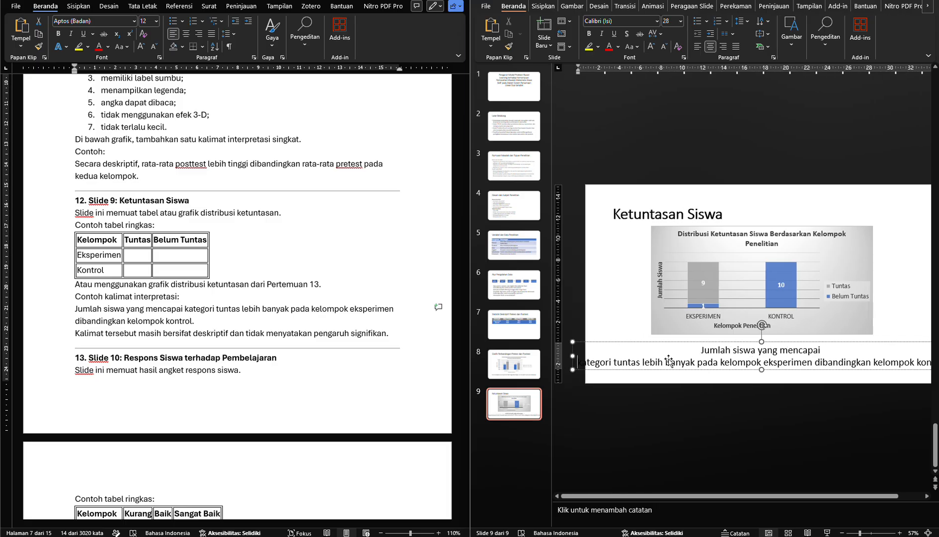
key("BackSpace")
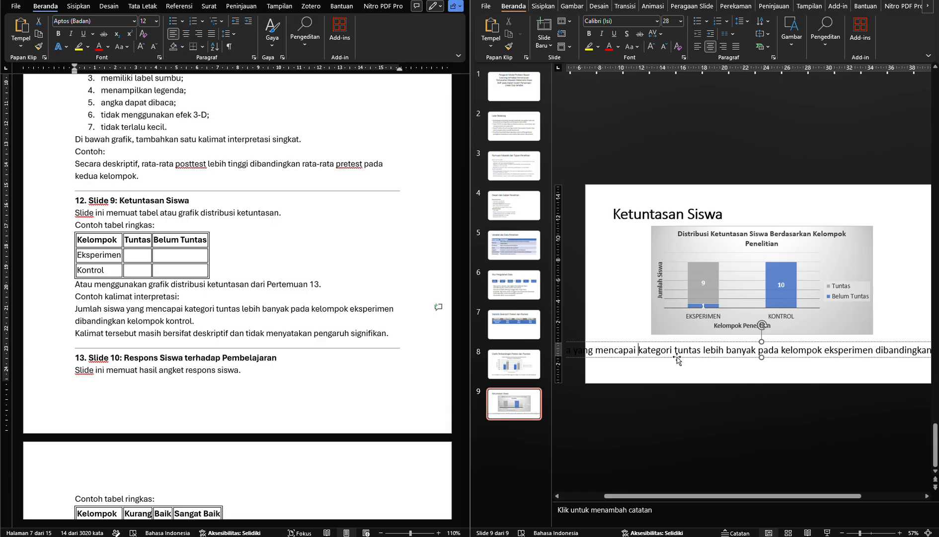
Try the interpretation sentence's line break before "banyak", and restore it before "lebih banyak"
left_click(731, 354)
key("Return")
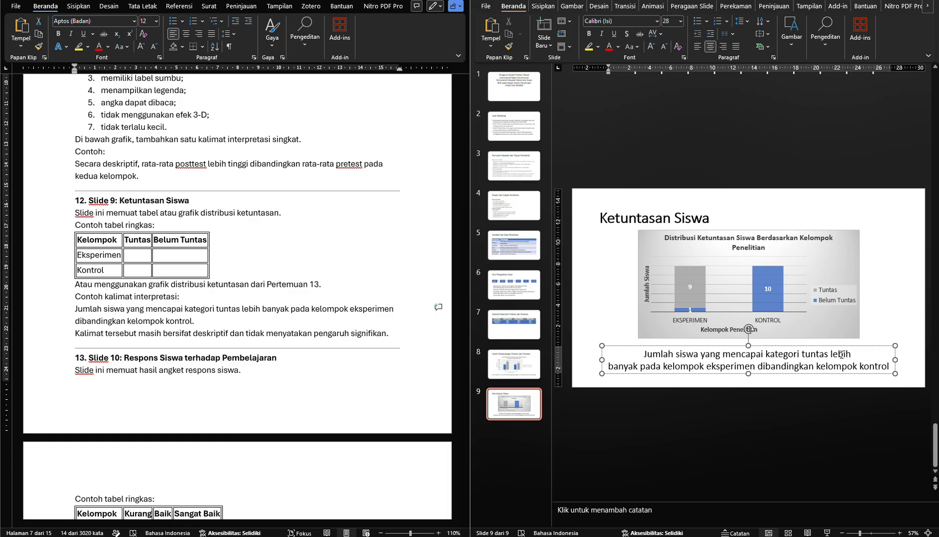
left_click(612, 363)
key("BackSpace")
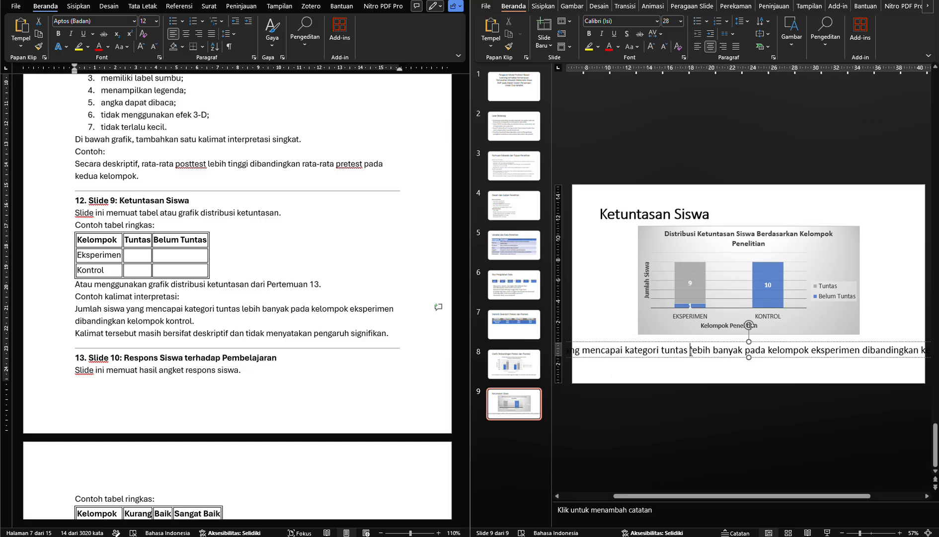
key("Return")
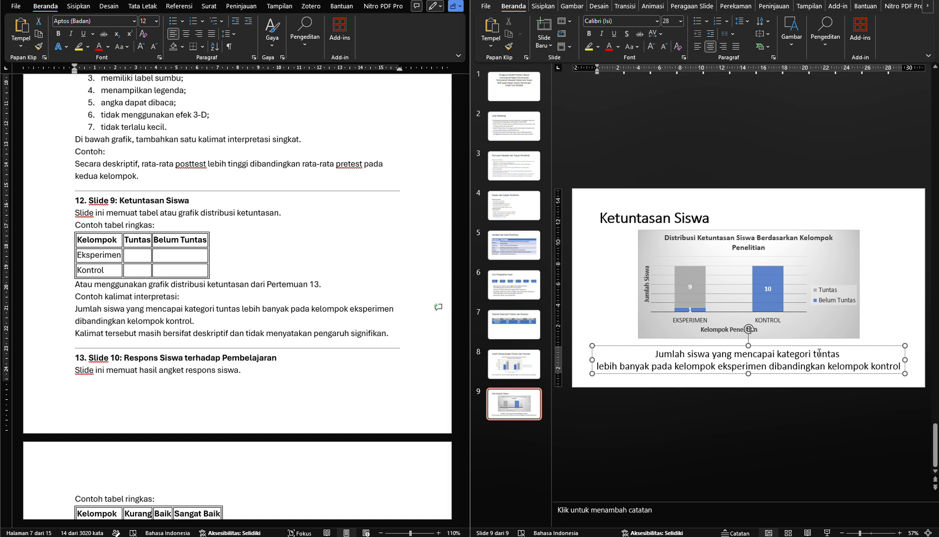
left_click(595, 314)
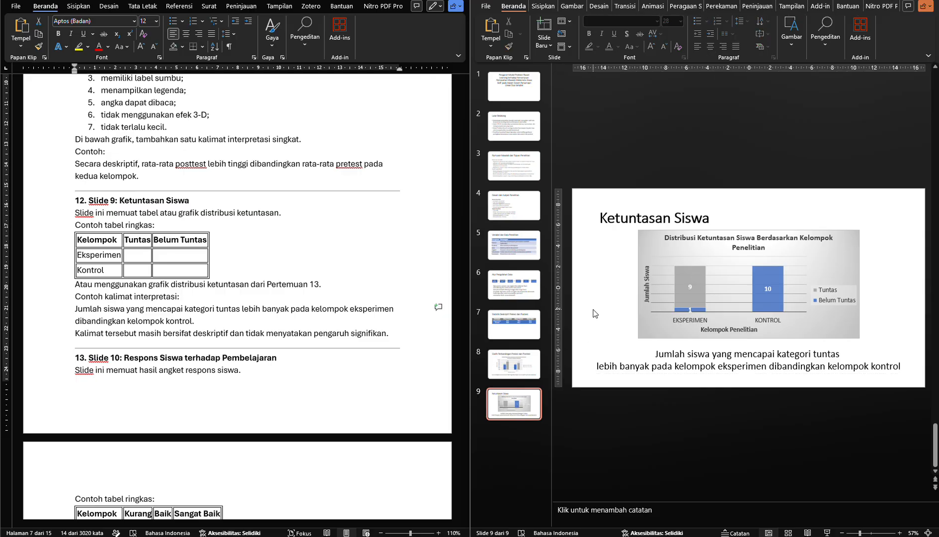
Add a new slide with title and content placeholders after slide 9 for the module's Slide 10 section
left_click_drag(75, 309, 192, 321)
scroll(284, 298, "down", 1)
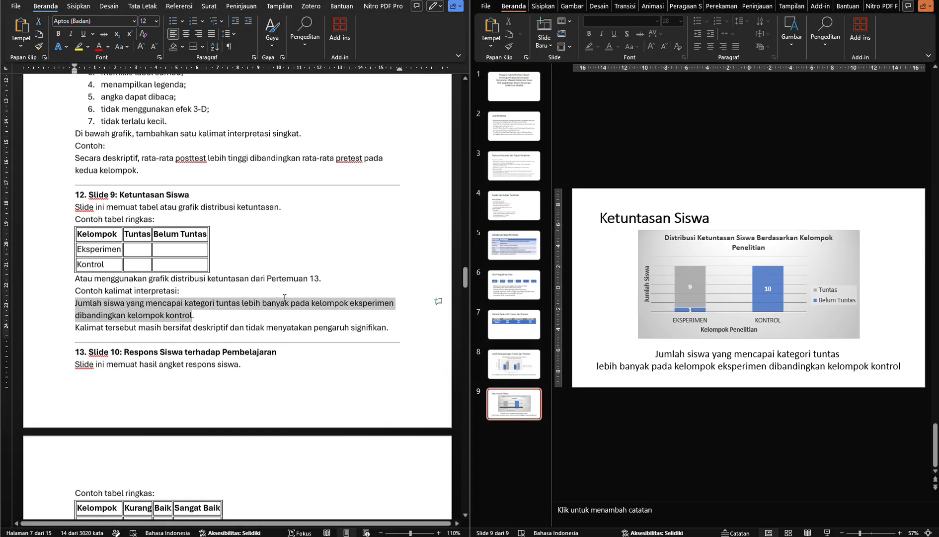
scroll(284, 298, "down", 3)
scroll(284, 298, "down", 1)
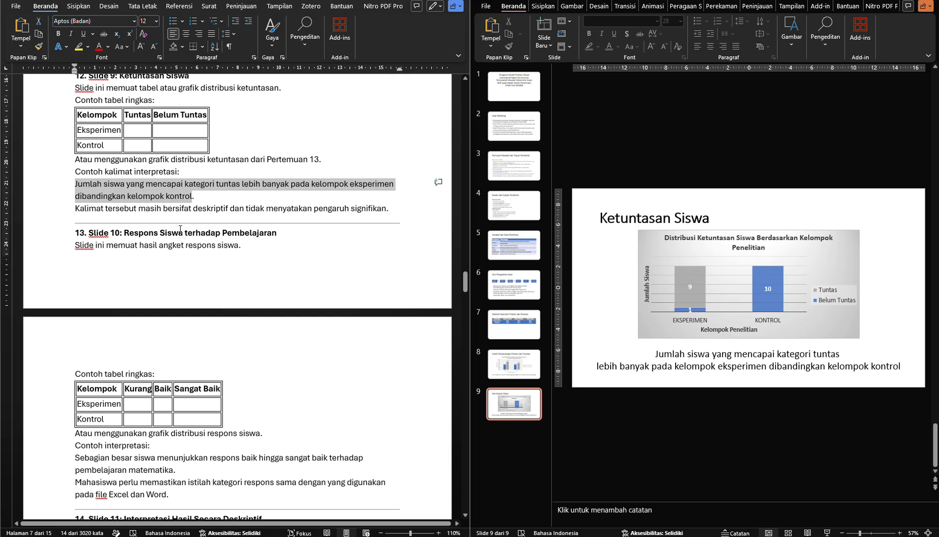
left_click(544, 46)
left_click(614, 91)
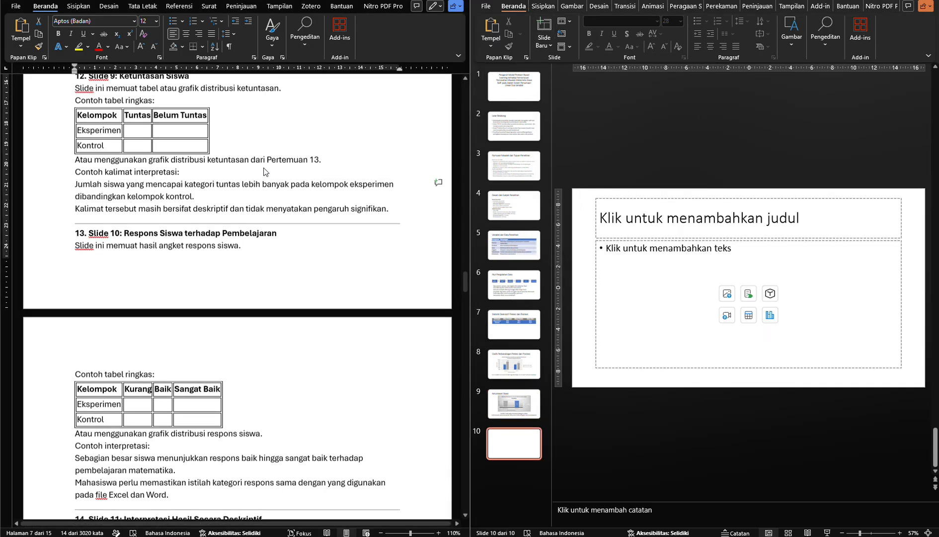
Copy the module heading "Respons Siswa terhadap Pembelajaran" into slide 10's title
scroll(264, 172, "down", 2)
scroll(264, 171, "up", 2)
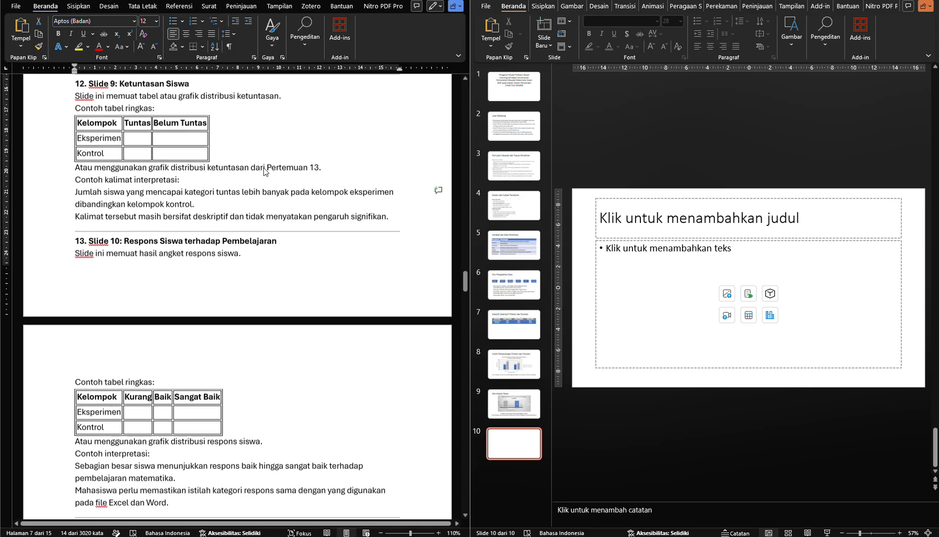
scroll(253, 175, "down", 2)
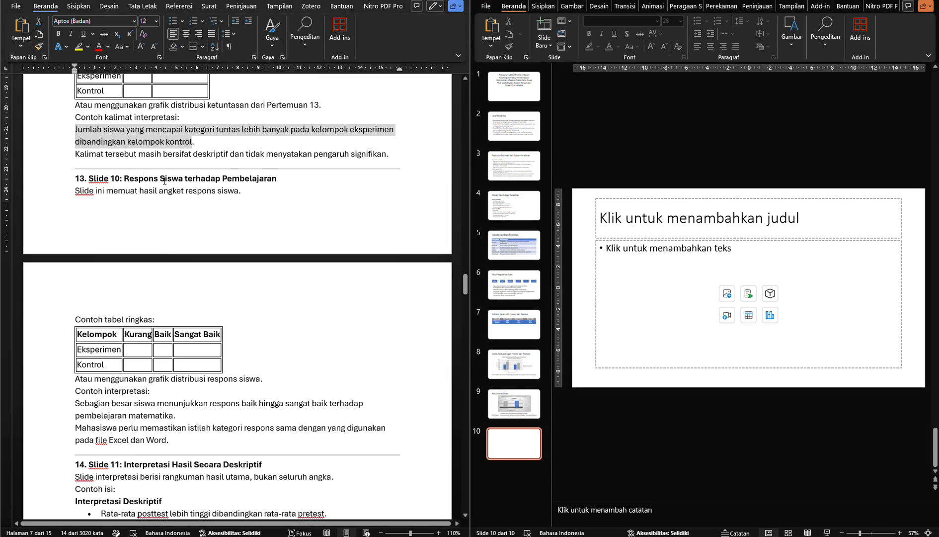
left_click_drag(124, 179, 277, 179)
key("ctrl+c")
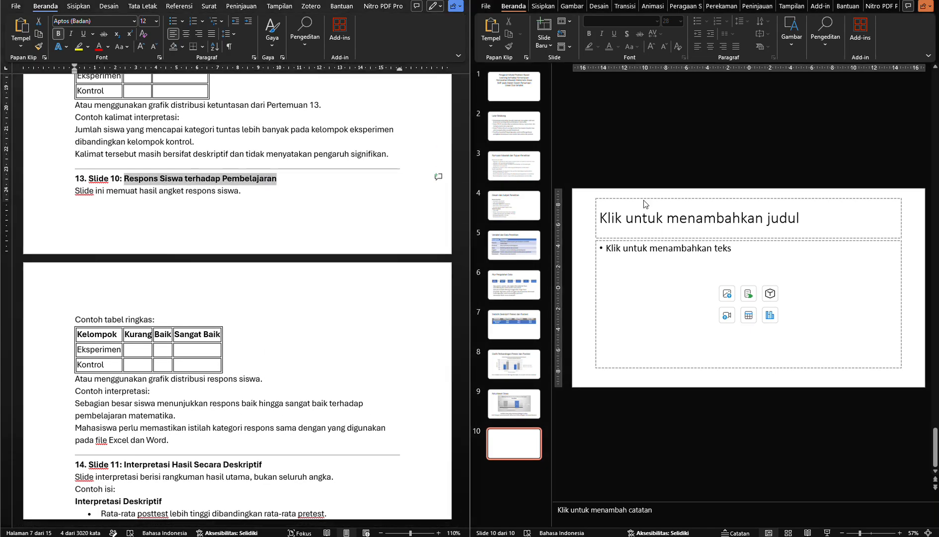
left_click(642, 219)
key("ctrl+v")
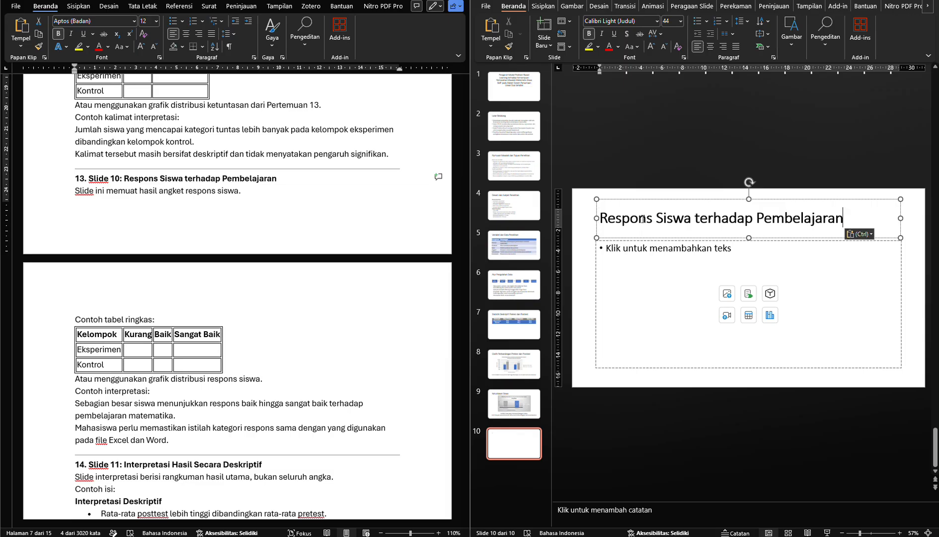
Switch to Excel and copy the "Distribusi Respons Siswa terhadap Pembelajaran Matematika" chart from the Grafik Respons sheet
scroll(214, 197, "down", 2)
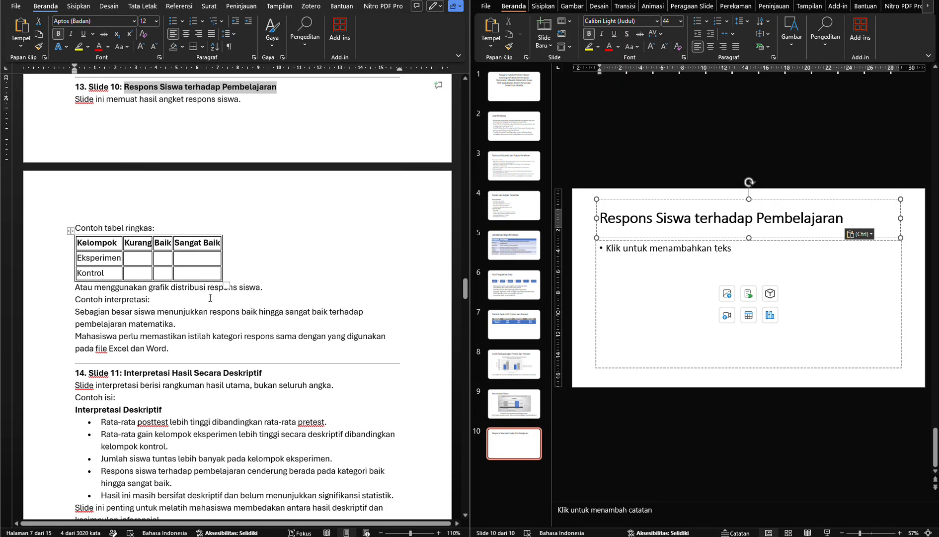
left_click(193, 309)
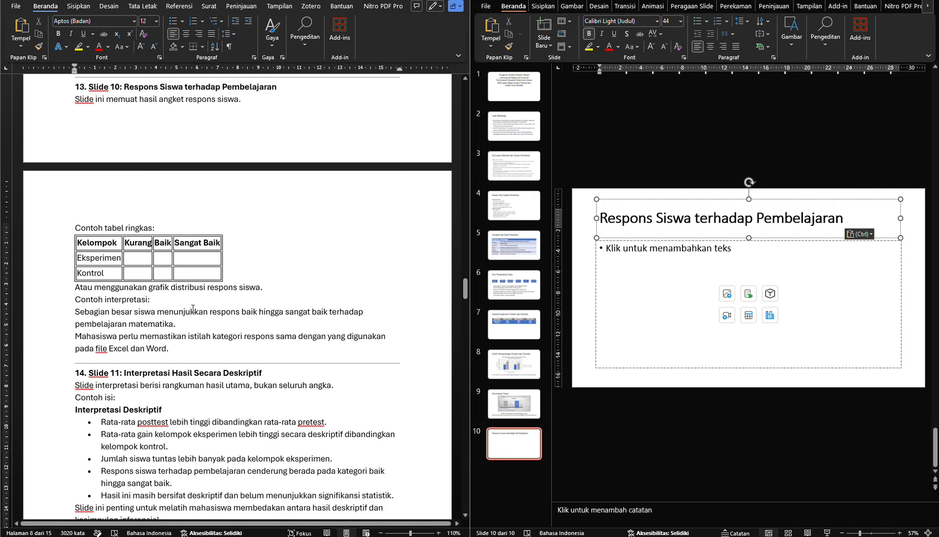
left_click(175, 294)
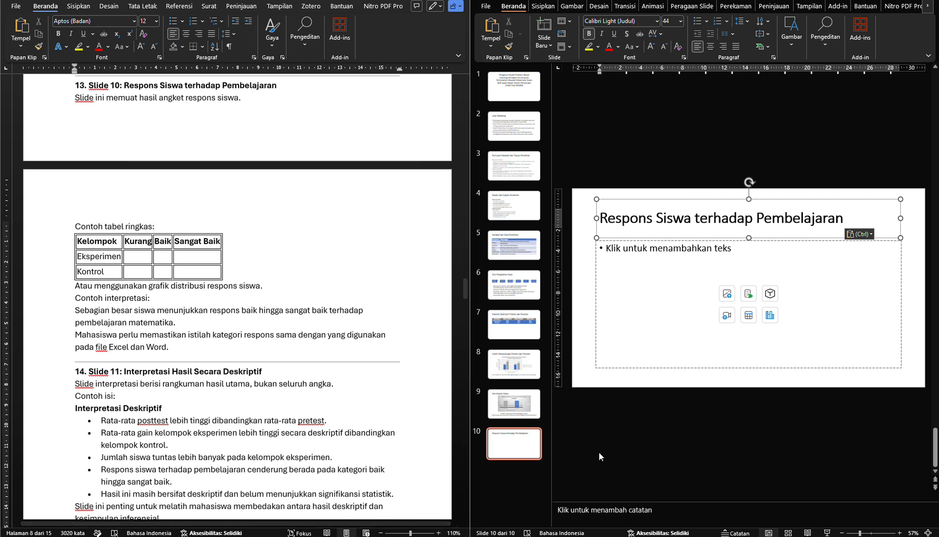
left_click(600, 536)
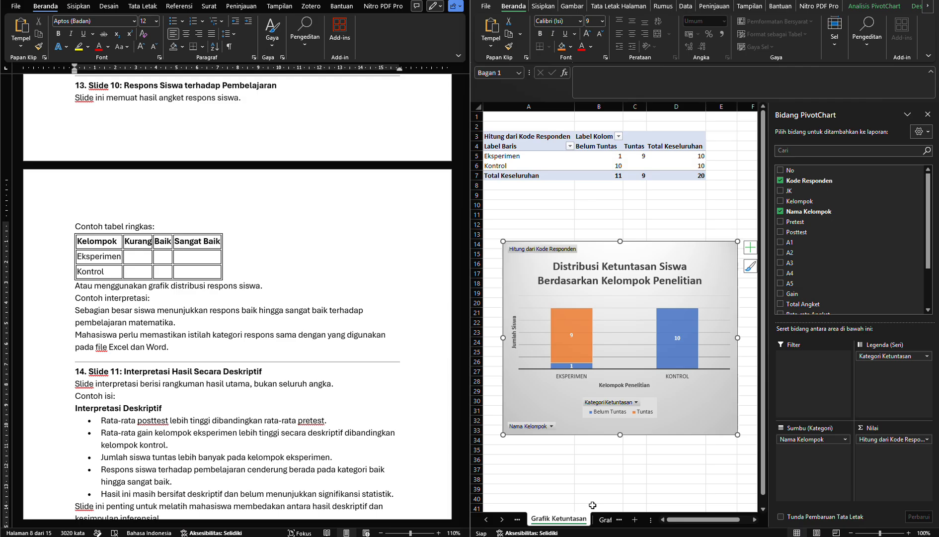
left_click(601, 522)
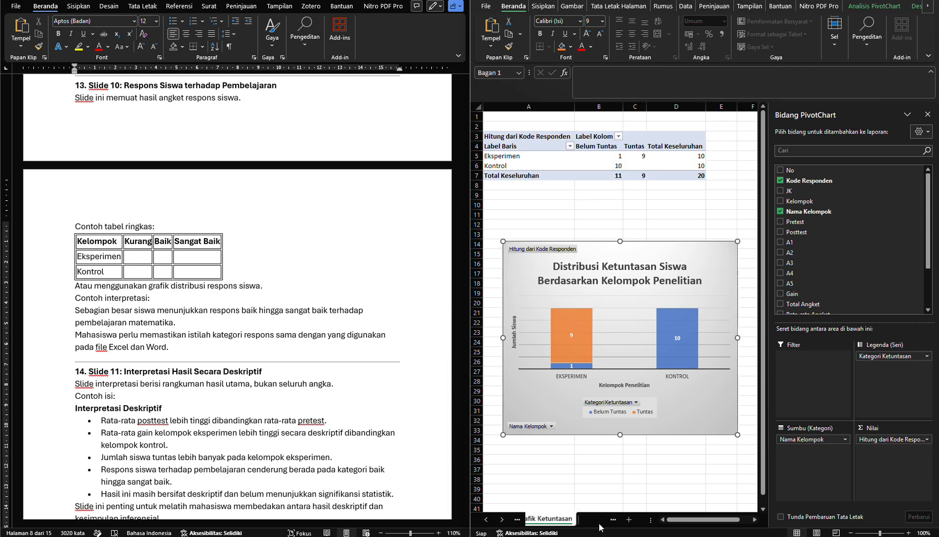
left_click(523, 274)
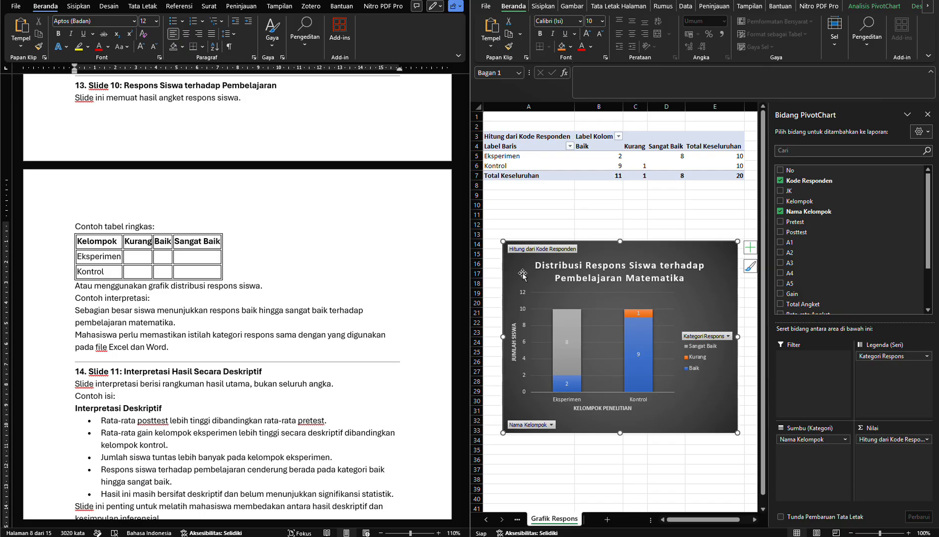
right_click(523, 273)
key("Escape")
Return to PowerPoint and paste the copied student response chart onto slide 10 below the title
key("alt+Tab")
left_click(621, 276)
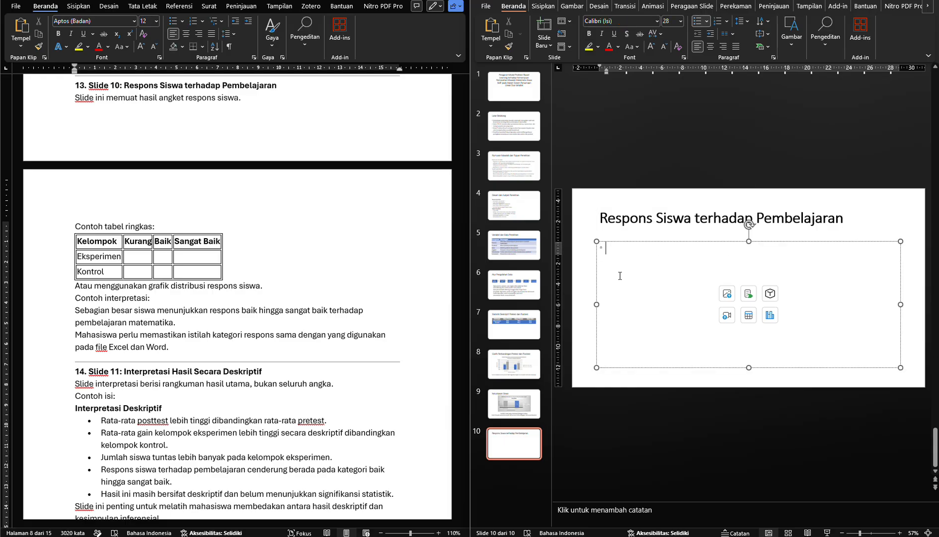
key("Escape")
key("Escape")
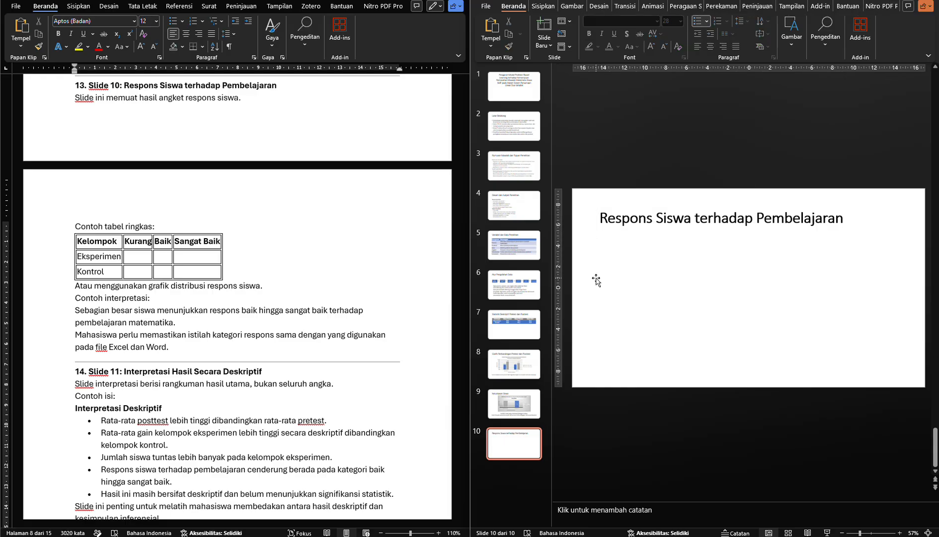
key("ctrl+v")
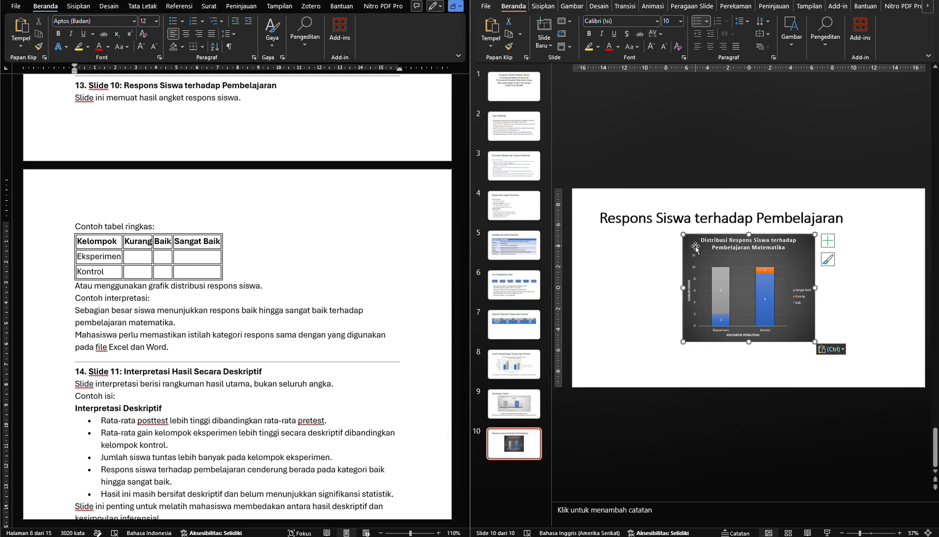
Set the font size of slide 10's chart text to 18 pt
key("ctrl+shift+period")
key("ctrl+shift+period")
key("ctrl+shift+period")
key("ctrl+shift+period")
key("ctrl+shift+period")
key("ctrl+shift+period")
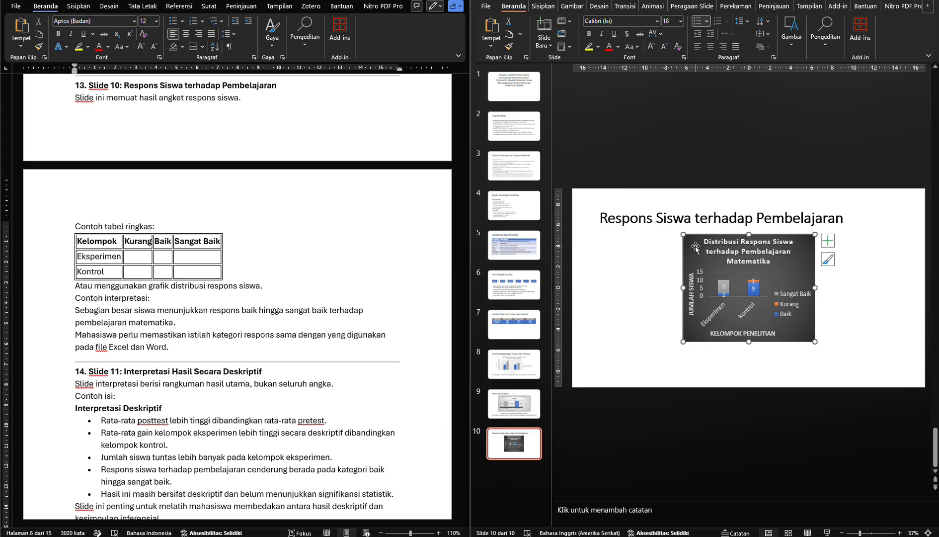
key("ctrl+shift+period")
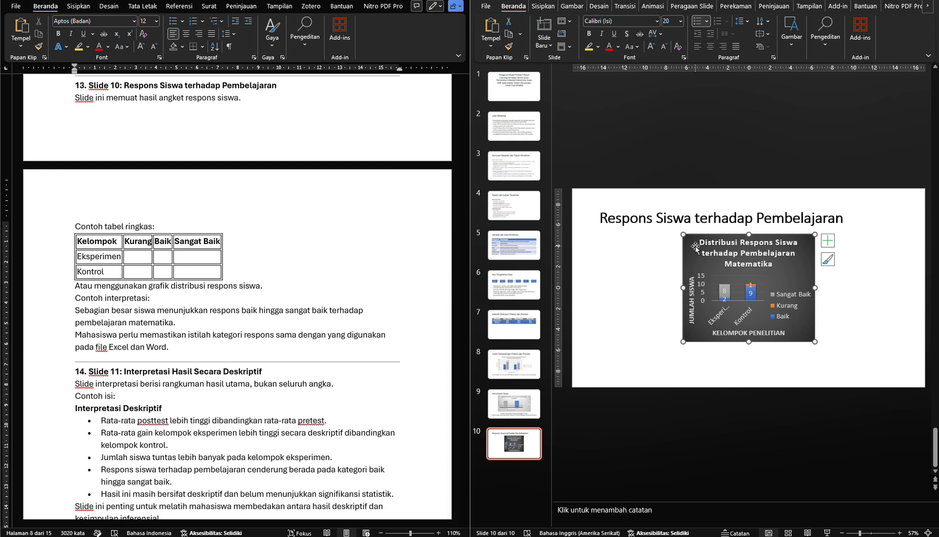
key("ctrl+shift+comma")
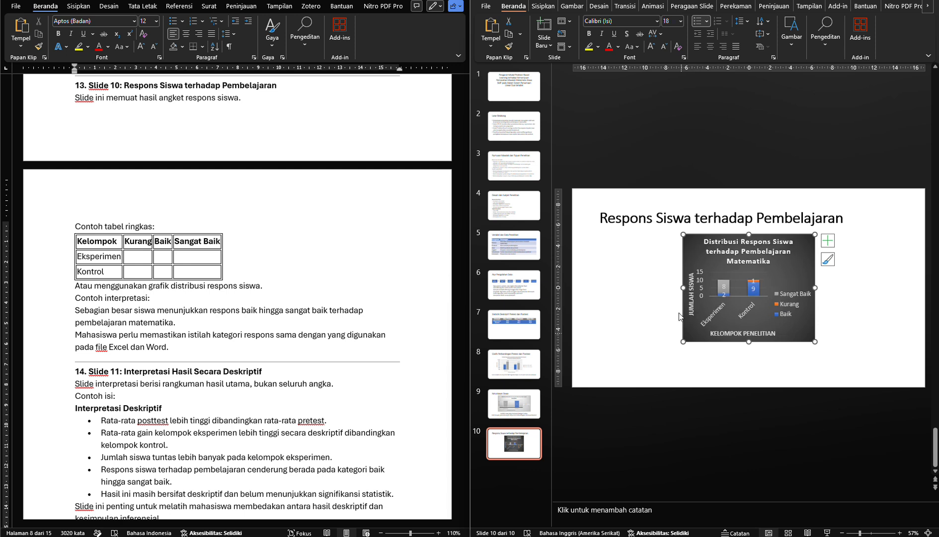
Widen slide 10's response chart on both sides to nearly the full slide width and nudge it slightly right
left_click_drag(684, 287, 602, 288)
left_click_drag(815, 287, 892, 280)
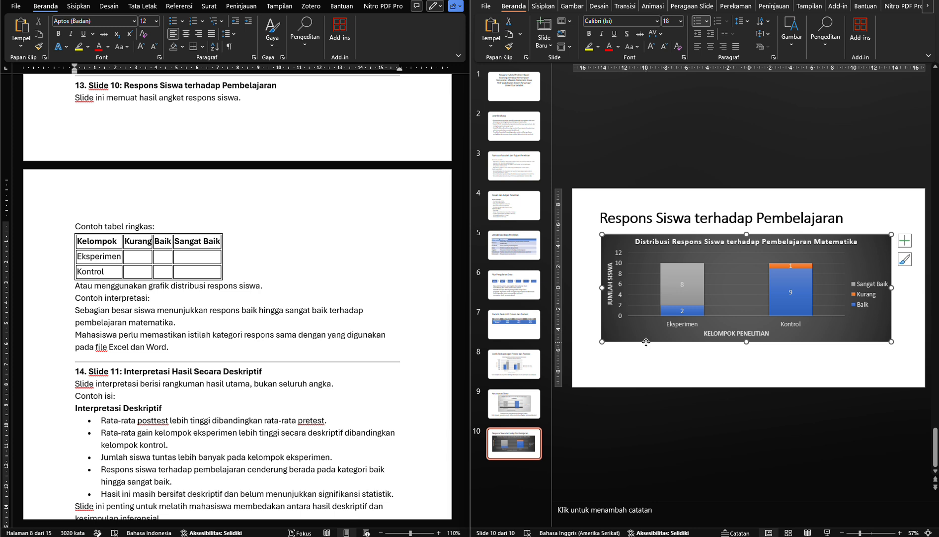
left_click_drag(647, 343, 649, 342)
left_click(258, 328)
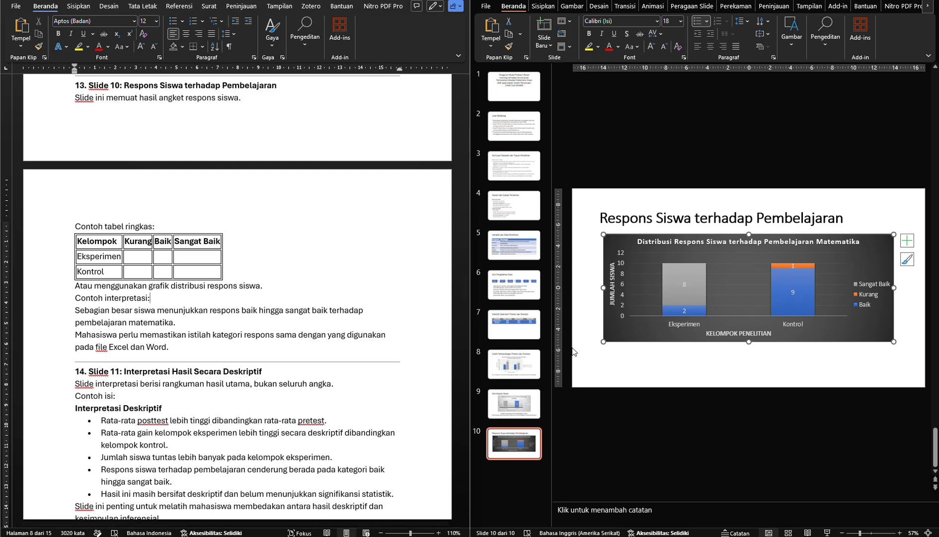
left_click(601, 342)
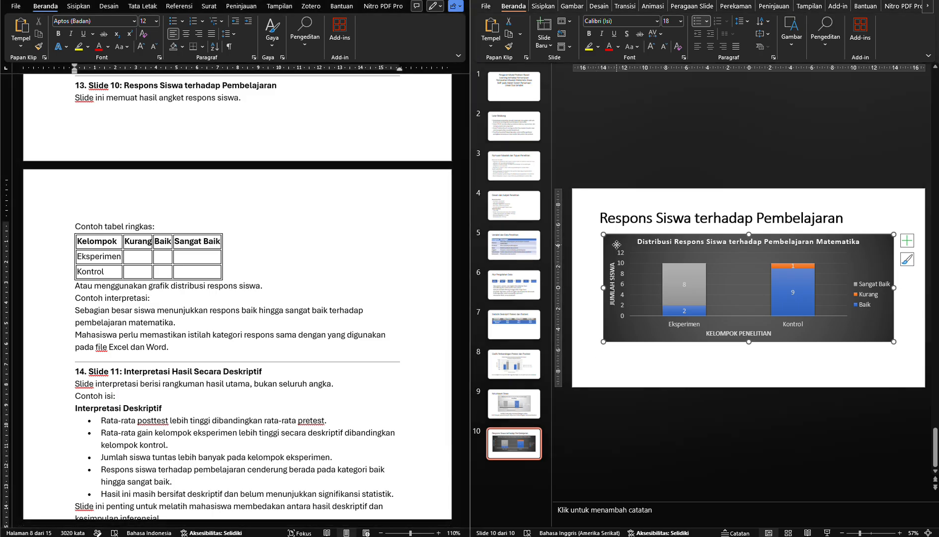
left_click(928, 6)
left_click(928, 6)
left_click(897, 6)
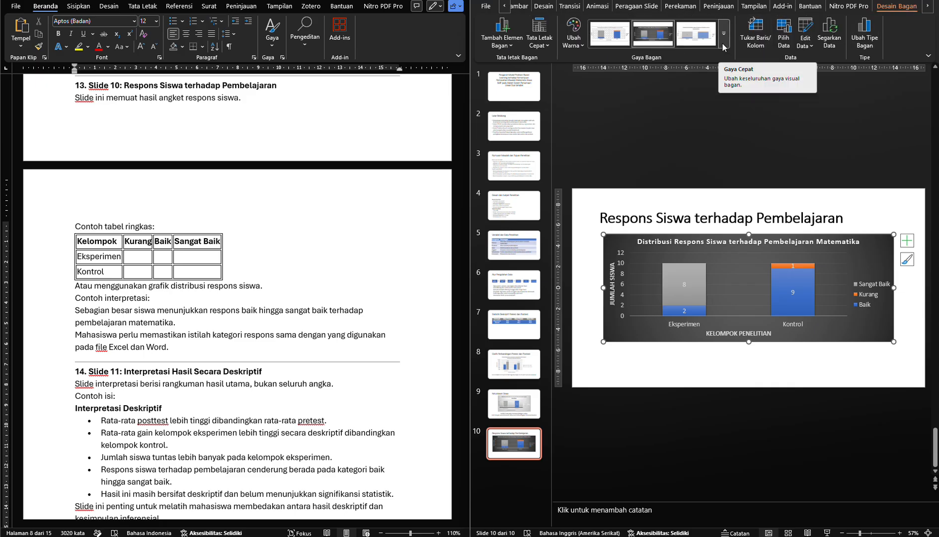
left_click(574, 32)
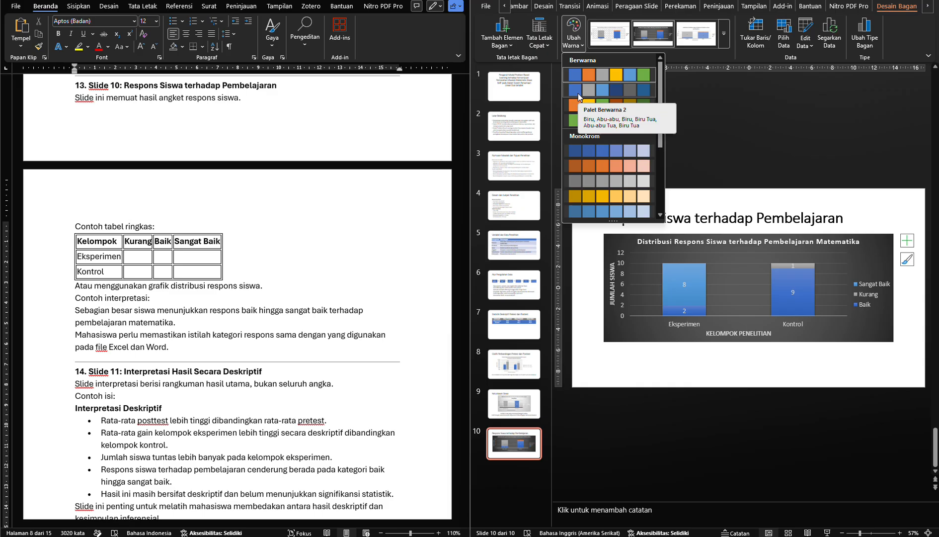
left_click(586, 261)
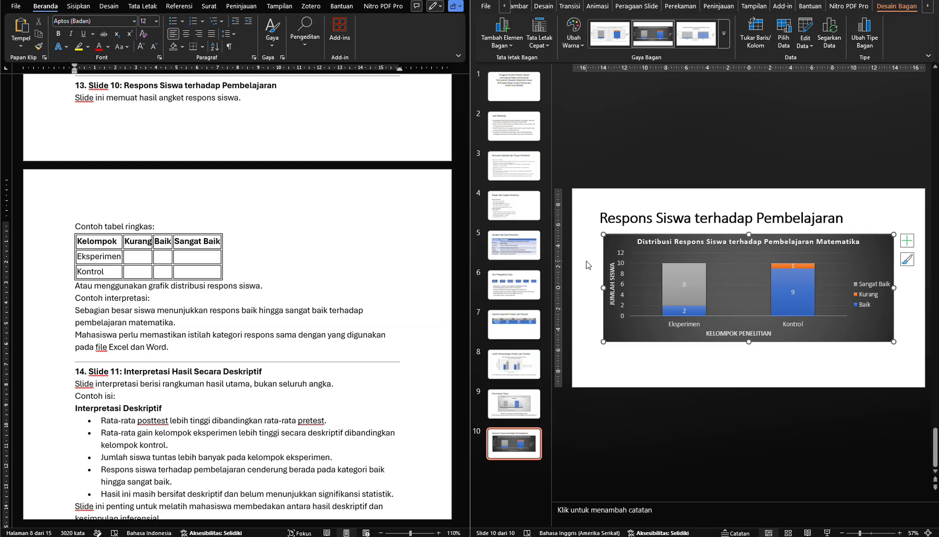
Copy the interpretation sentence starting "Sebagian besar siswa menunjukkan respons baik" from the Word module's Slide 10 section
left_click(587, 262)
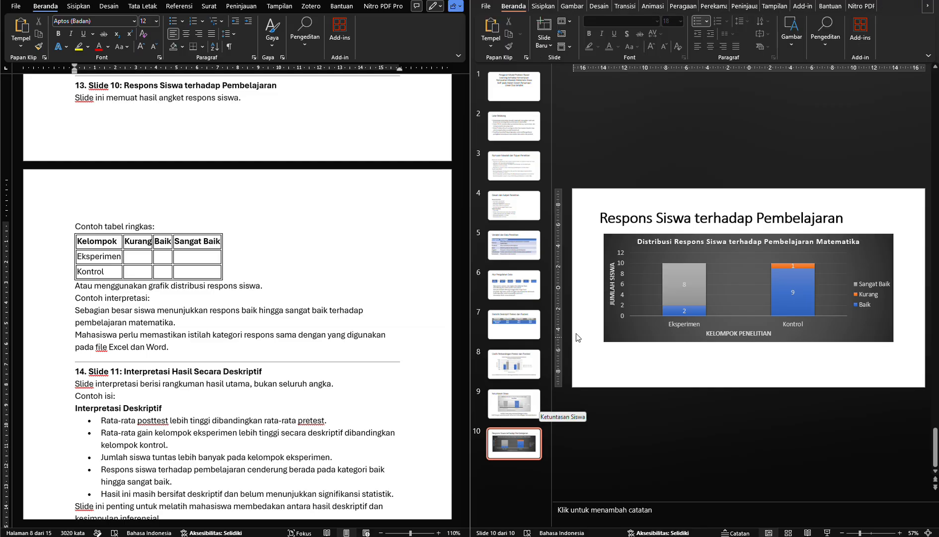
left_click(209, 300)
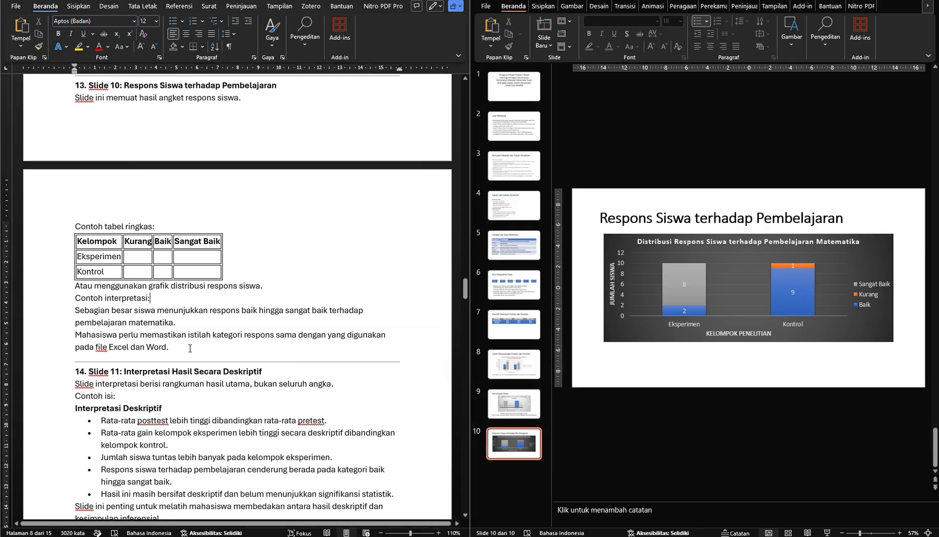
key("Up")
left_click_drag(110, 312, 174, 323)
key("ctrl+c")
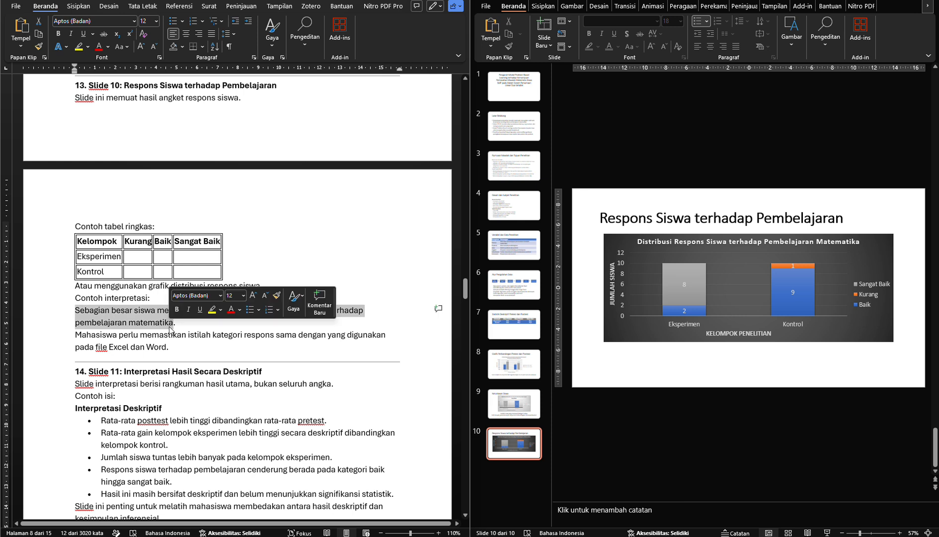
Insert a text box below slide 10's response chart and paste the copied interpretation sentence into it
left_click(578, 364)
left_click(540, 7)
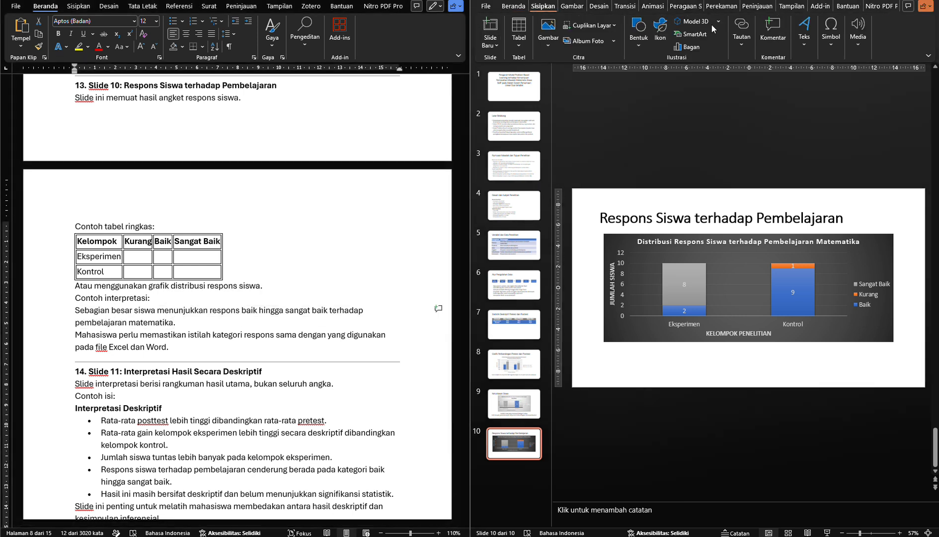
left_click(805, 33)
left_click(802, 81)
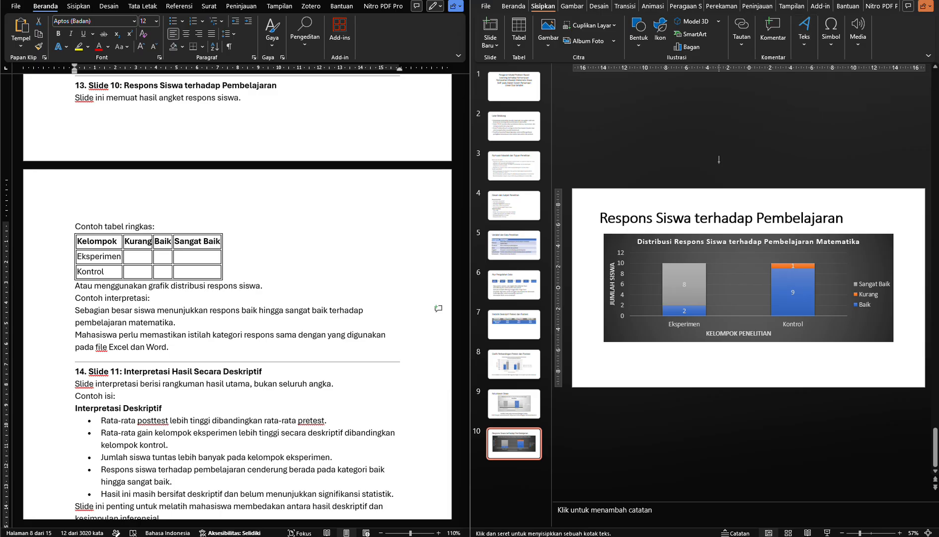
left_click(596, 358)
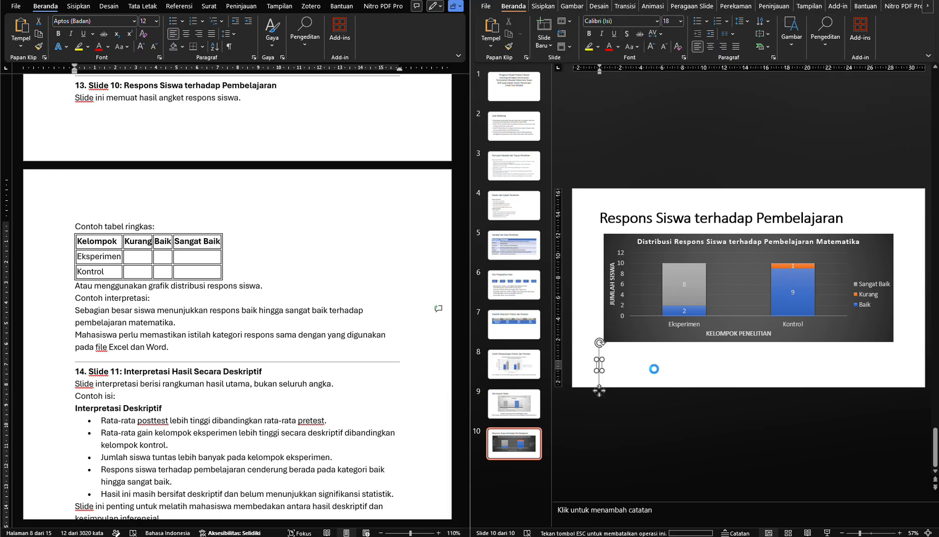
key("ctrl+v")
Enlarge all of the interpretation text on slide 10 to 28 pt
key("ctrl+a")
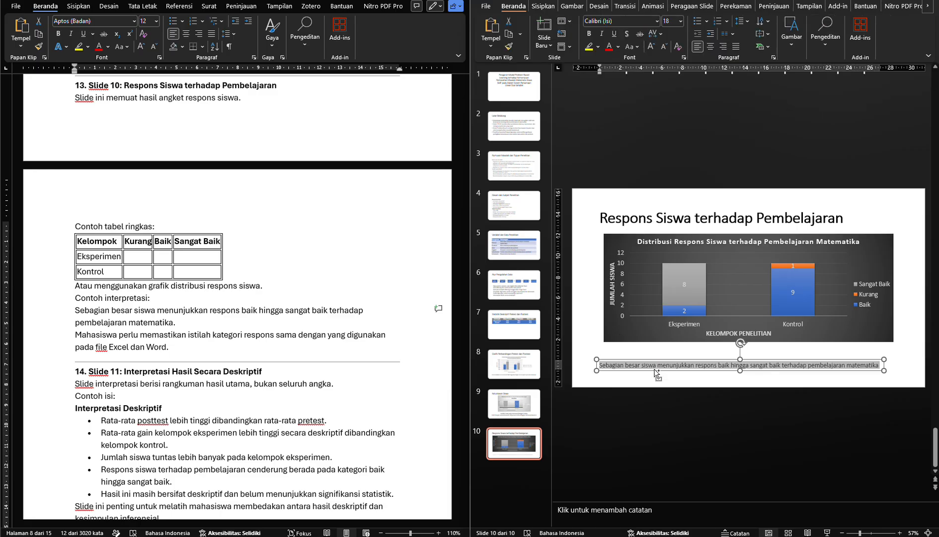
key("ctrl+shift+period")
key("ctrl+shift+period")
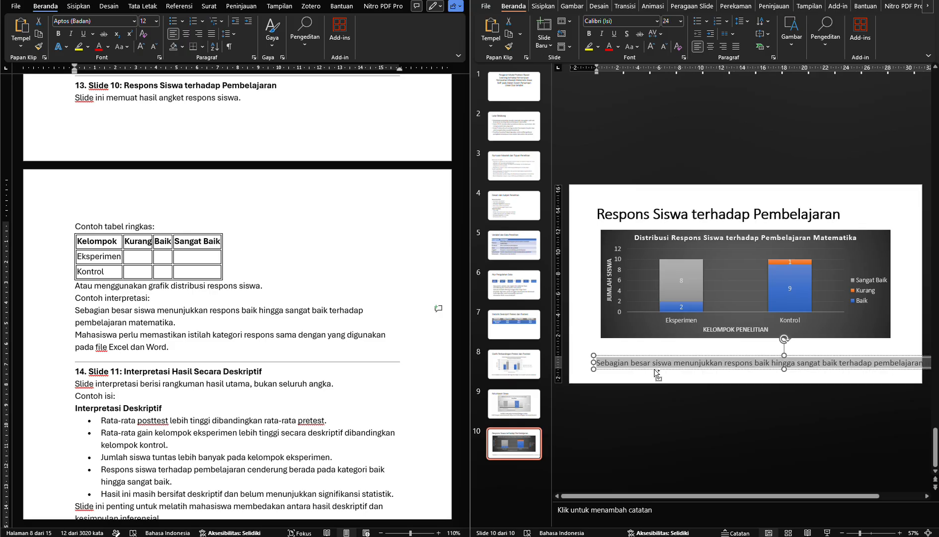
key("ctrl+shift+period")
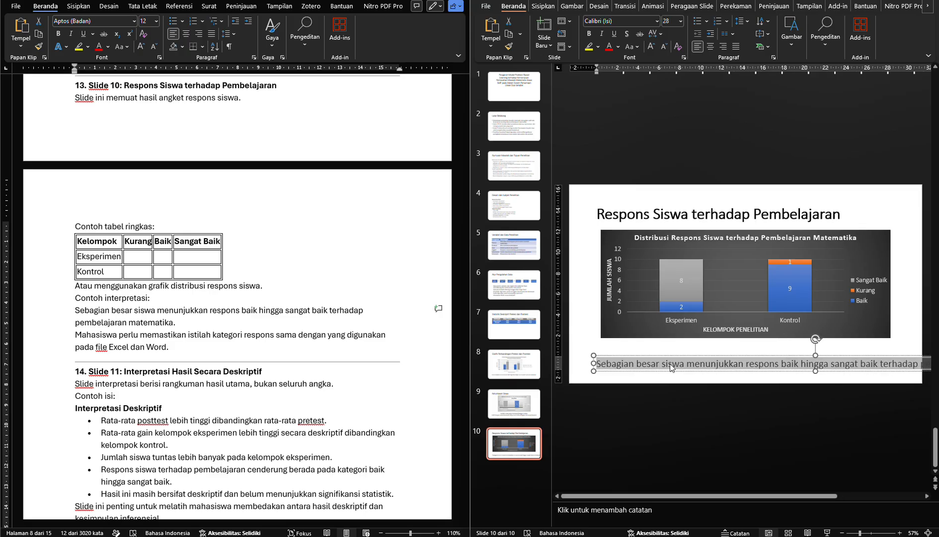
Move the interpretation text box up close beneath the chart and break its sentence into two lines before "terhadap"
mouse_move(671, 368)
left_mouse_down()
mouse_move(567, 383)
mouse_move(659, 355)
left_mouse_up()
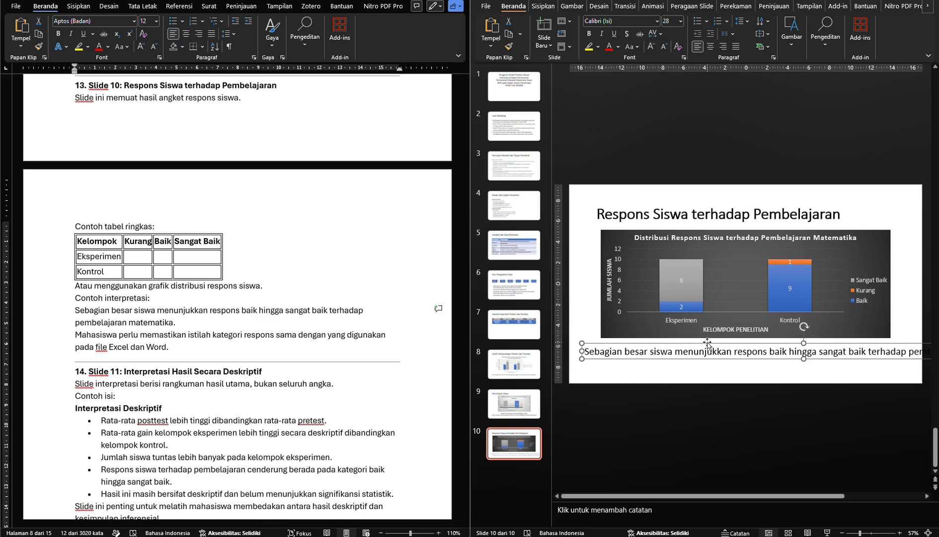
left_click(789, 351)
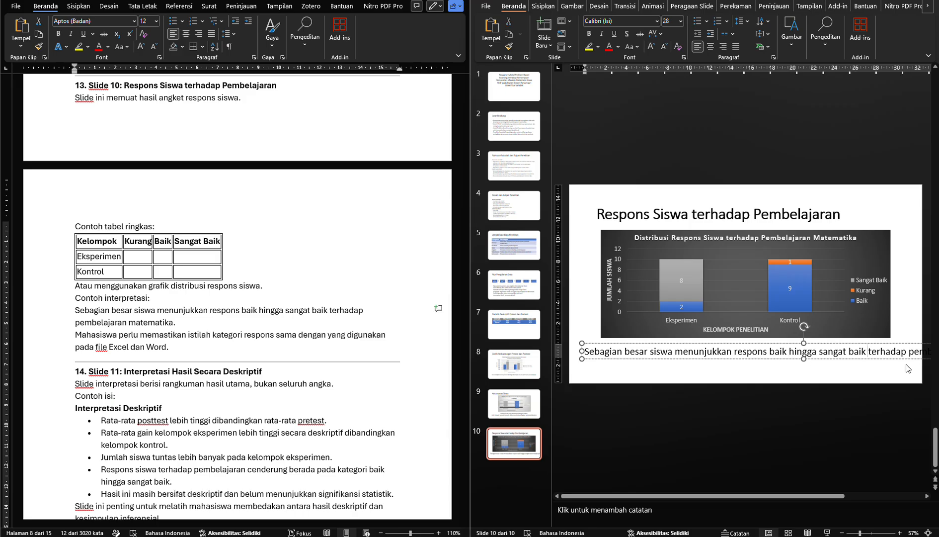
key("Return")
Center the two-line interpretation text and reposition its box centrally beneath slide 10's chart
key("ctrl+a")
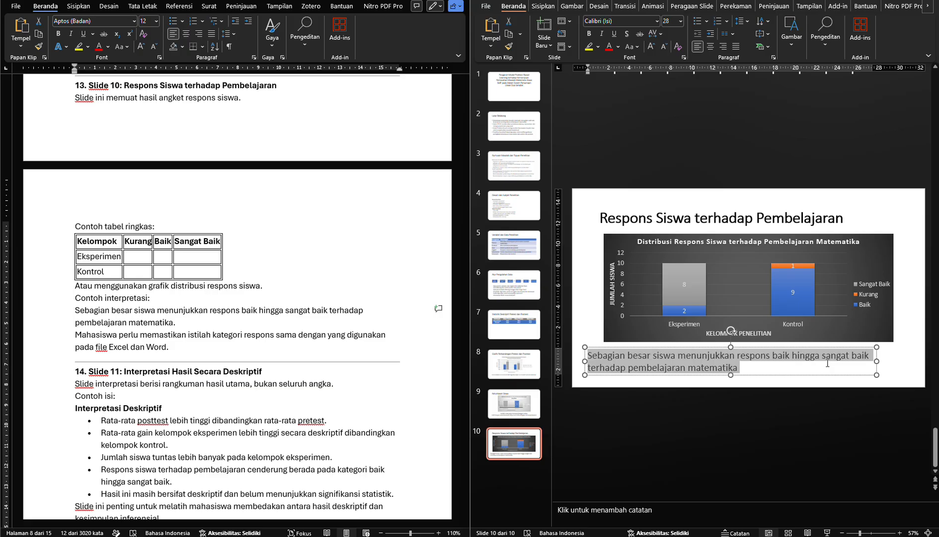
key("ctrl+e")
left_click_drag(812, 375, 829, 370)
left_click(593, 297)
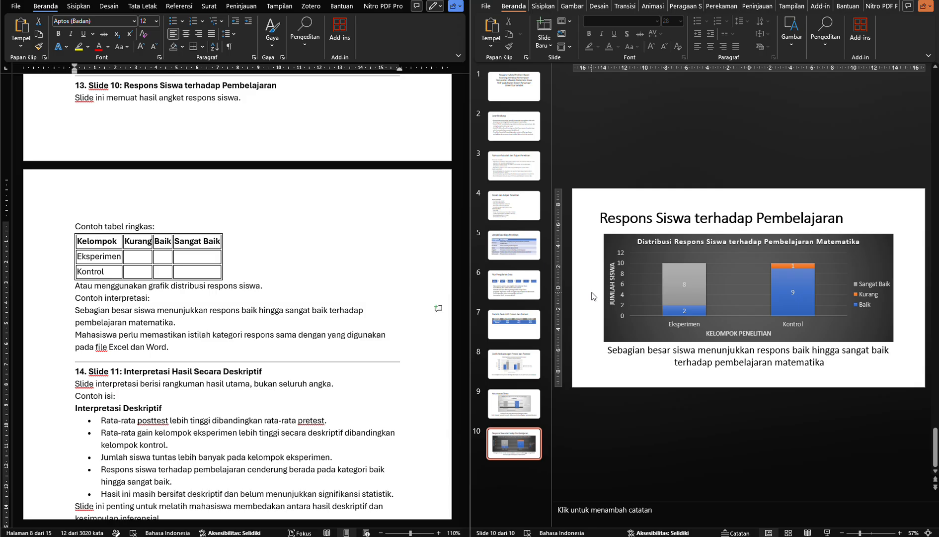
Add slide 11 with a title and content layout after the student response slide
triple_click(304, 316)
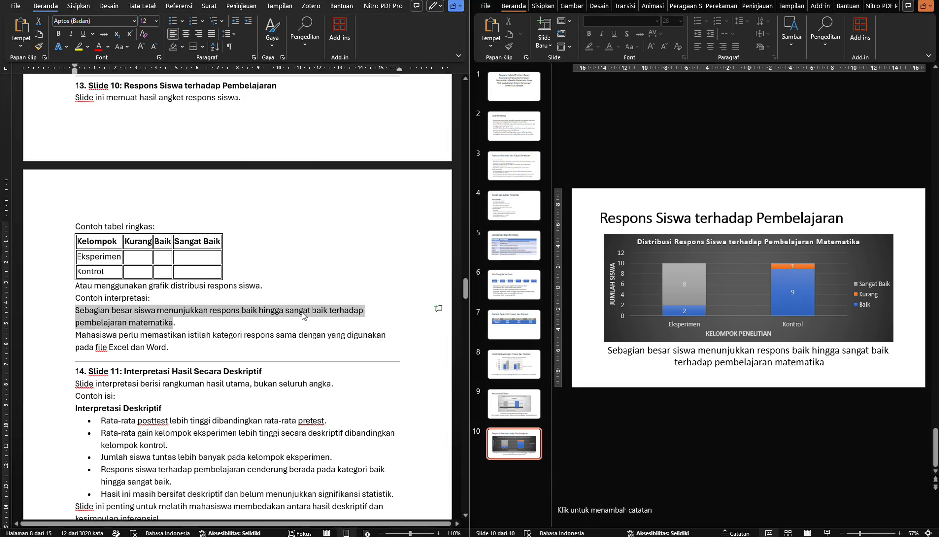
scroll(304, 316, "down", 3)
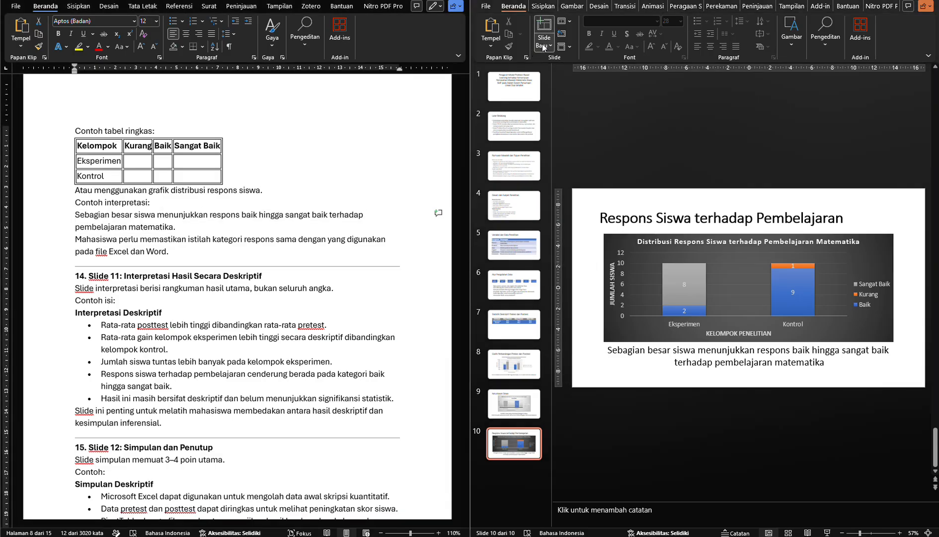
left_click(544, 48)
left_click(621, 81)
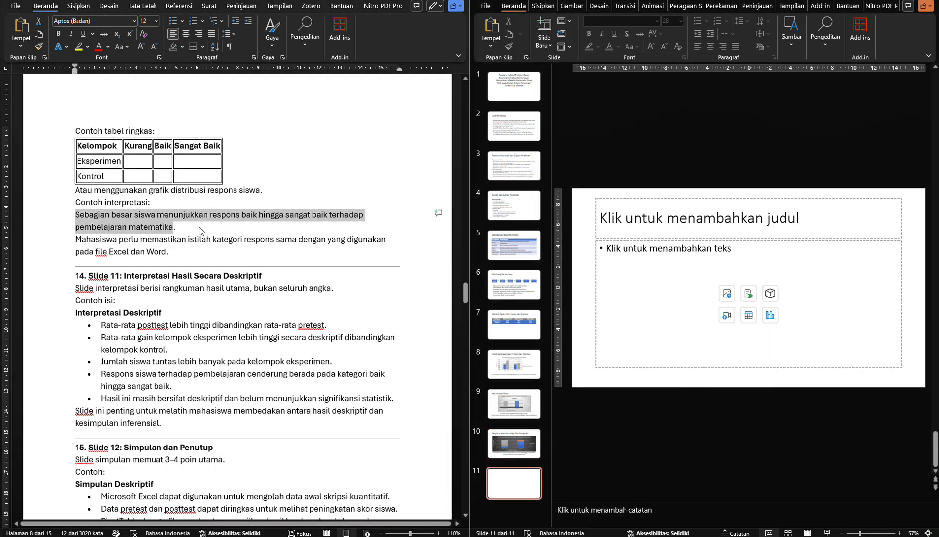
Copy the heading "Interpretasi Hasil Secara Deskriptif" from the Word module and paste it as slide 11's title
scroll(199, 231, "down", 3)
left_click_drag(124, 192, 233, 194)
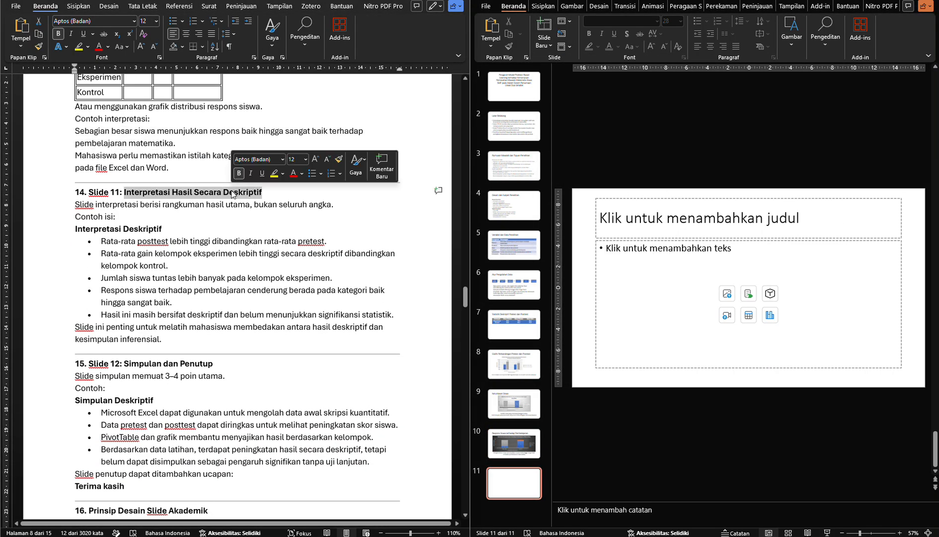
key("ctrl+c")
left_click(620, 232)
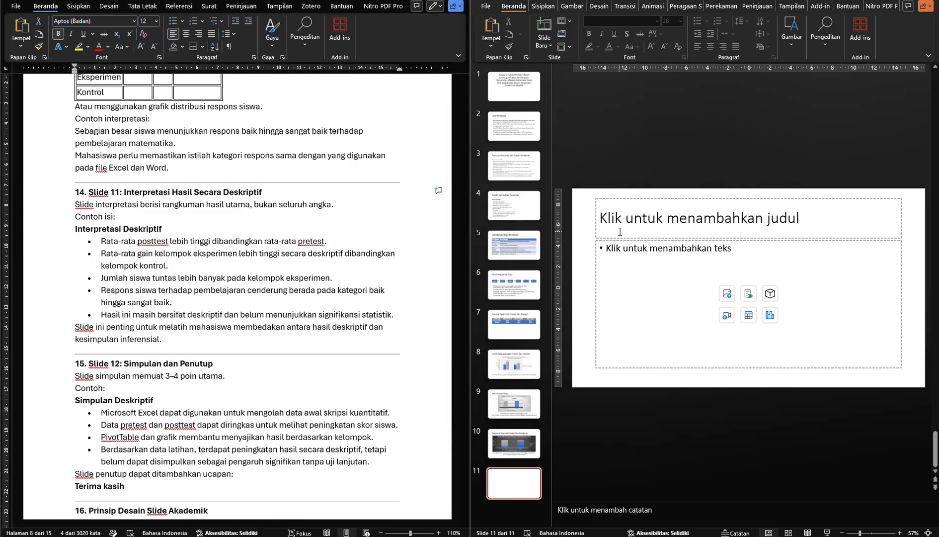
key("ctrl+v")
left_click(590, 256)
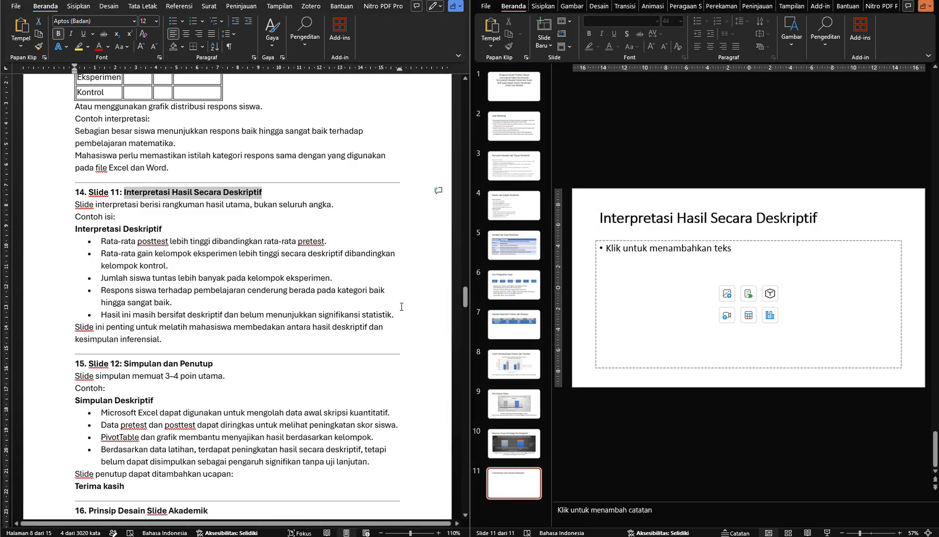
Copy the five Interpretasi Deskriptif bullets from Word into slide 11's body and remove the trailing empty bullet
left_click(399, 314)
left_click_drag(399, 314, 114, 248)
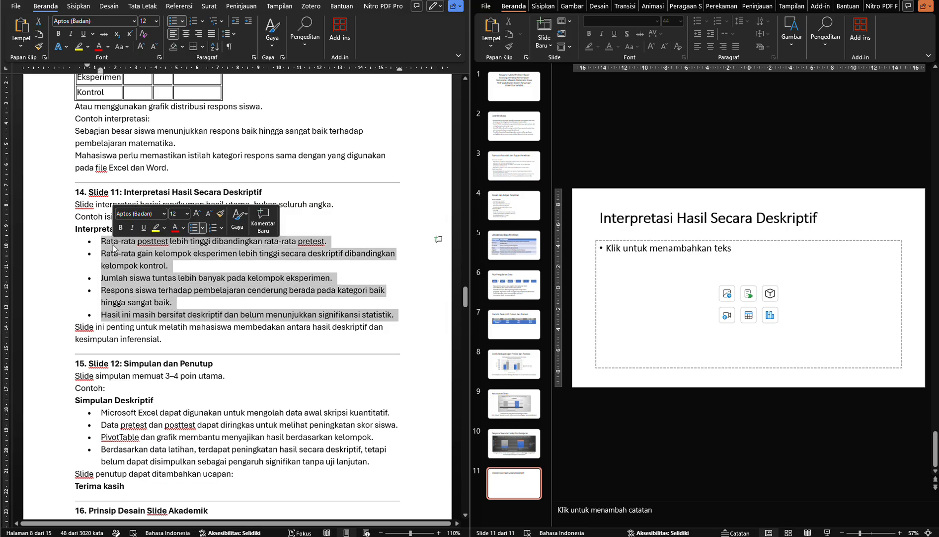
left_click(625, 275)
key("ctrl+v")
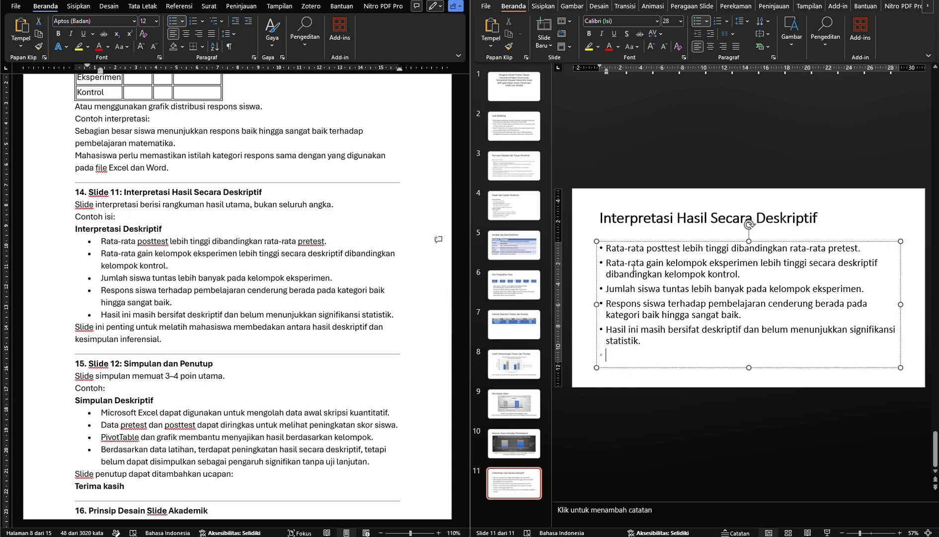
key("BackSpace")
key("BackSpace")
left_click(586, 276)
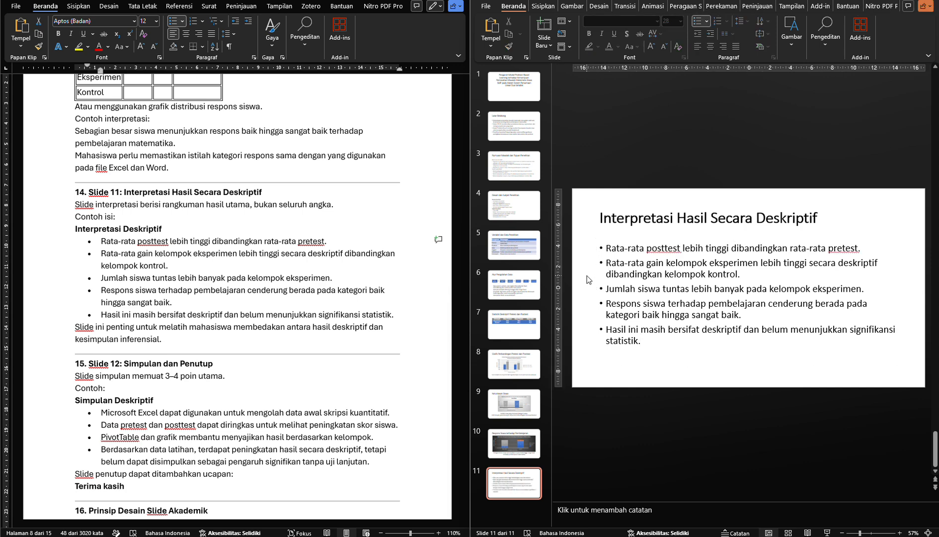
Add slide 12 with a title and content layout after the descriptive interpretation slide
scroll(263, 269, "down", 3)
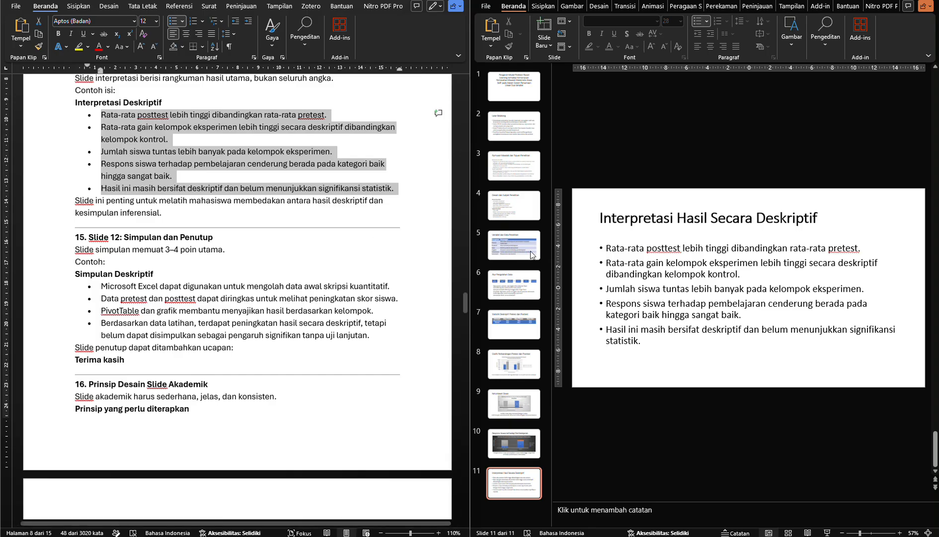
left_click(541, 53)
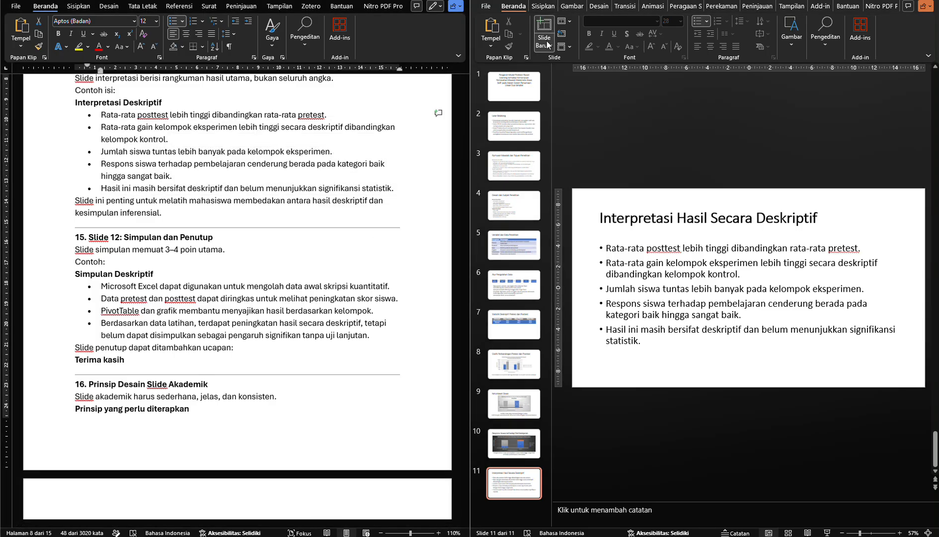
left_click(544, 45)
left_click(617, 78)
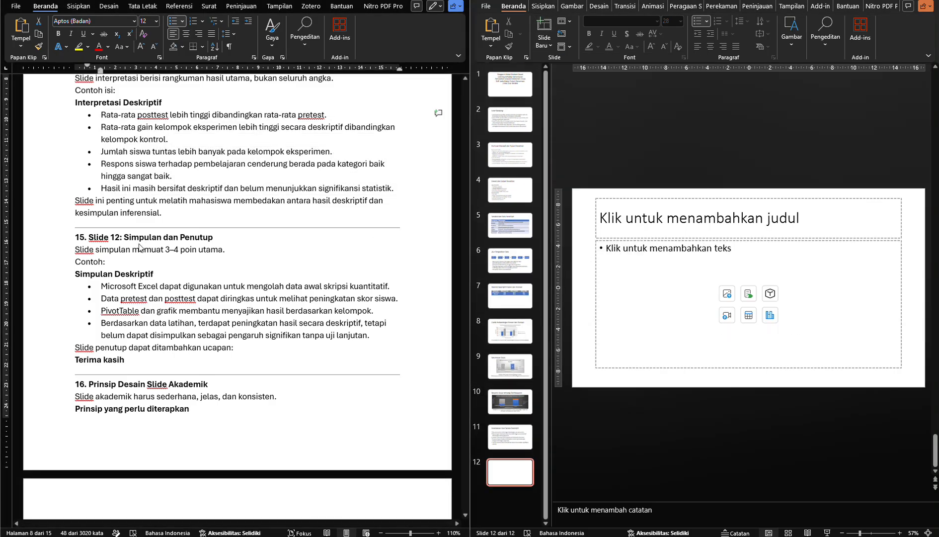
Copy the heading "Simpulan dan Penutup" from the Word module and paste it as slide 12's title
left_click_drag(124, 238, 198, 236)
key("ctrl+c")
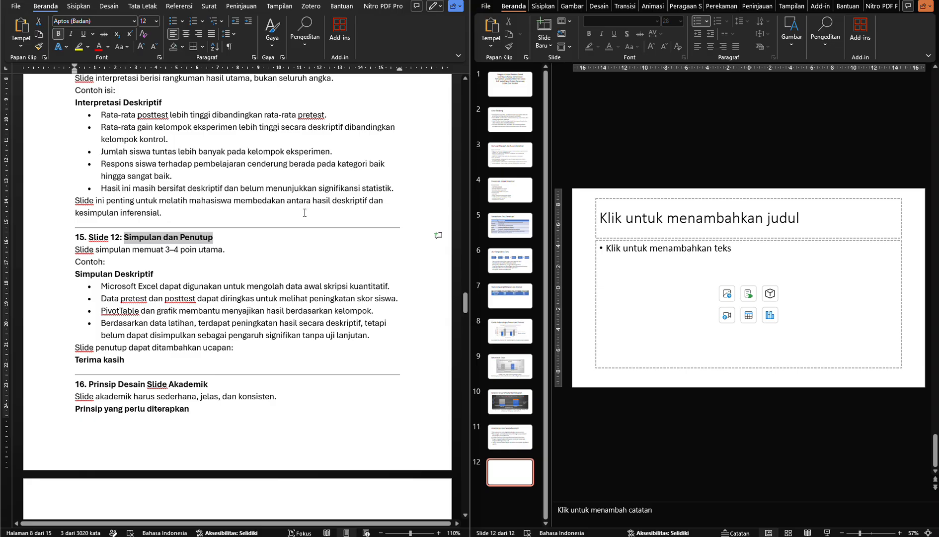
left_click(670, 211)
left_click(670, 212)
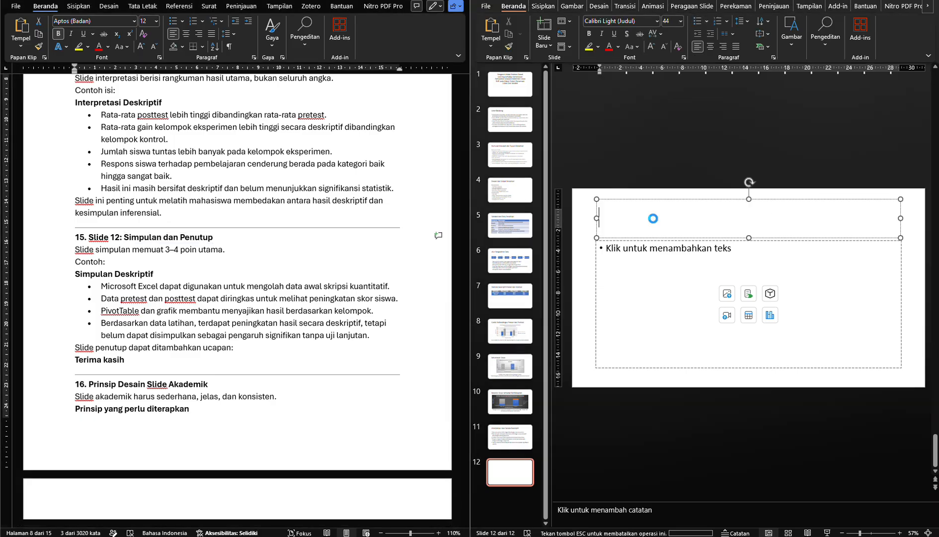
key("ctrl+v")
Copy the four Simpulan Deskriptif bullets from the Word module and paste them into slide 12's body
scroll(167, 273, "down", 1)
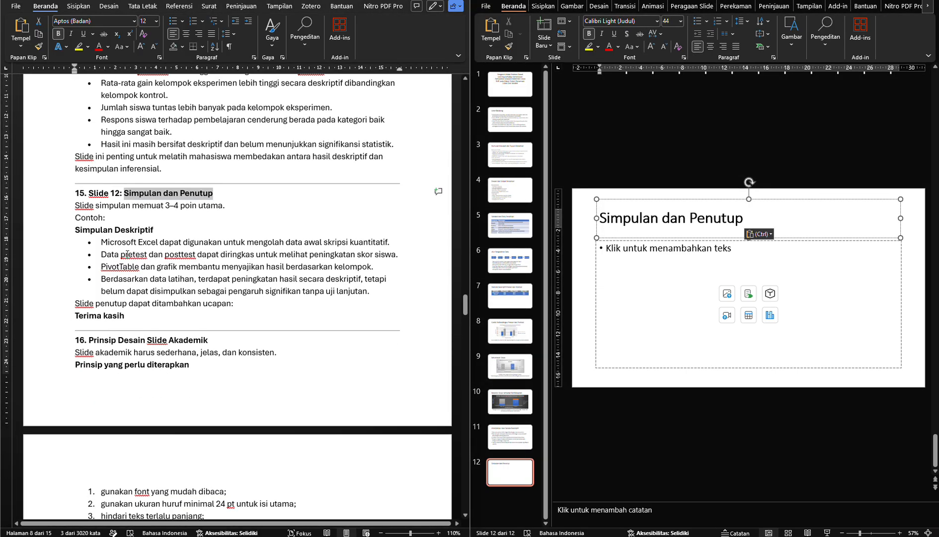
left_click_drag(117, 245, 374, 297)
key("ctrl+c")
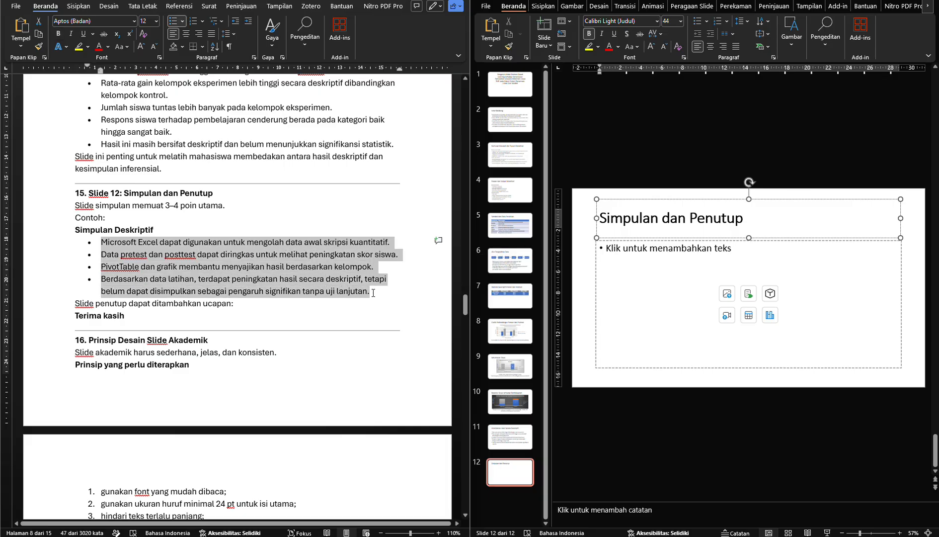
left_click(640, 275)
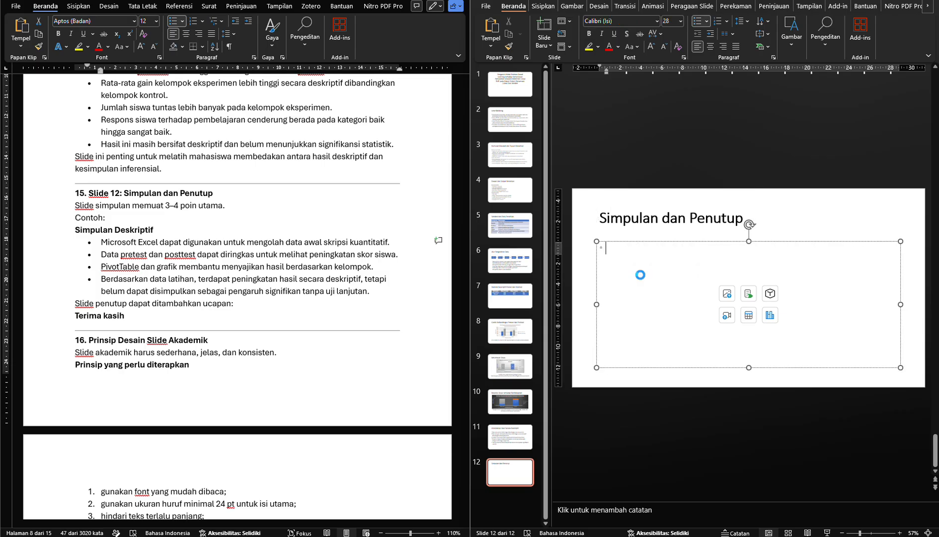
key("ctrl+v")
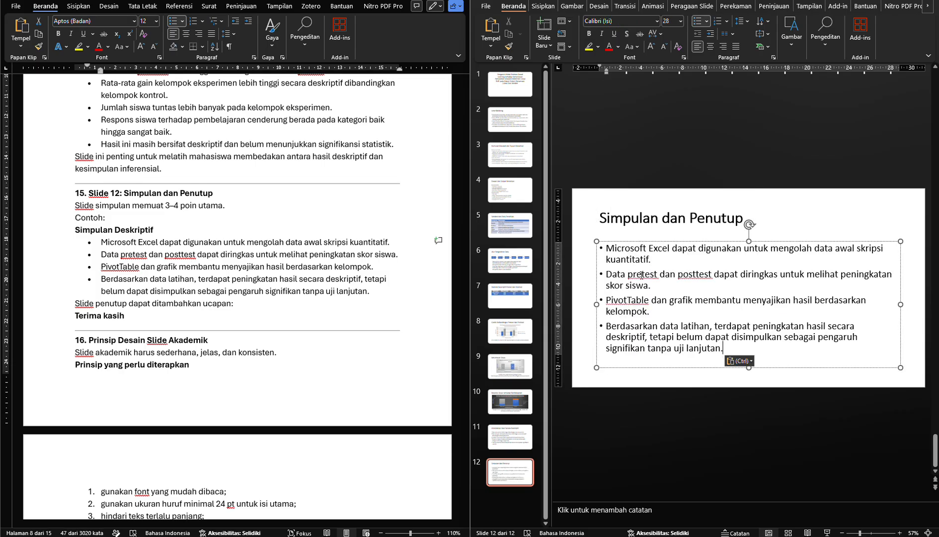
left_click(580, 280)
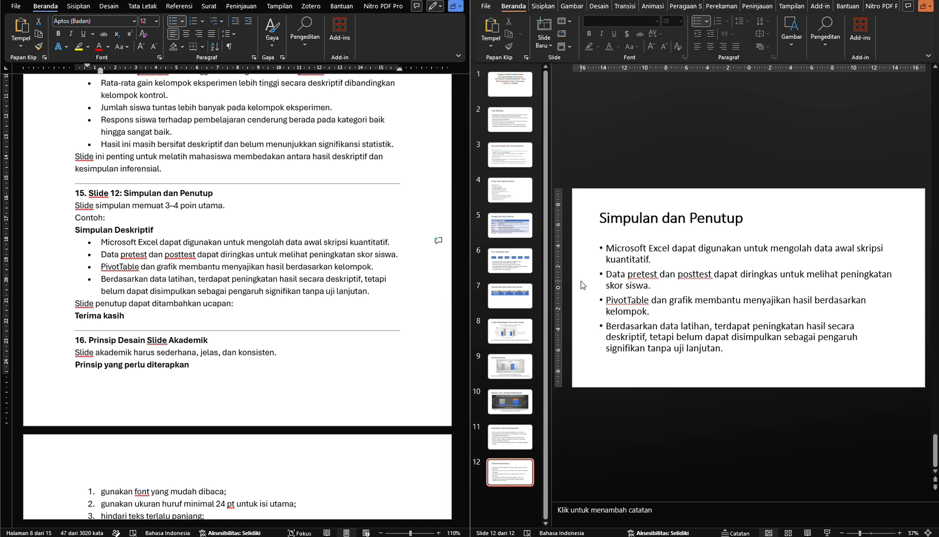
left_click(130, 306)
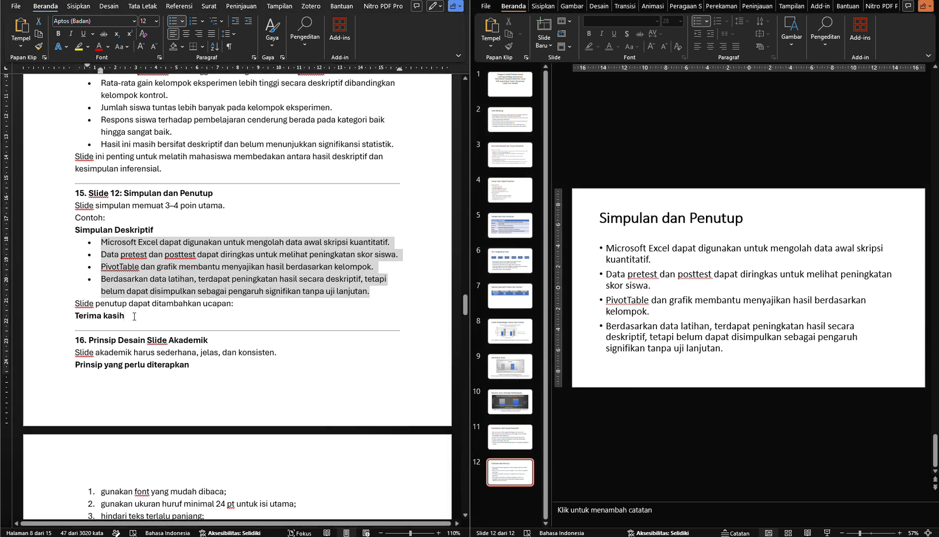
left_click_drag(134, 316, 95, 317)
left_click(133, 316)
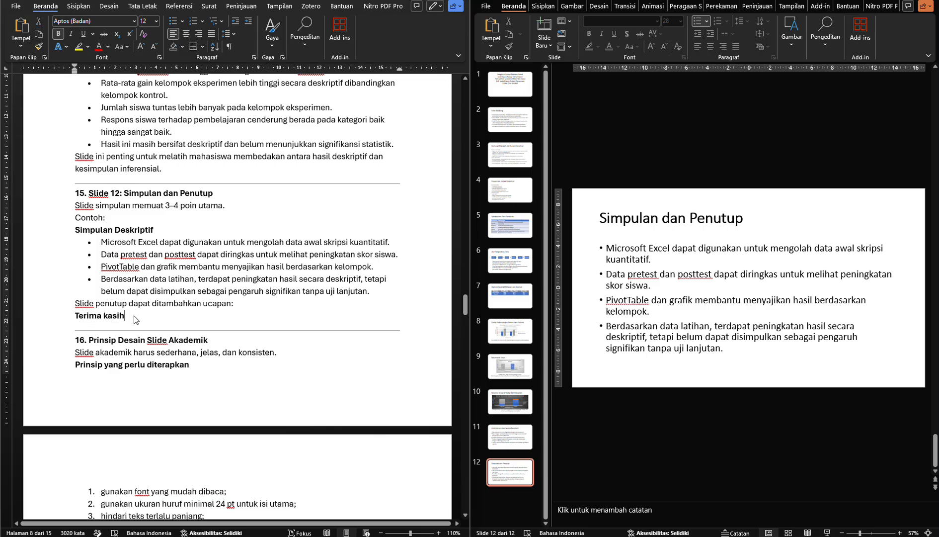
left_click(586, 271)
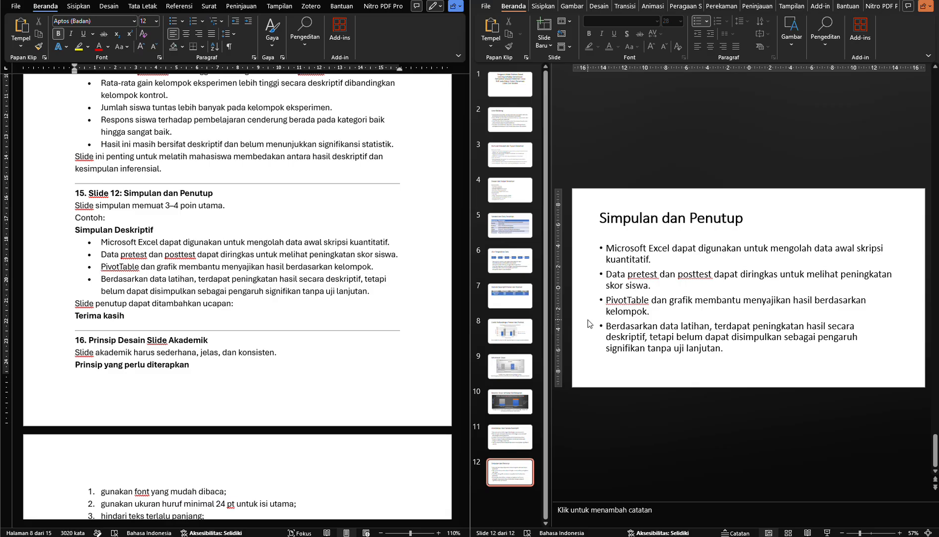
Enter the presenter's full name followed by a comma in slide 1's subtitle placeholder
left_click(510, 86)
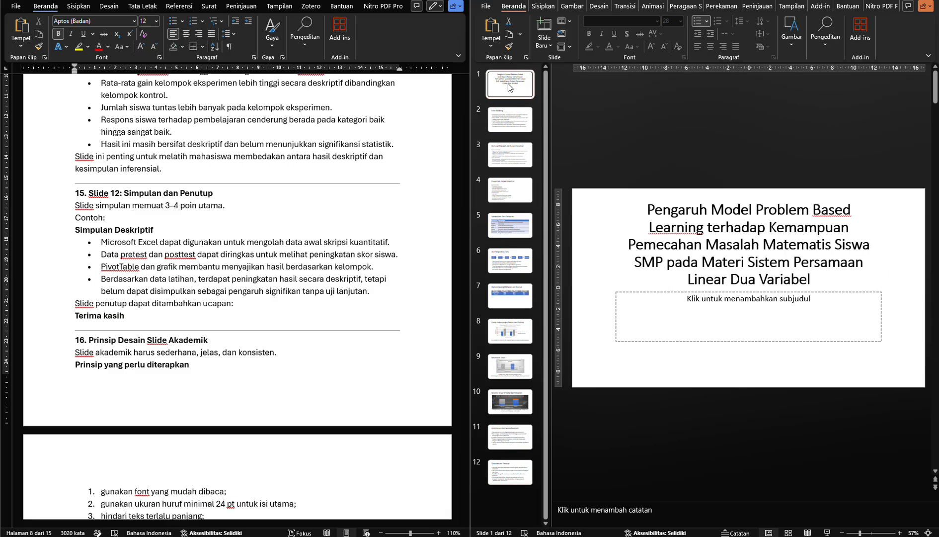
left_click(627, 311)
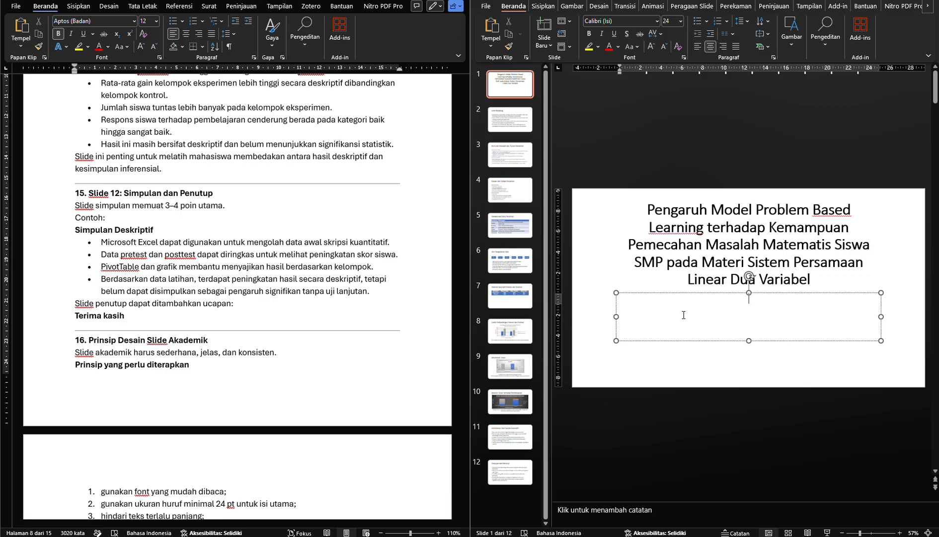
Look up the required title slide contents under "Slide 1: Judul Penelitian" in the Word module
scroll(181, 244, "up", 1)
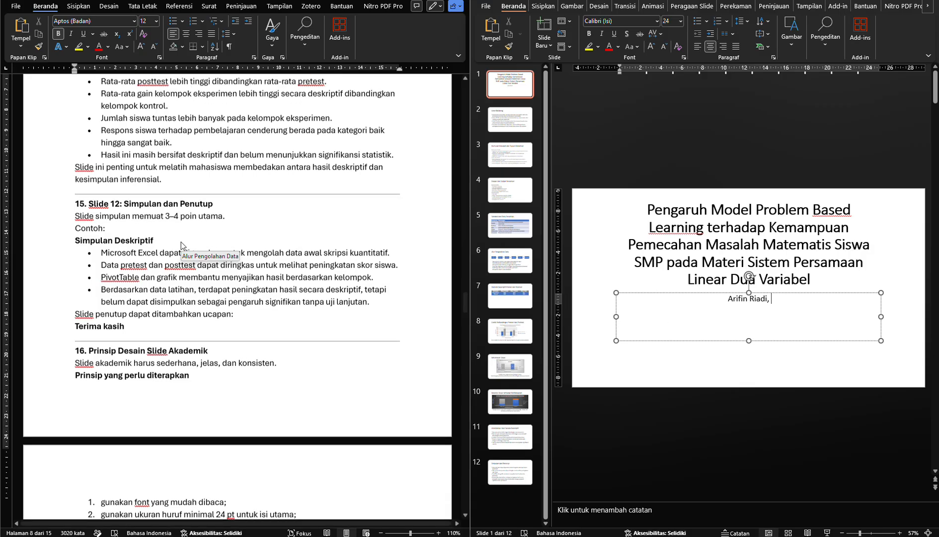
scroll(181, 243, "up", 20)
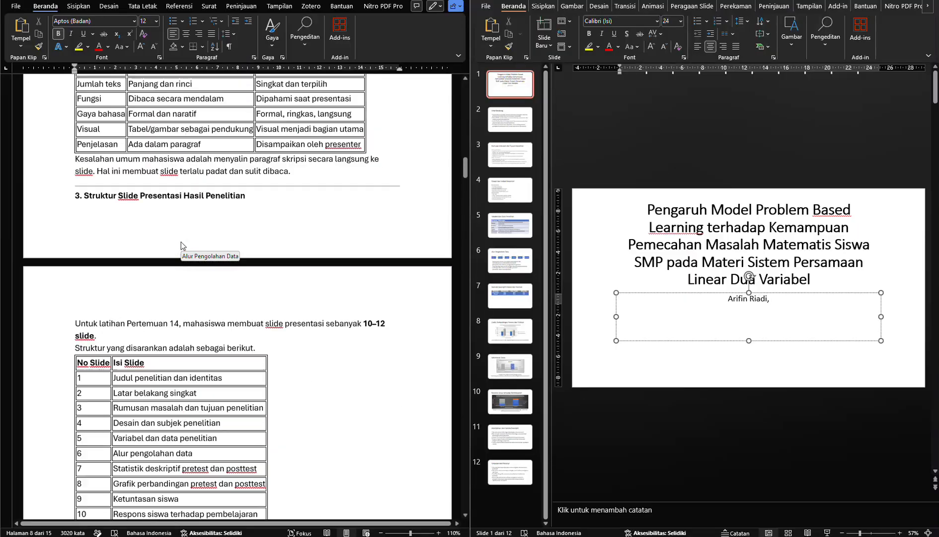
scroll(181, 244, "up", 15)
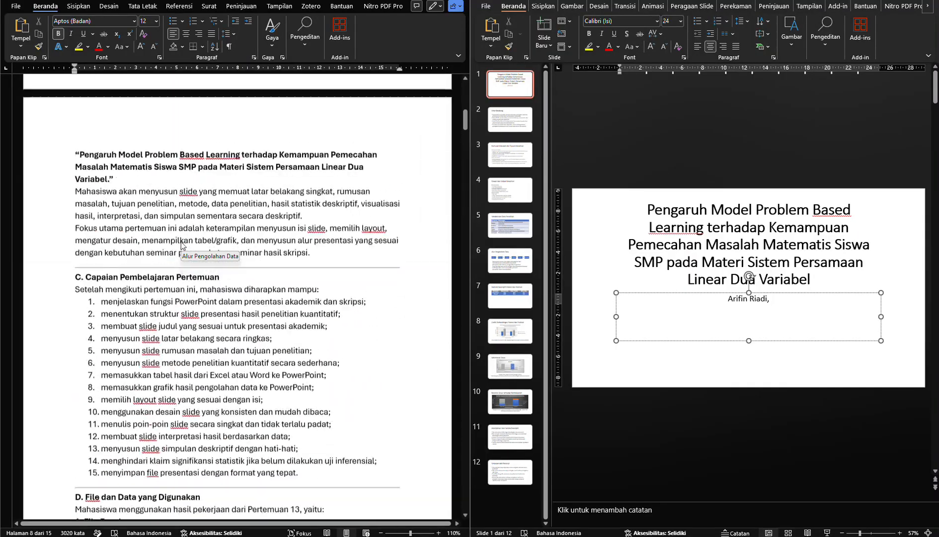
scroll(180, 244, "down", 13)
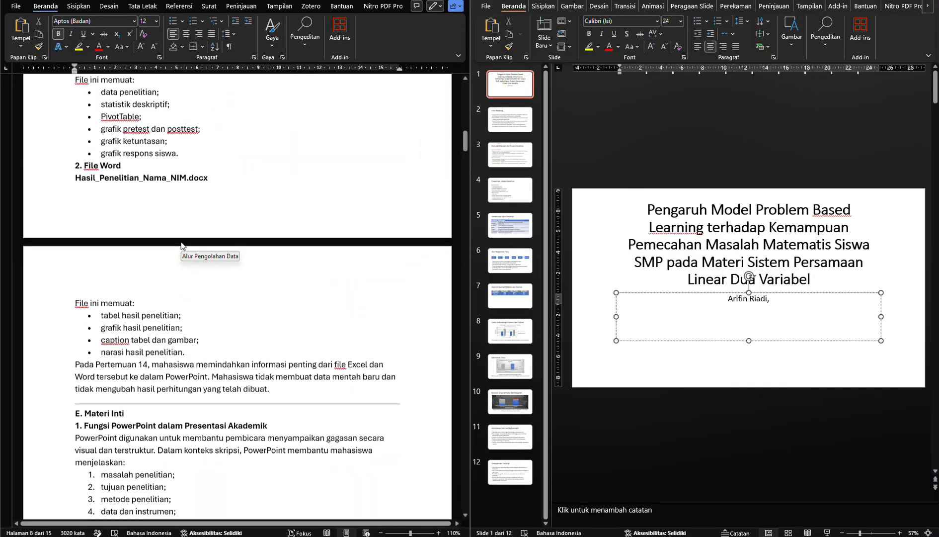
scroll(181, 244, "up", 1)
scroll(181, 243, "down", 8)
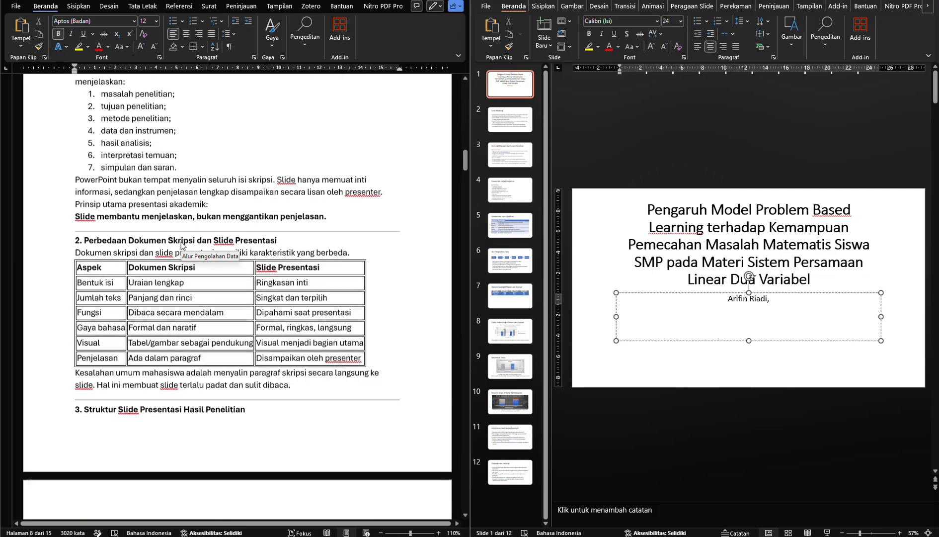
scroll(181, 243, "down", 10)
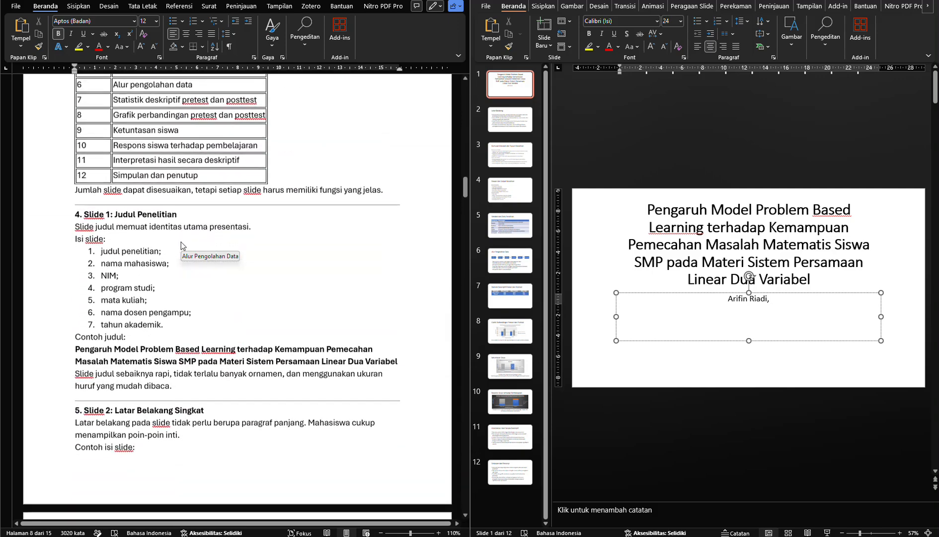
scroll(180, 244, "down", 3)
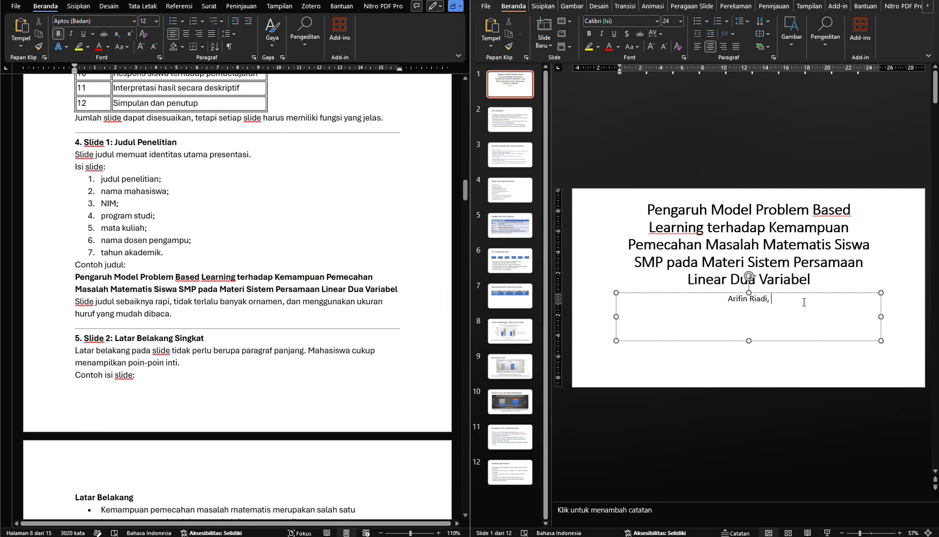
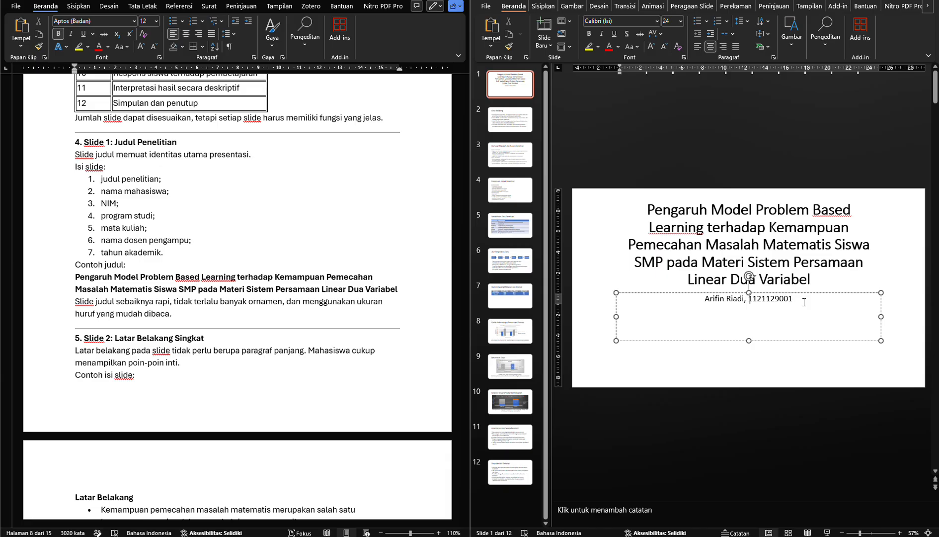
Add the presenter's lecturer ID number after the name in slide 1's subtitle, labelled "NIDN"
key("Left")
type("NIDN")
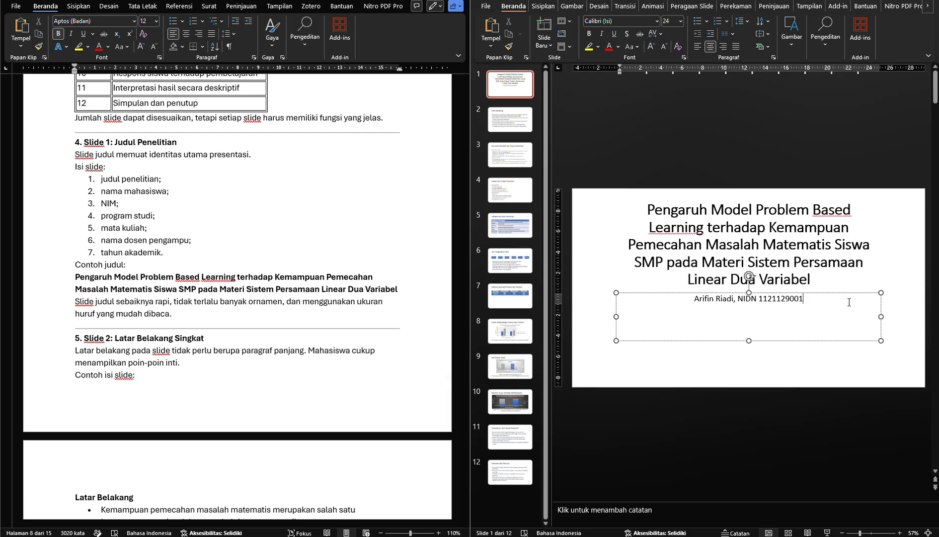
Add the subtitle lines "Pendidikan Matematika" and "MK Paket Aplikasi Komputer" below the presenter's details on slide 1
key("Return")
type("Pendidikan Matematika")
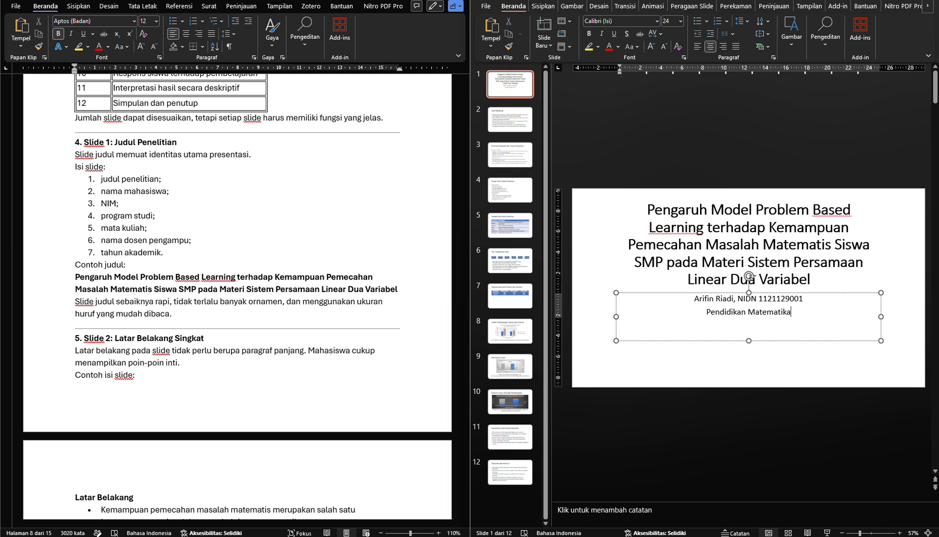
key("Return")
type("MK Aplikasi Komputer")
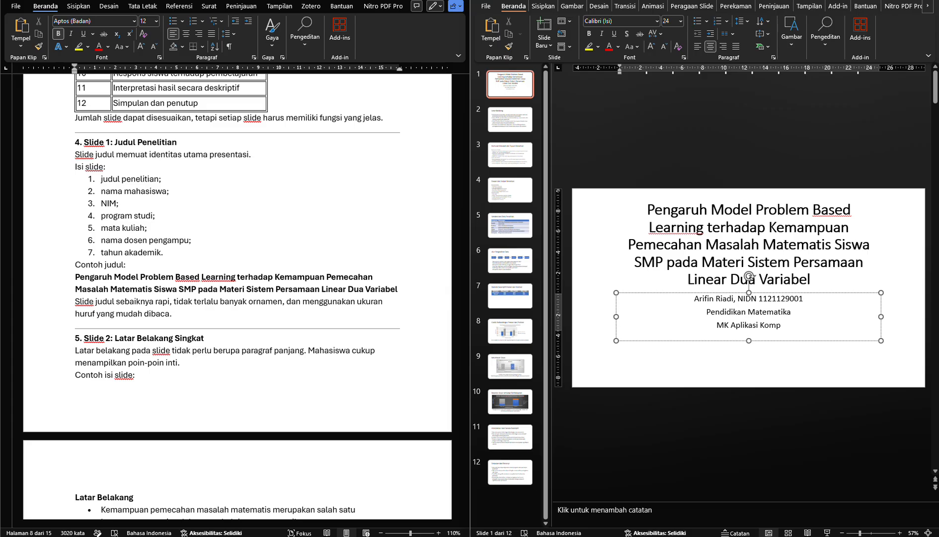
left_click(726, 325)
type("Paket")
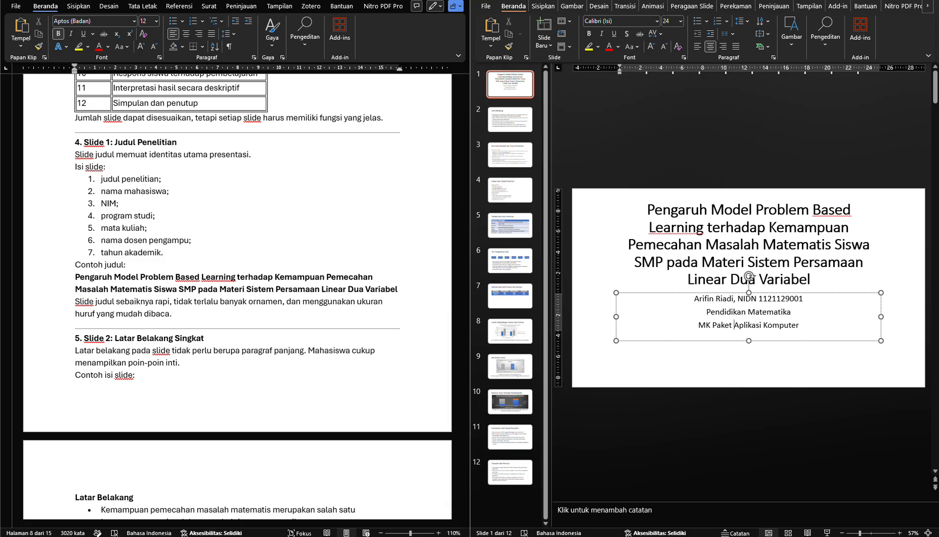
Add the line "Dosen Pengampu: ............" and the year 2026 at the end of slide 1's subtitle
left_click(861, 329)
key("Return")
type("Do")
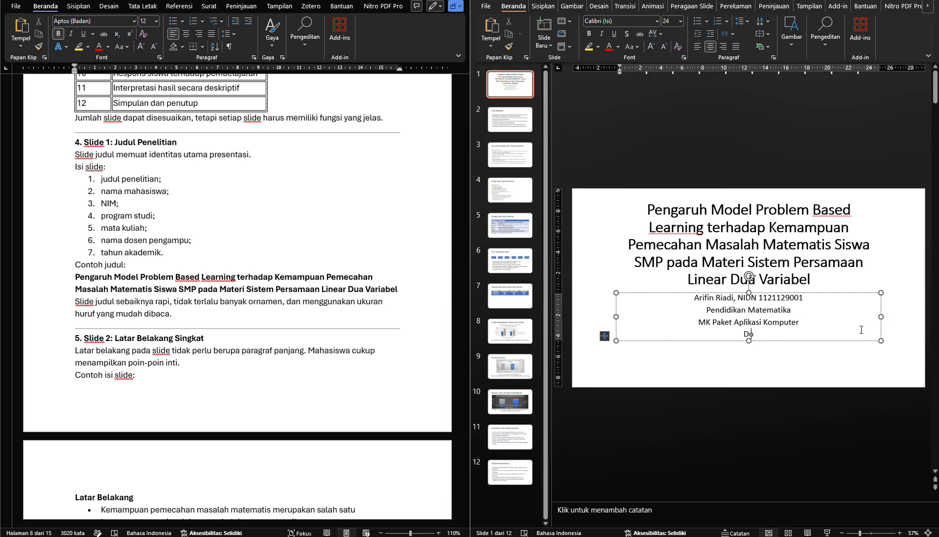
type("sen Pengampu: ...........")
key("Return")
type("20")
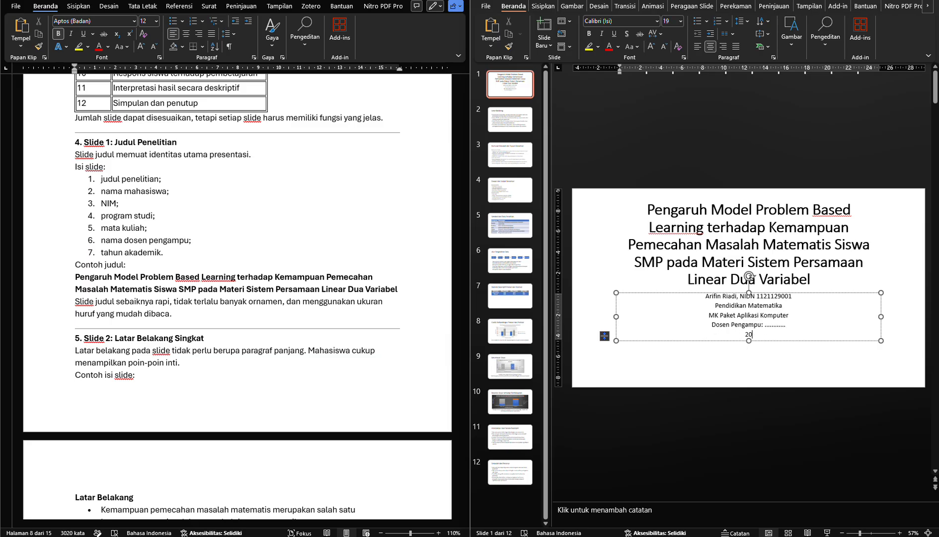
type("26")
Extend slide 1's subtitle box downward so it gives the five identity lines more room
left_click(747, 341)
left_click_drag(748, 341, 749, 364)
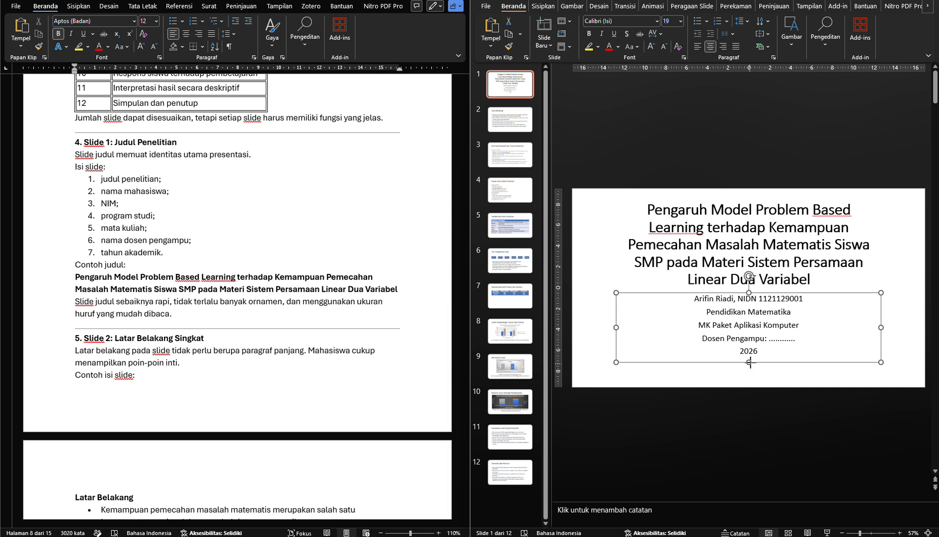
left_click(600, 321)
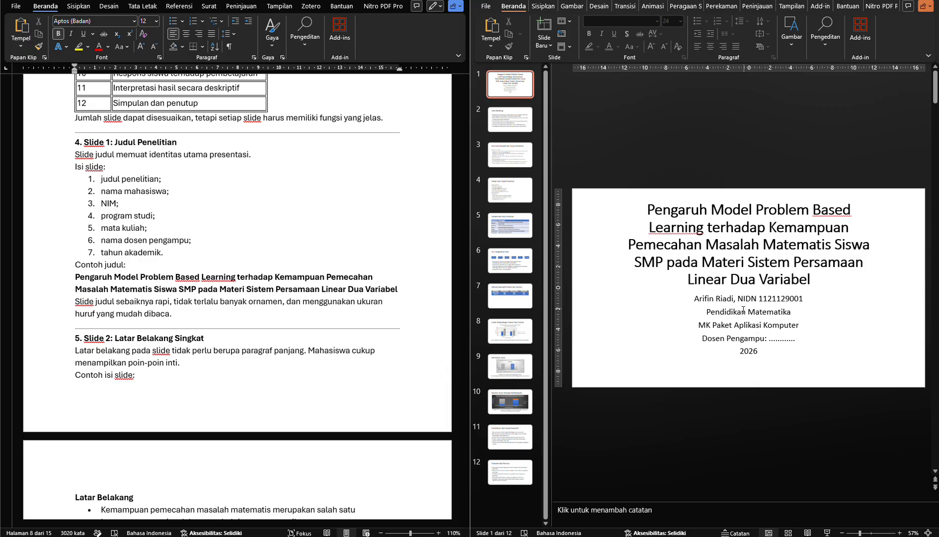
Return to slide 12 and review the academic slide design principles in section 16 of the Word module
left_click(513, 482)
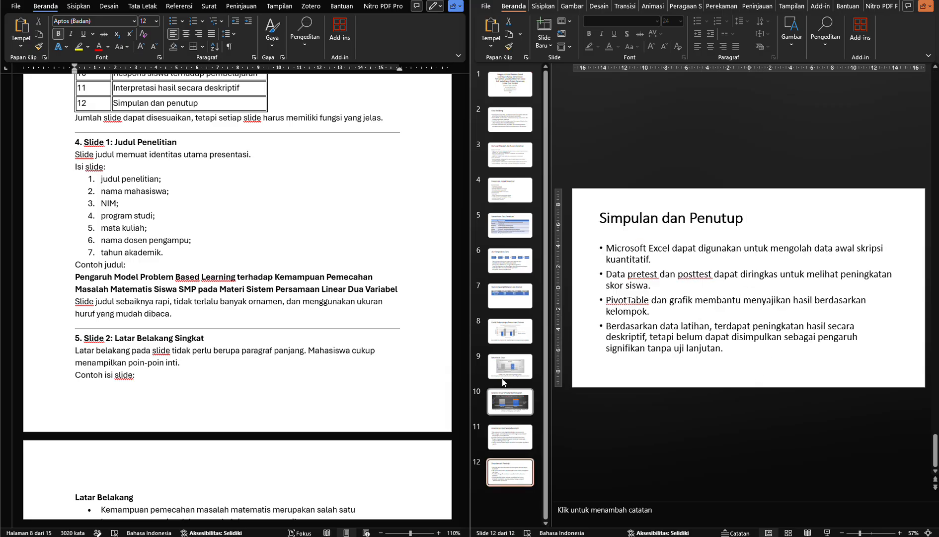
scroll(226, 265, "down", 5)
scroll(225, 265, "down", 20)
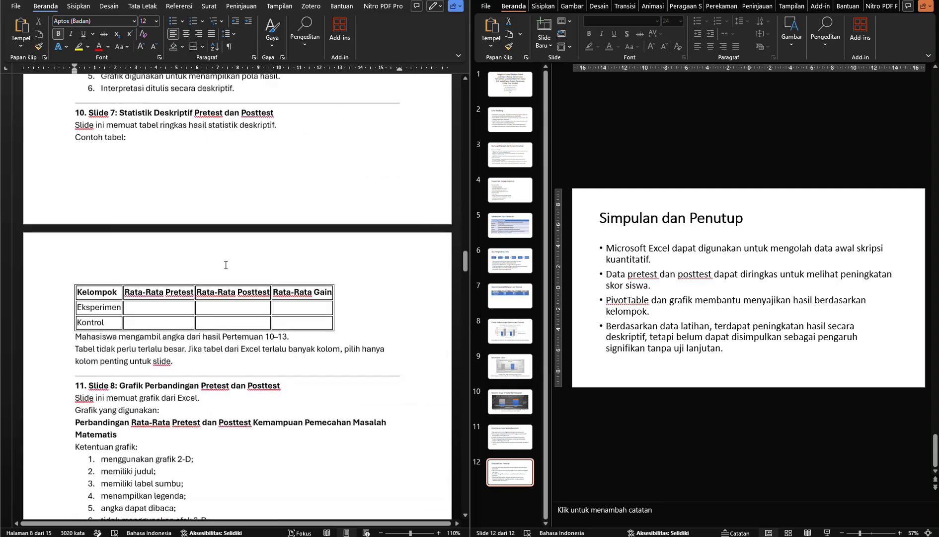
scroll(226, 265, "down", 3)
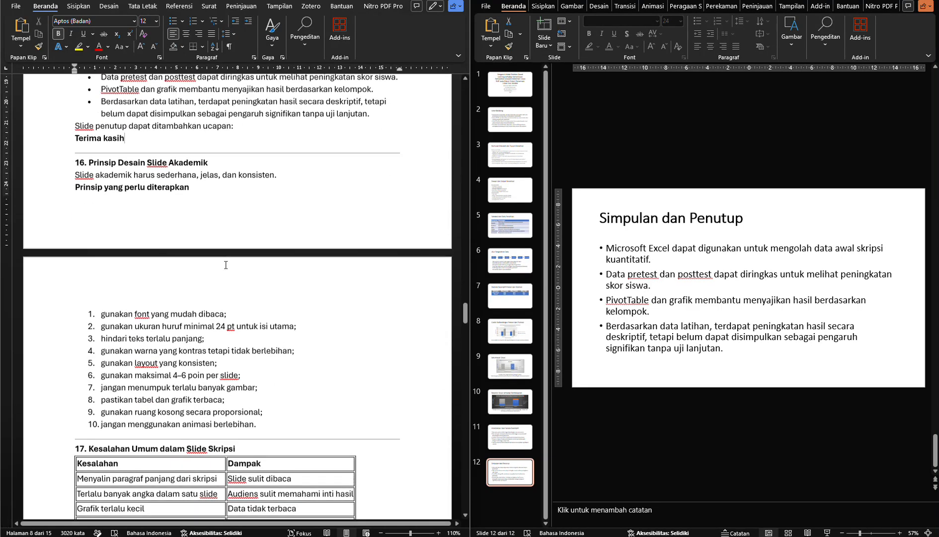
scroll(212, 251, "up", 2)
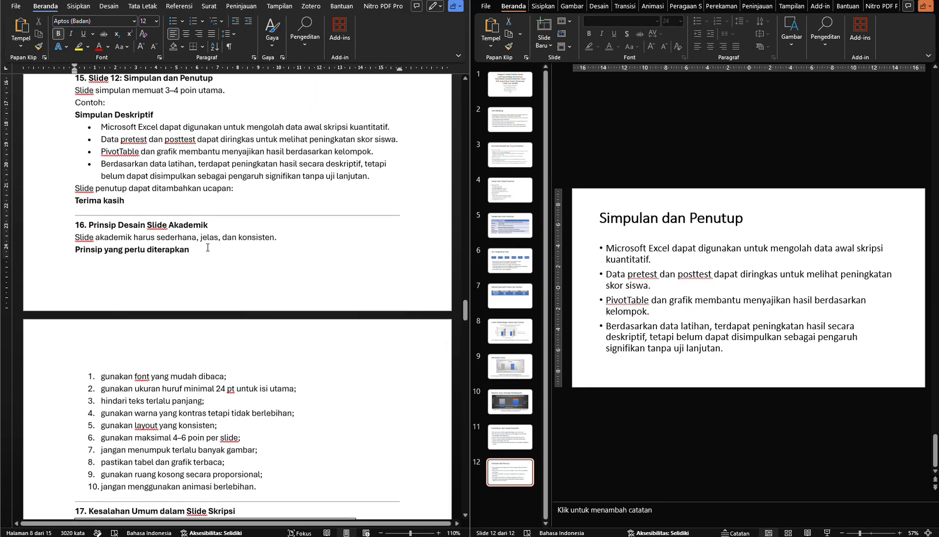
scroll(208, 247, "down", 3)
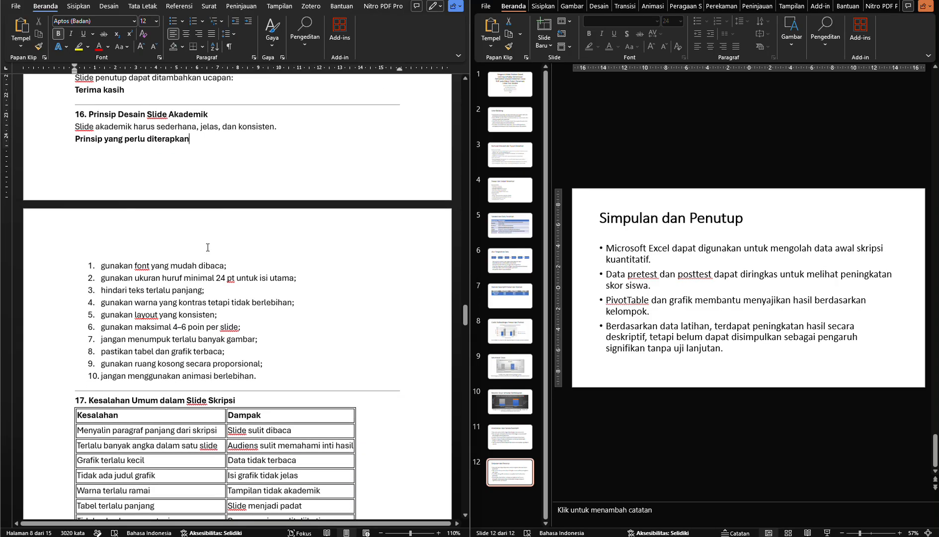
scroll(207, 248, "down", 1)
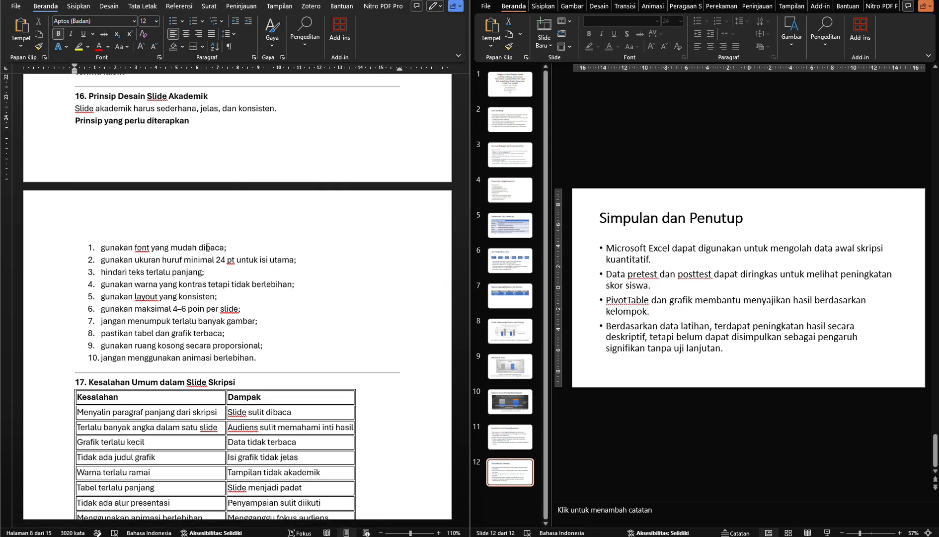
left_click(191, 247)
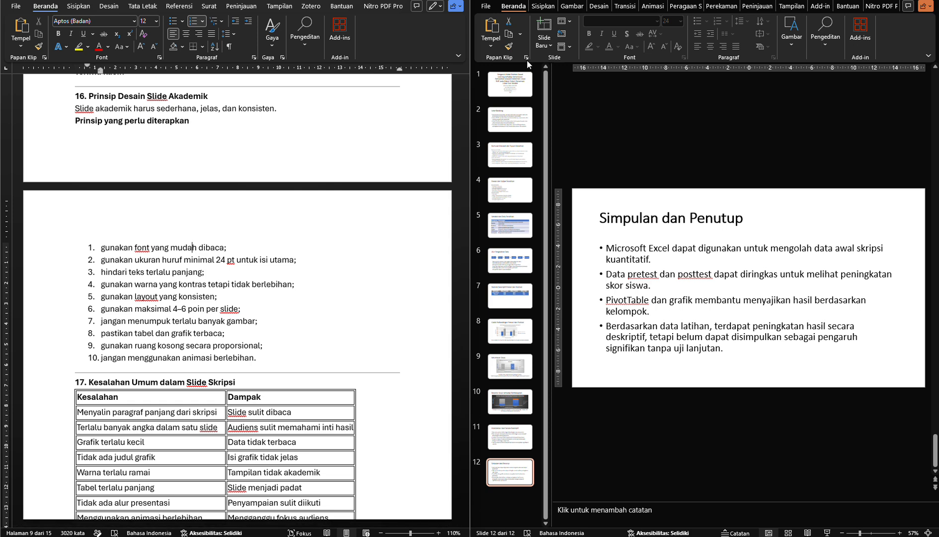
Select the Latar Belakang body text box on slide 2 and open its list of available fonts
left_click(517, 123)
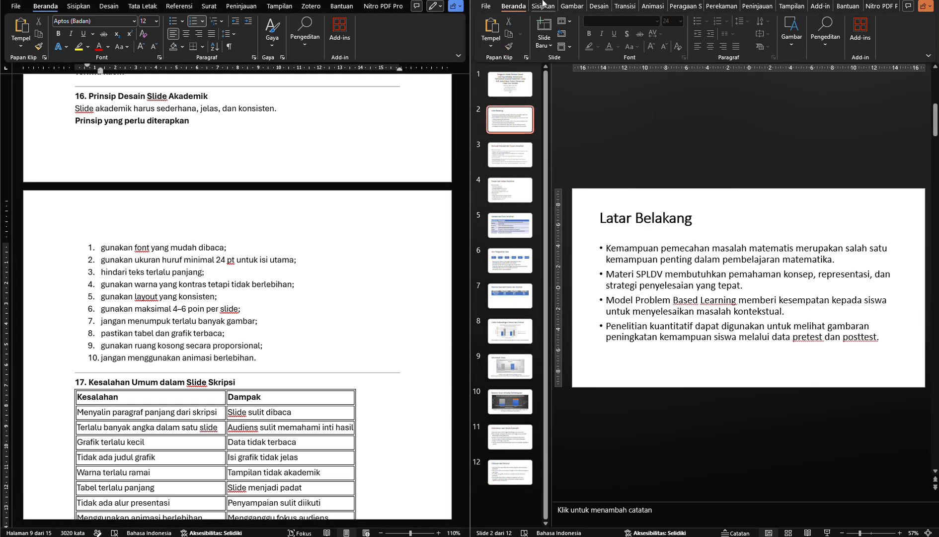
left_click(629, 260)
key("Escape")
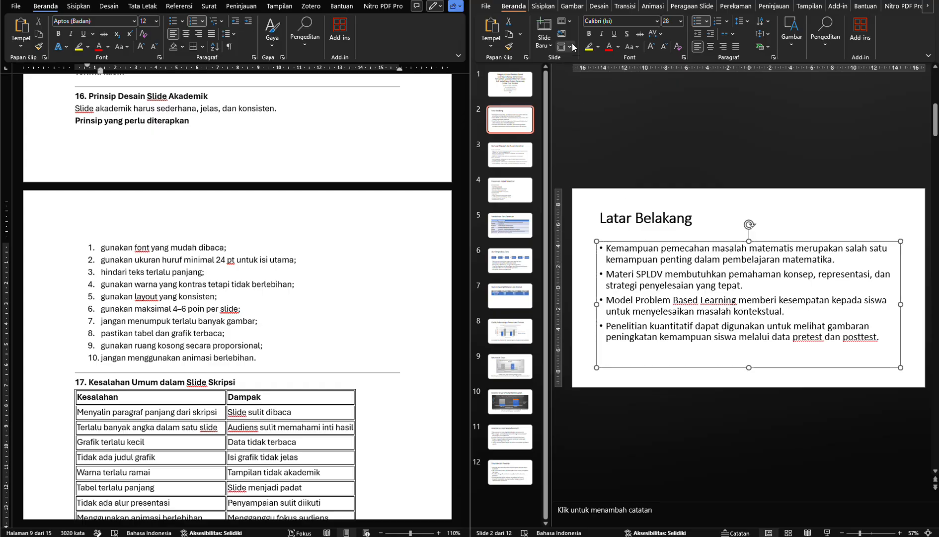
left_click(657, 21)
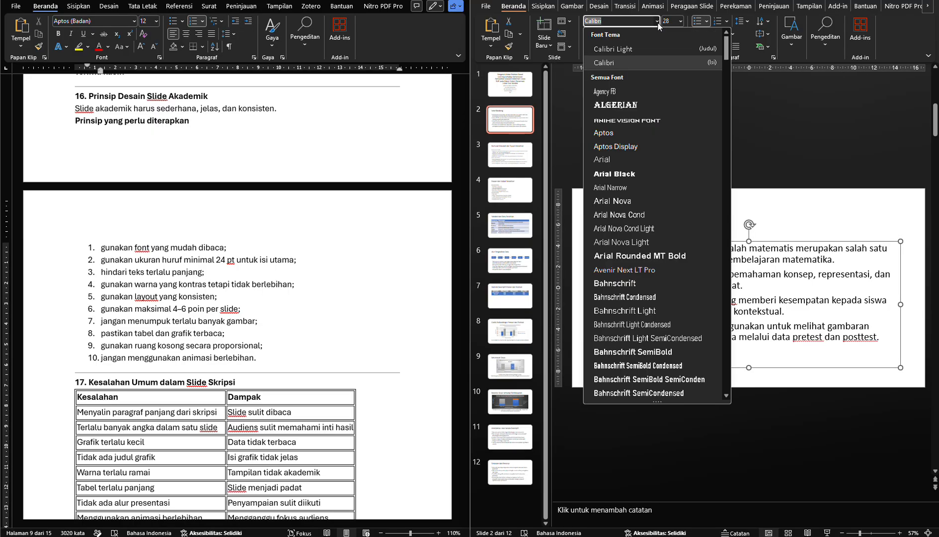
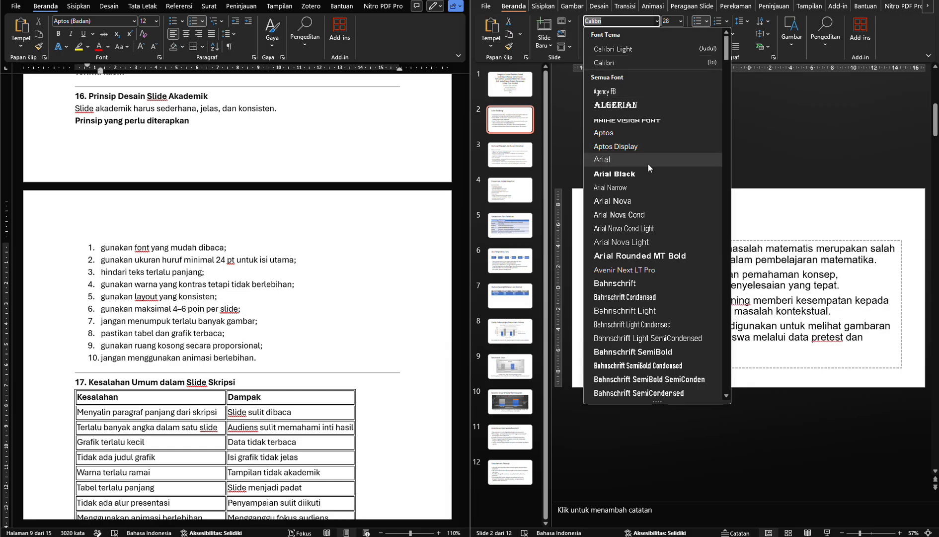
Browse the font list and set slide 2's Latar Belakang body text to Bradley Hand ITC
scroll(642, 219, "down", 2)
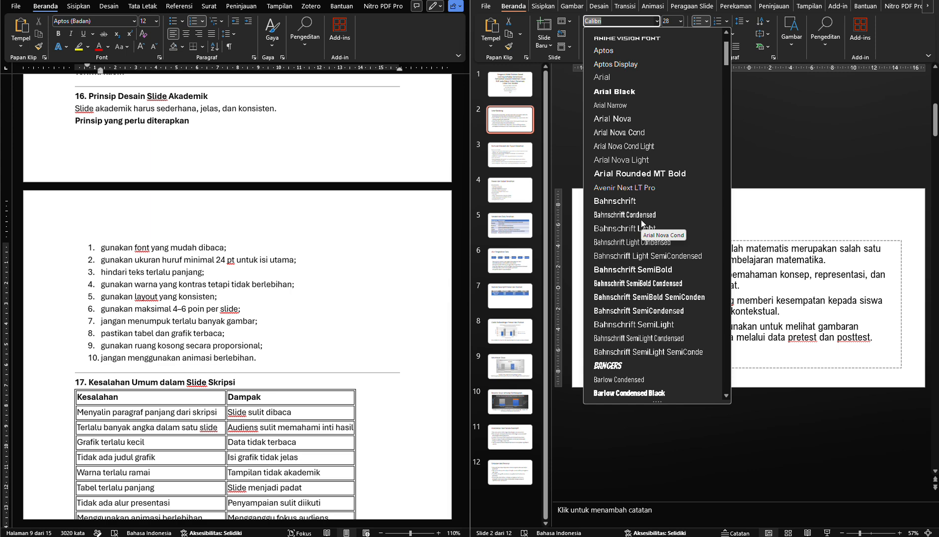
scroll(642, 219, "down", 1)
scroll(645, 294, "down", 2)
scroll(644, 295, "down", 2)
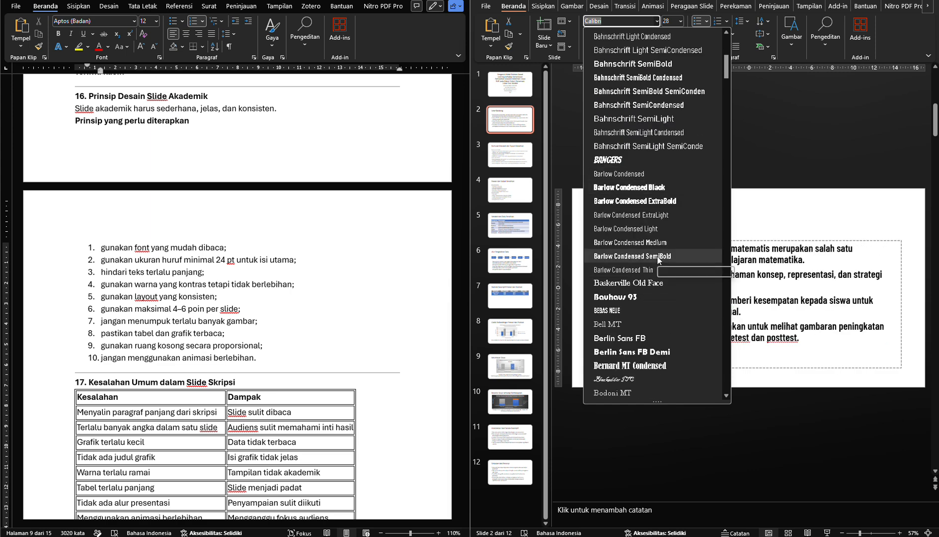
scroll(659, 260, "down", 1)
scroll(658, 258, "down", 4)
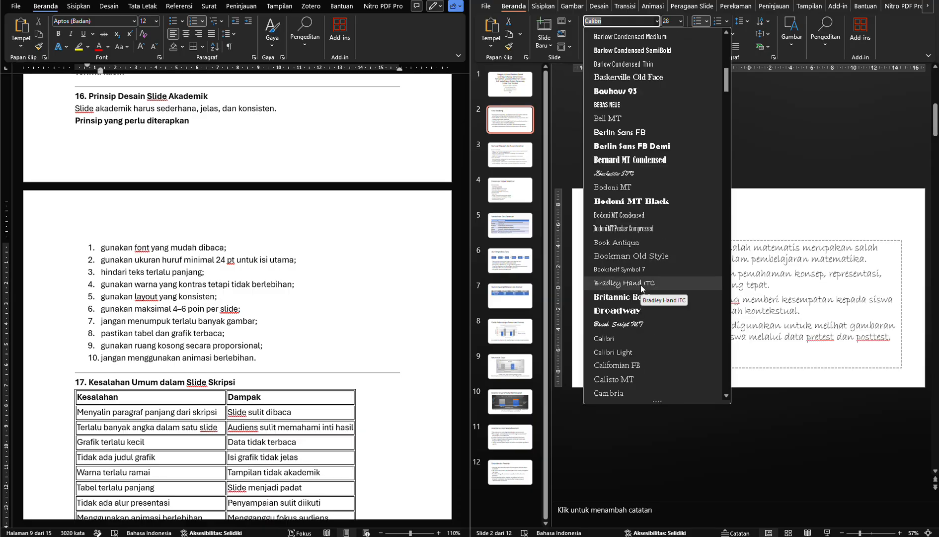
scroll(641, 285, "down", 1)
left_click(647, 246)
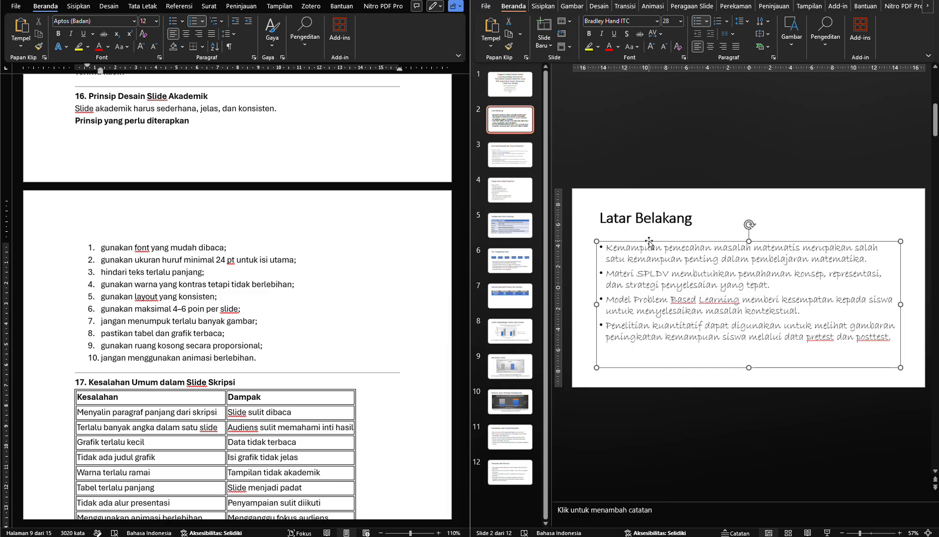
Change the Latar Belakang body text to the Chiller font and deselect the text box
left_click(657, 22)
scroll(657, 222, "down", 5)
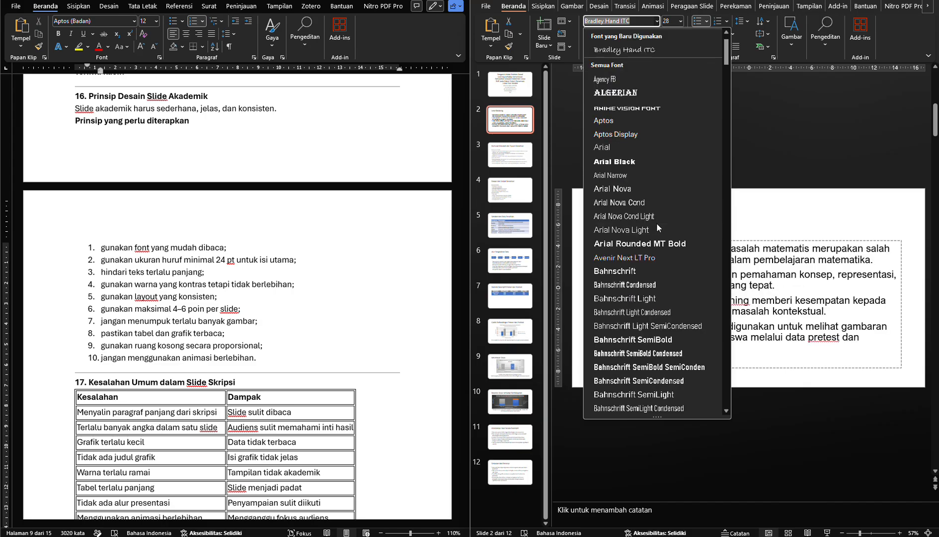
scroll(657, 226, "down", 8)
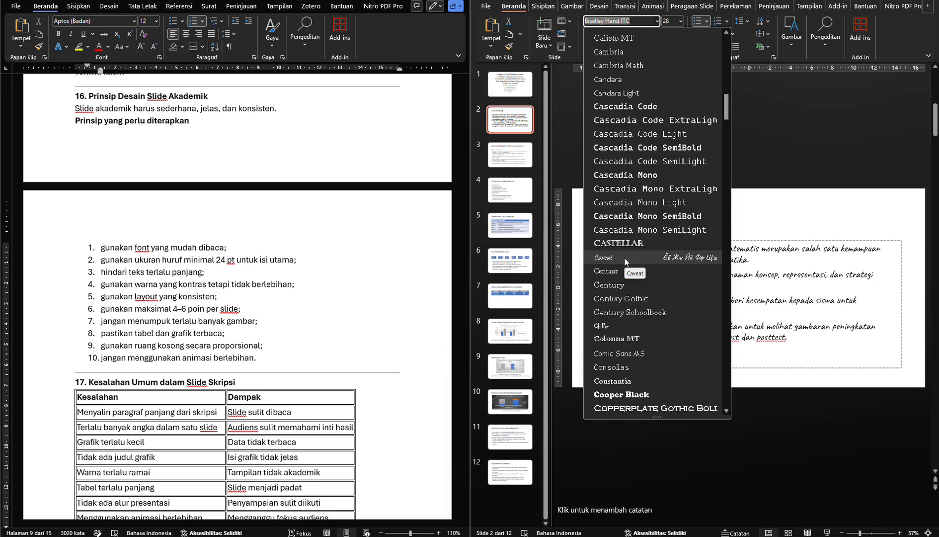
left_click(602, 326)
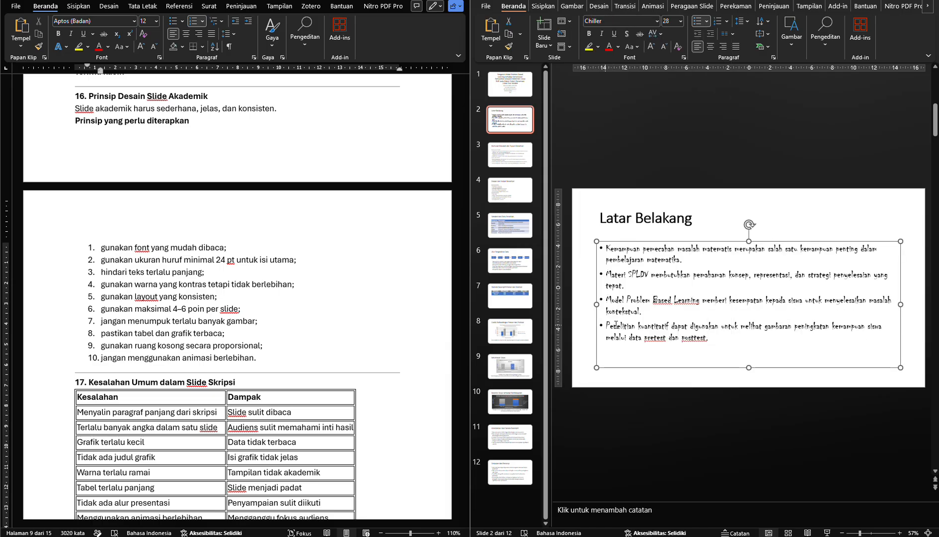
key("Escape")
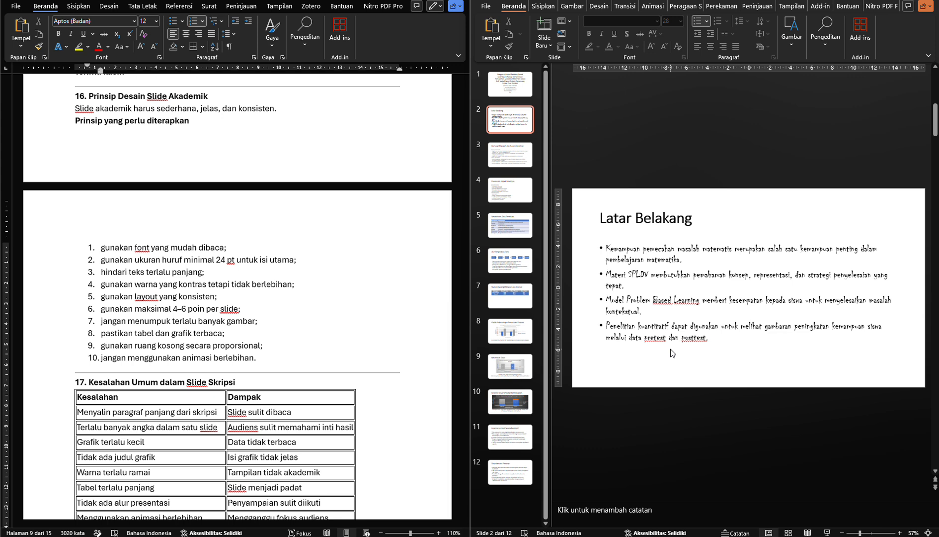
Set the Latar Belakang body text back to the theme body font, Calibri (Isi)
left_click(673, 353)
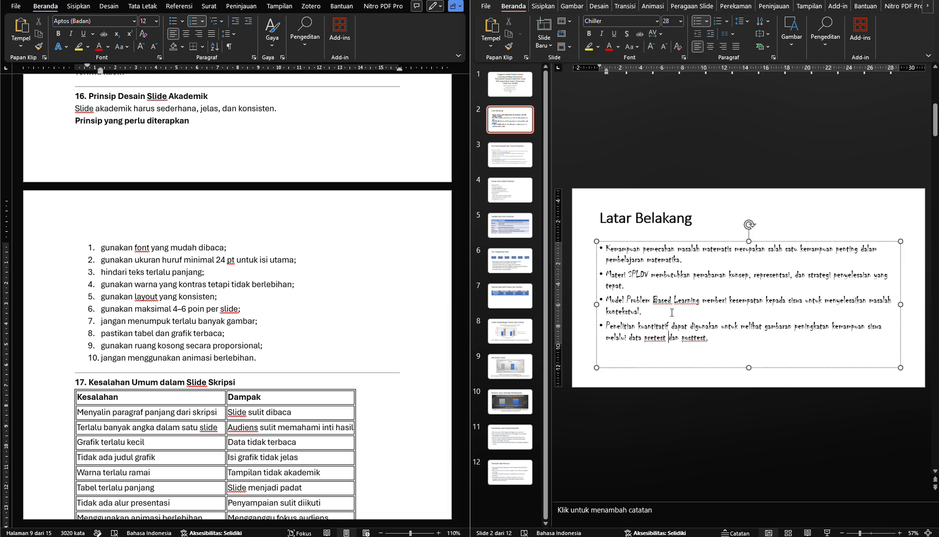
left_click(683, 243)
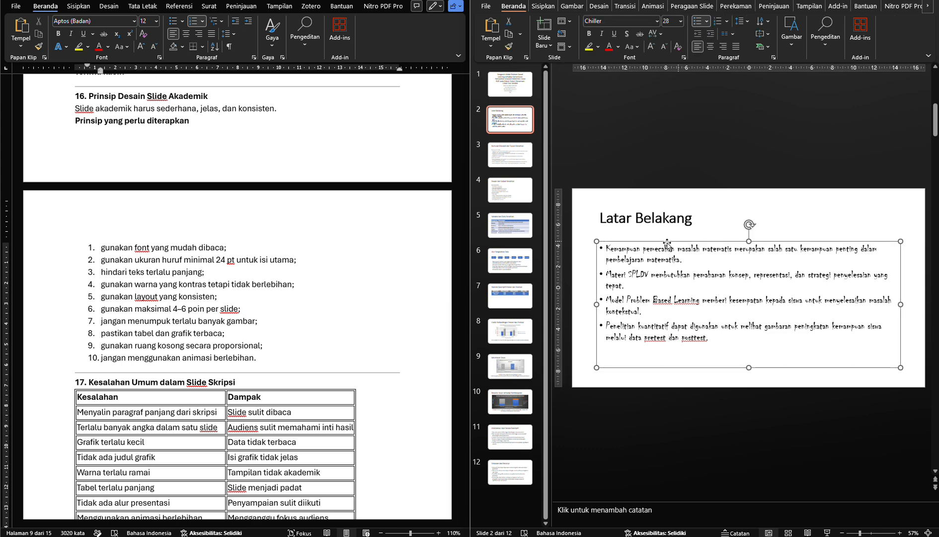
left_click(657, 21)
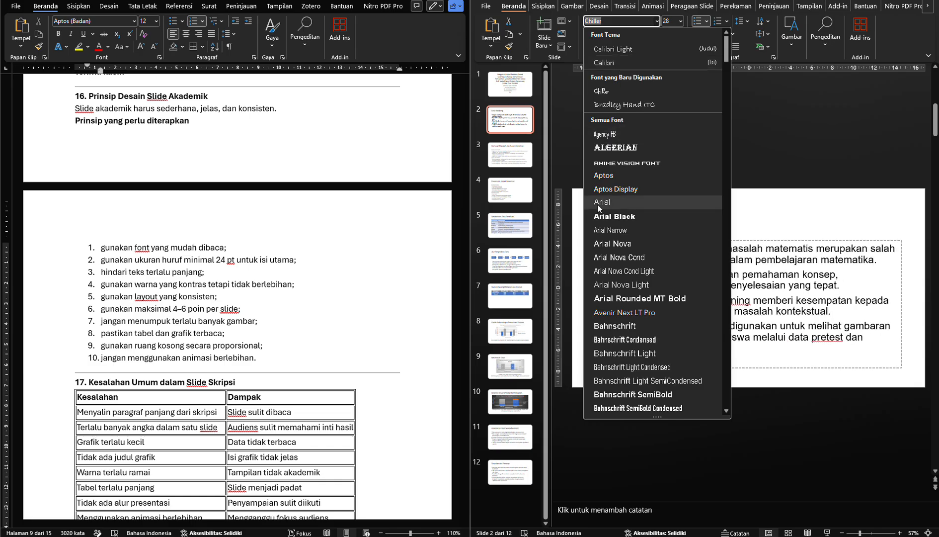
left_click(601, 176)
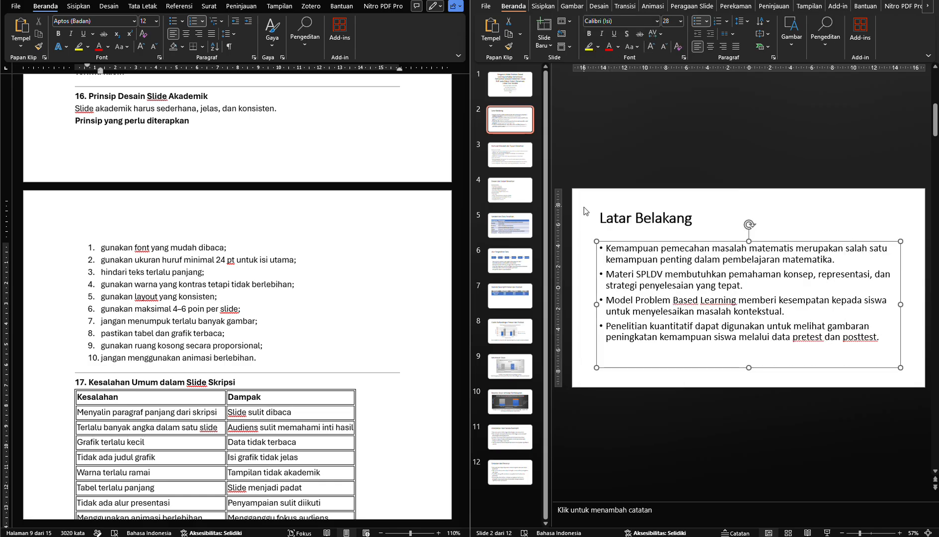
left_click(582, 225)
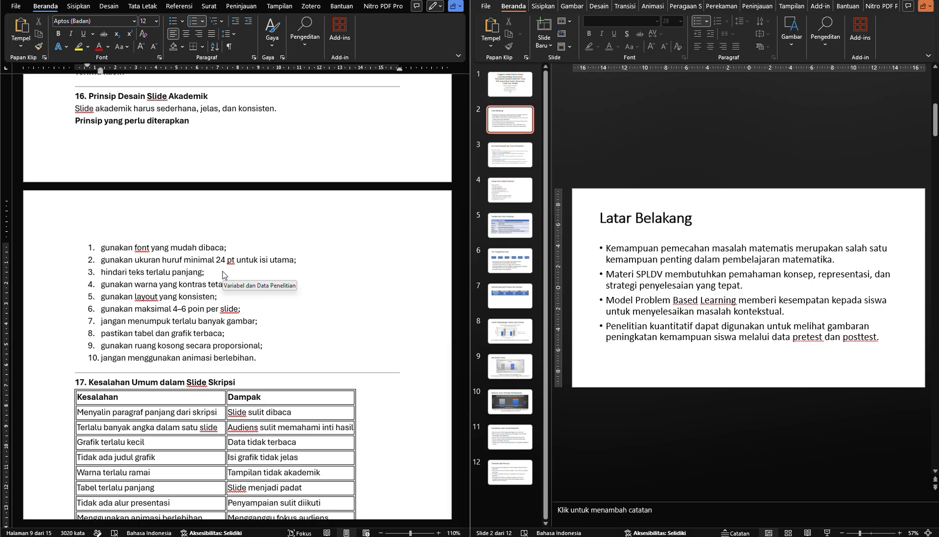
Examine slide 3's body text size and length against the module's principles on font size, short text and contrasting colours
key("Page_Down")
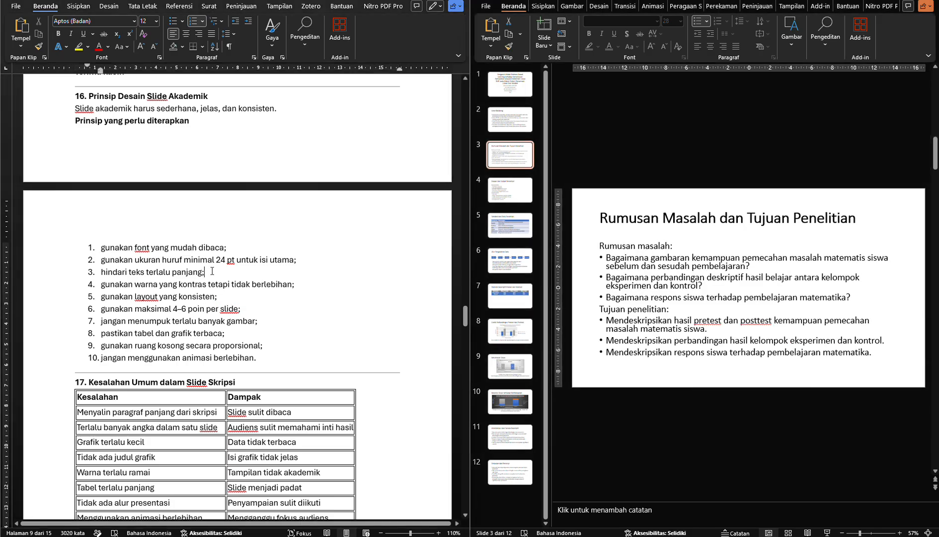
left_click(640, 224)
left_click(640, 247)
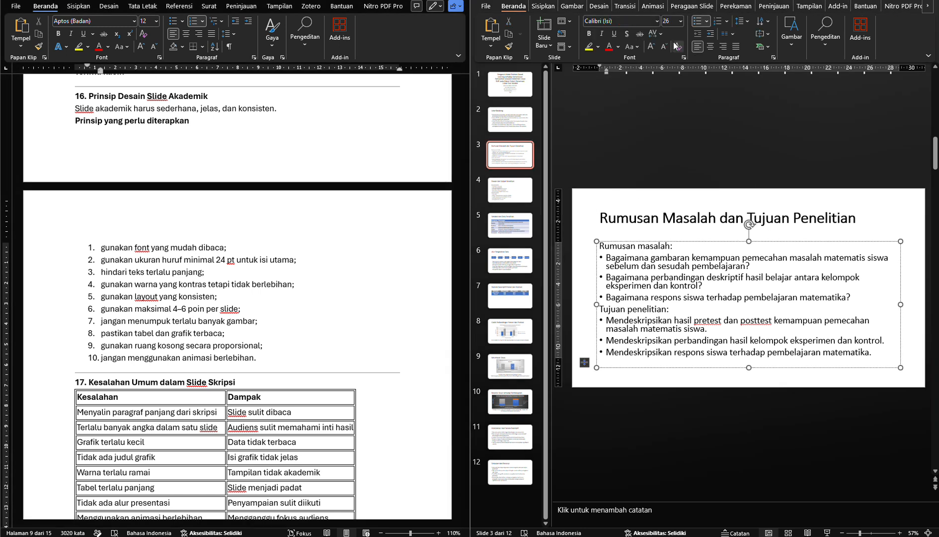
left_click(636, 311)
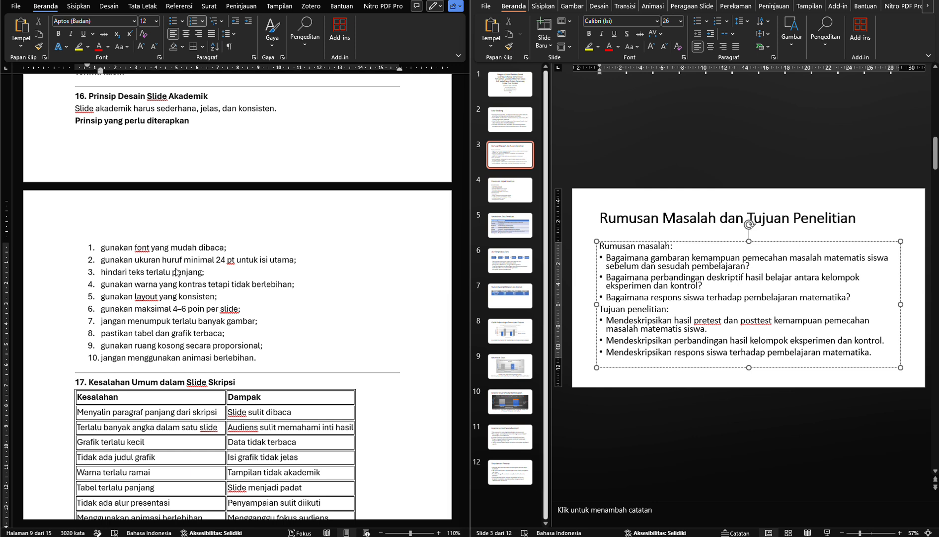
left_click(203, 272)
left_click_drag(205, 272, 268, 289)
left_click(146, 284)
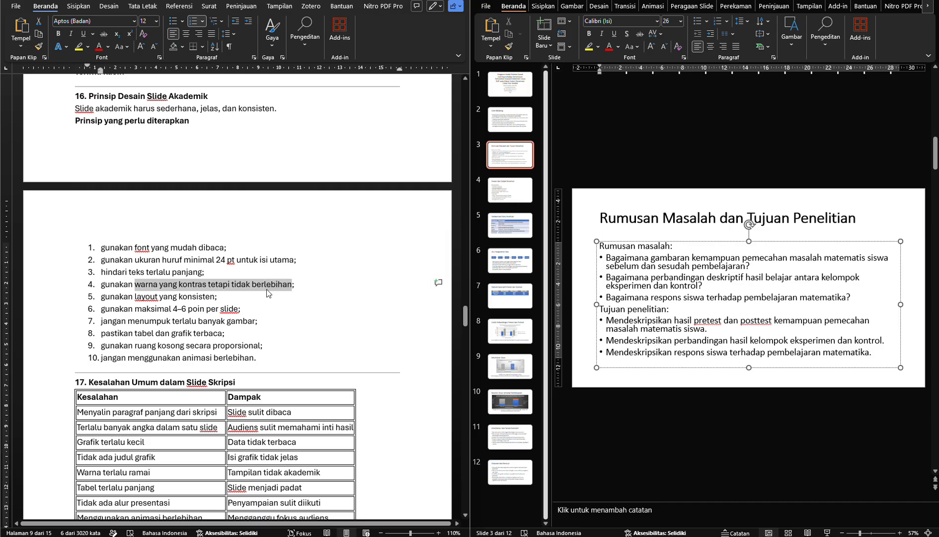
left_click(268, 290)
left_click(256, 296)
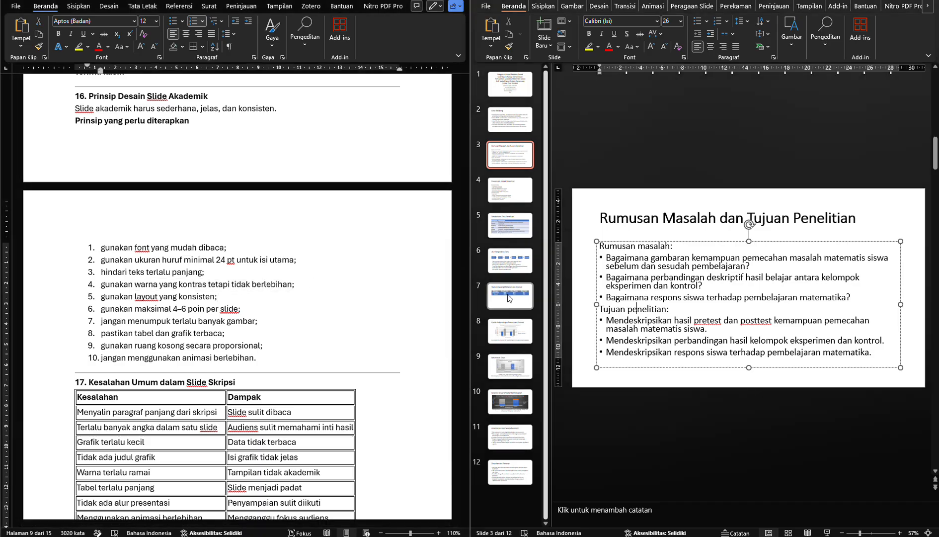
Select all cells of slide 7's Statistik Deskriptif table and change their text colour to Hitam, Teks 1
left_click(510, 296)
left_click(641, 277)
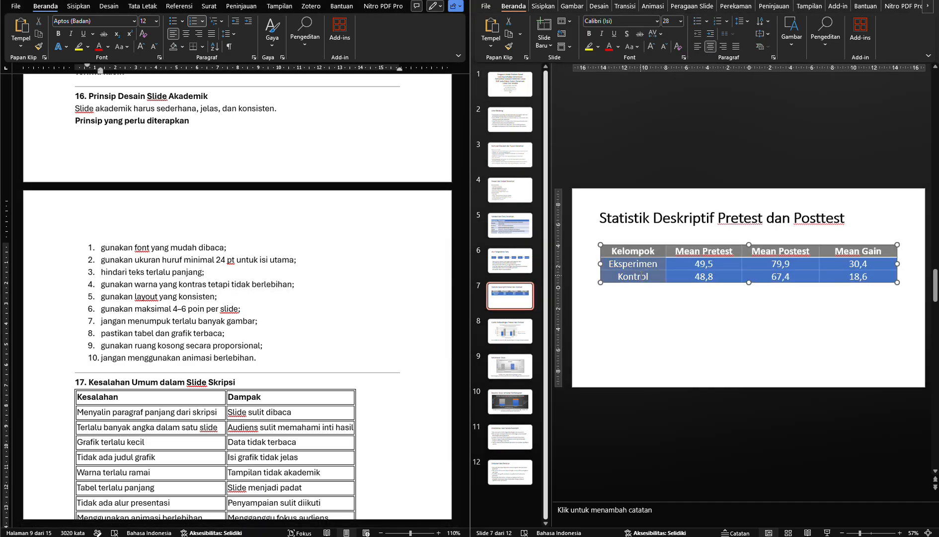
left_click(627, 252)
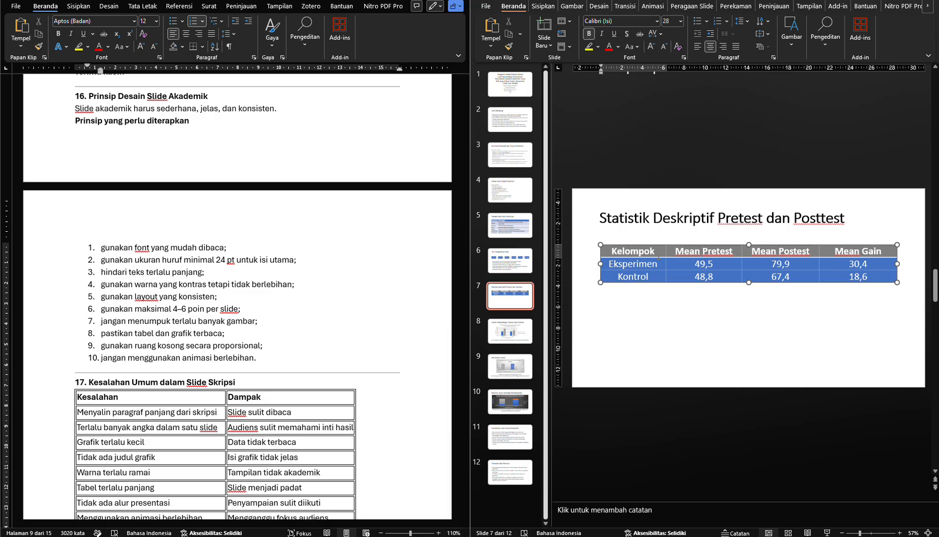
left_click(658, 263)
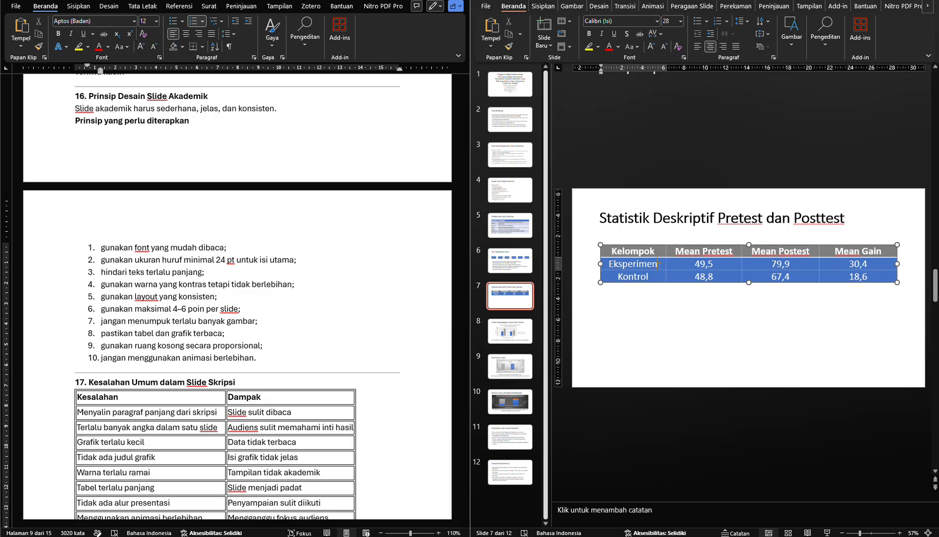
left_click(657, 277)
left_click(661, 253)
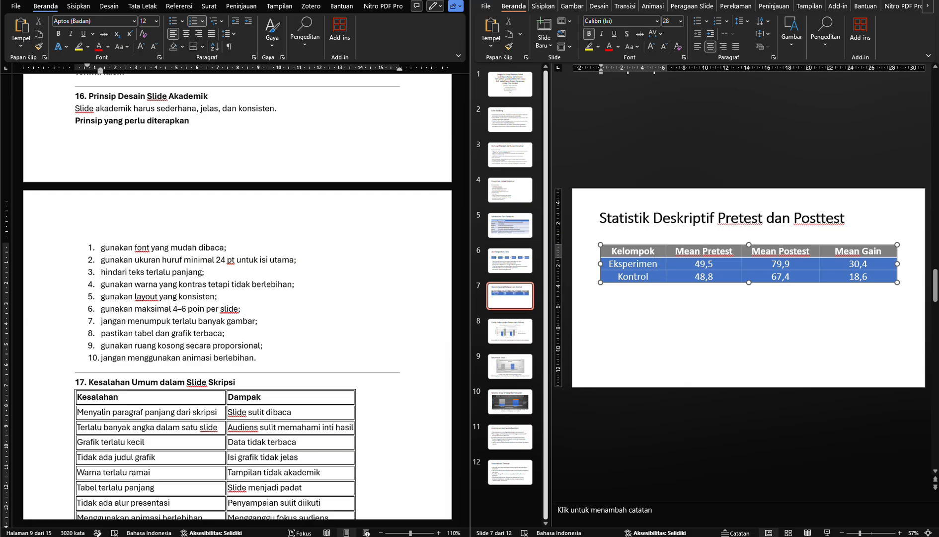
left_click_drag(659, 252, 834, 280)
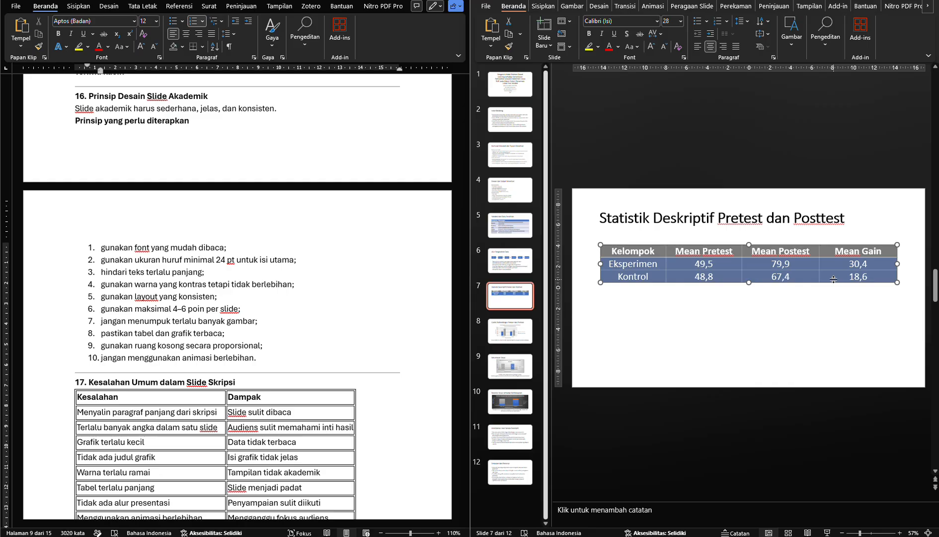
left_click(619, 47)
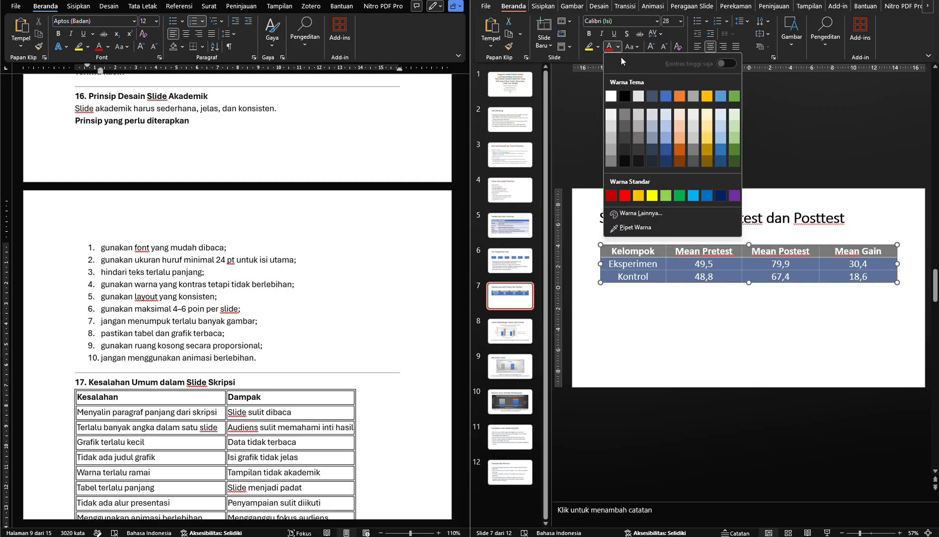
left_click(624, 96)
left_click(654, 326)
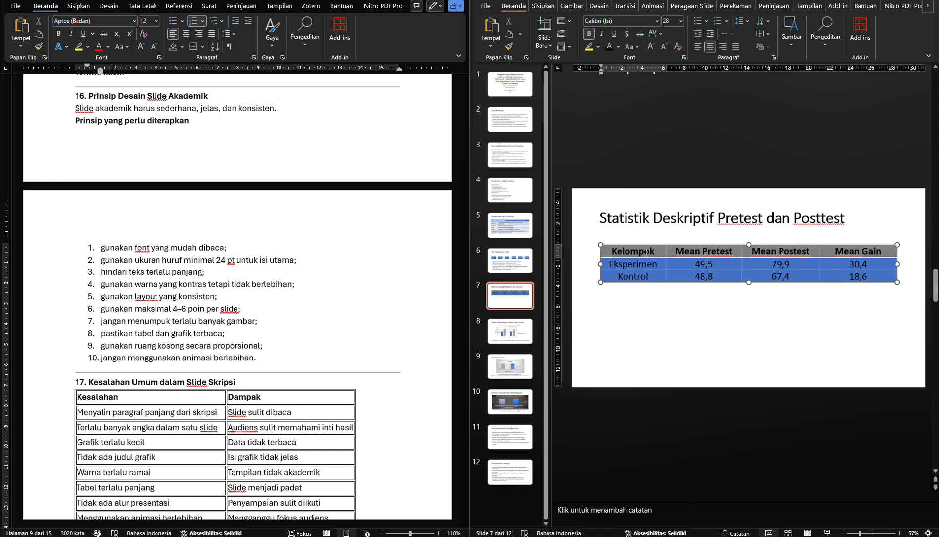
Set the text of the whole Statistik Deskriptif table on slide 7 to white
left_click_drag(647, 251, 839, 273)
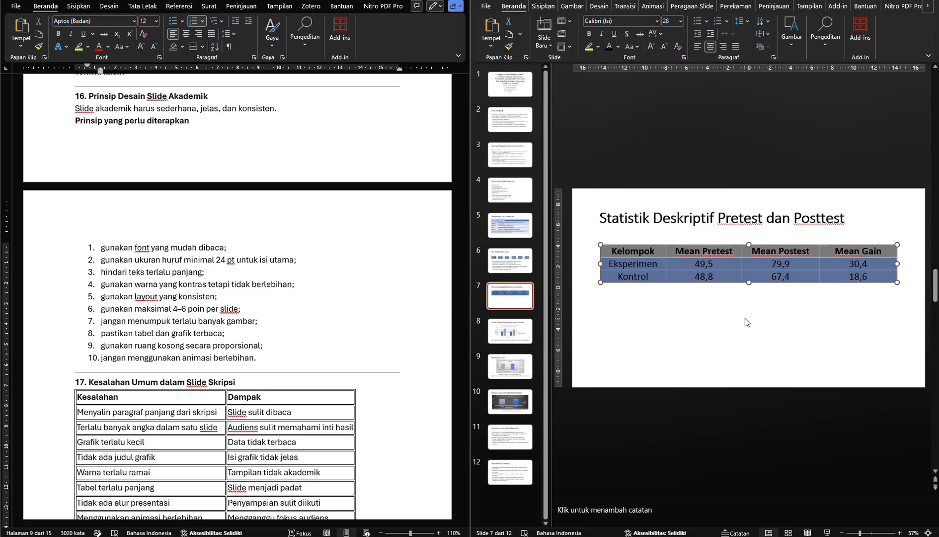
left_click(616, 47)
left_click(610, 94)
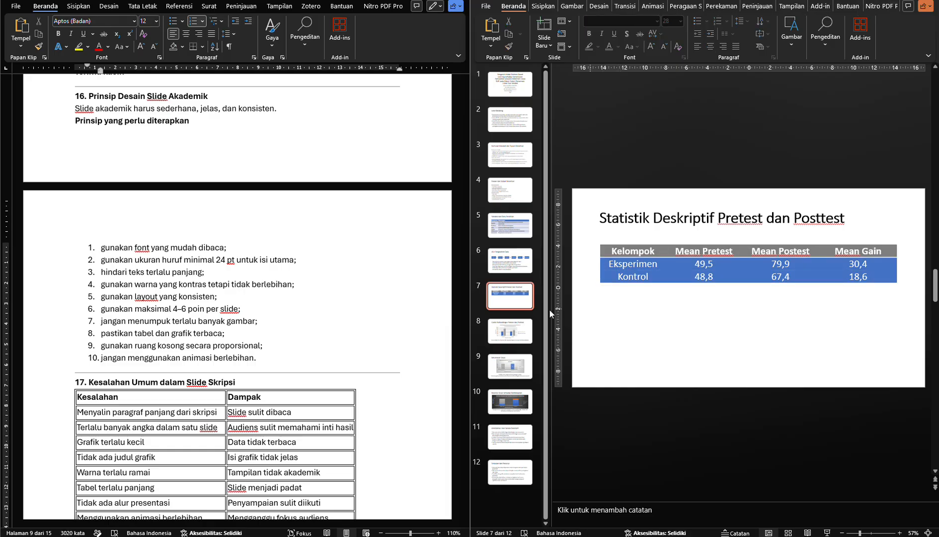
Check the consistent-layout principle, preview other chart styles on slide 10's student response chart, and keep the dark style
left_click(225, 297)
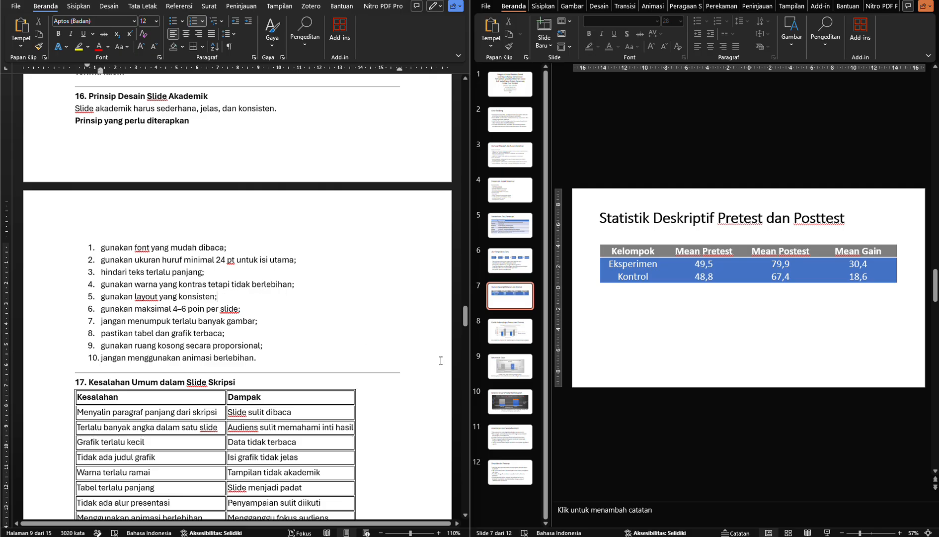
left_click(515, 405)
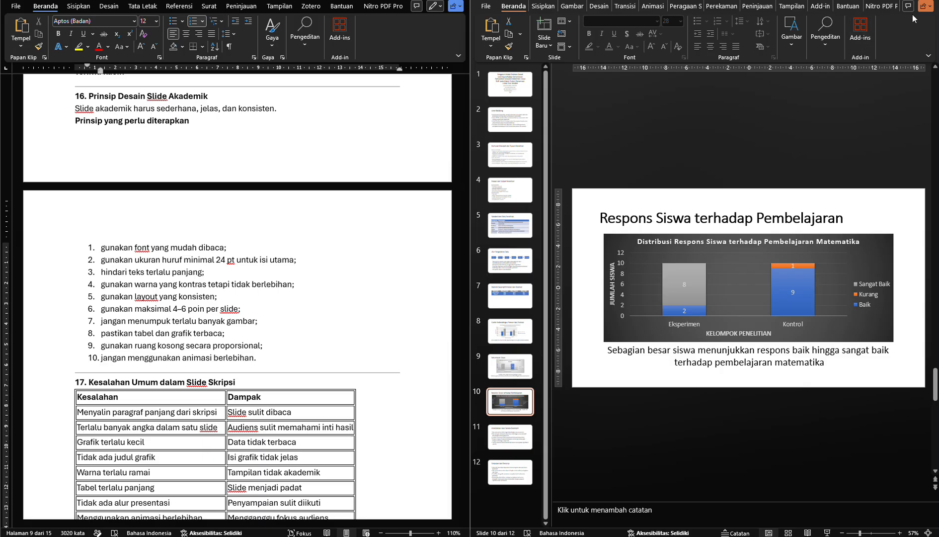
left_click(629, 260)
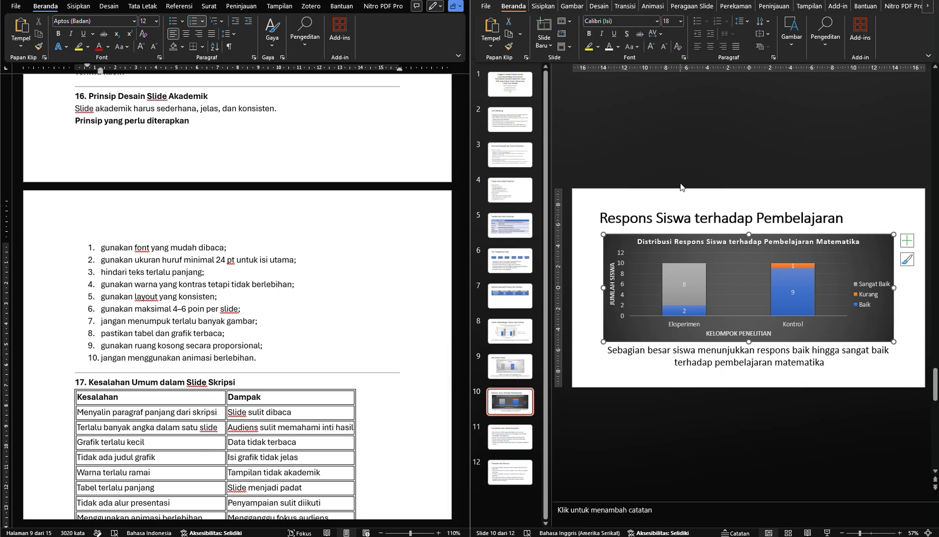
left_click(927, 7)
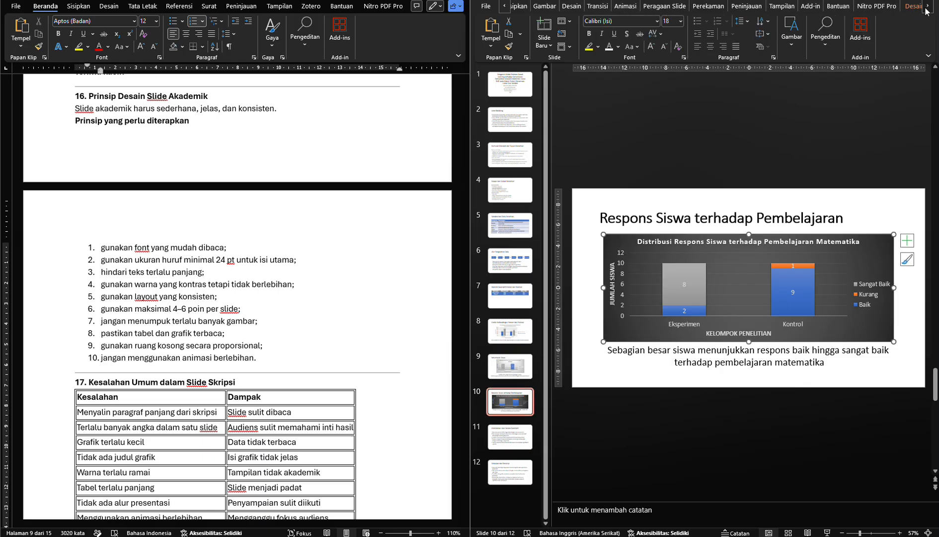
left_click(898, 6)
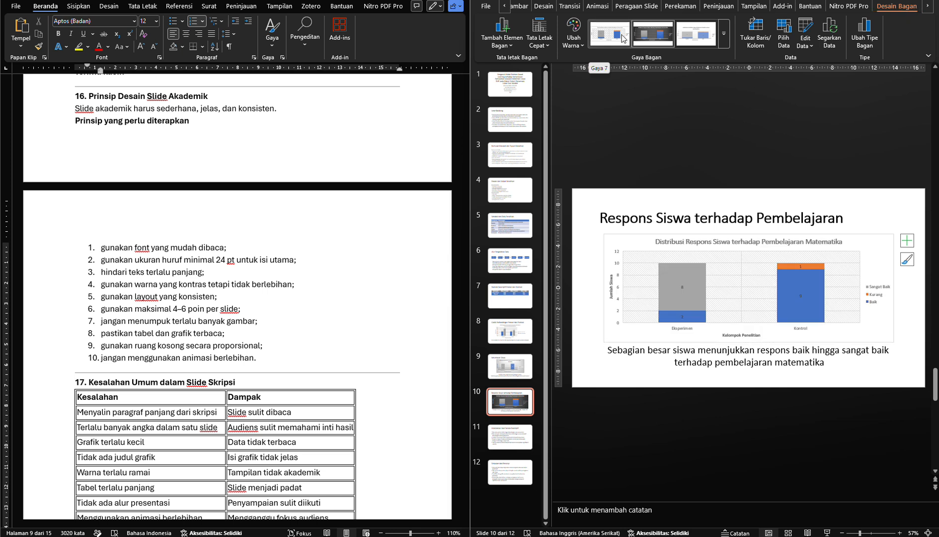
left_click(721, 38)
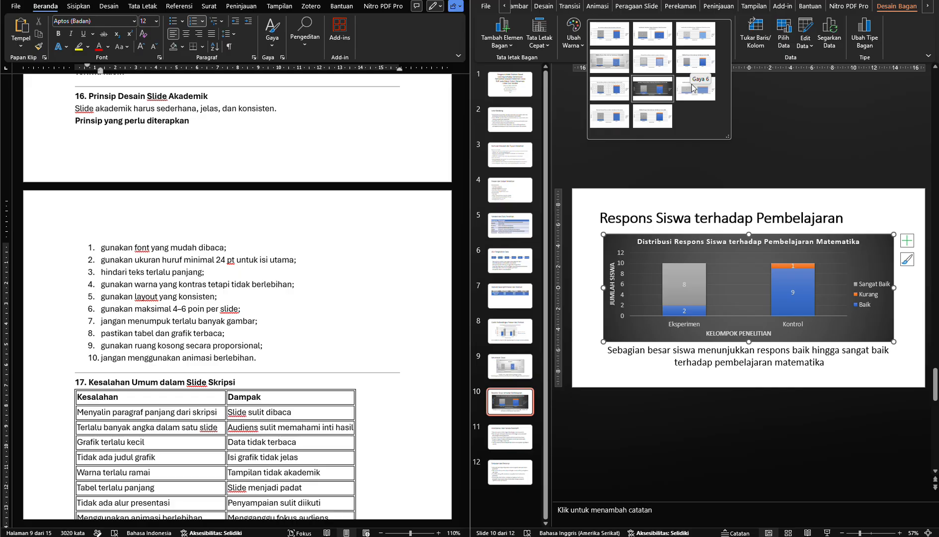
left_click(667, 93)
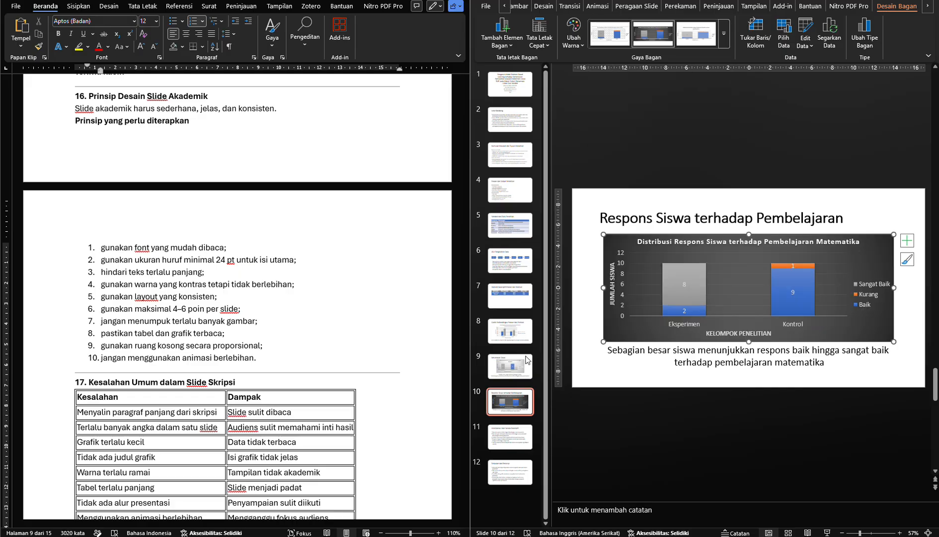
Apply the dark chart style to slide 9's Ketuntasan Siswa chart to match slide 10's chart
left_click(524, 356)
left_click(840, 328)
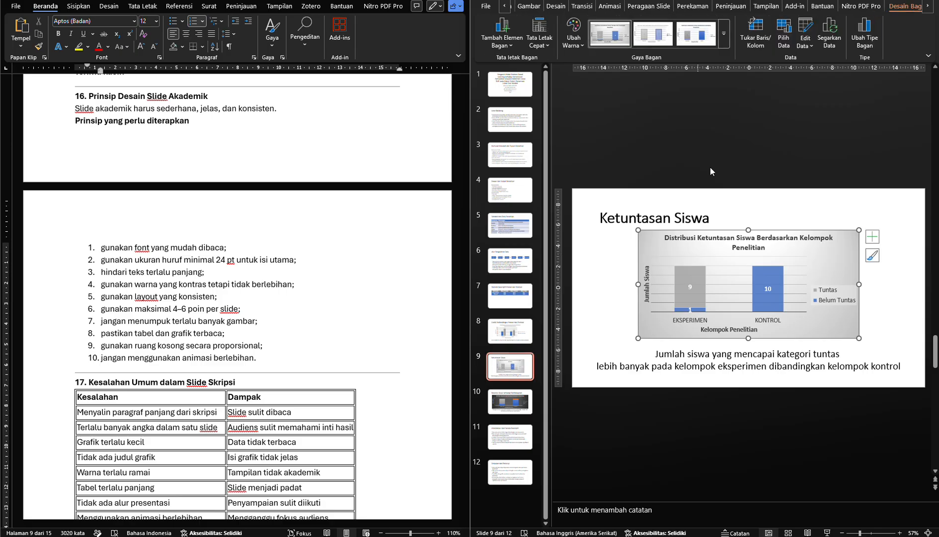
left_click(724, 34)
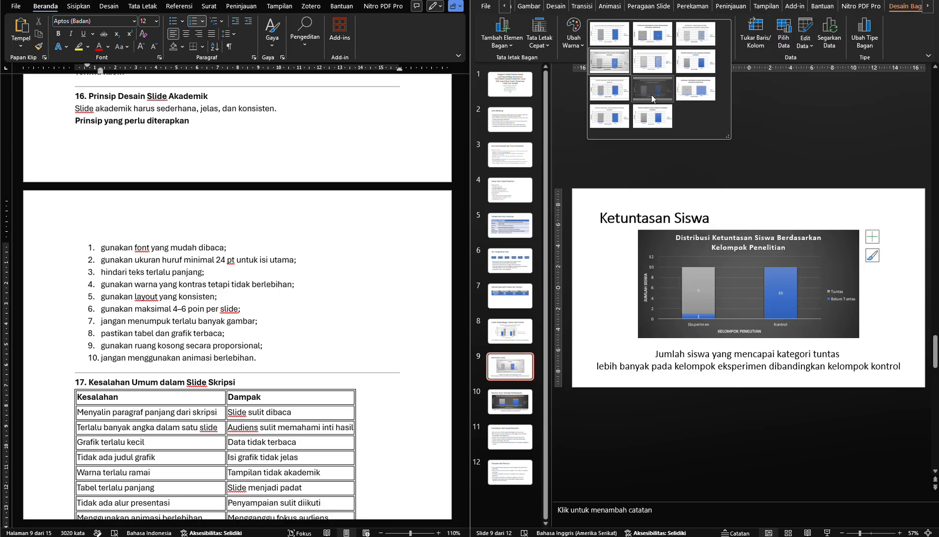
left_click(652, 98)
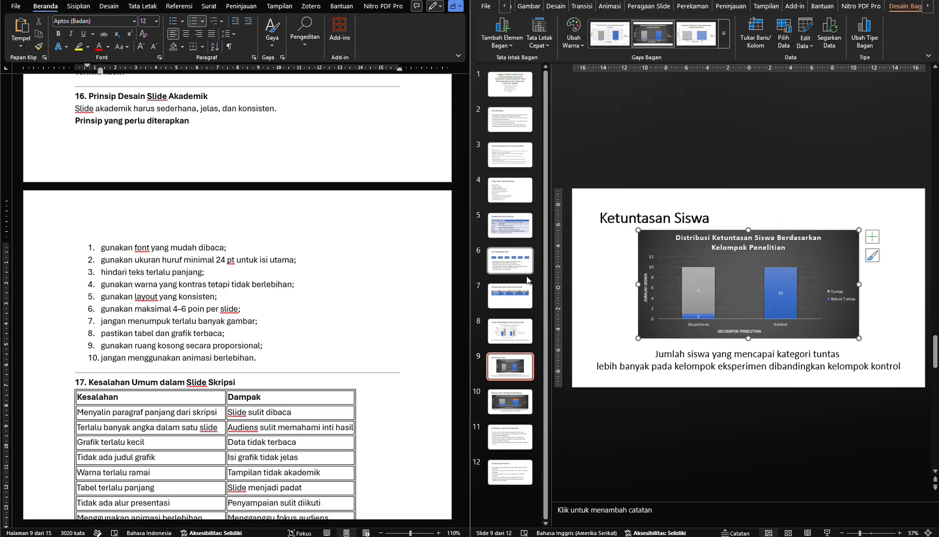
Apply the dark Gaya 8 style to slide 8's pretest and posttest comparison chart
left_click(511, 327)
left_click(632, 234)
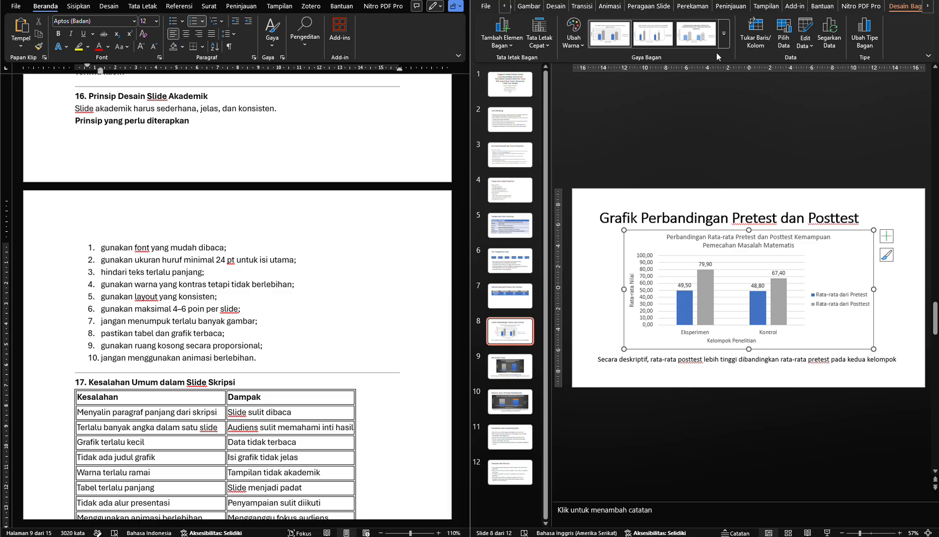
left_click(726, 43)
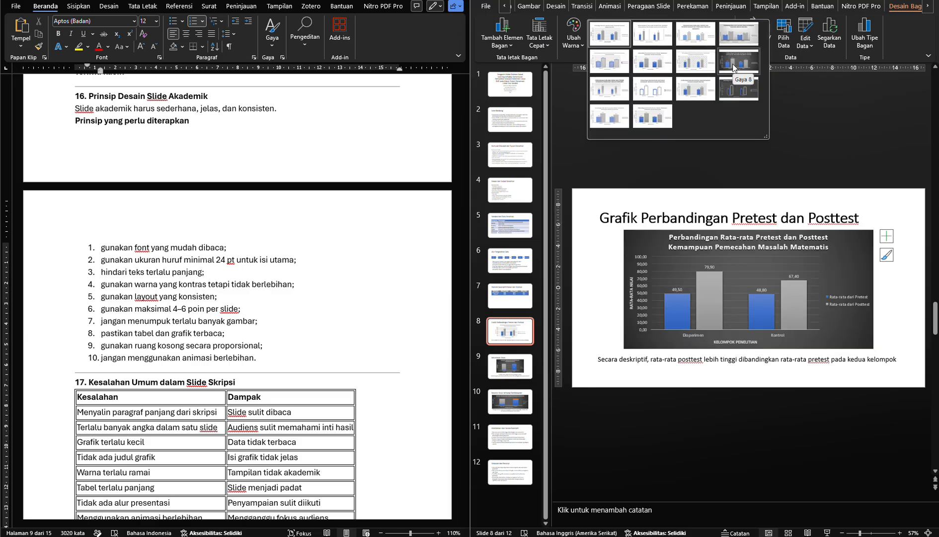
left_click(733, 64)
left_click(630, 206)
left_click(576, 287)
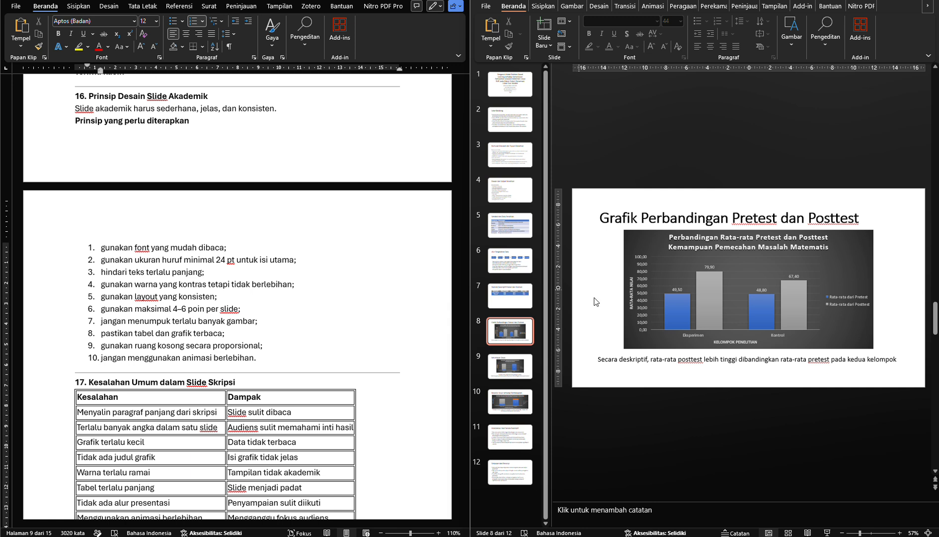
Review slides 6, 10, 9 and 8 for a consistent layout and matching chart styles
mouse_move(688, 302)
left_click(518, 261)
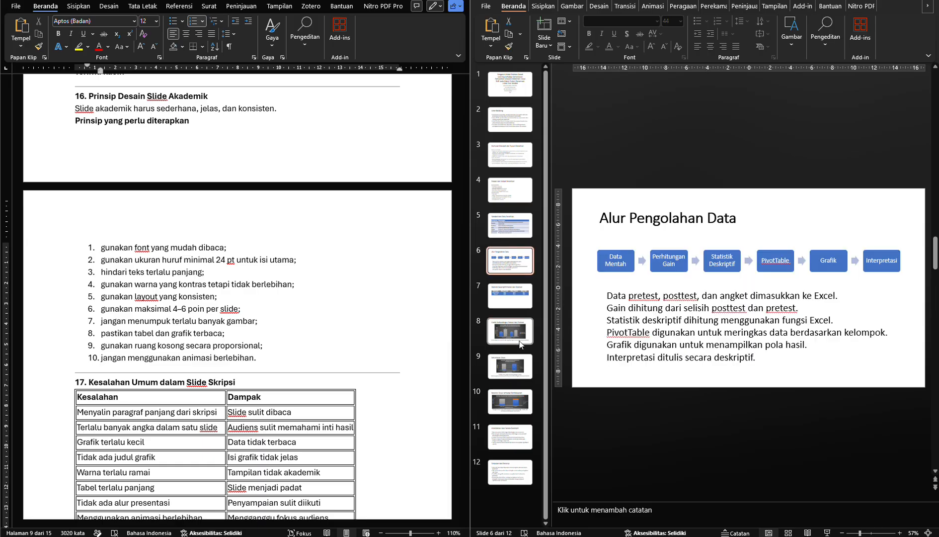
left_click(508, 405)
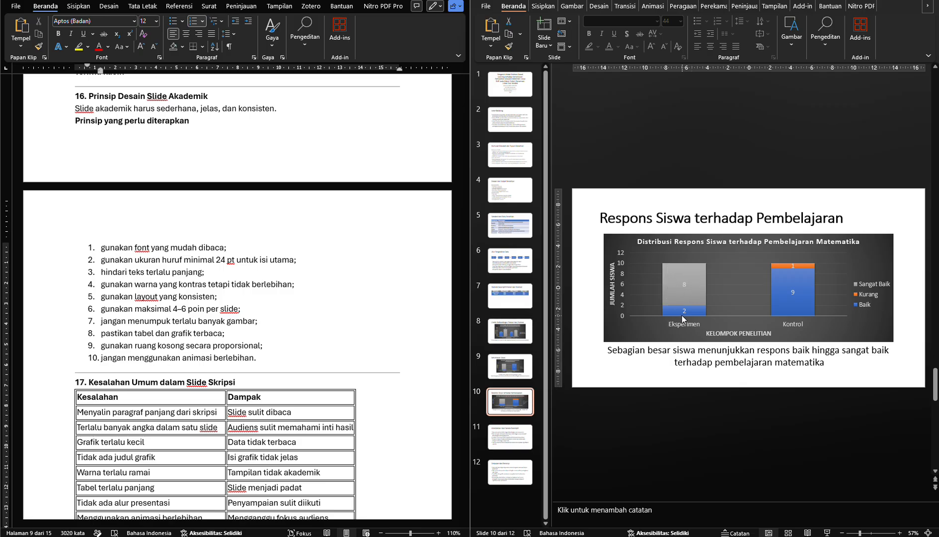
left_click(508, 366)
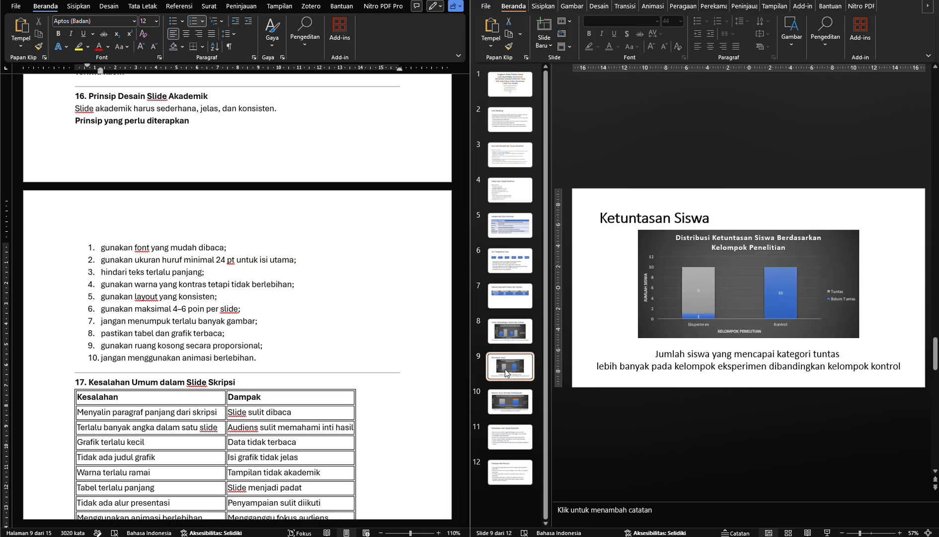
left_click(507, 336)
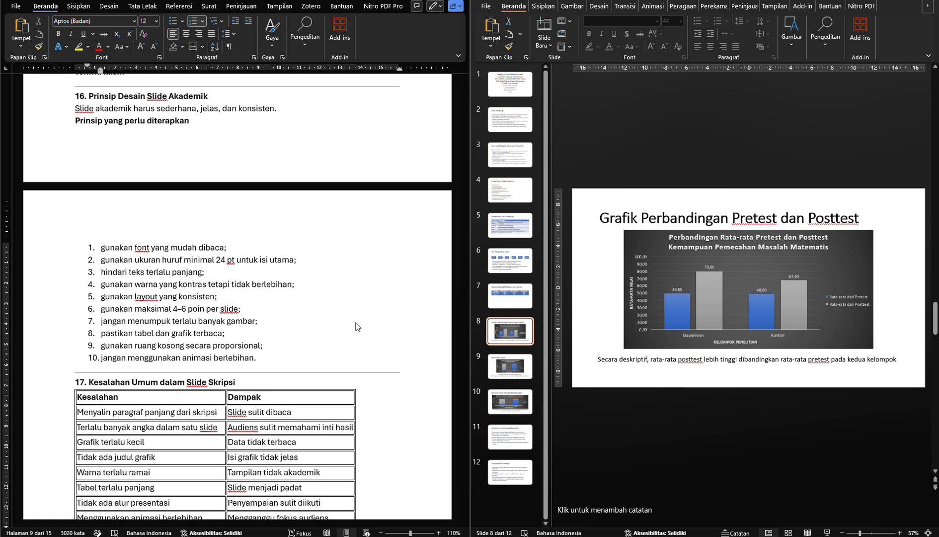
Check the number of points on slides 2, 3 and 4 against the module's maximum of 4–6 points per slide
left_click(244, 305)
left_click(231, 308)
left_click(245, 309)
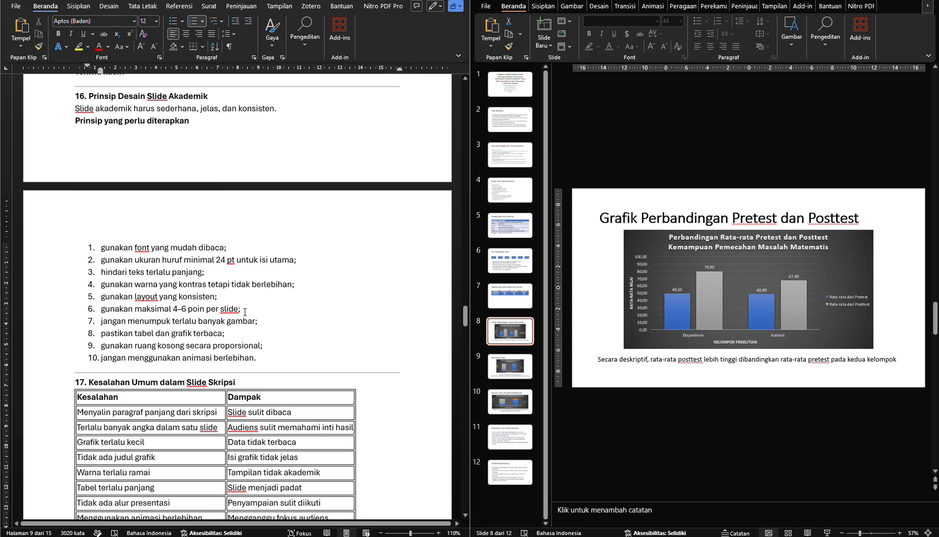
left_click_drag(236, 312, 135, 310)
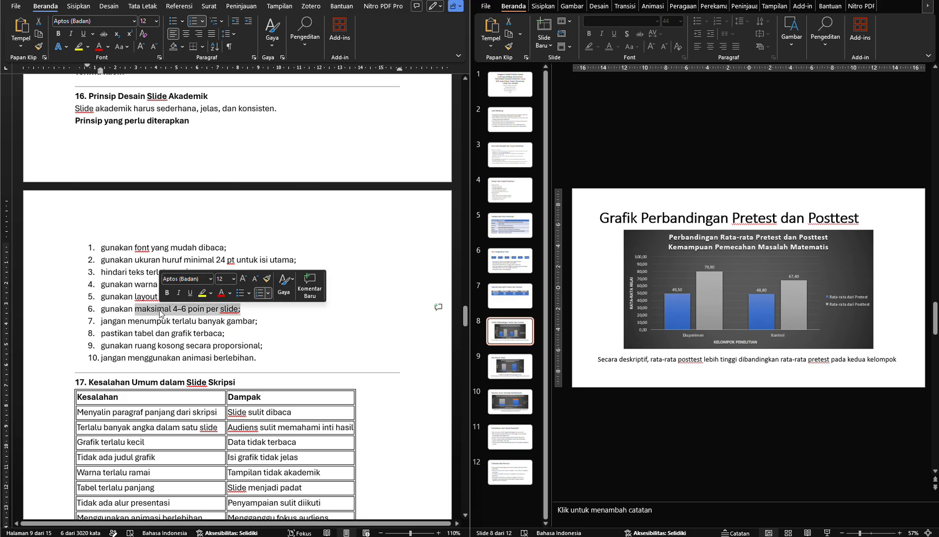
left_click(157, 309)
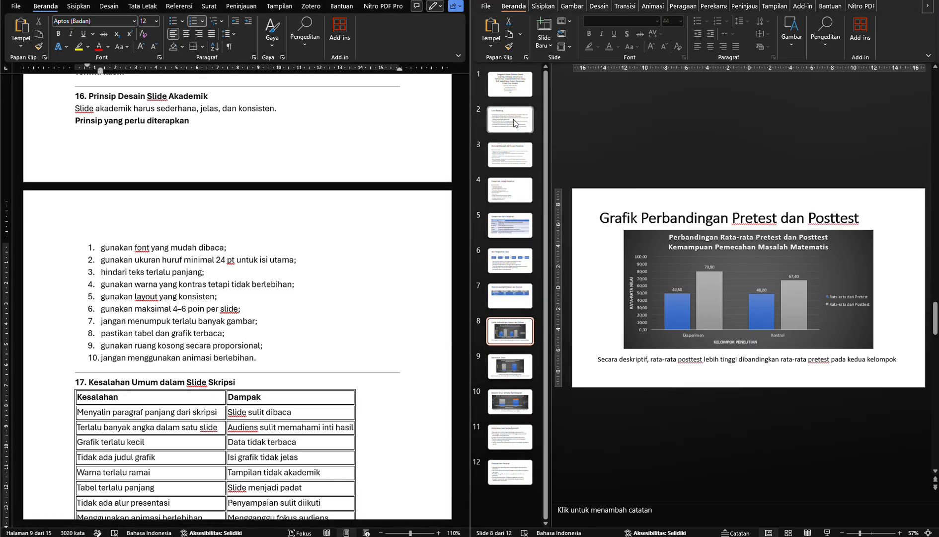
left_click(529, 134)
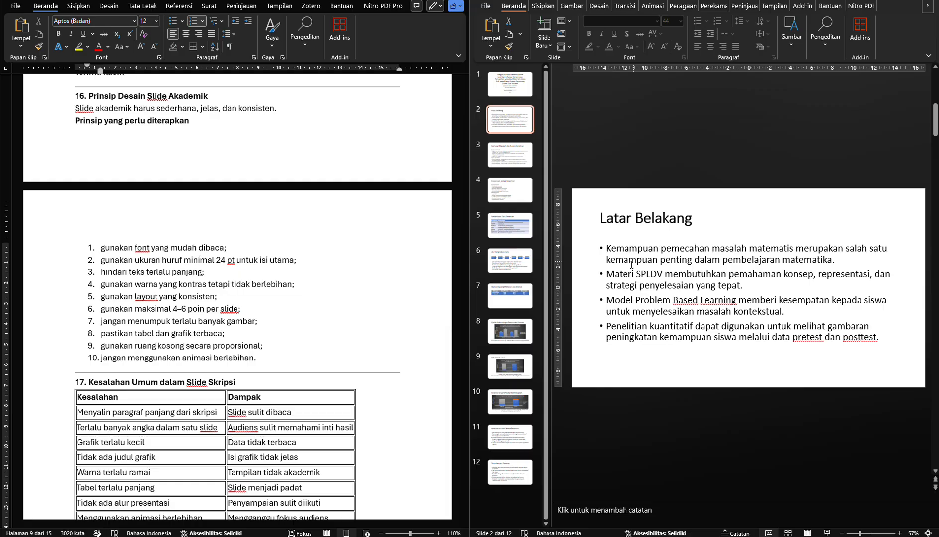
key("Down")
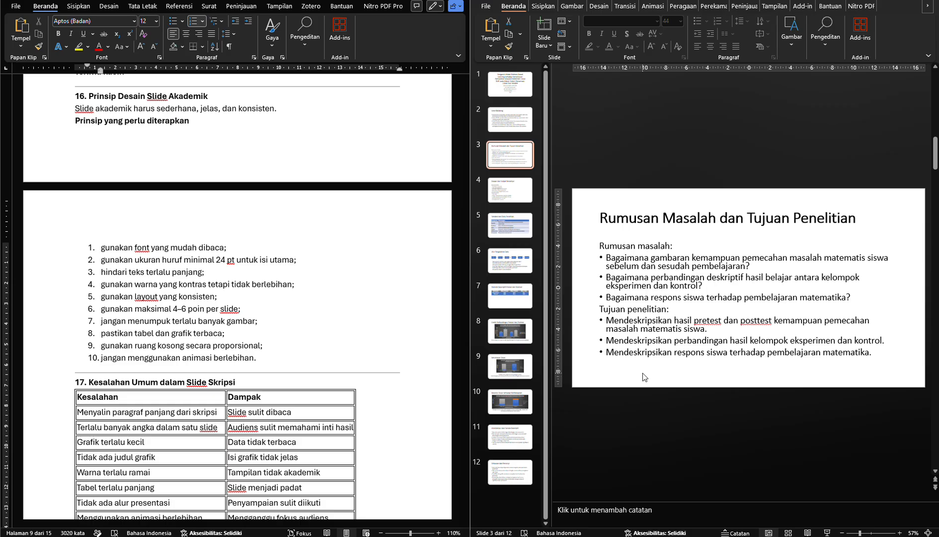
key("Down")
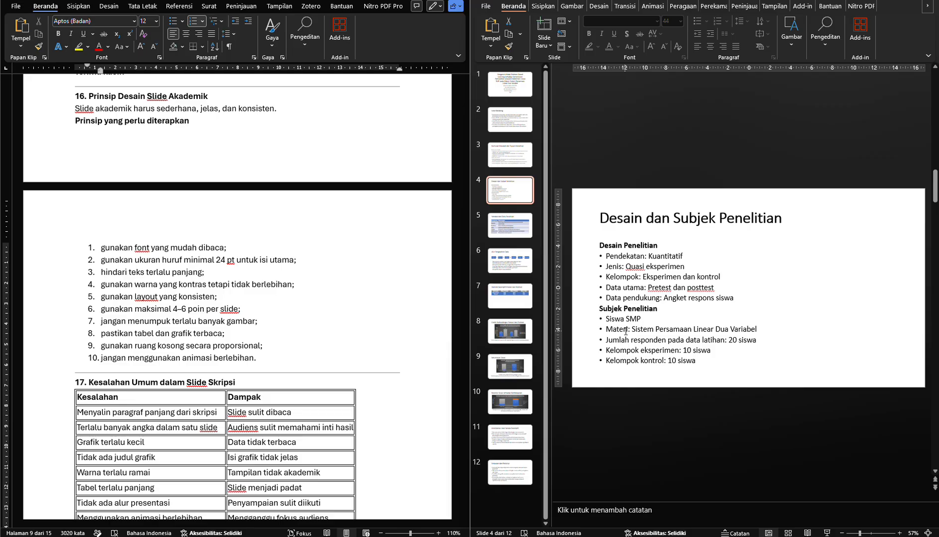
Set all of slide 4's body text to 24 pt and extend the text box upward to just below the title
left_click(624, 290)
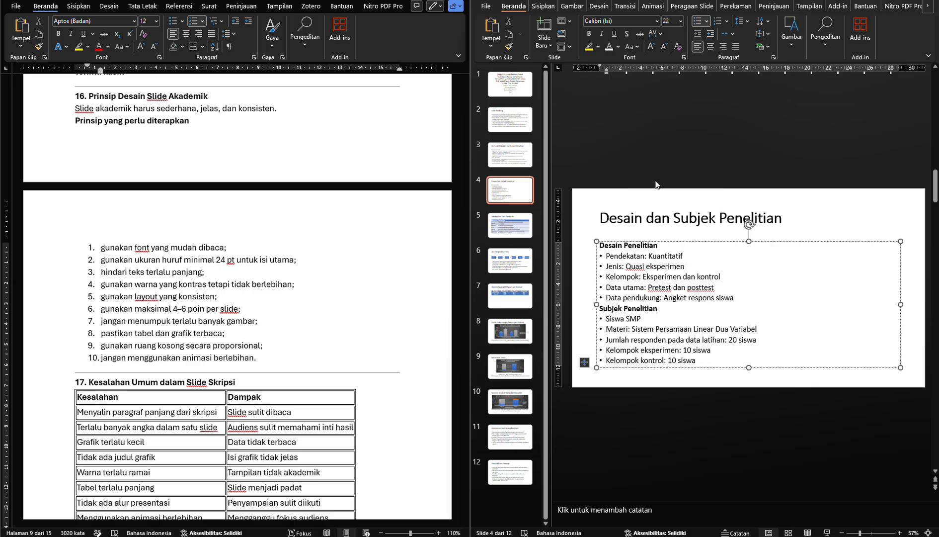
key("ctrl+a")
key("ctrl+shift+less")
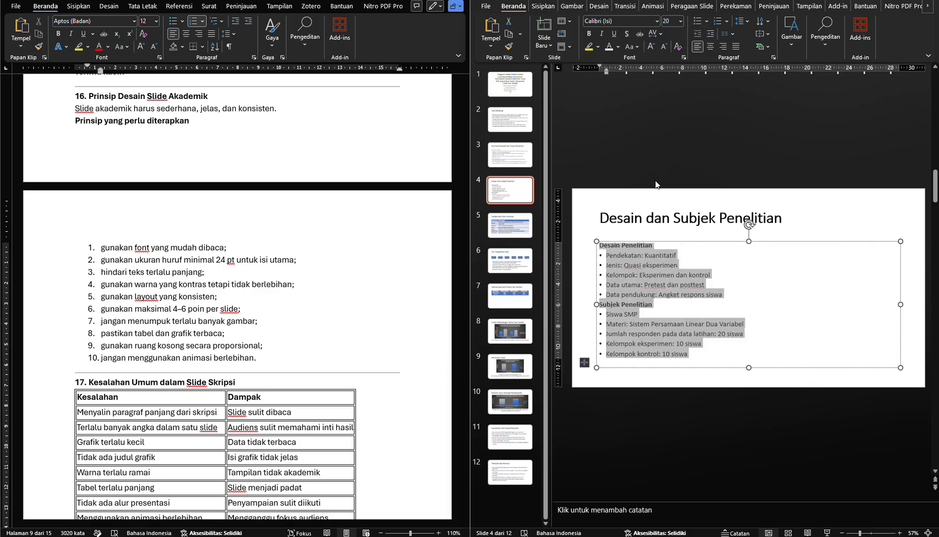
left_click(680, 21)
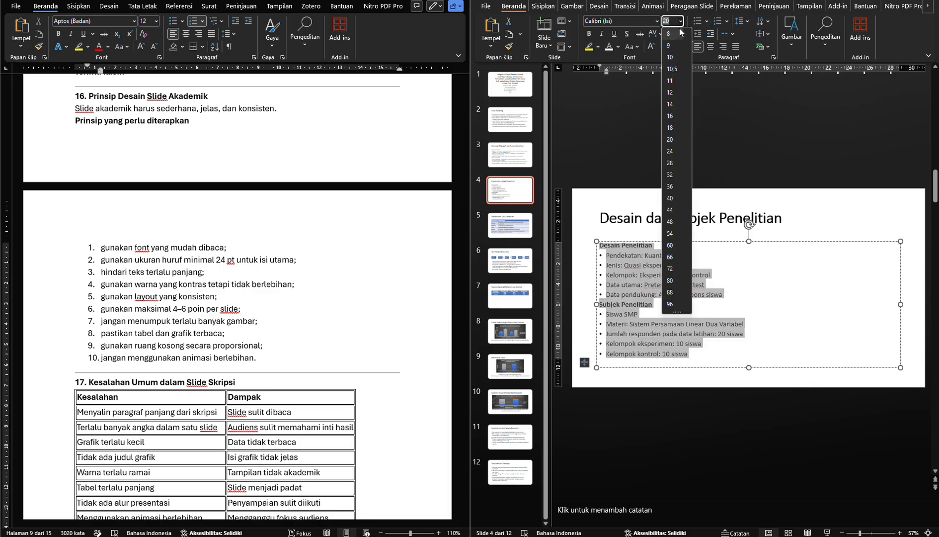
left_click(669, 150)
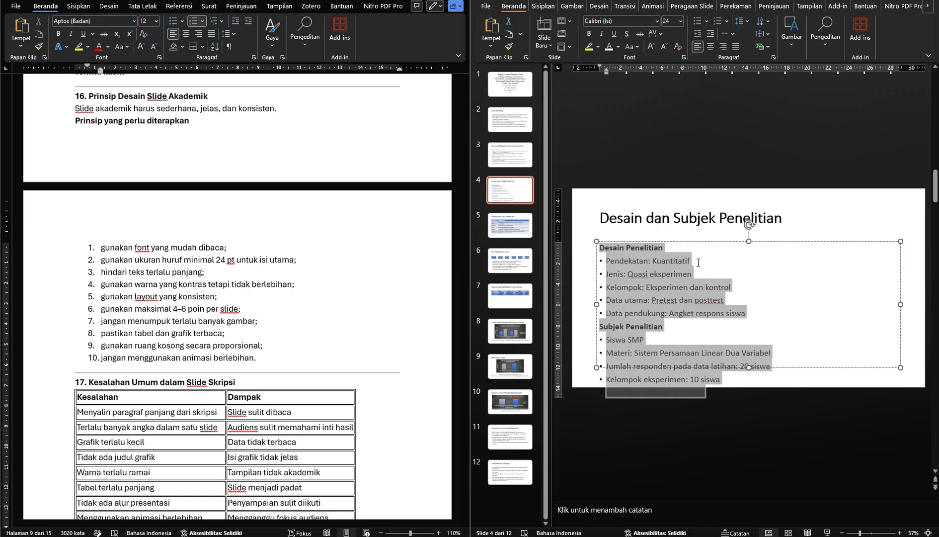
left_click(752, 230)
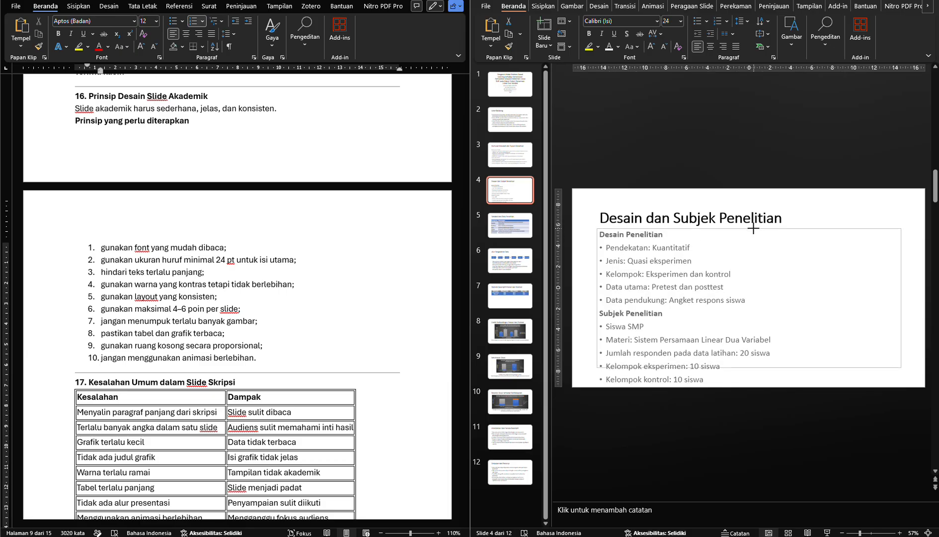
left_click(754, 228)
Cut the Subjek Penelitian heading and its points from slide 4's body text and shrink the text box around the Desain Penelitian list
left_click(727, 287)
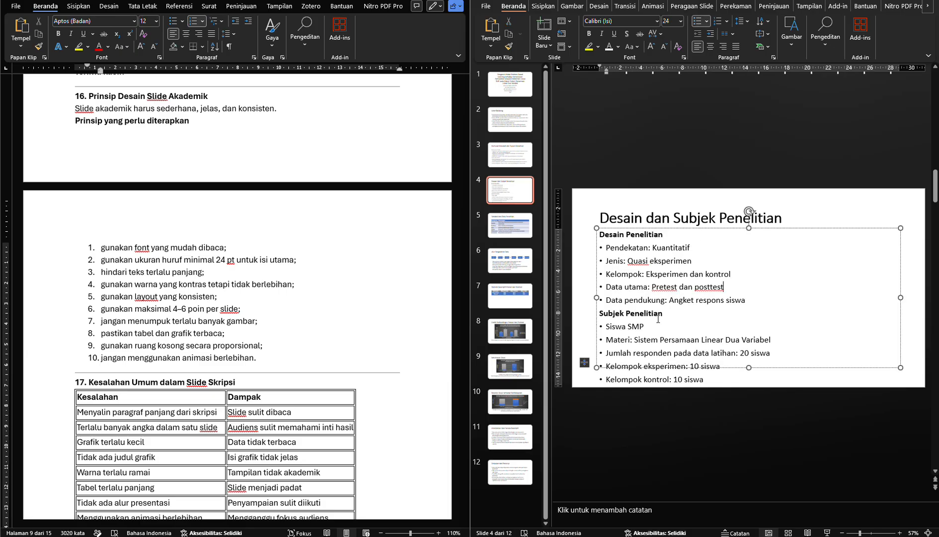
left_click(673, 320)
left_click(676, 311)
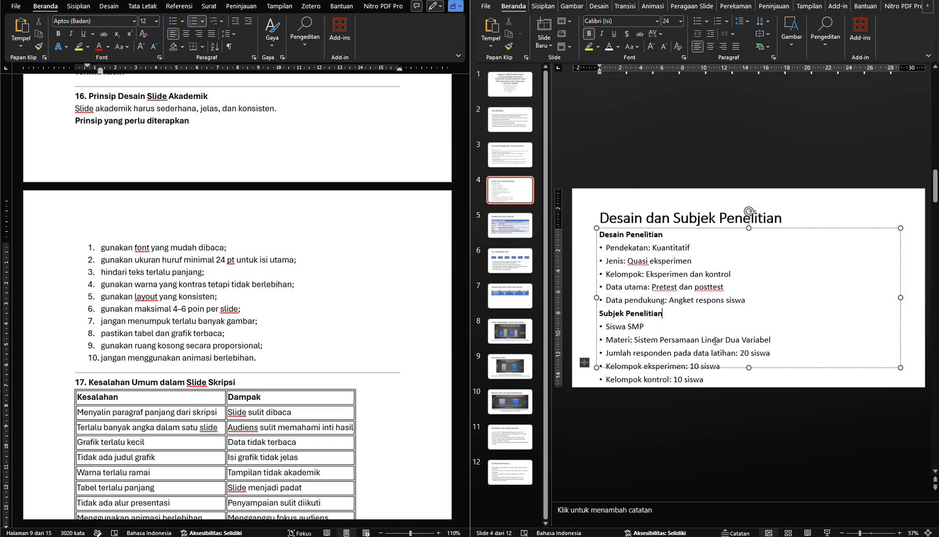
left_click(715, 379)
left_click_drag(714, 377, 602, 316)
key("ctrl+c")
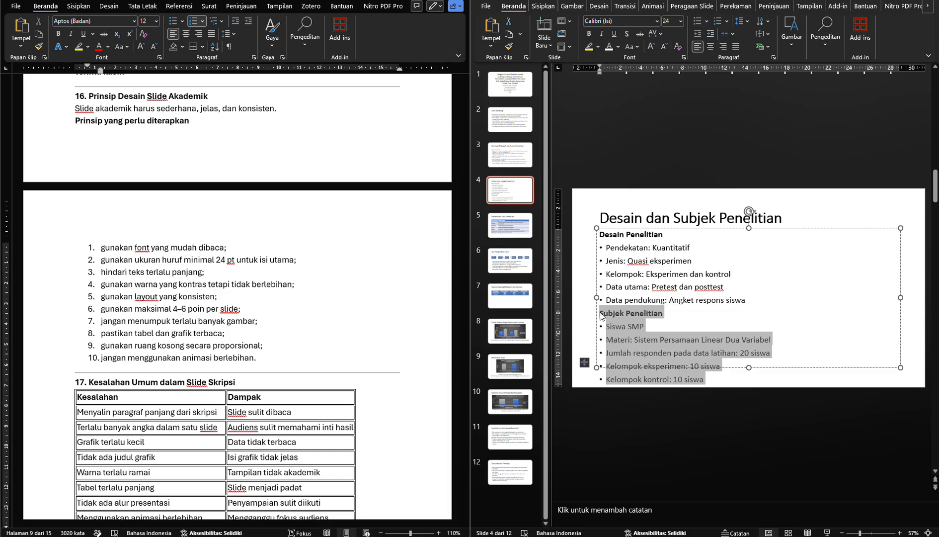
key("BackSpace")
key("BackSpace")
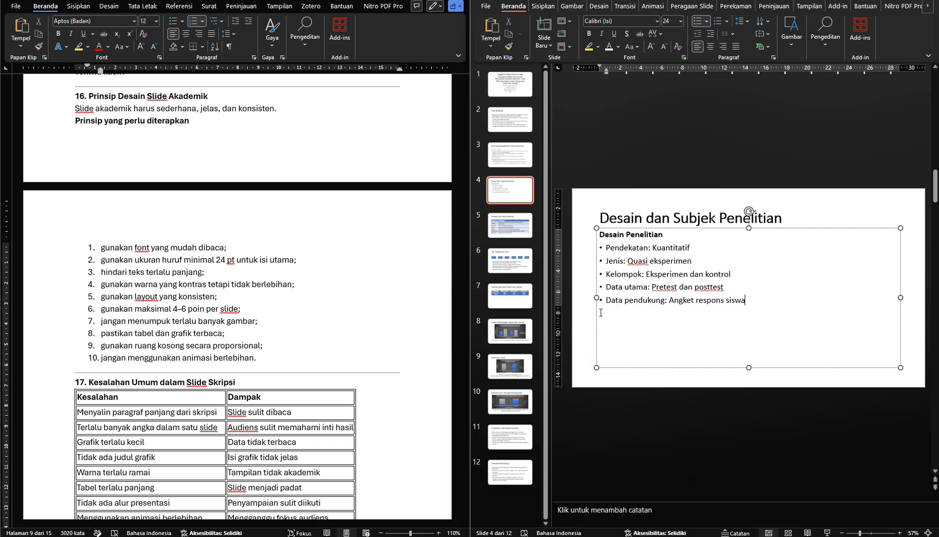
left_click_drag(900, 367, 756, 320)
left_click(683, 356)
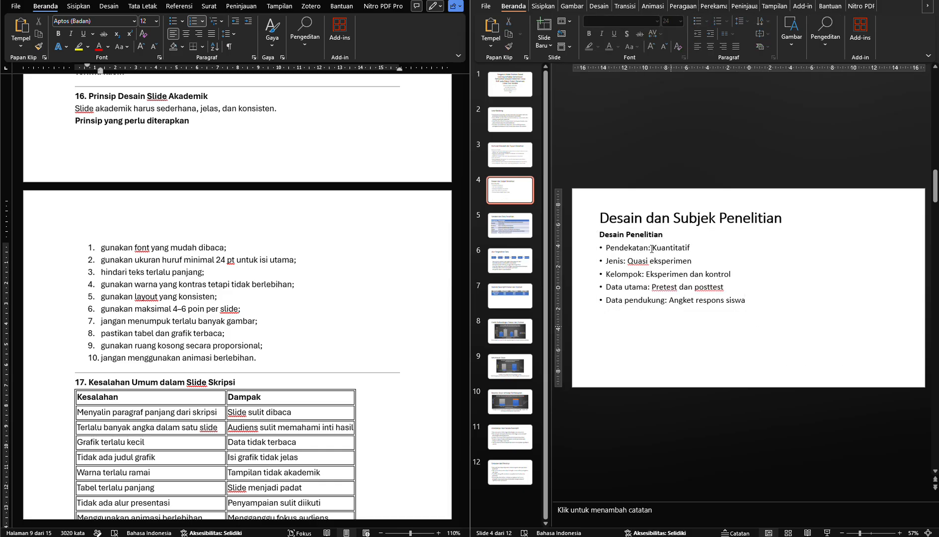
Insert a text box beside the Desain Penelitian list, paste the Subjek Penelitian section into it and remove the trailing empty line
left_click(543, 6)
left_click(804, 31)
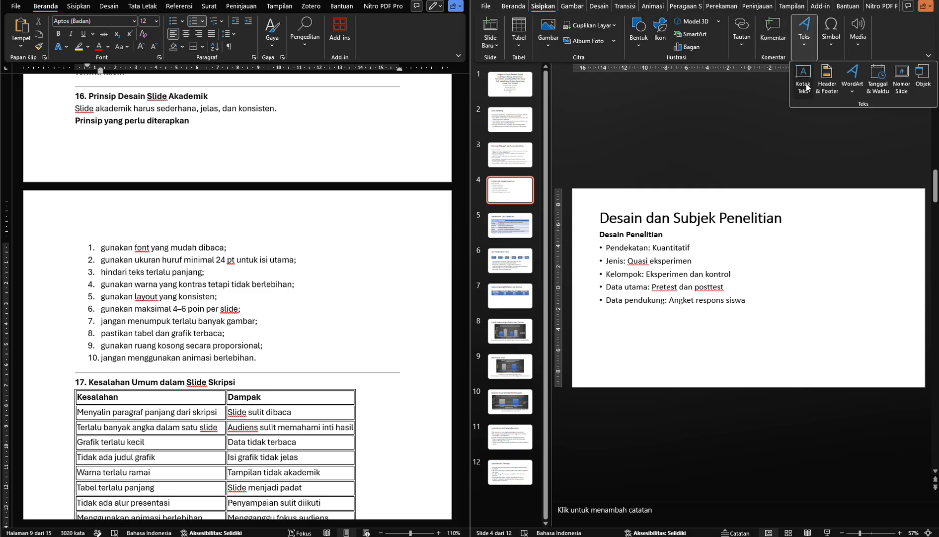
left_click(803, 79)
left_click(784, 243)
key("ctrl+v")
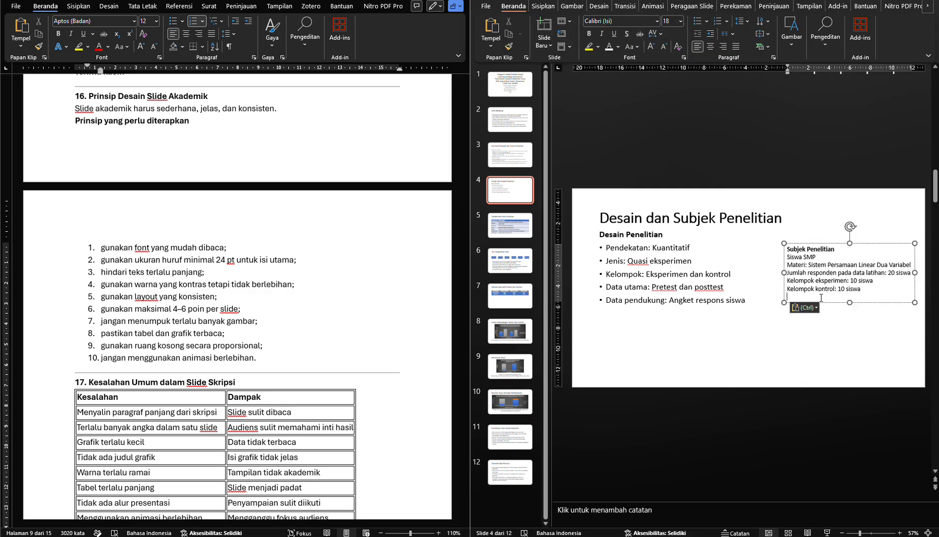
key("BackSpace")
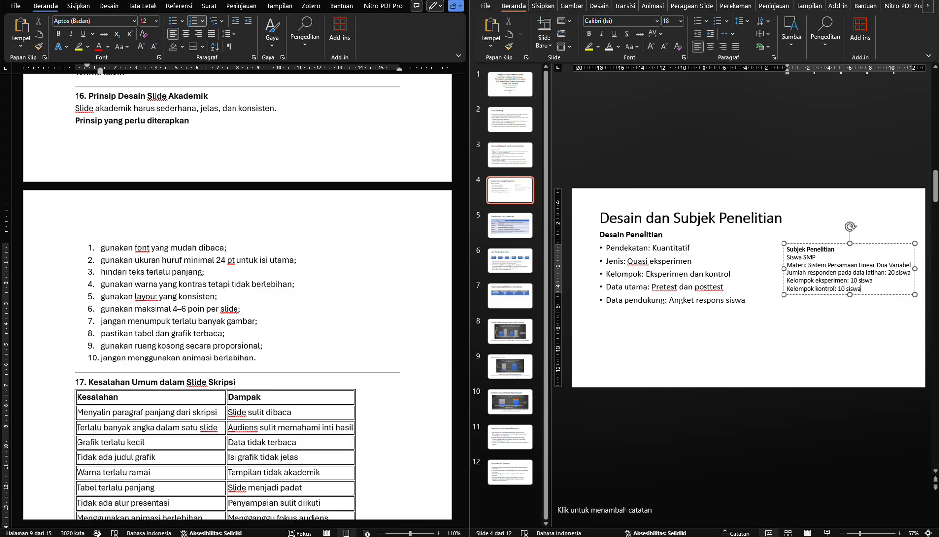
Set all text in the new Subjek Penelitian text box to 24 pt, matching the Desain Penelitian list
left_click(640, 274)
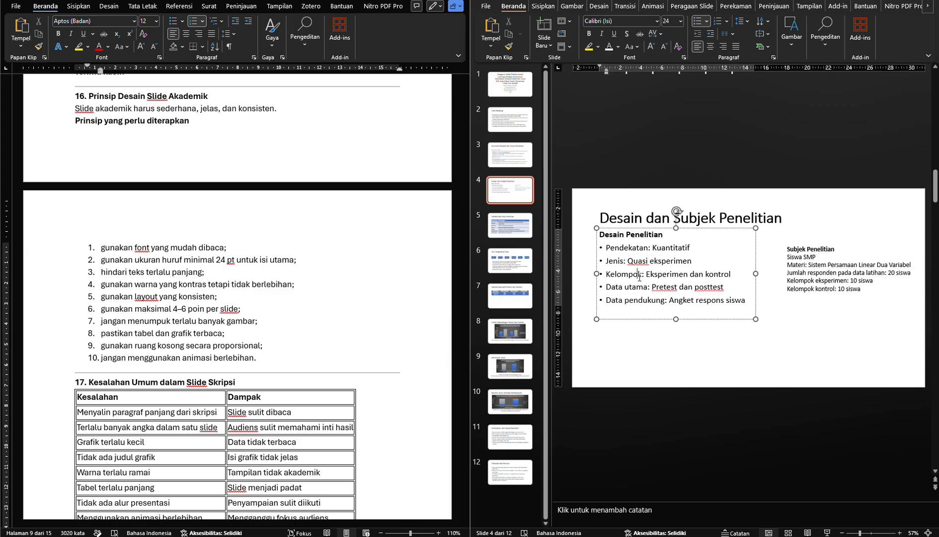
left_click(792, 273)
key("ctrl+a")
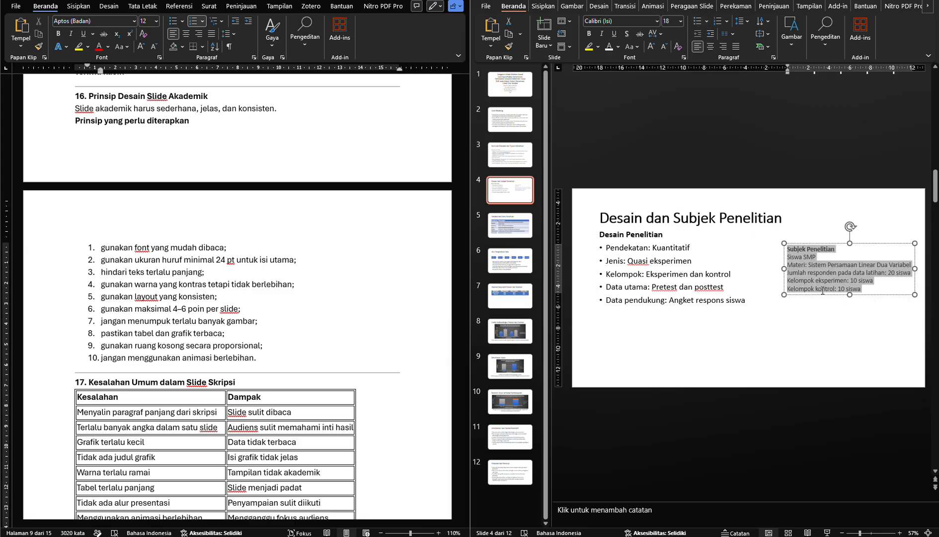
key("ctrl+shift+period")
key("ctrl+shift+period")
key("ctrl+shift+period")
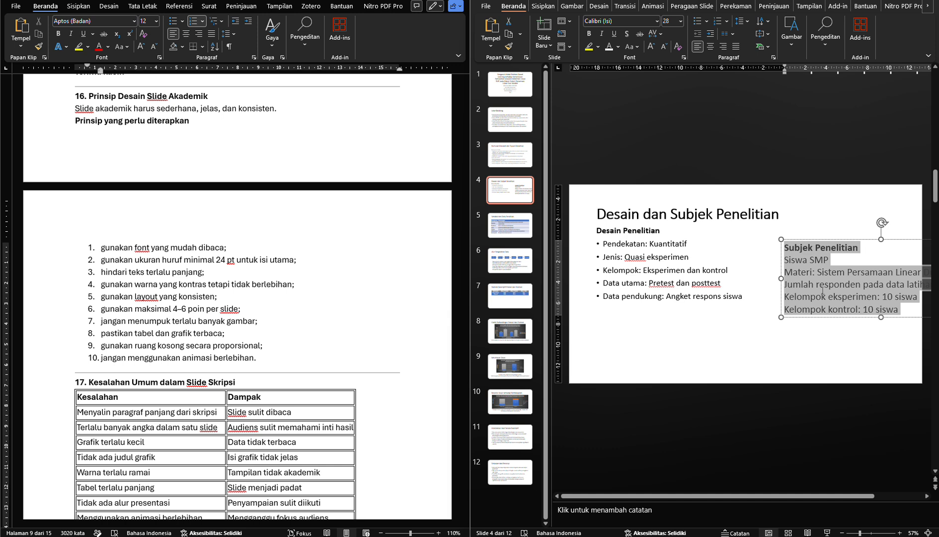
key("ctrl+shift+comma")
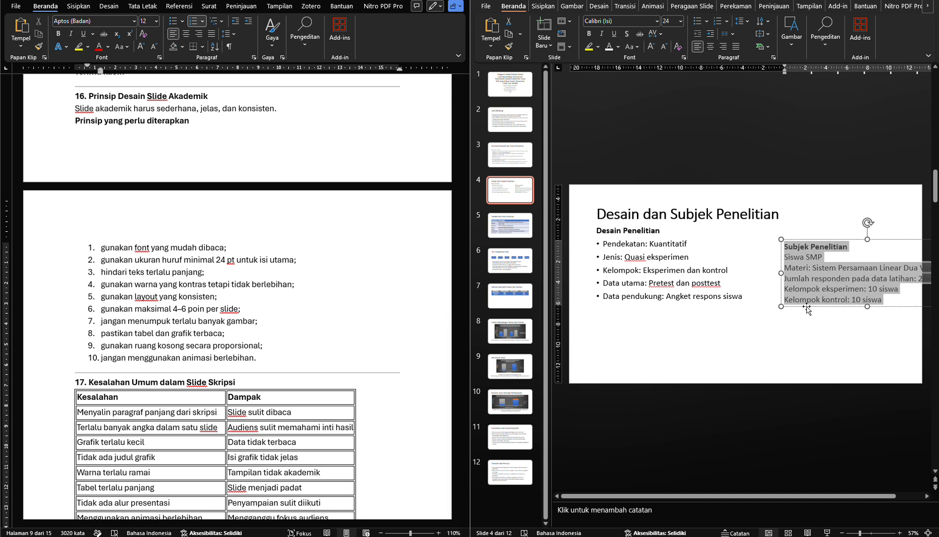
Align the Subjek Penelitian text box with the top of the Desain Penelitian list and narrow it to fit within the slide
left_click_drag(807, 308, 750, 274)
left_click(651, 264)
left_click(761, 273)
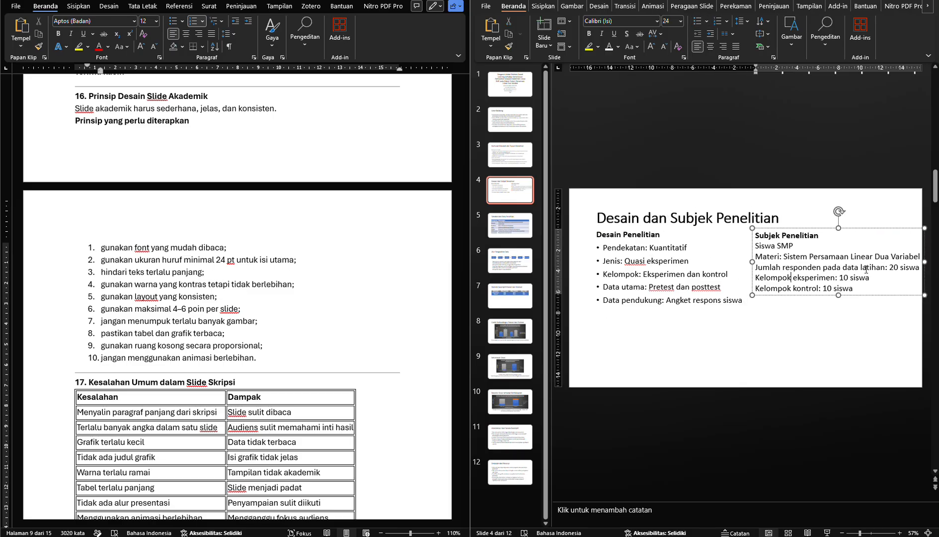
left_click_drag(924, 261, 906, 267)
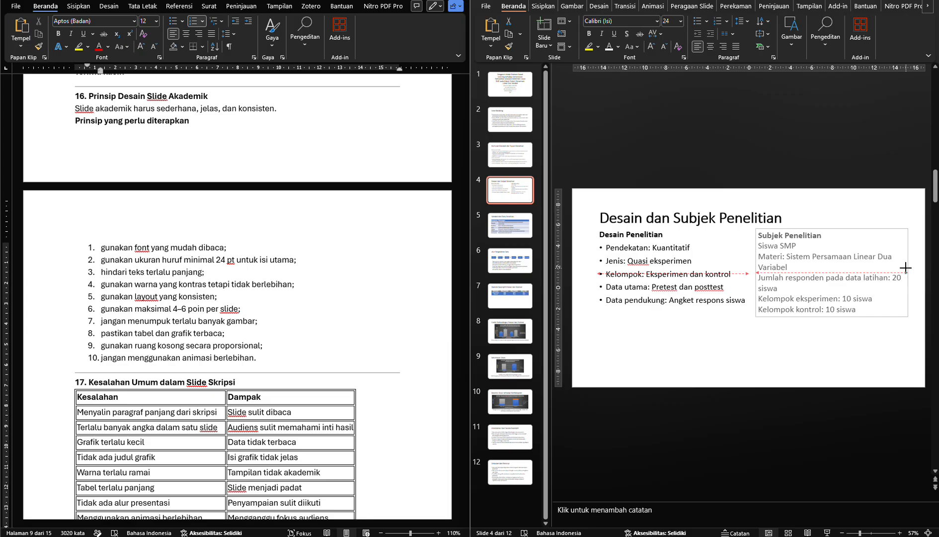
Adjust the outer edge of the Subjek Penelitian text box on slide 4 so it stays inside the slide, and deselect it
left_click_drag(906, 267, 905, 268)
left_click(818, 361)
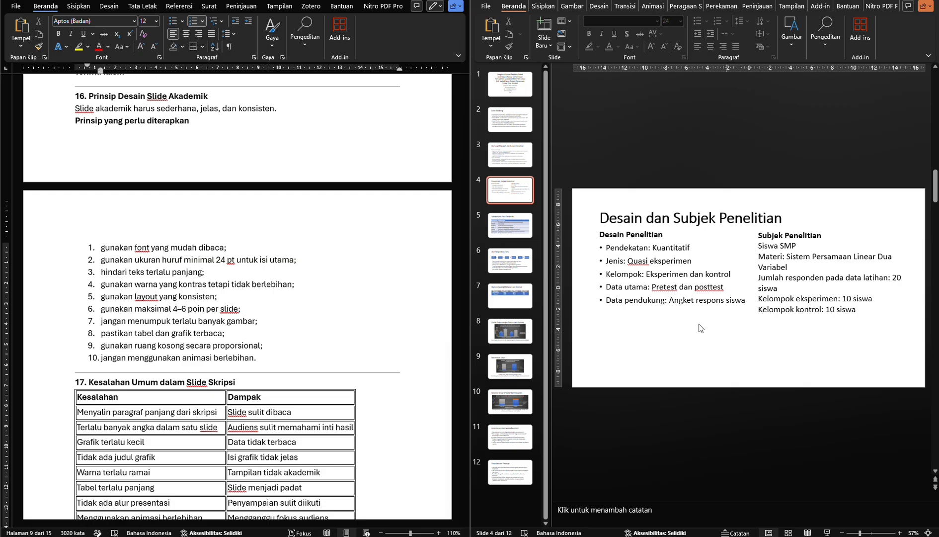
Review slides 5, 7, 8 and 9 against the module's principles on not stacking images and keeping tables and charts readable
left_click(490, 236)
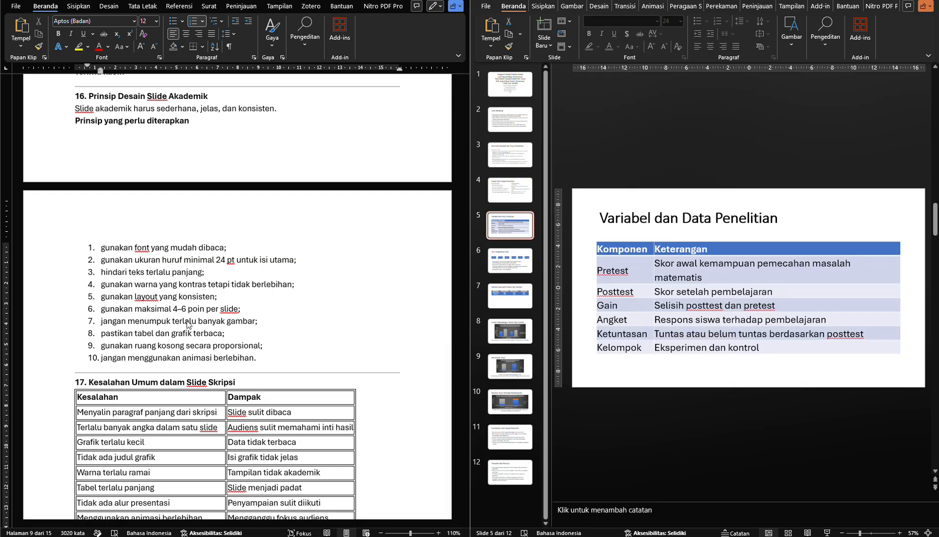
left_click(168, 322)
left_click(514, 361)
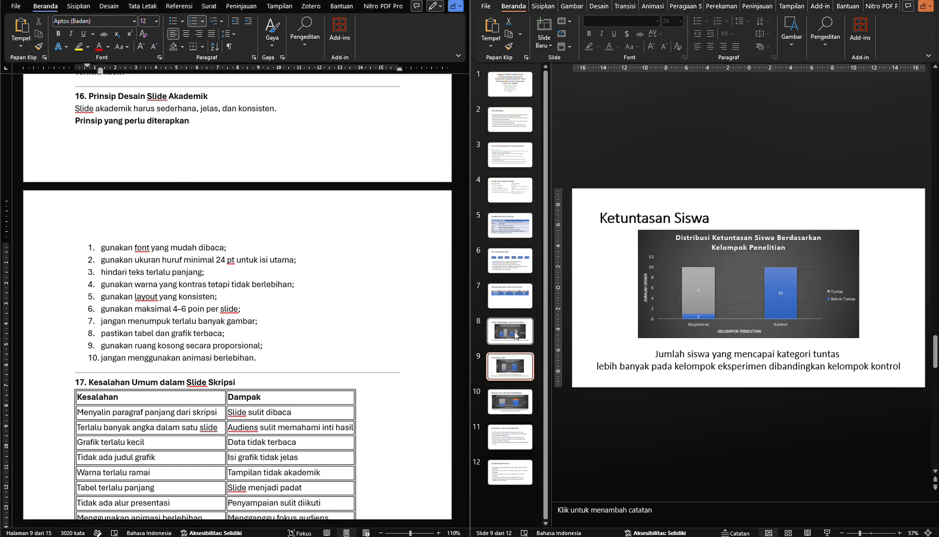
left_click(511, 331)
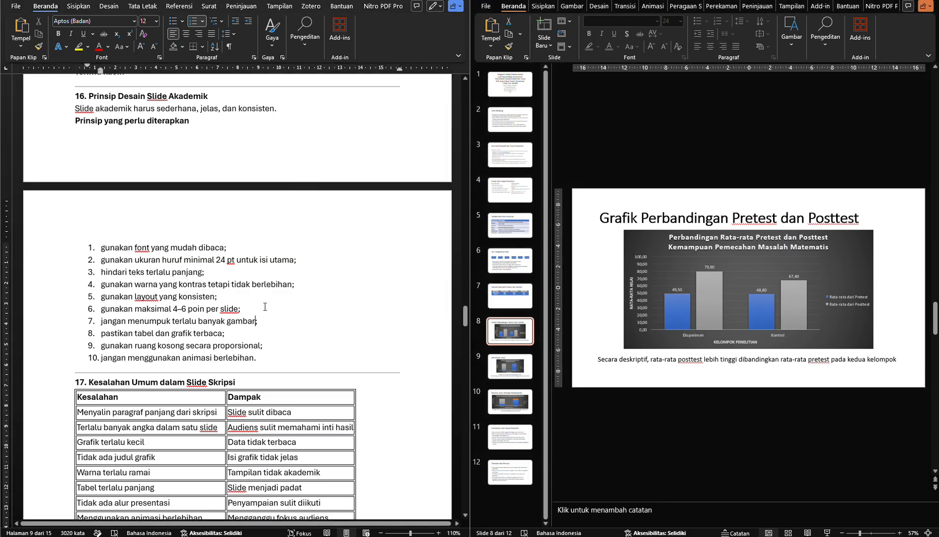
left_click(239, 331)
left_click(505, 304)
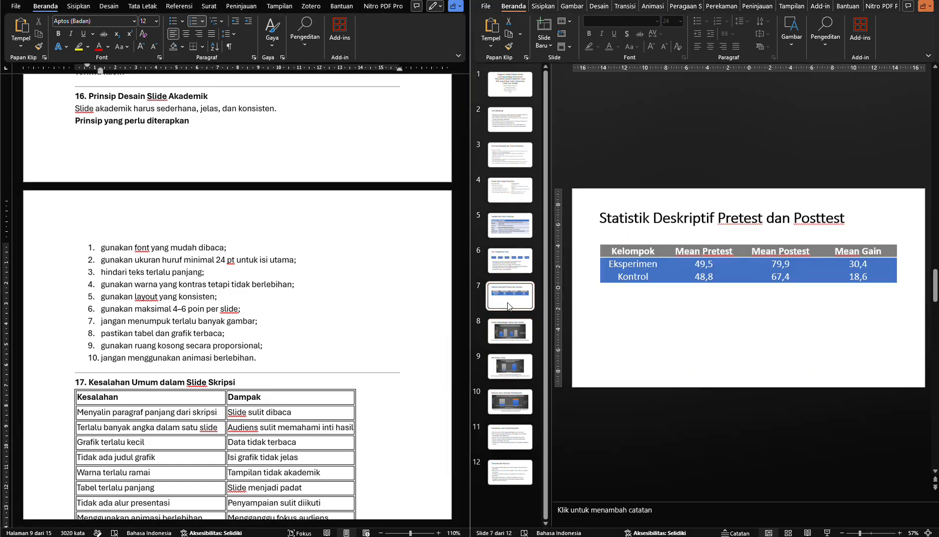
left_click(513, 378)
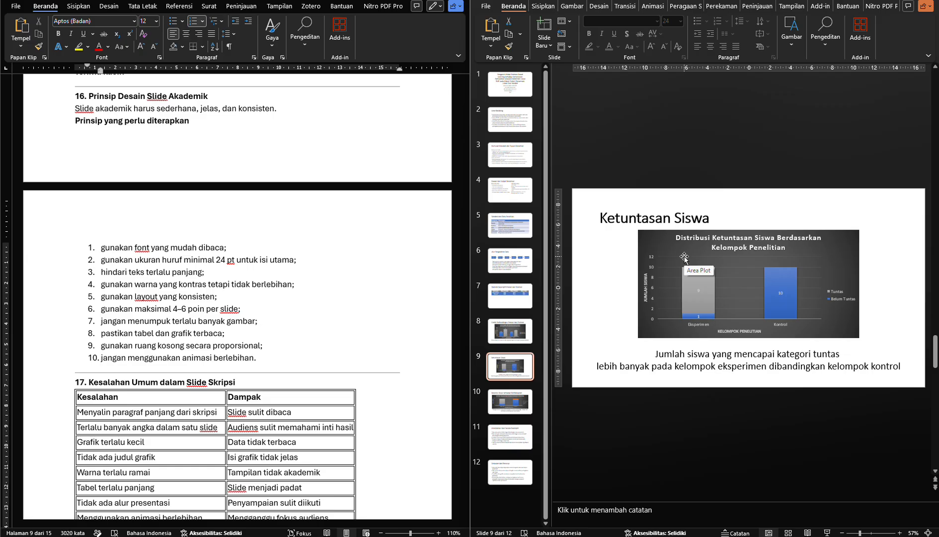
mouse_move(708, 272)
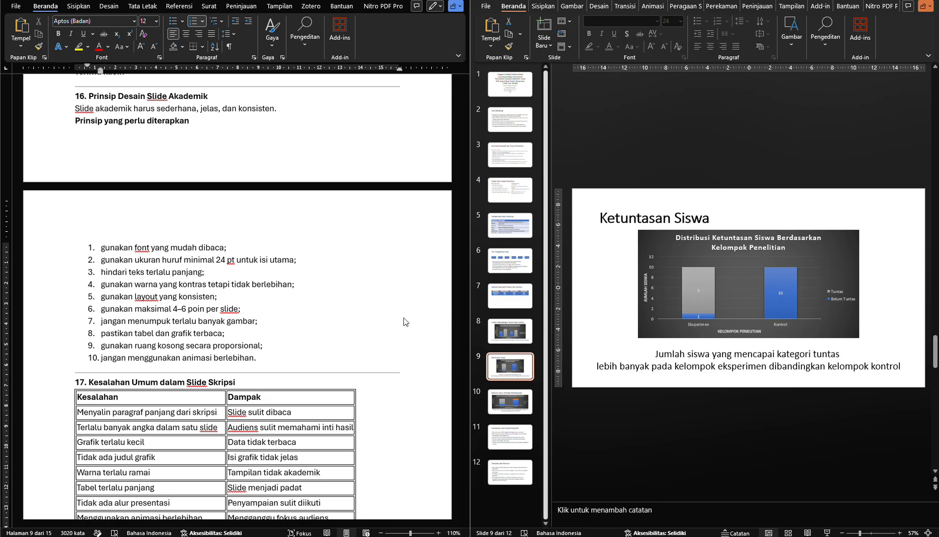
Read principles 8 to 10 in section 16 on readability, proportional empty space and animation, comparing them with slide 8
left_click(248, 332)
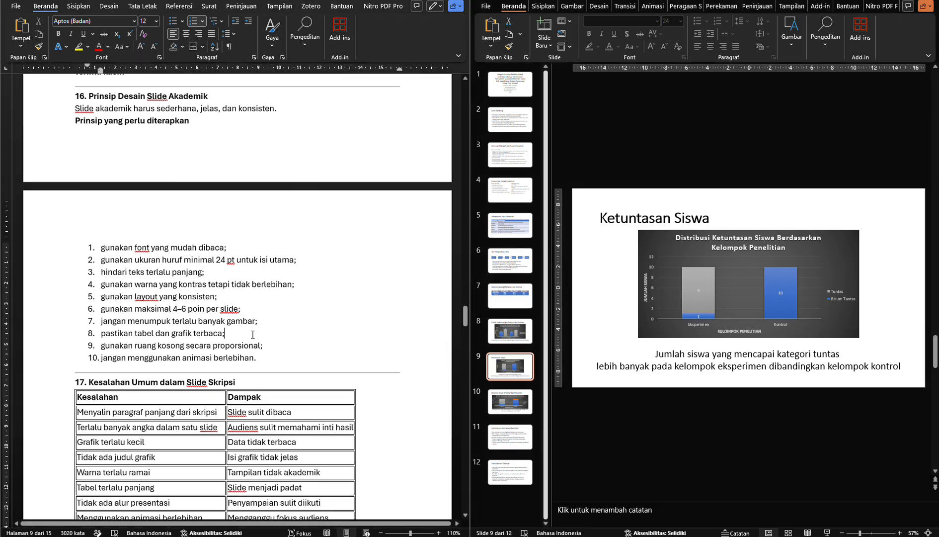
left_click(266, 350)
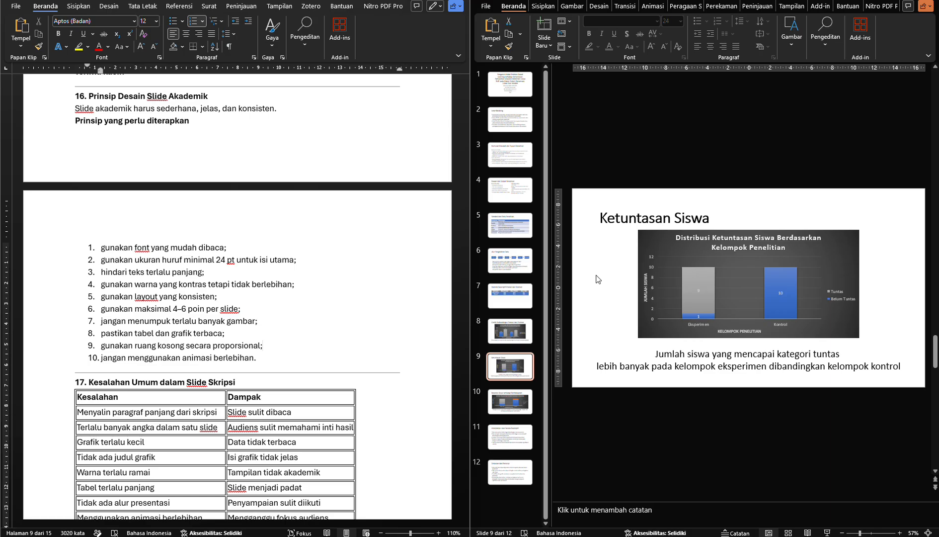
left_click(510, 330)
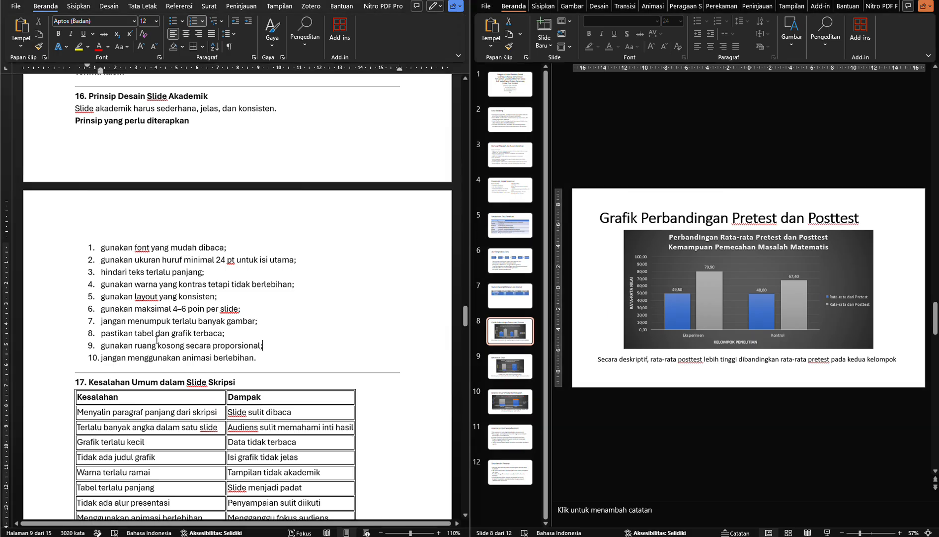
left_click_drag(135, 346, 180, 348)
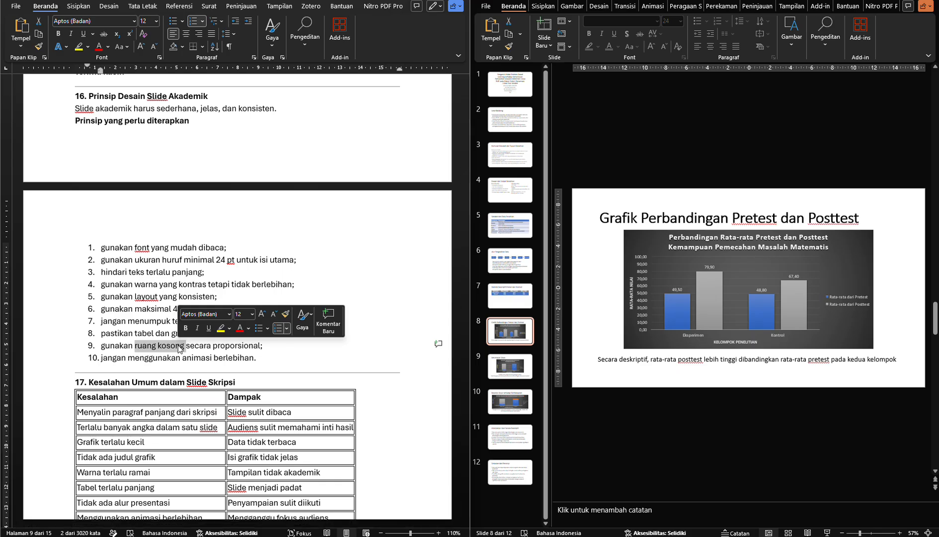
left_click(181, 349)
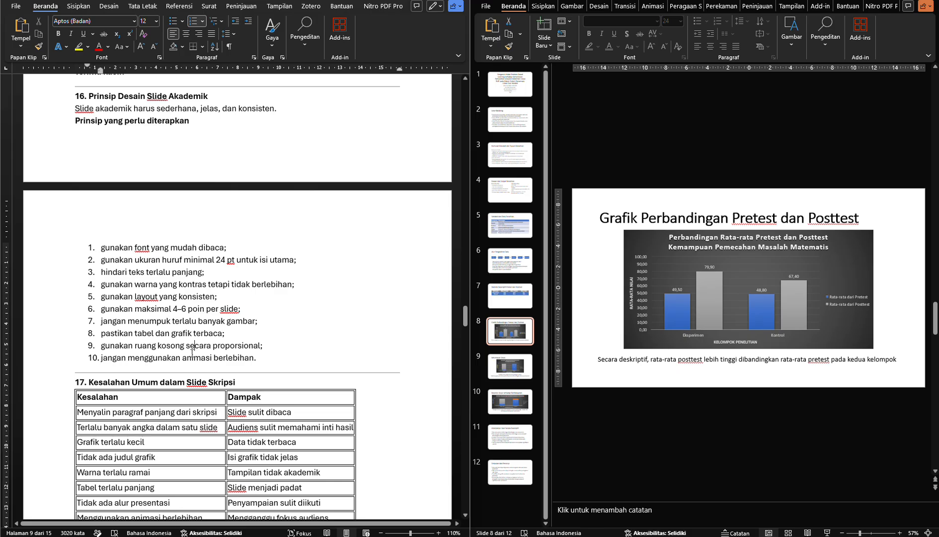
scroll(186, 361, "down", 2)
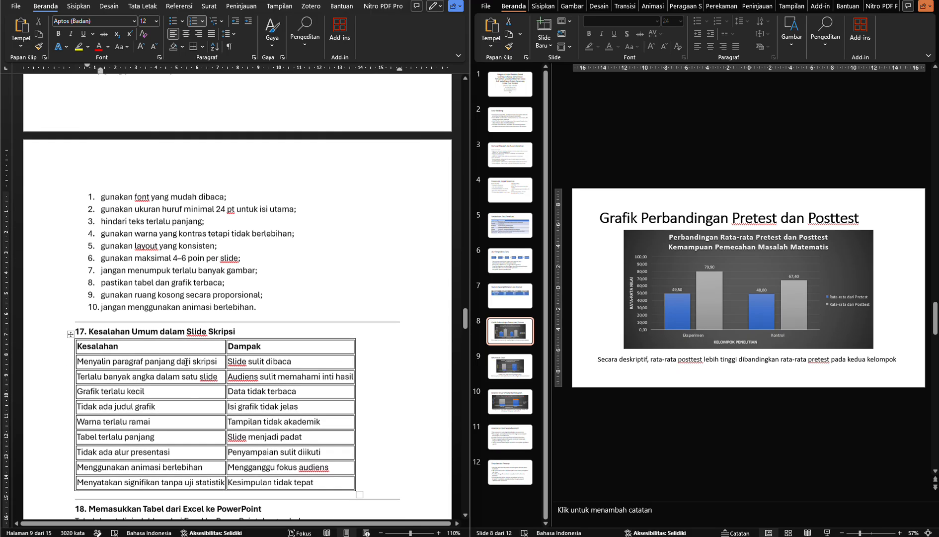
left_click(166, 309)
left_click(194, 308)
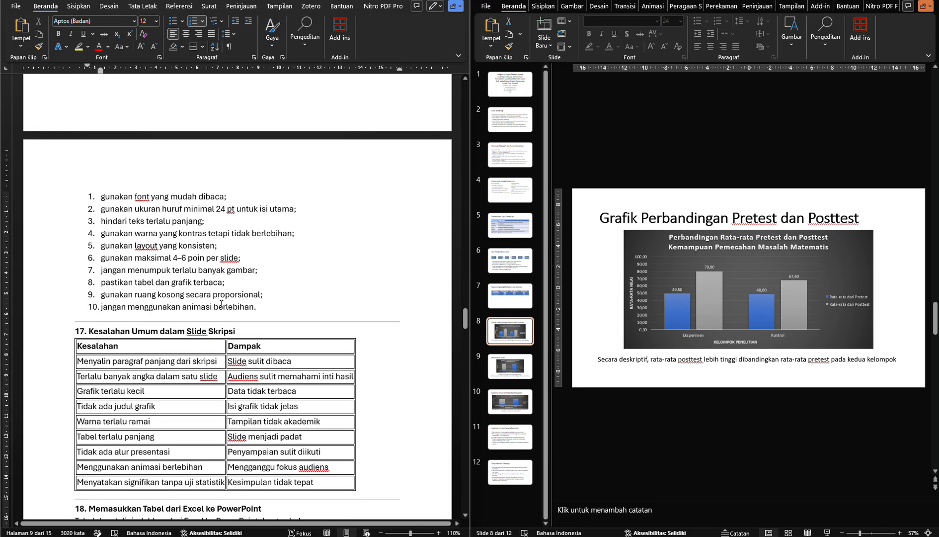
left_click(222, 304)
Read the section 17 table of common slide mistakes, from copied paragraphs to missing chart titles, together with their impacts
scroll(221, 304, "down", 6)
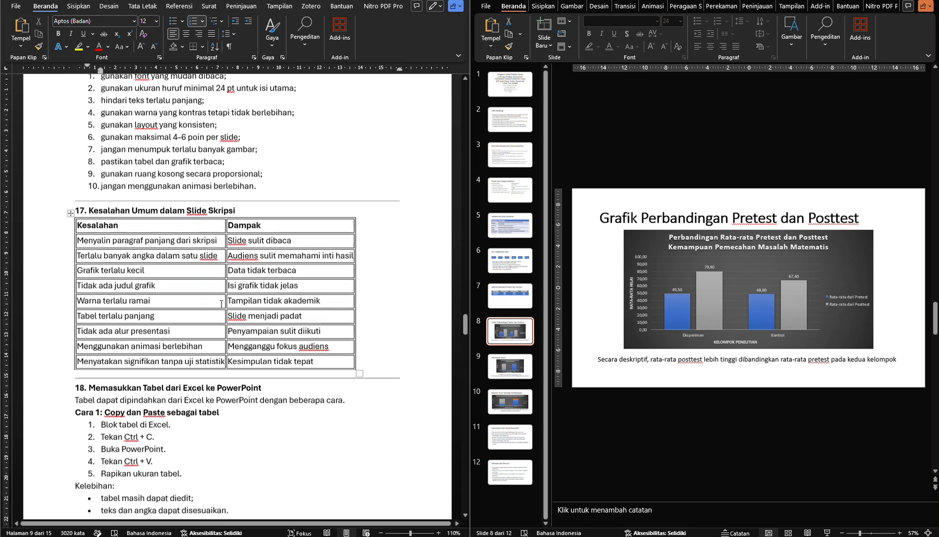
scroll(221, 304, "down", 2)
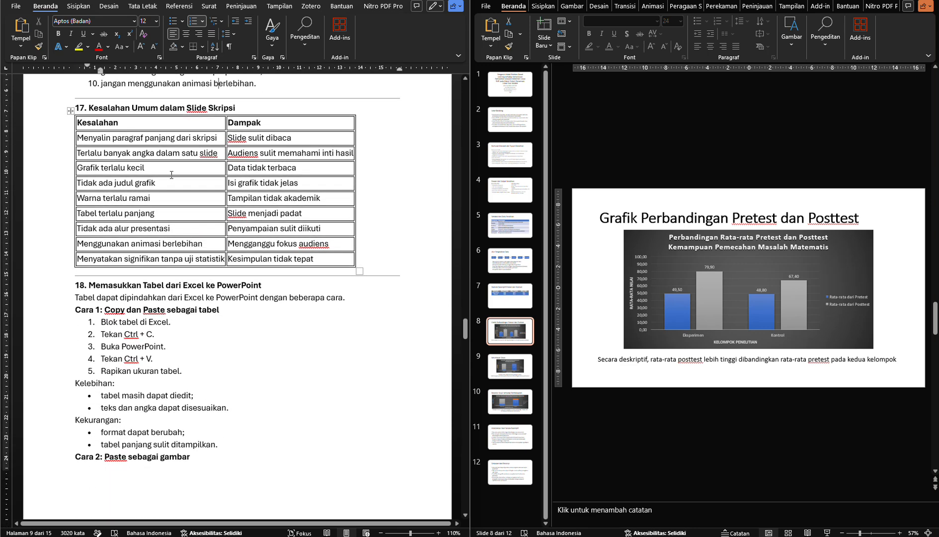
left_click(173, 144)
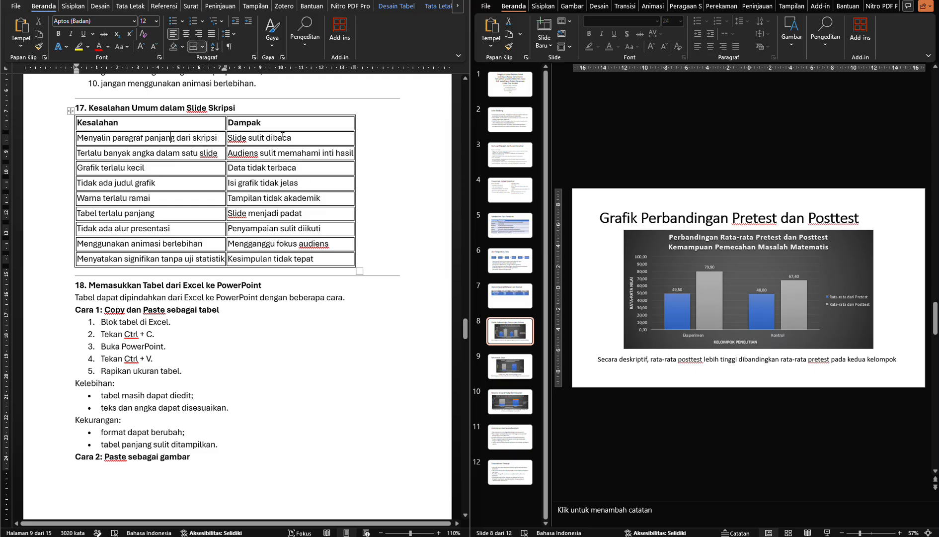
left_click(282, 137)
left_click(243, 155)
left_click(143, 169)
left_click_drag(92, 170, 133, 174)
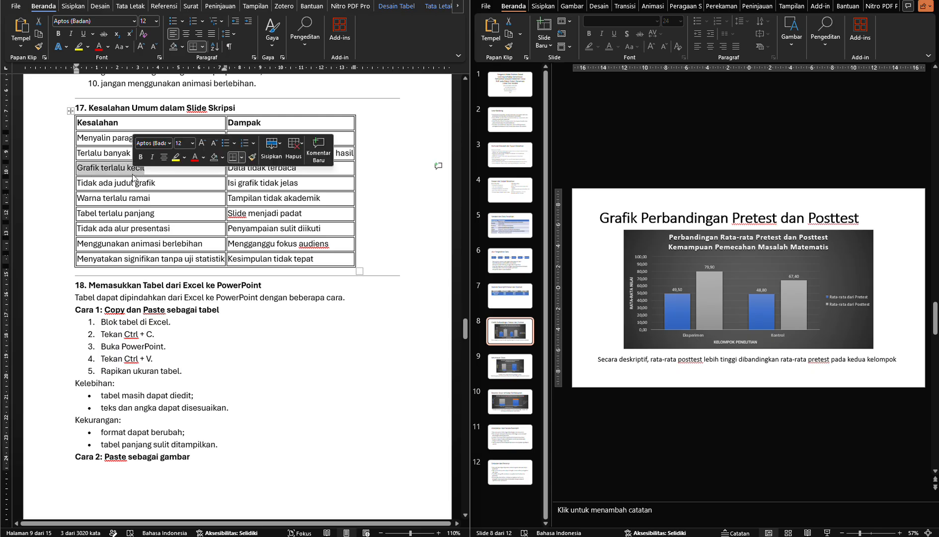
left_click(262, 169)
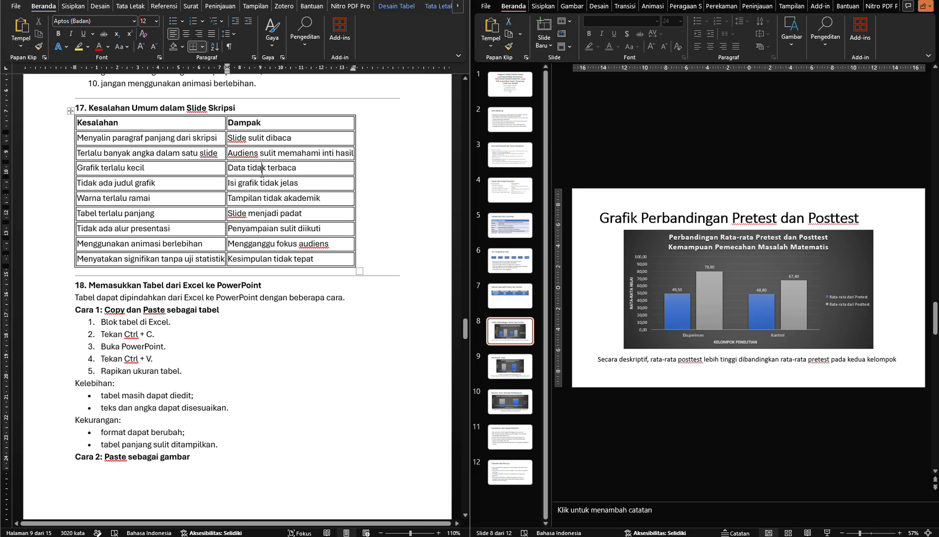
left_click(172, 186)
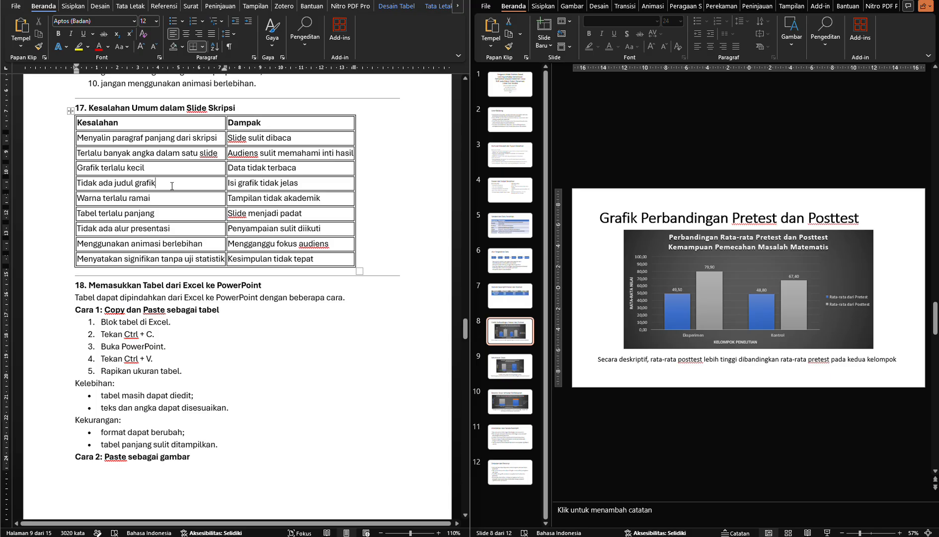
left_click(274, 184)
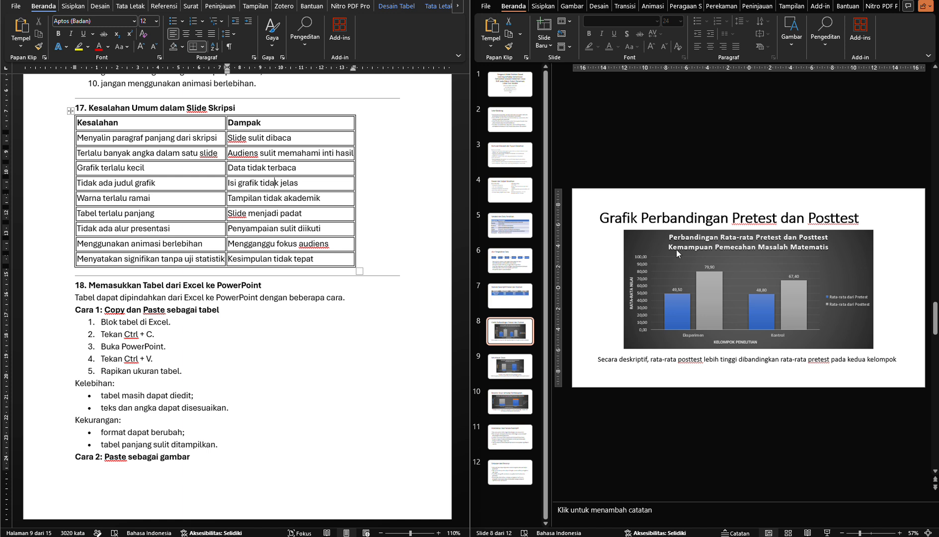
Read the mistakes about overly busy colours and long tables in section 17, and compare them with the table on slide 7
left_click(167, 212)
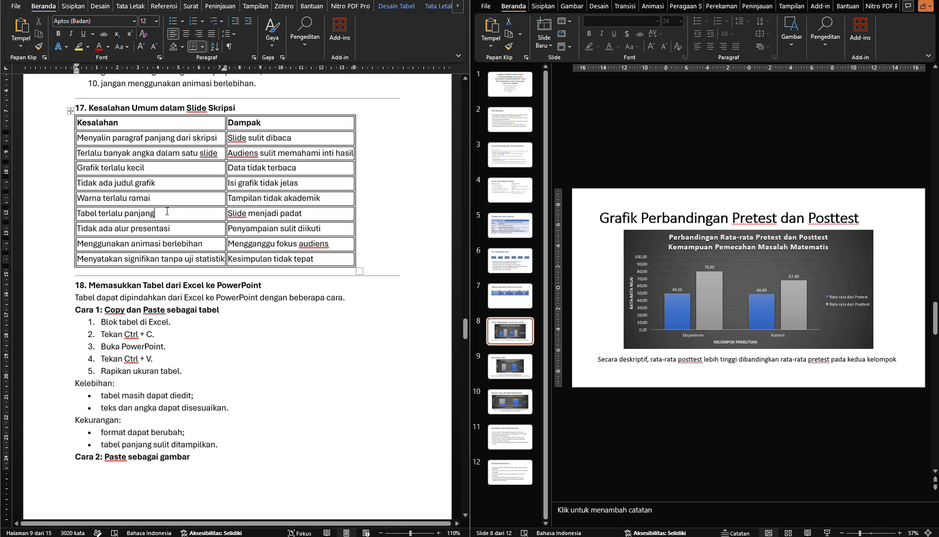
left_click(341, 195)
left_click(204, 210)
left_click(261, 215)
left_click(499, 305)
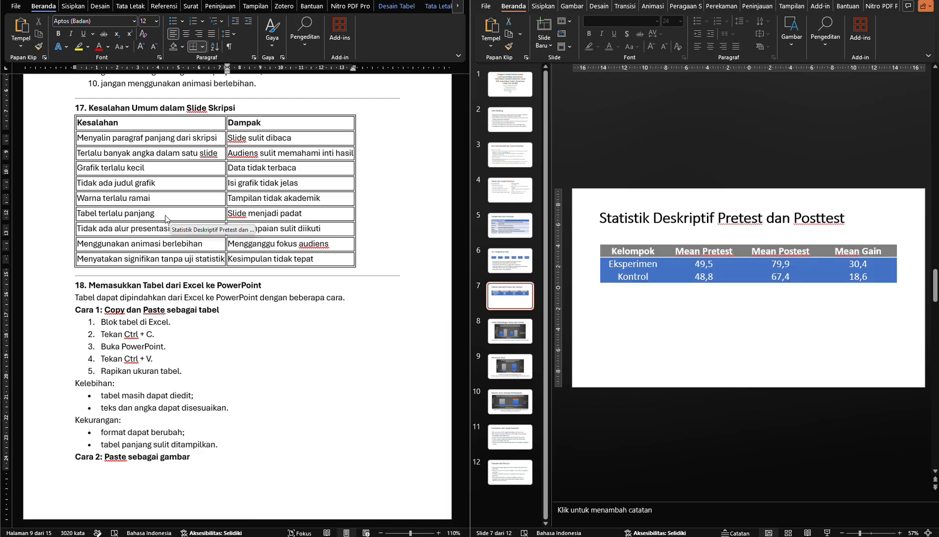
Read the remaining section 17 mistakes on presentation flow, excessive animation and unsupported significance claims, checking slides 4 and 6 for flow
left_click(184, 231)
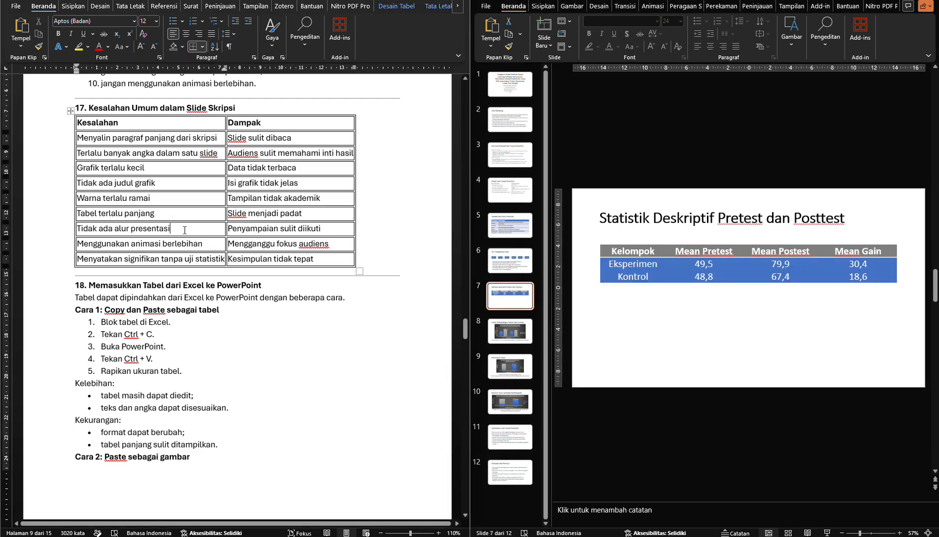
left_click(256, 228)
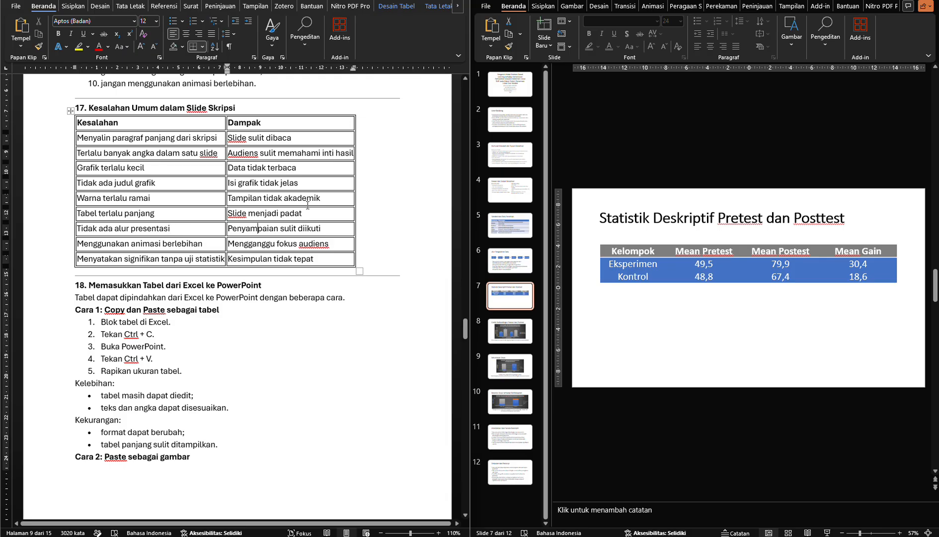
left_click(517, 189)
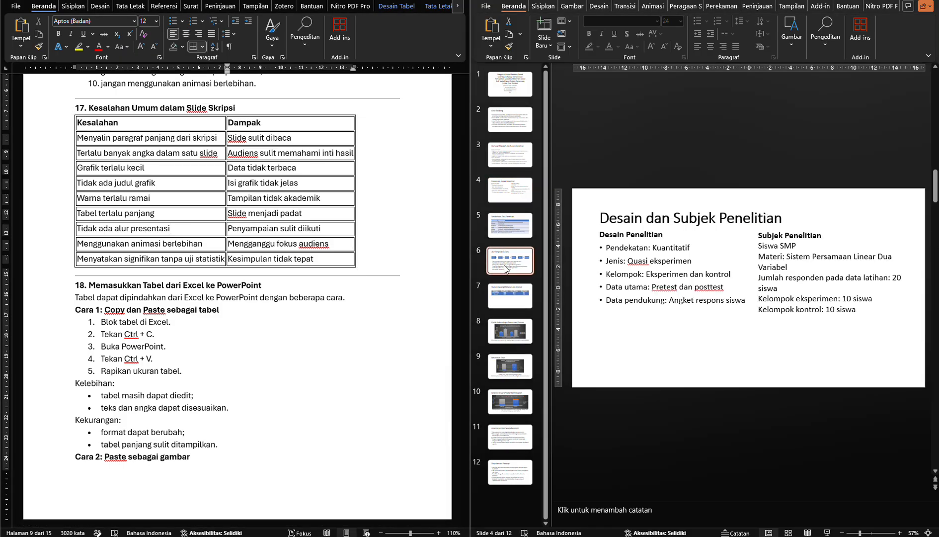
left_click(506, 269)
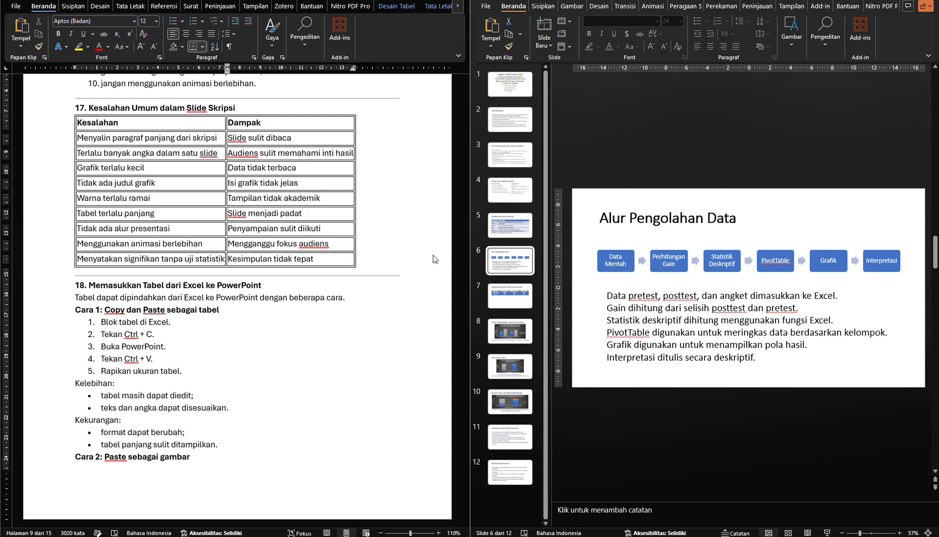
left_click(284, 245)
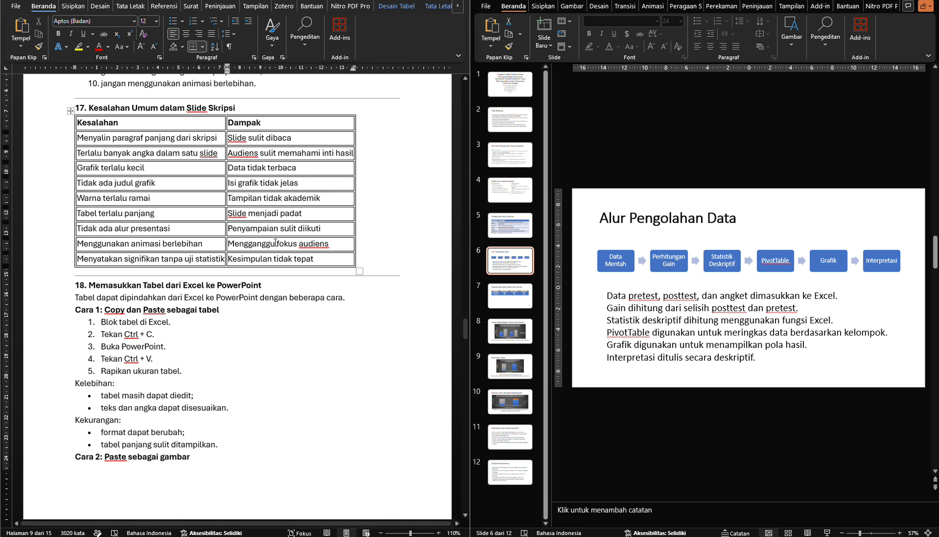
left_click(203, 232)
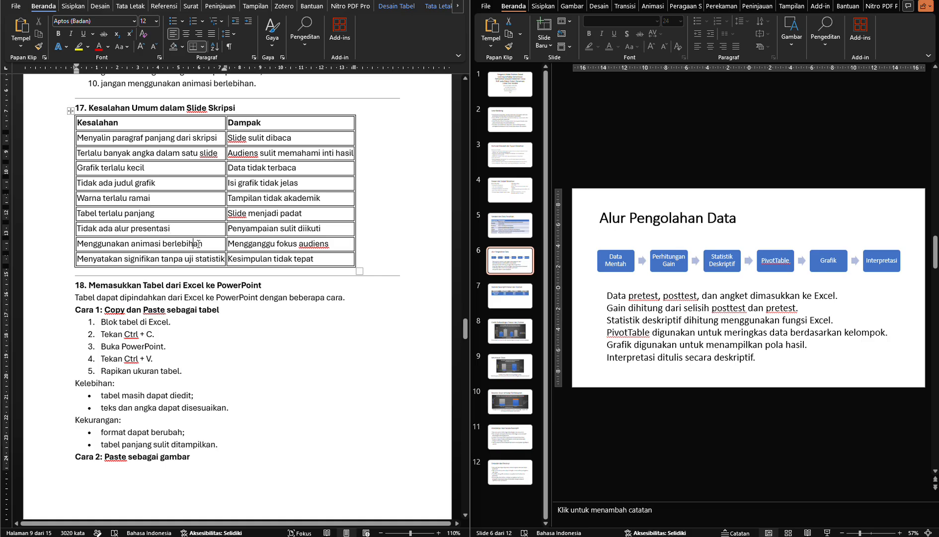
left_click(207, 244)
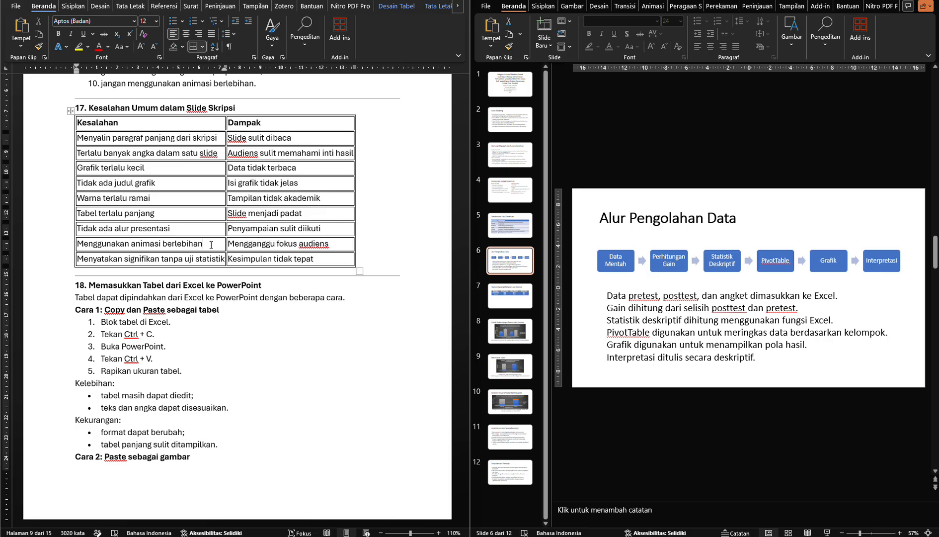
left_click(317, 244)
left_click(142, 259)
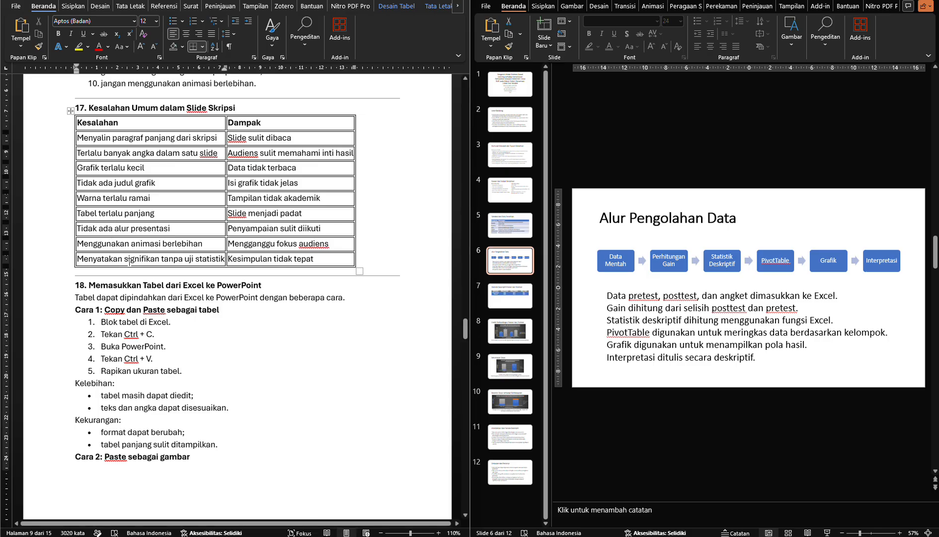
double_click(129, 259)
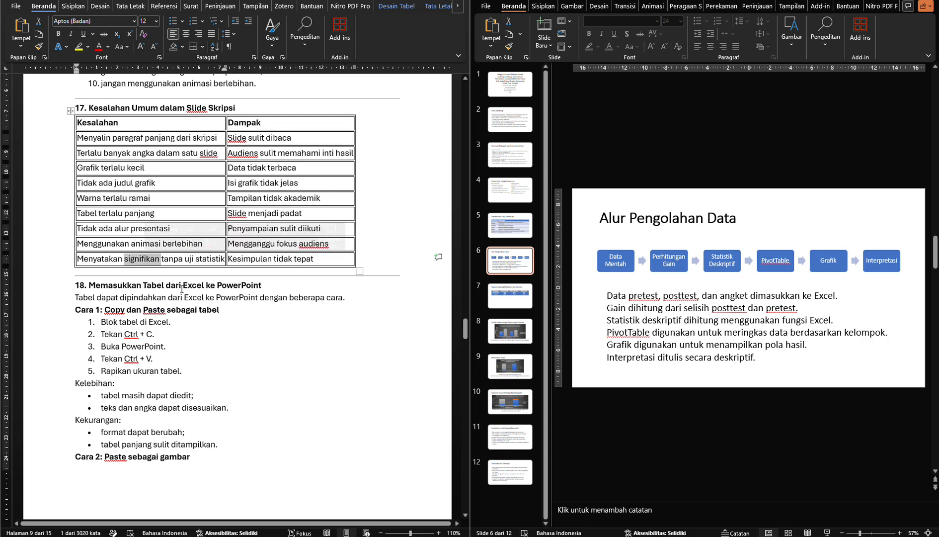
Read sections 18 and 19 of the module on inserting Excel tables and charts into PowerPoint
left_click(182, 286)
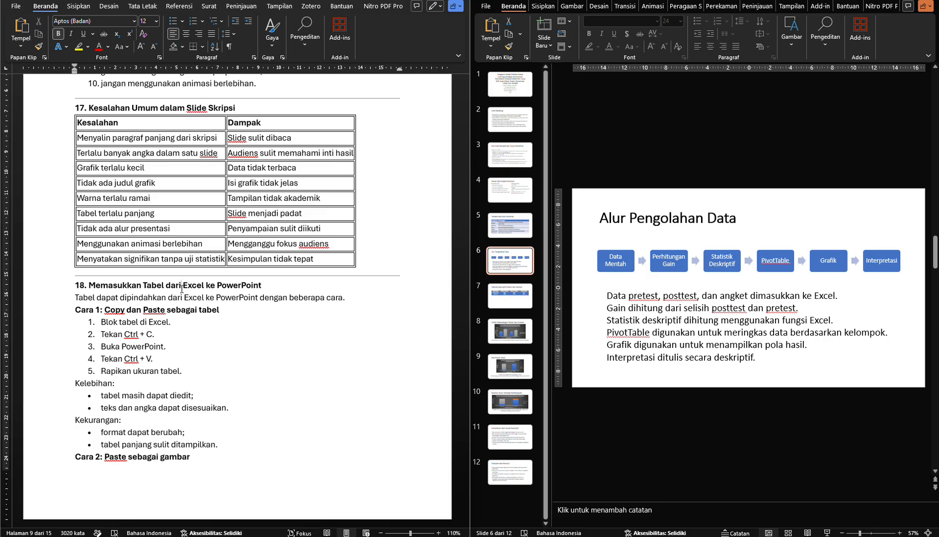
left_click(215, 327)
scroll(215, 326, "down", 1)
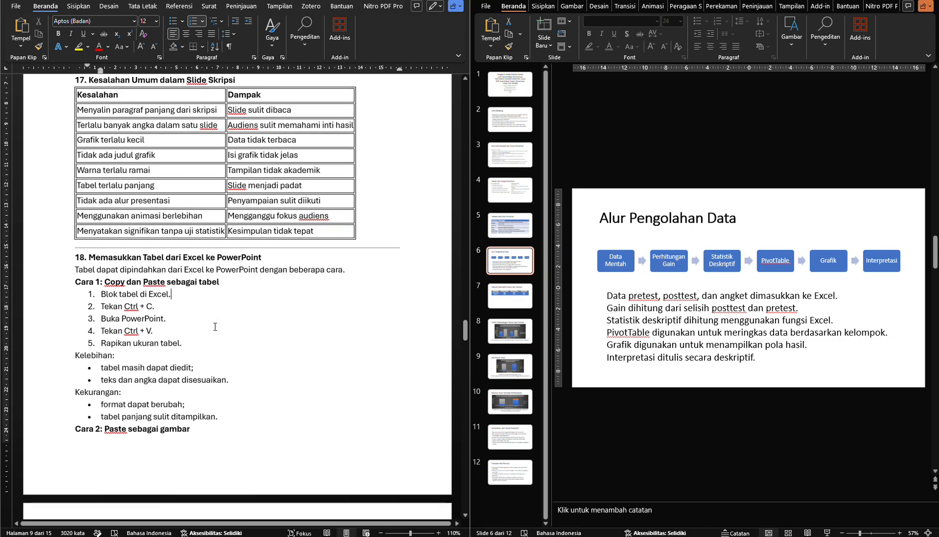
scroll(215, 327, "down", 3)
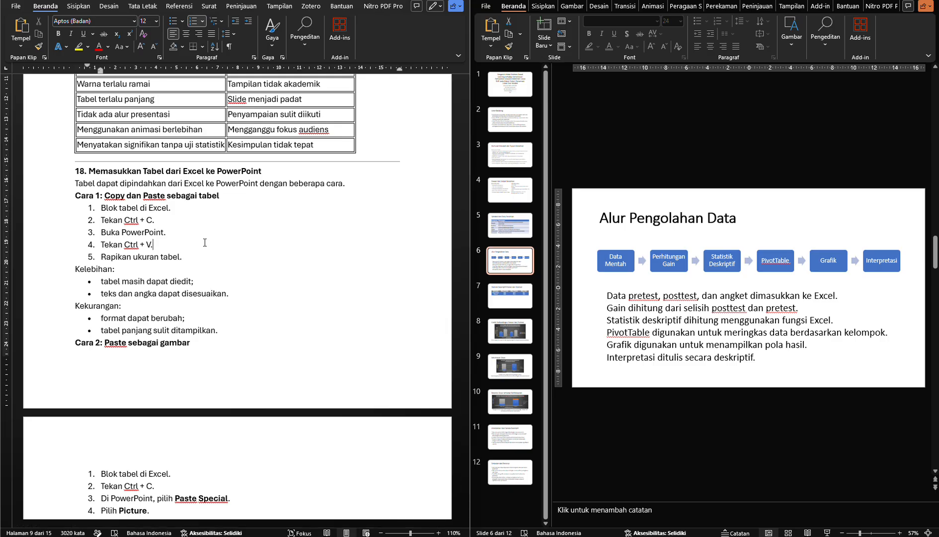
scroll(205, 242, "down", 12)
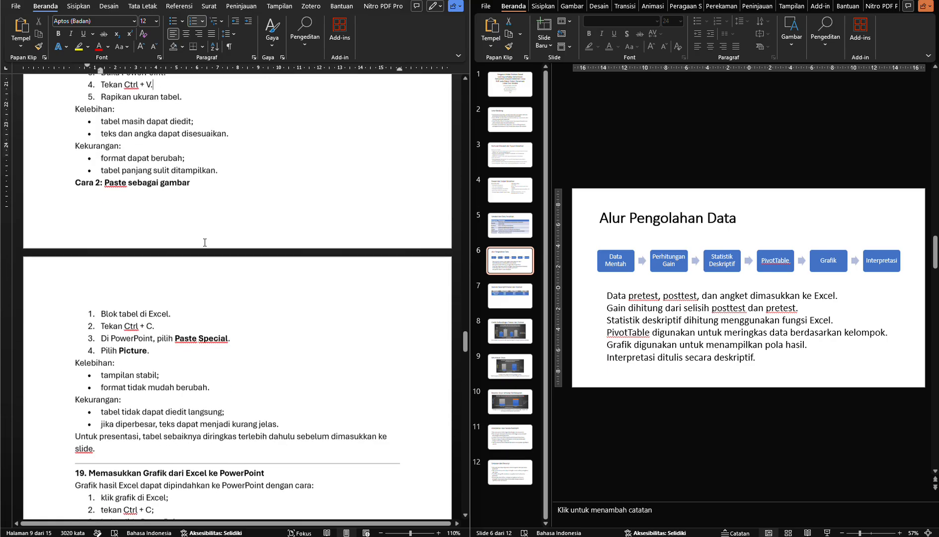
scroll(205, 242, "down", 3)
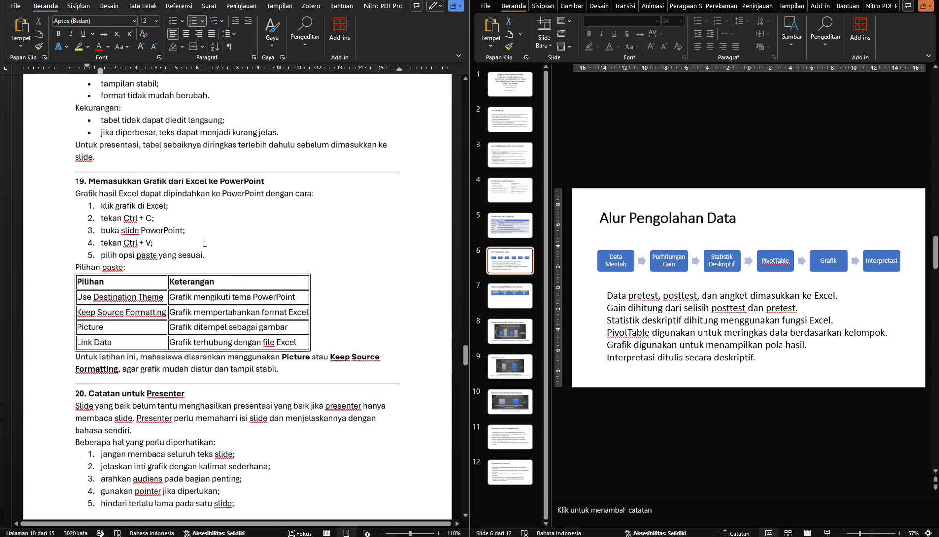
Read the section 19 paste options for Excel charts and skim the opening of section 20 on presenter notes
left_click(205, 242)
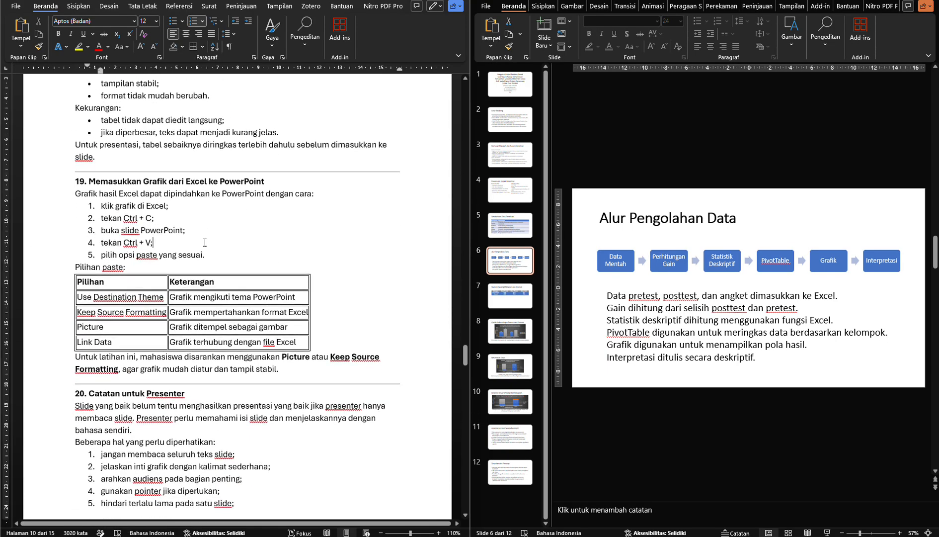
scroll(205, 242, "down", 4)
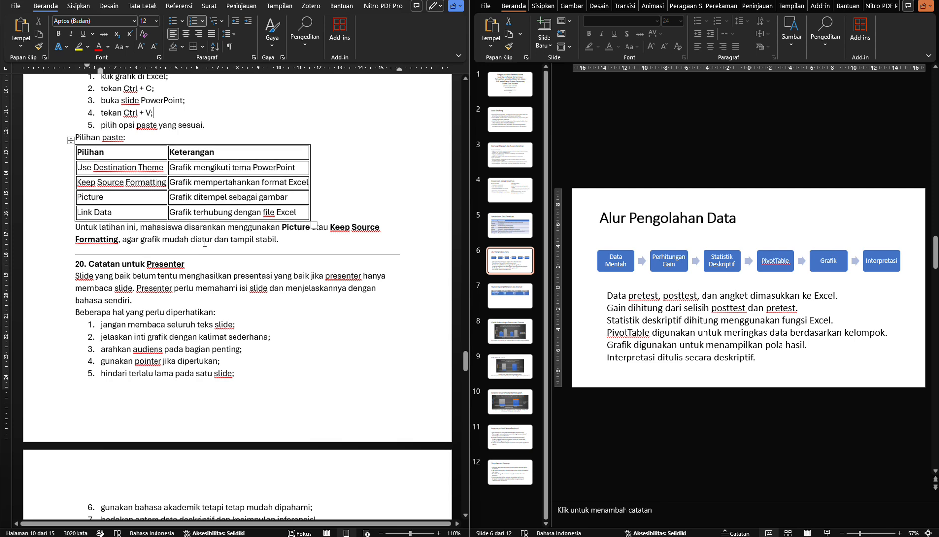
scroll(205, 242, "down", 6)
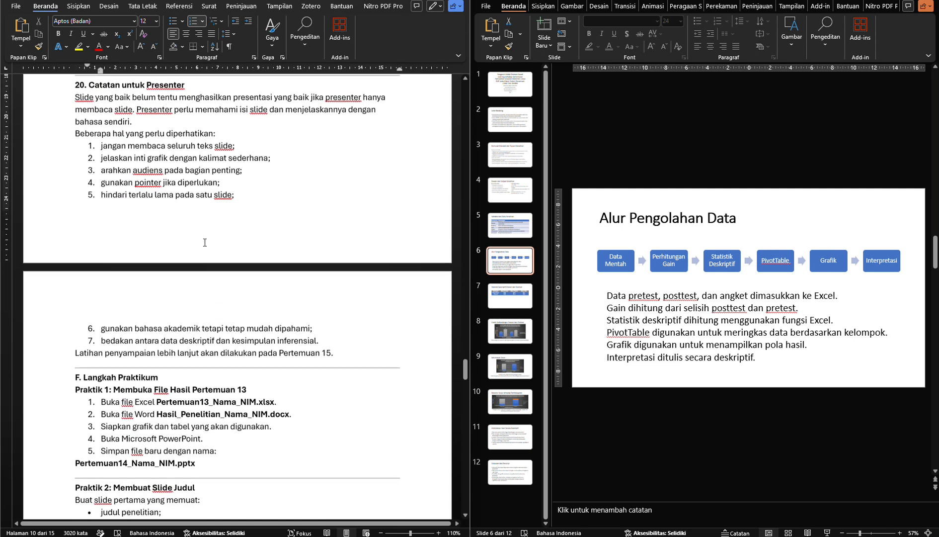
scroll(205, 242, "up", 4)
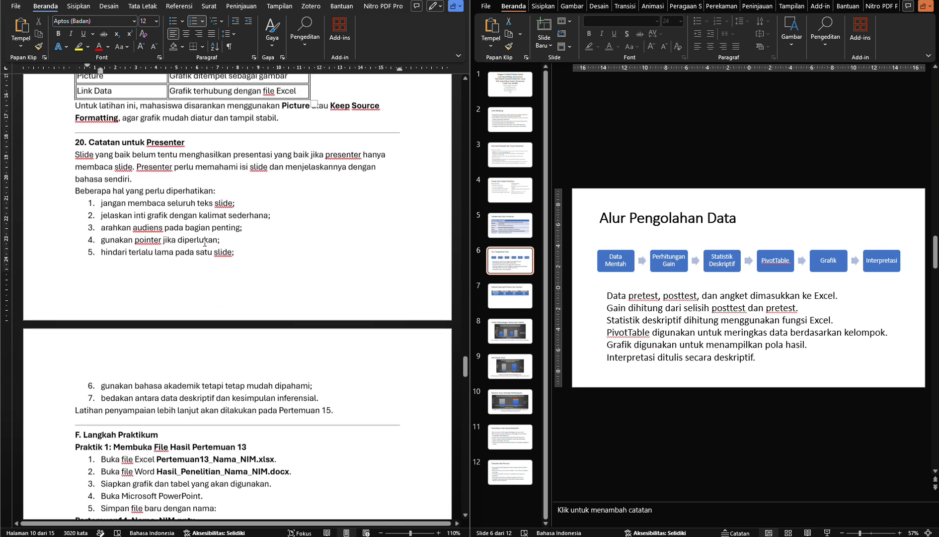
scroll(204, 258, "up", 2)
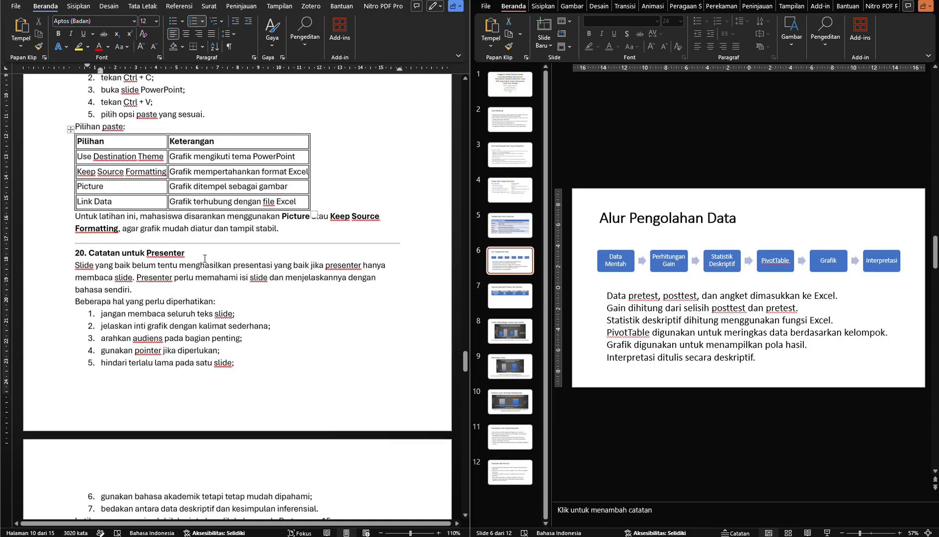
scroll(205, 259, "down", 1)
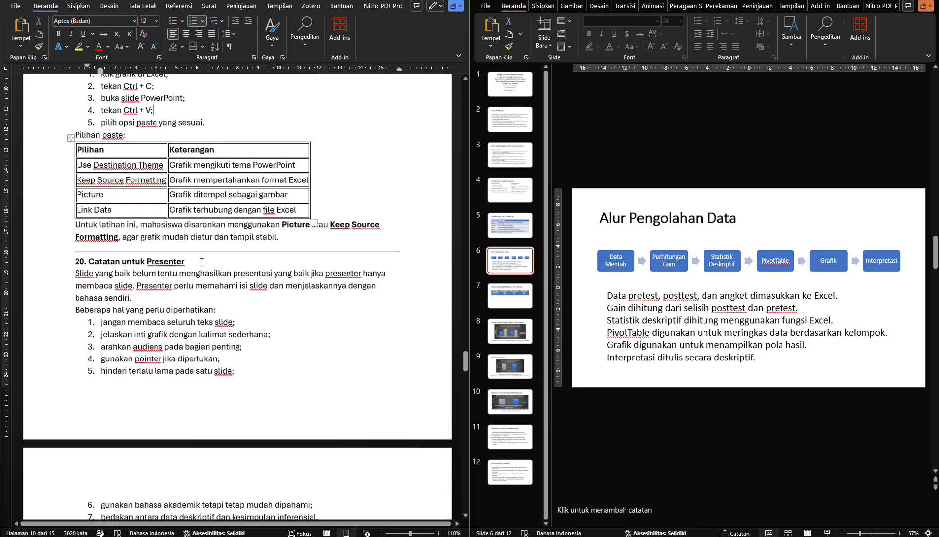
Read section 20 of the module, covering its introduction and all seven points a presenter should pay attention to
left_click(152, 297)
scroll(153, 298, "down", 1)
scroll(152, 298, "down", 3)
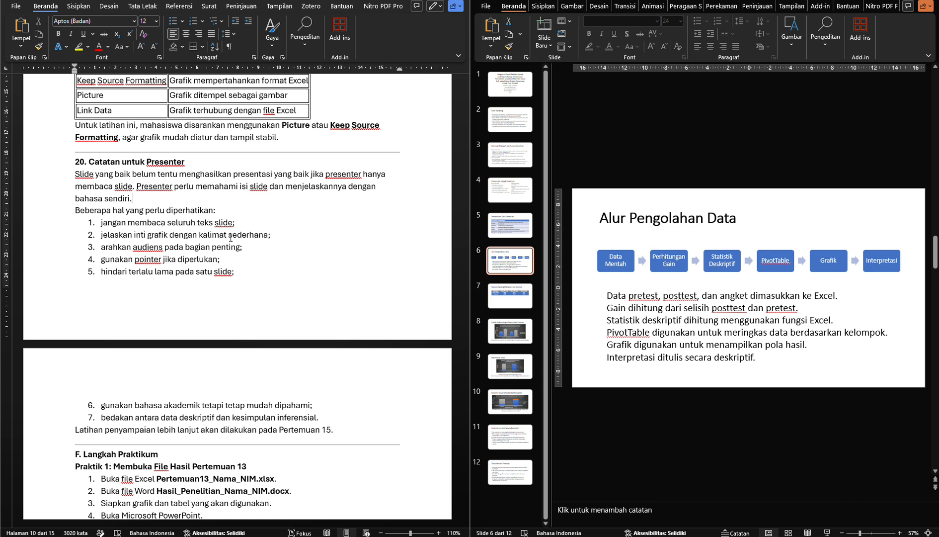
left_click(323, 416)
left_click_drag(311, 410, 105, 228)
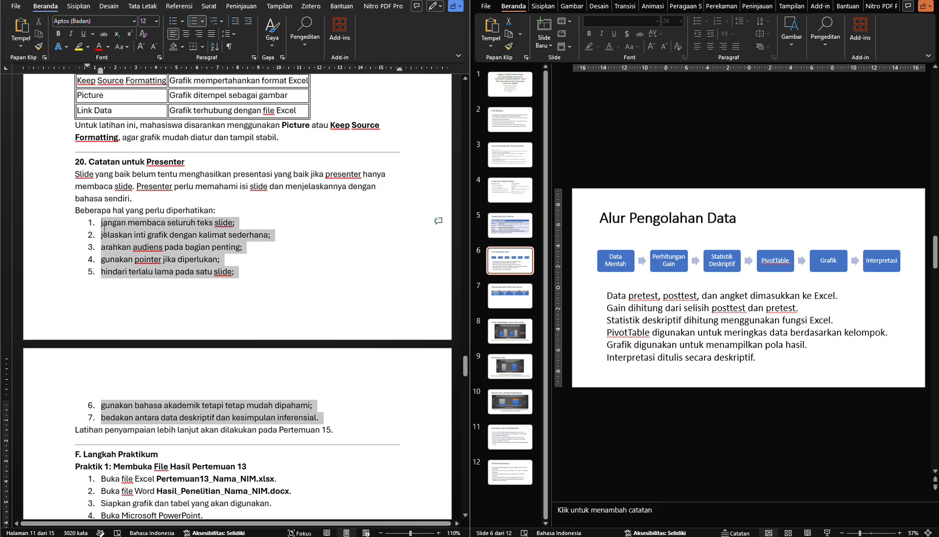
left_click(247, 236)
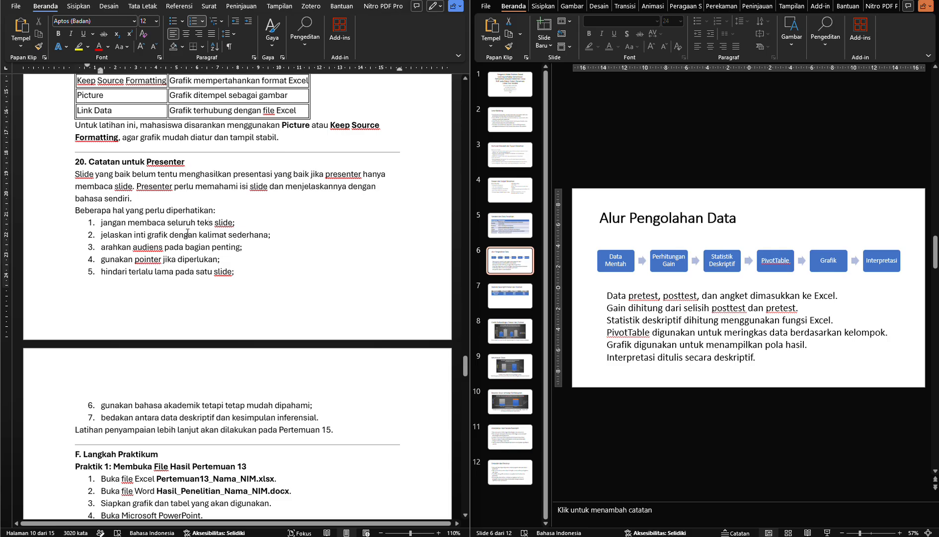
On slide 8, enlarge the interpretation sentence below the chart to 24 pt and break it into two lines before "lebih"
left_click(501, 335)
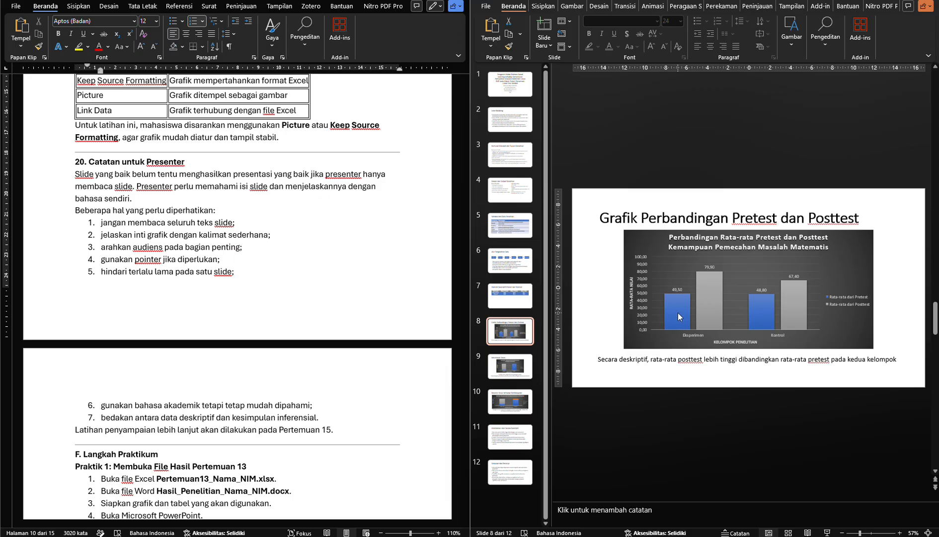
mouse_move(681, 302)
left_click(599, 359)
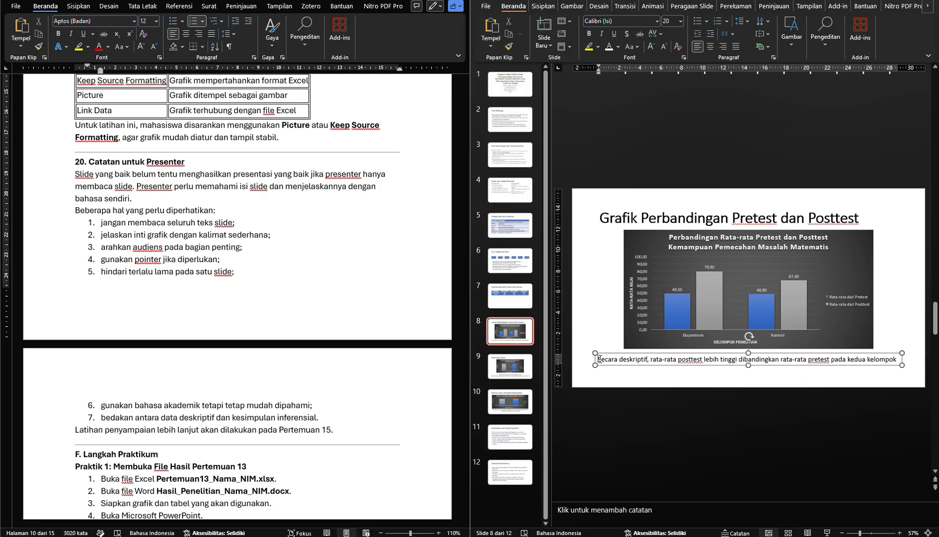
left_click_drag(599, 359, 879, 361)
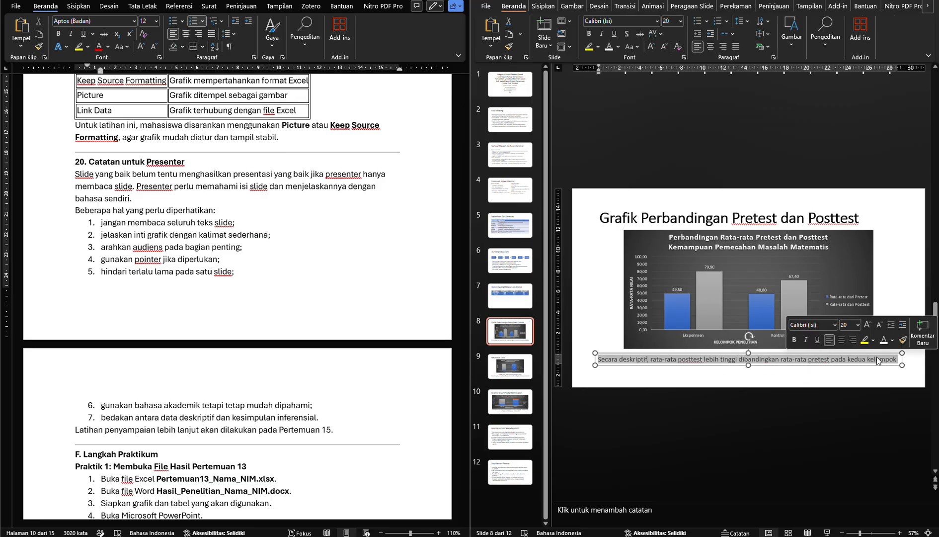
key("ctrl+shift+period")
key("ctrl+shift+period")
left_click(879, 358)
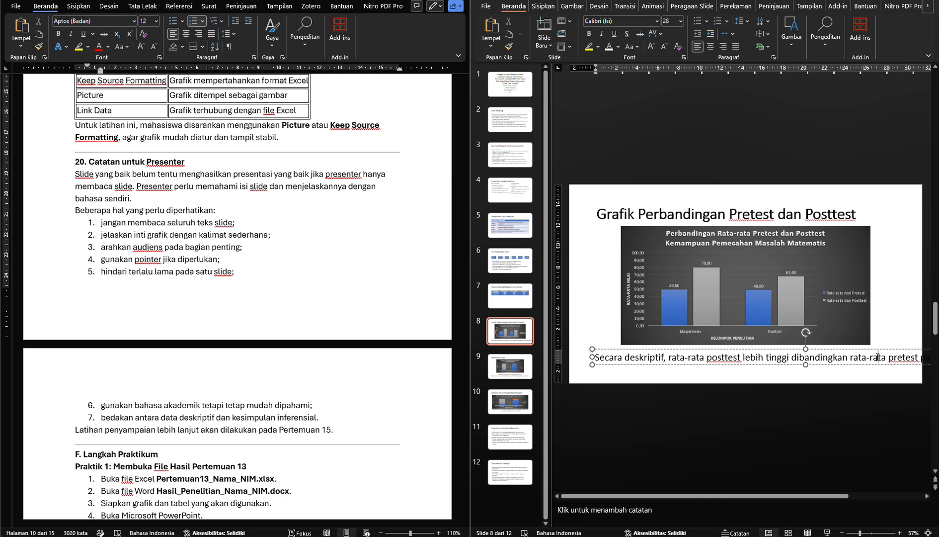
key("ctrl+z")
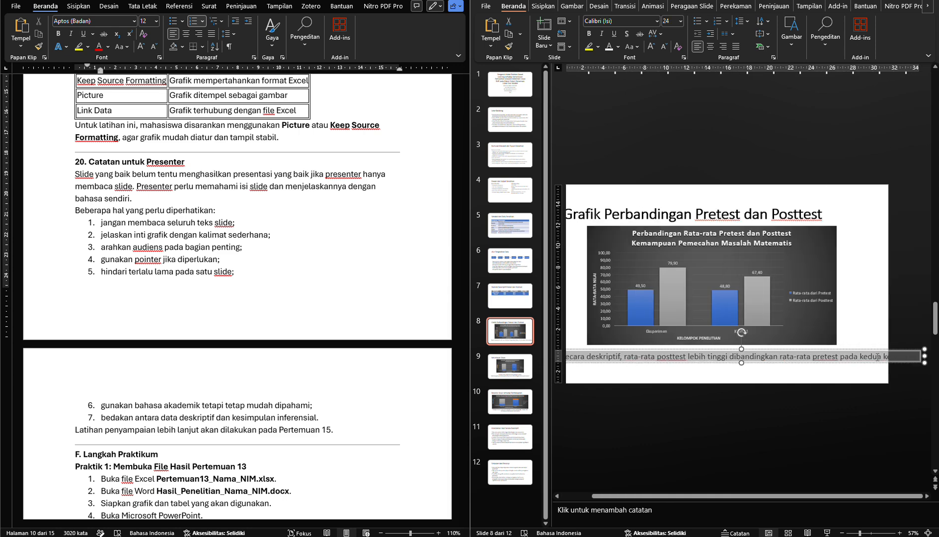
left_click(731, 357)
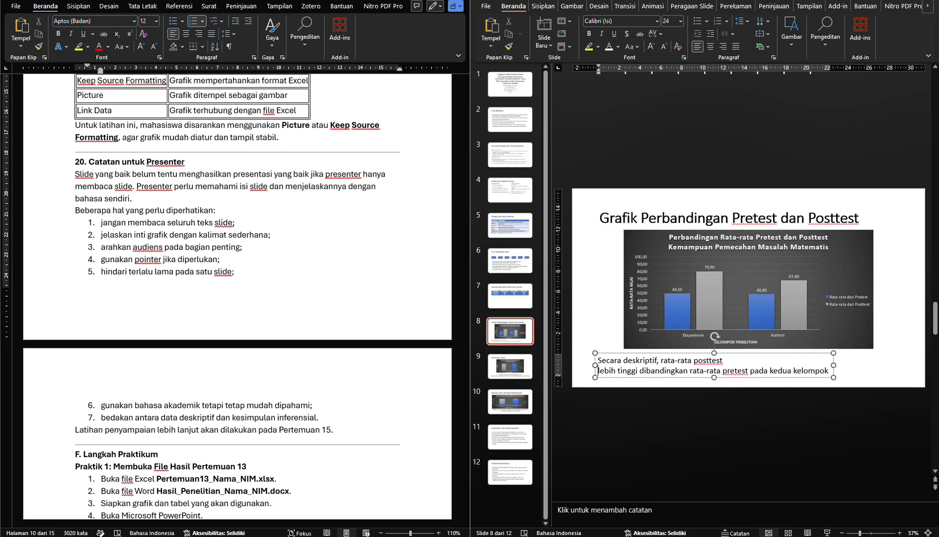
Center-align the two-line interpretation on slide 8 and move its text box so it is centered beneath the chart
key("ctrl+a")
key("ctrl+e")
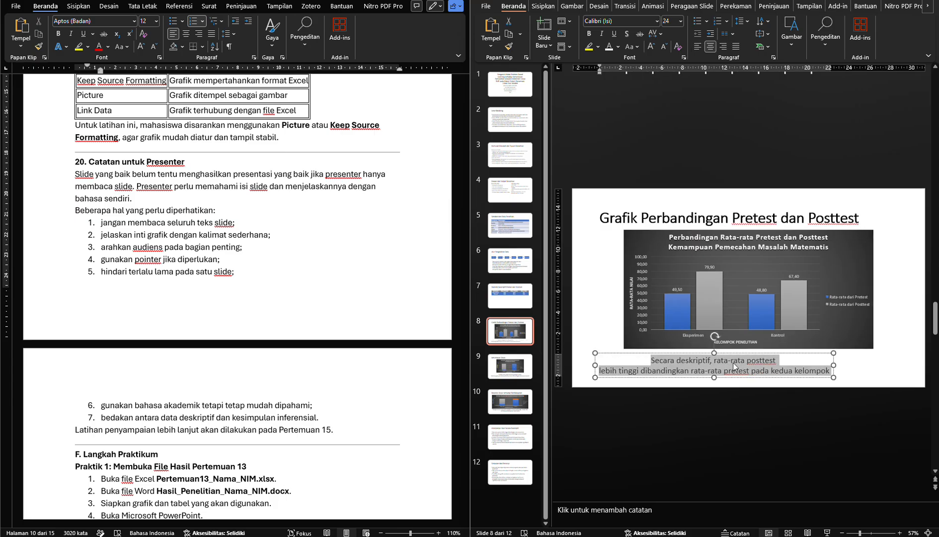
left_click(728, 378)
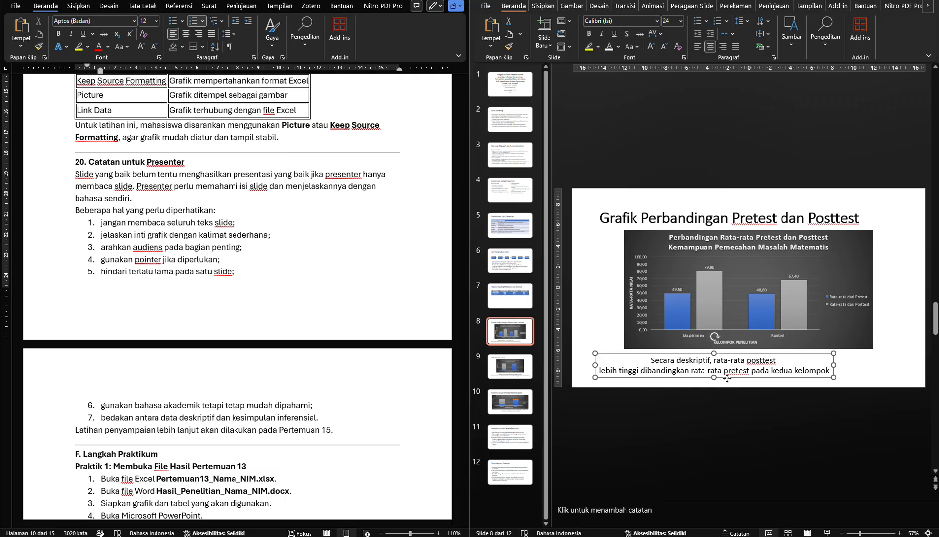
left_click_drag(727, 378, 764, 379)
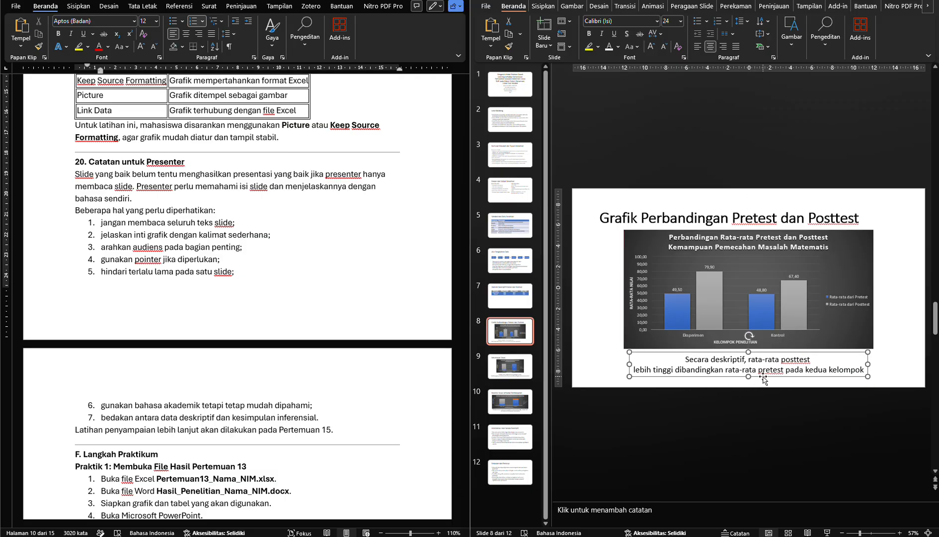
left_click(597, 337)
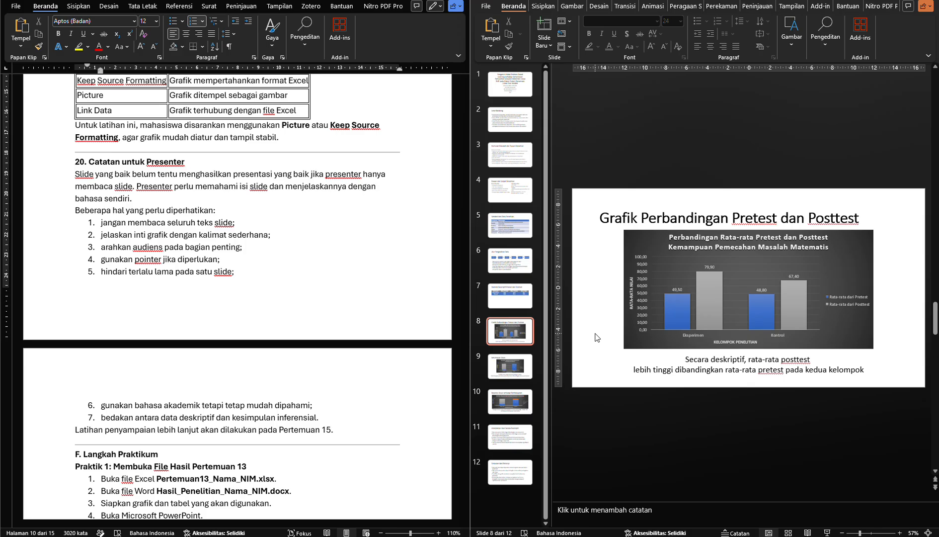
left_click(696, 370)
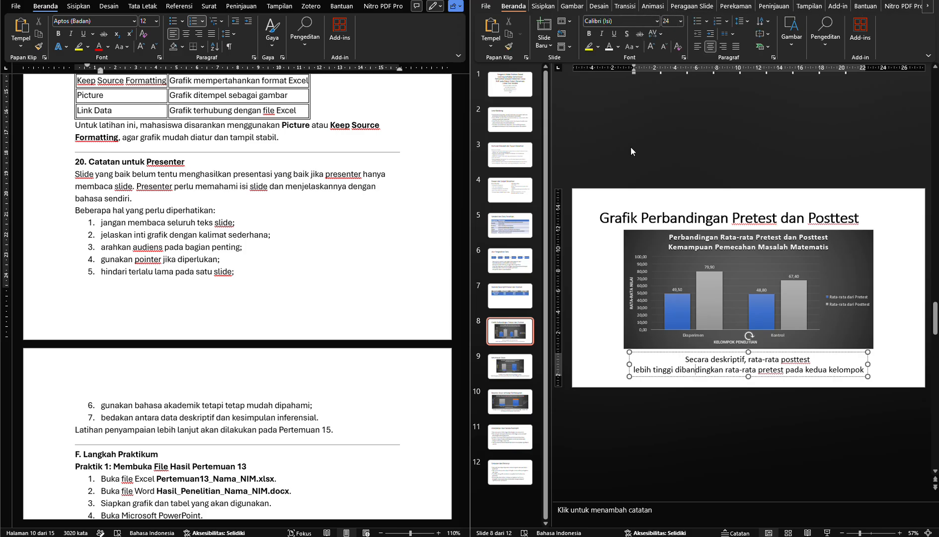
left_click(599, 263)
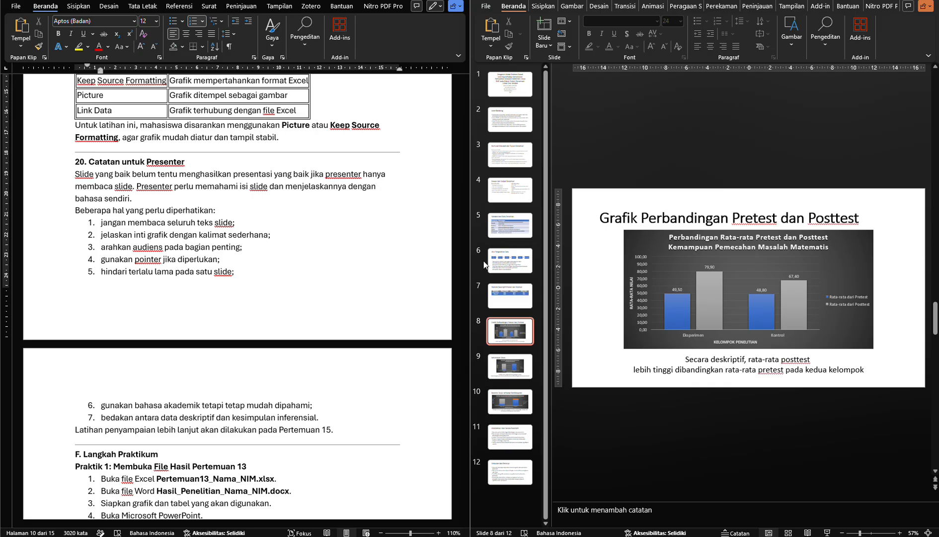
Review the statistics table on slide 7 and the charts on slides 8 and 9 against the presenter notes
left_click(507, 301)
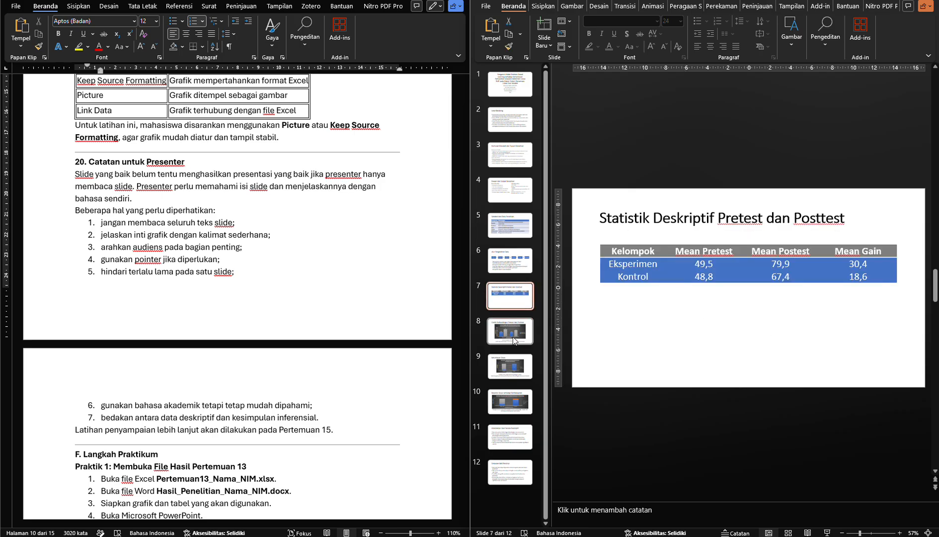
left_click(516, 340)
left_click(510, 366)
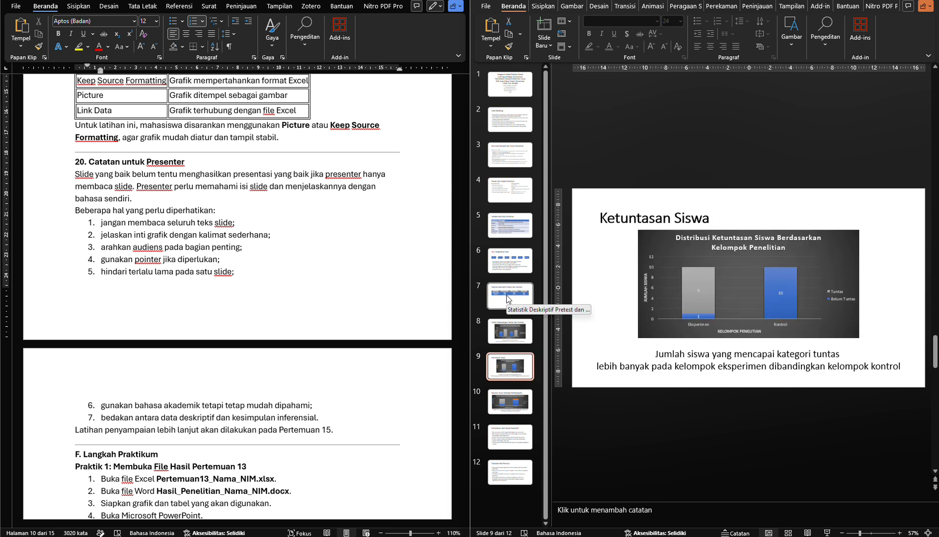
left_click(508, 299)
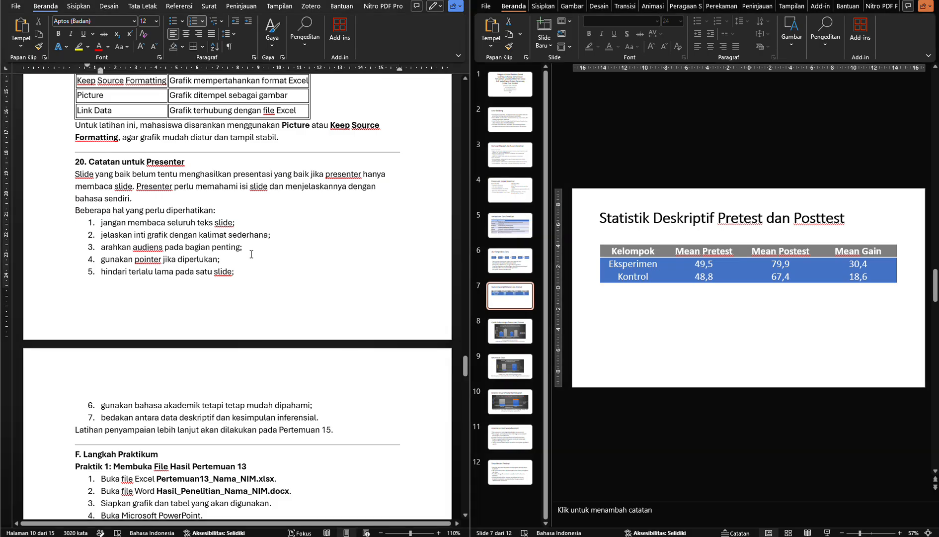
Read presenter points 6 and 7 on academic language and inferential conclusions, plus the remark about delivery practice in Pertemuan 15
scroll(251, 254, "down", 3)
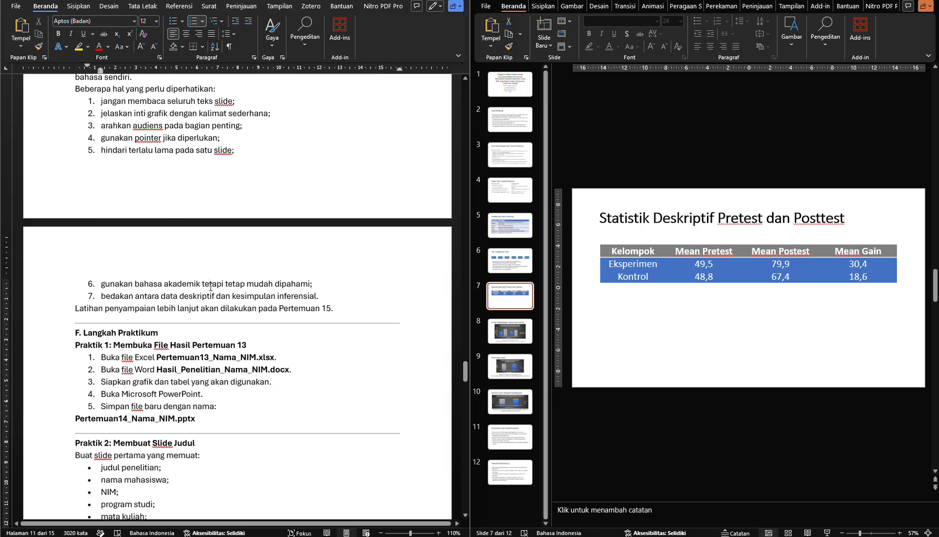
left_click(206, 288)
double_click(297, 296)
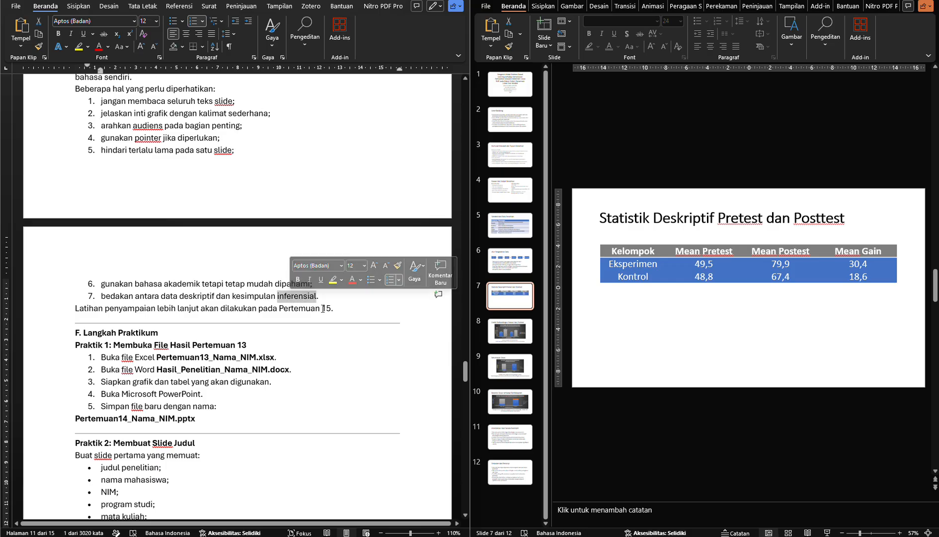
left_click(323, 309)
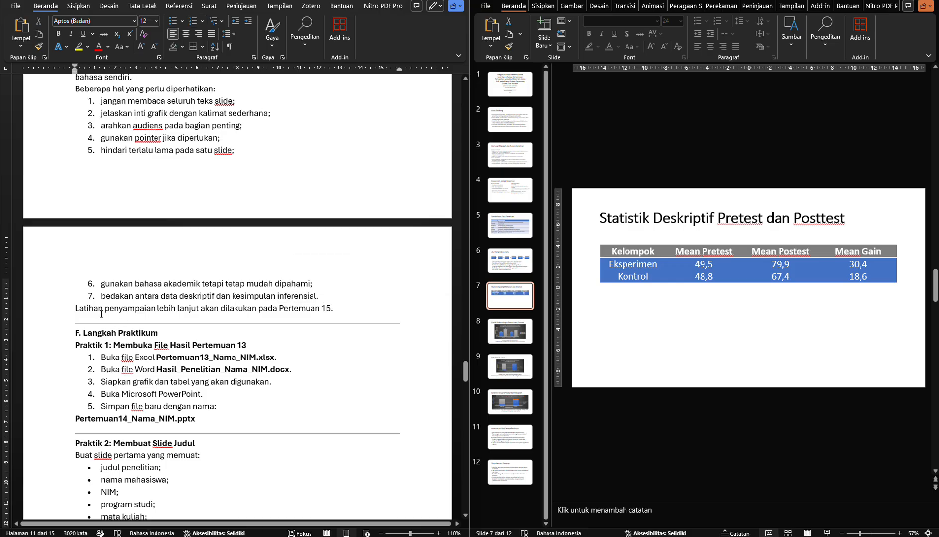
left_click_drag(102, 314, 169, 312)
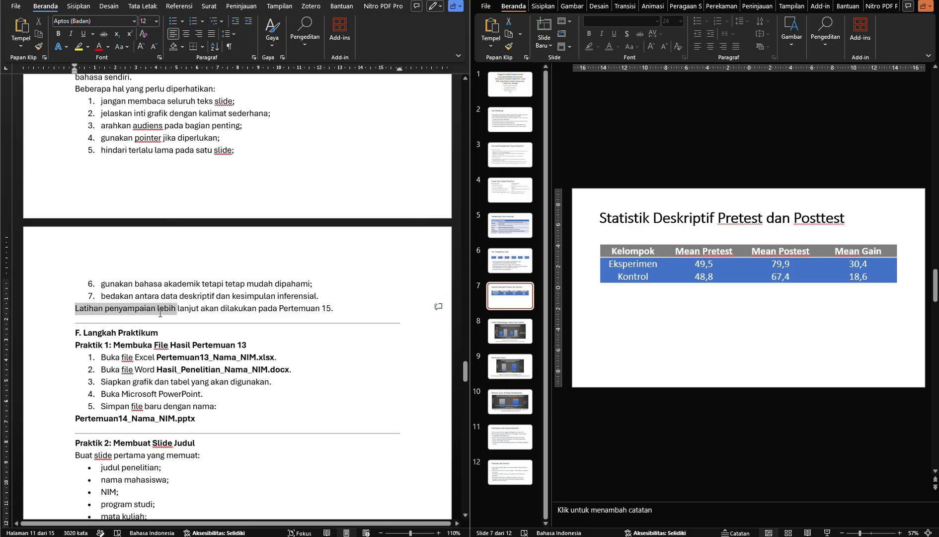
left_click(206, 321)
left_click(218, 309)
Skim section F, Langkah Praktikum, from Praktik 1 on opening the files to Praktik 14 on checking slide consistency
scroll(217, 311, "down", 4)
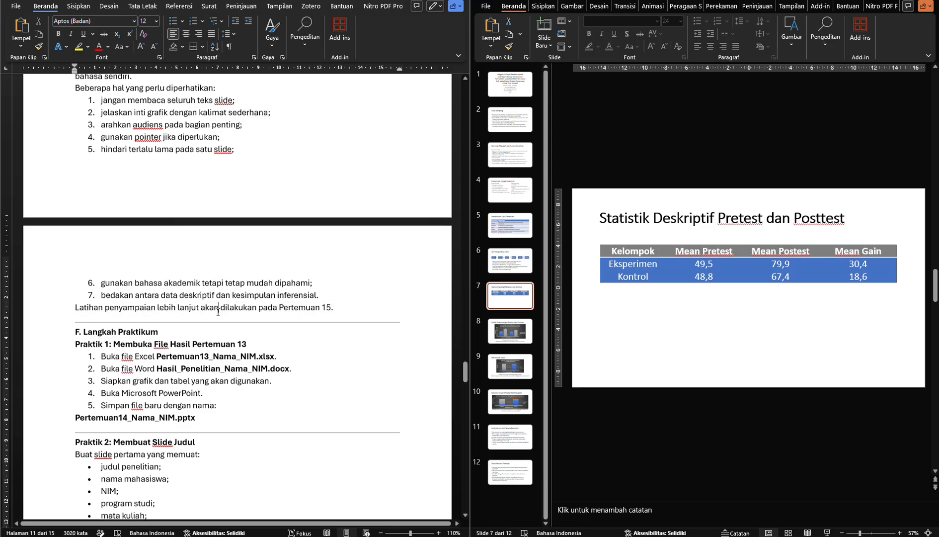
scroll(217, 312, "down", 3)
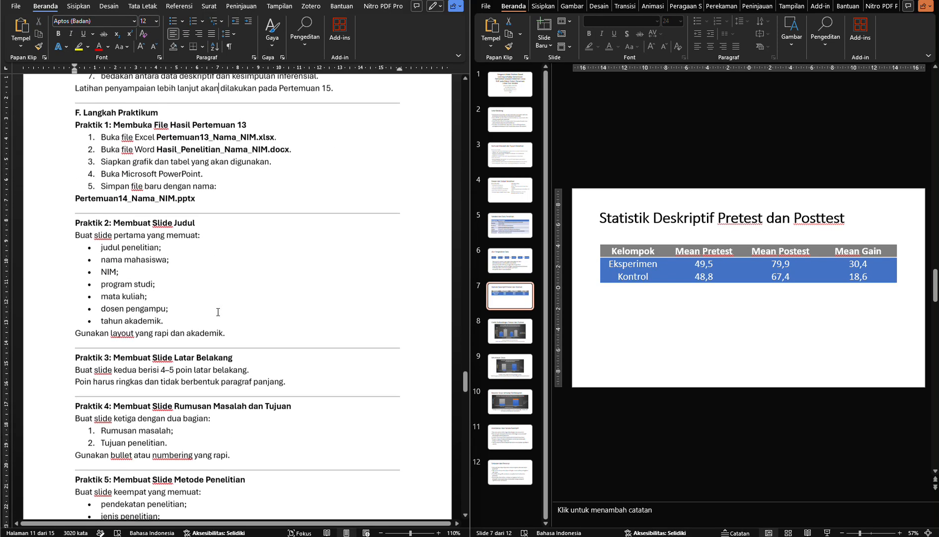
scroll(153, 169, "up", 1)
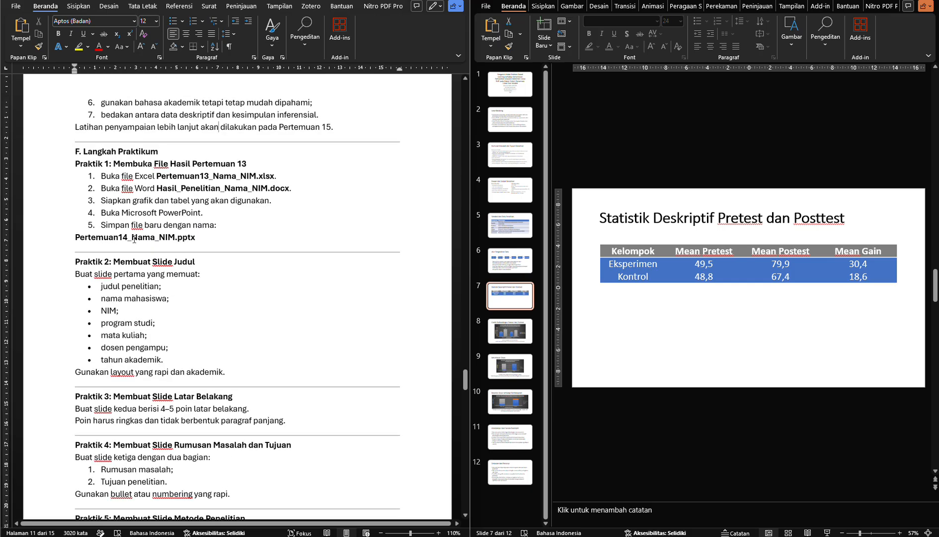
scroll(144, 420, "down", 10)
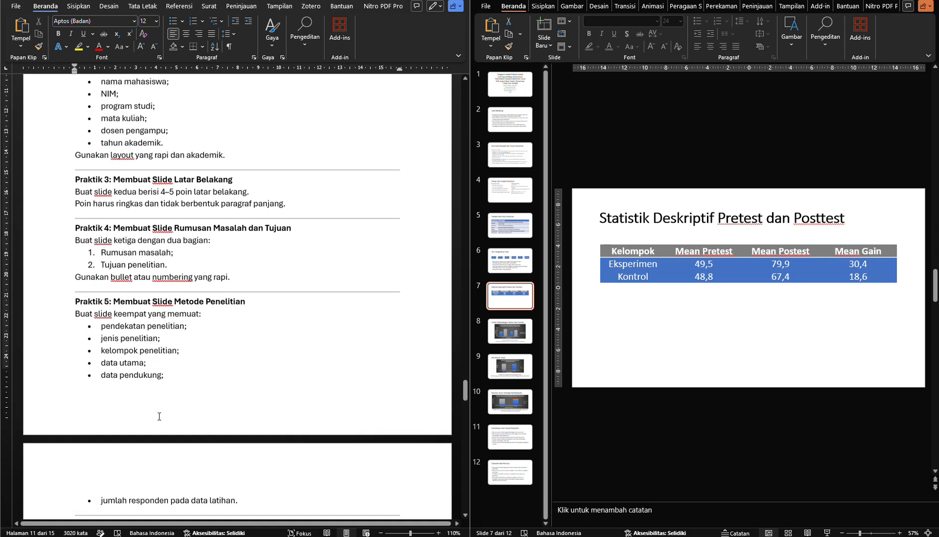
scroll(159, 417, "down", 8)
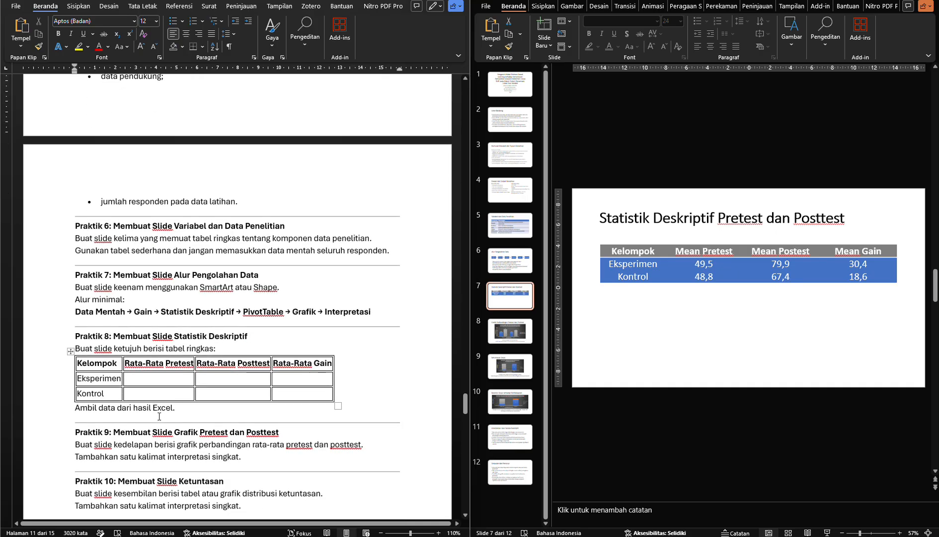
scroll(159, 416, "down", 7)
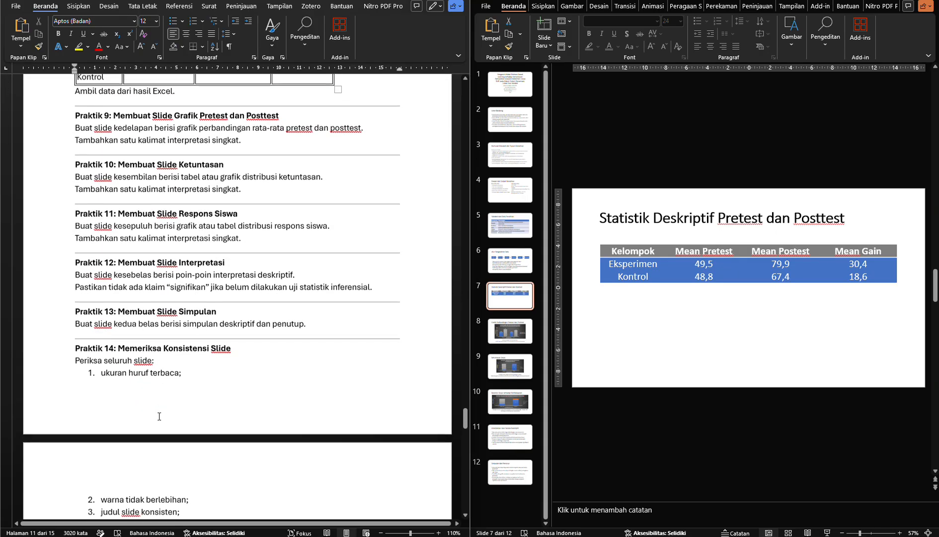
scroll(157, 372, "down", 8)
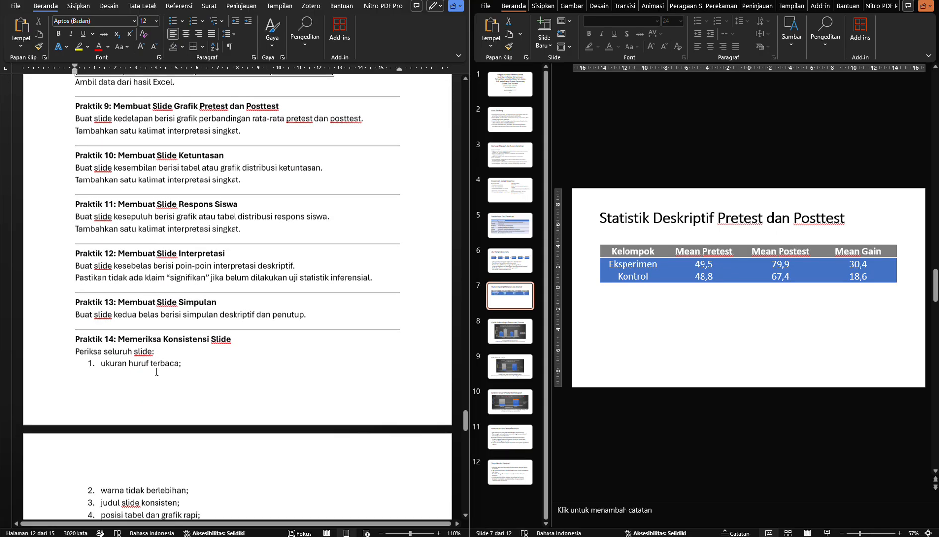
Read the rest of the Praktik 14 slide consistency checks and the heading of section G, Tugas Mandiri
scroll(157, 372, "down", 5)
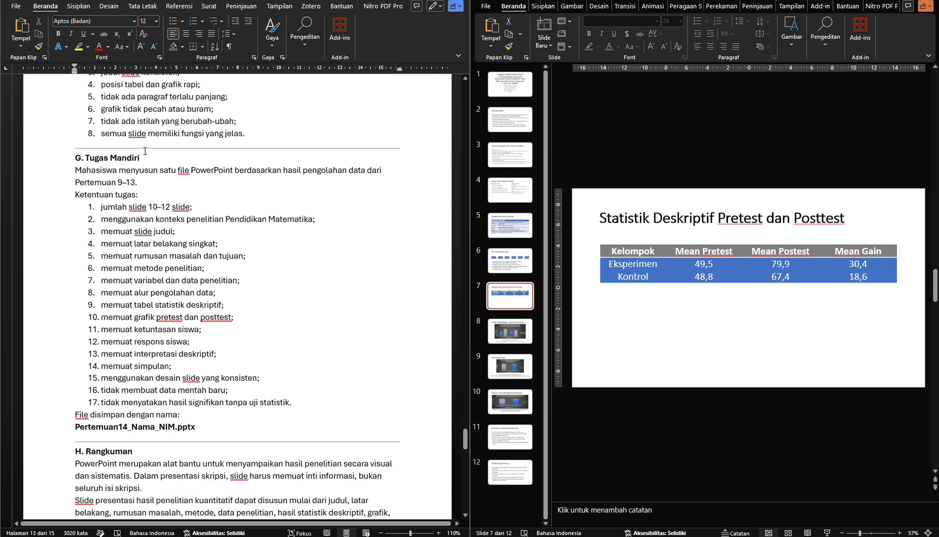
left_click(145, 149)
left_click_drag(146, 155, 102, 160)
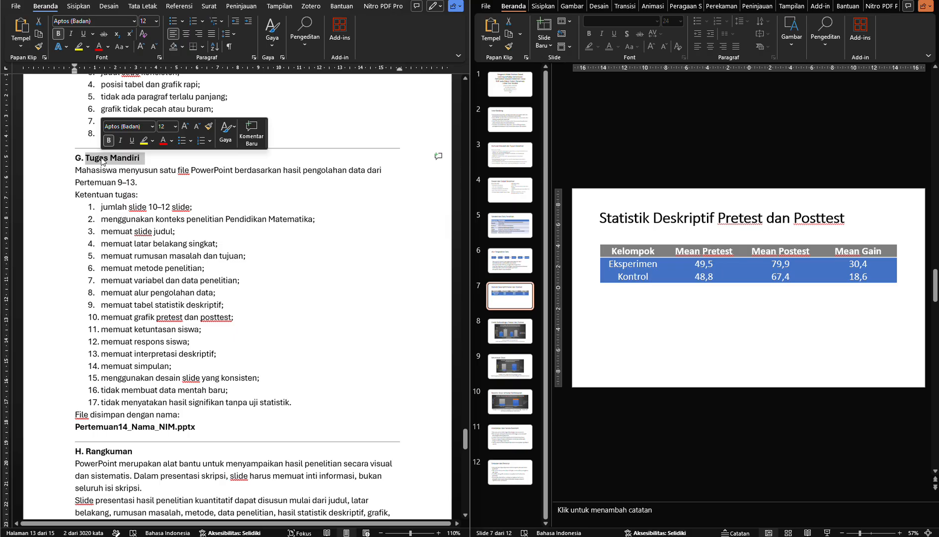
scroll(186, 121, "up", 5)
scroll(166, 326, "down", 3)
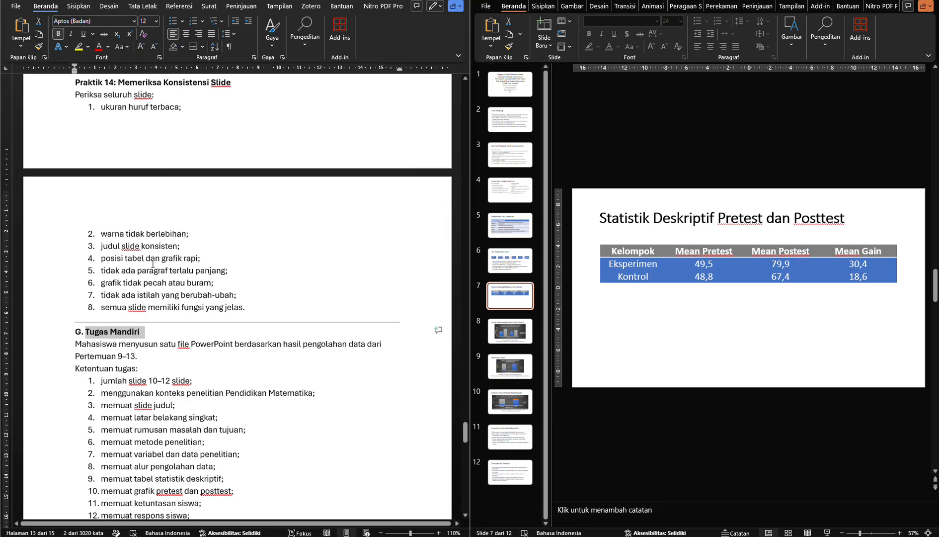
scroll(166, 326, "down", 2)
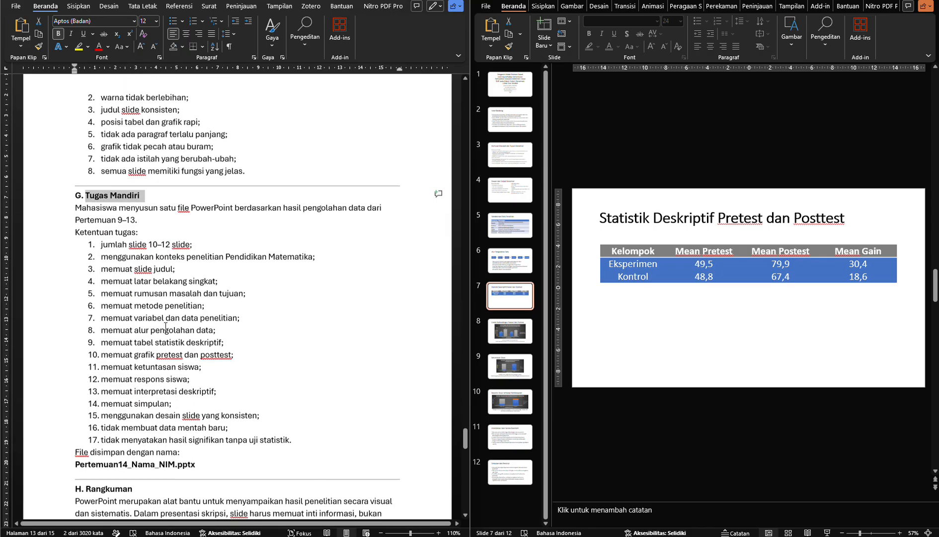
Go through the Ketentuan tugas list in section G, from the number of slides to the rule on claiming significance
left_click(197, 313)
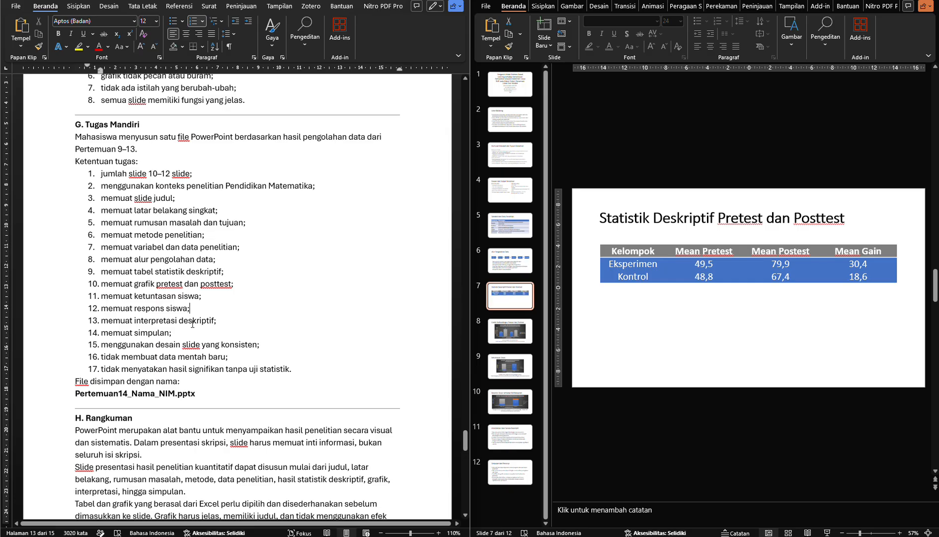
left_click(192, 329)
left_click_drag(100, 174, 189, 174)
left_click_drag(101, 186, 268, 186)
left_click_drag(101, 198, 154, 198)
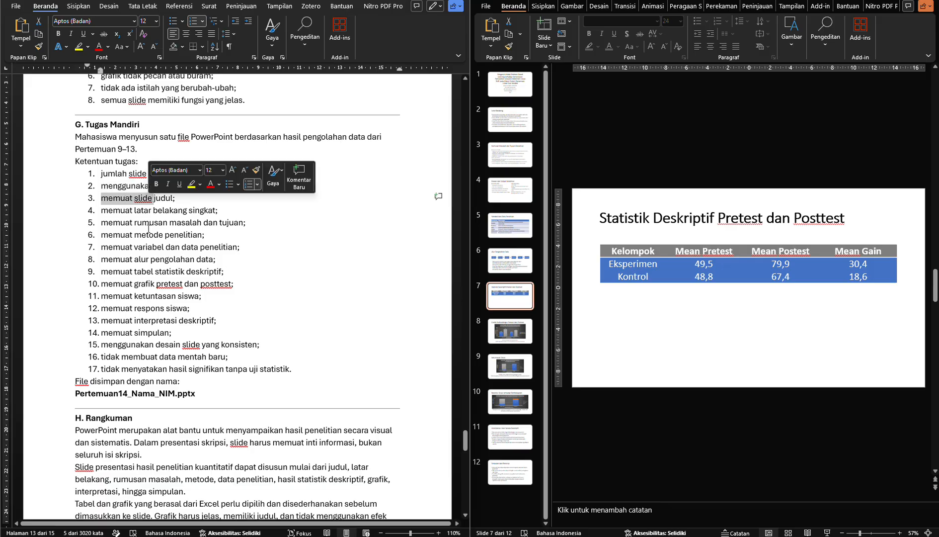
left_click(212, 374)
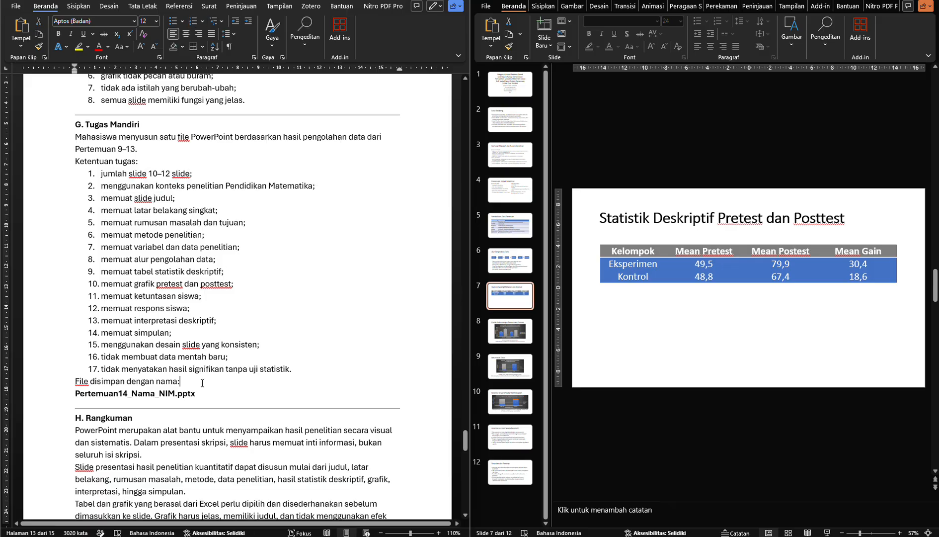
Examine the required file name Pertemuan14_Nama_NIM.pptx at the end of section G
scroll(204, 367, "down", 3)
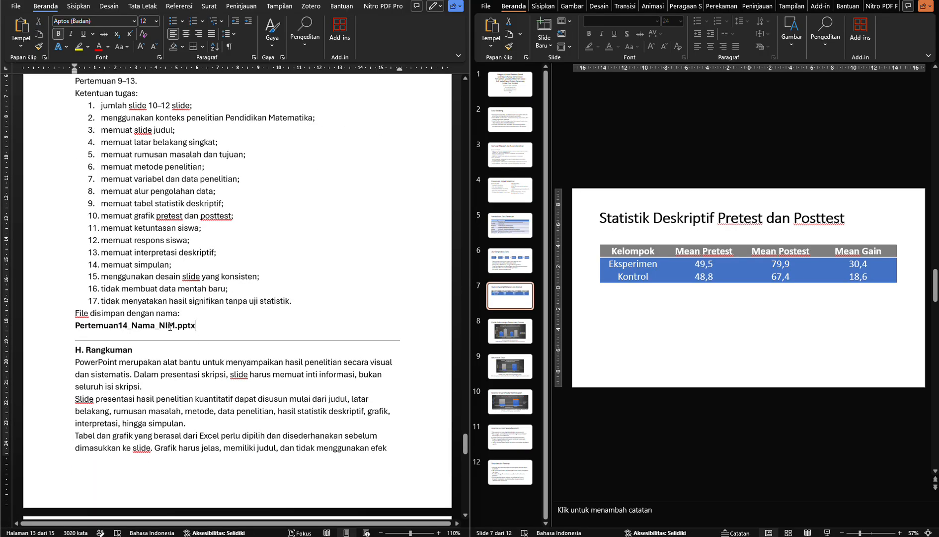
triple_click(184, 331)
left_click(184, 329)
double_click(187, 326)
left_click_drag(75, 326, 175, 327)
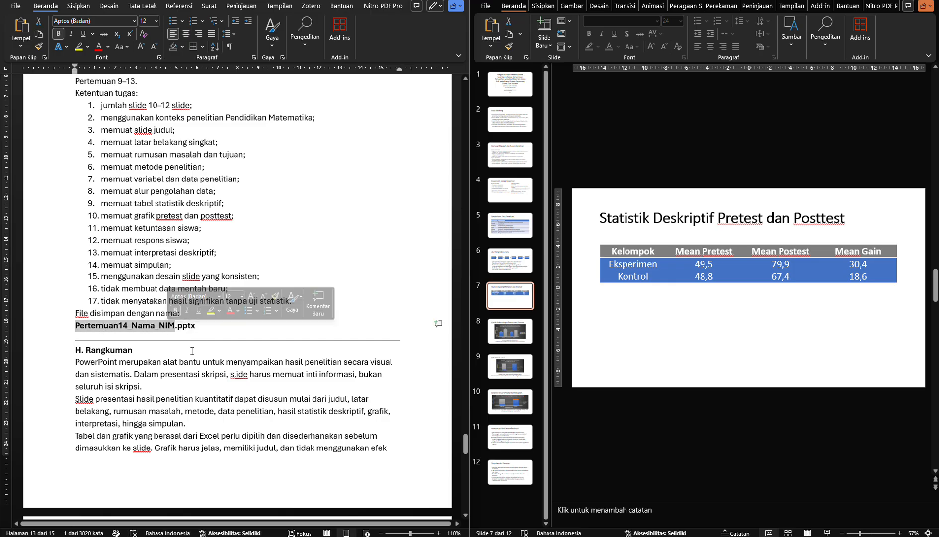
left_click(192, 350)
Skim the module from section I, Refleksi Mahasiswa, through the submission requirements and prohibitions in section K to section L, Penutup
scroll(192, 350, "down", 10)
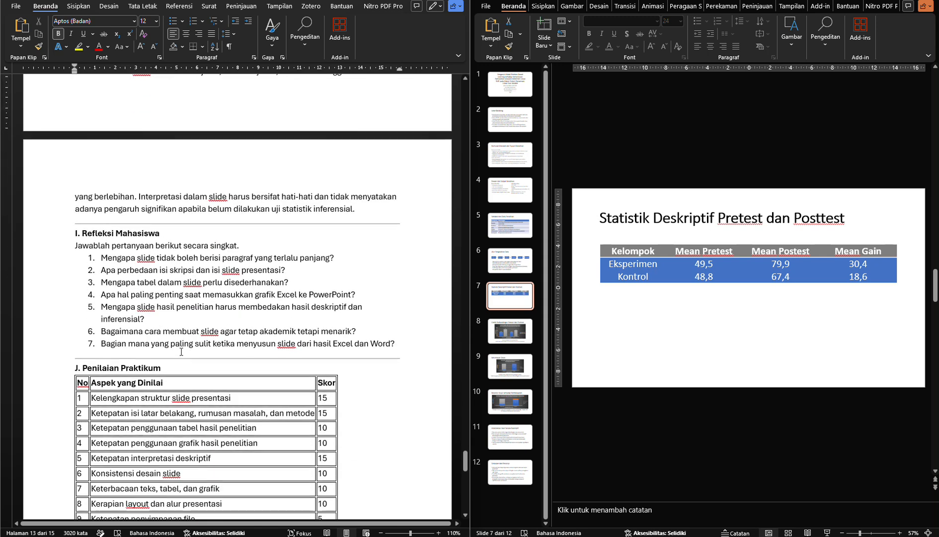
scroll(182, 351, "down", 5)
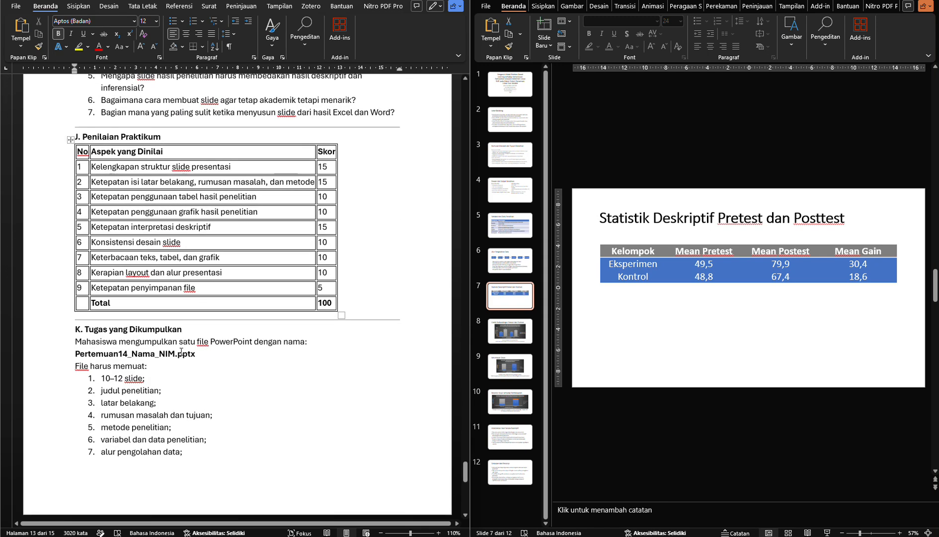
scroll(178, 340, "down", 4)
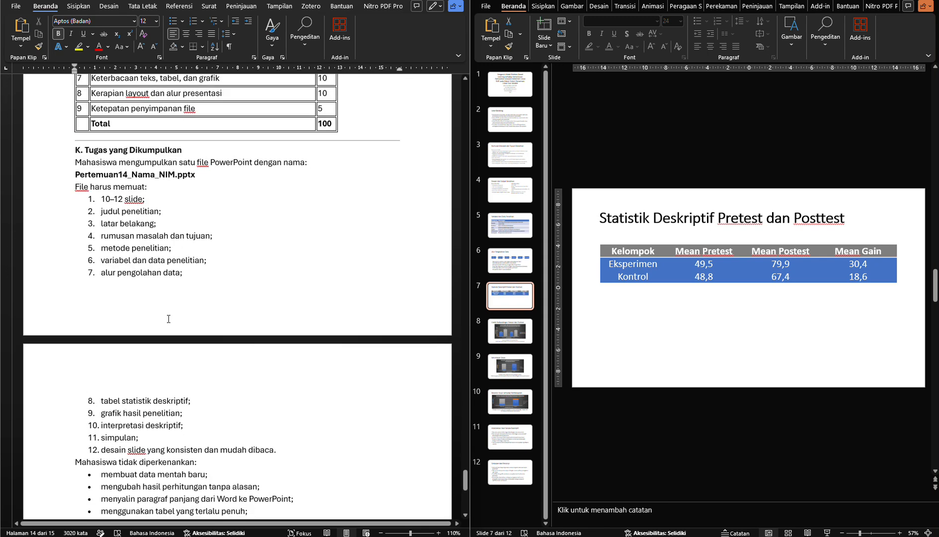
scroll(169, 319, "down", 2)
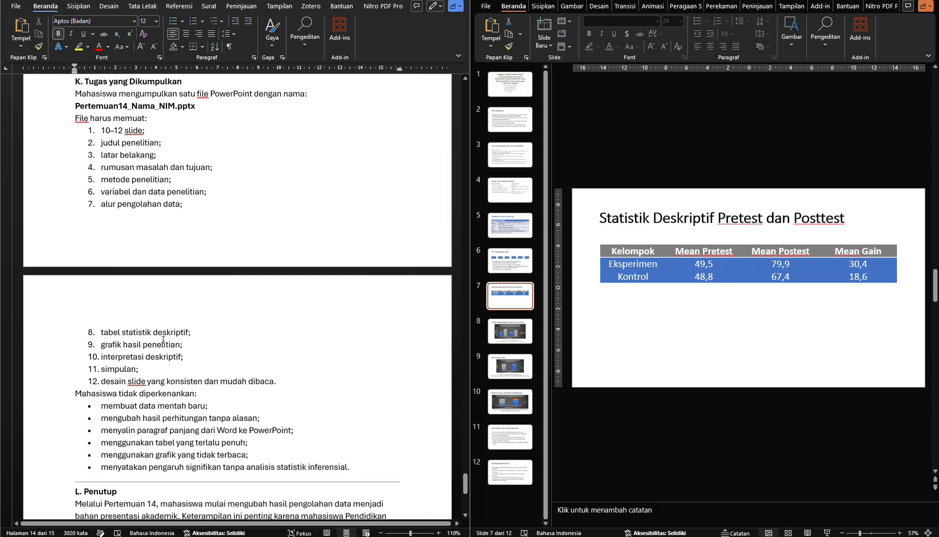
scroll(160, 272, "down", 3)
Return to the reflection questions in section I and examine the scoring table in section J, Penilaian Praktikum
scroll(161, 271, "up", 7)
scroll(162, 270, "up", 6)
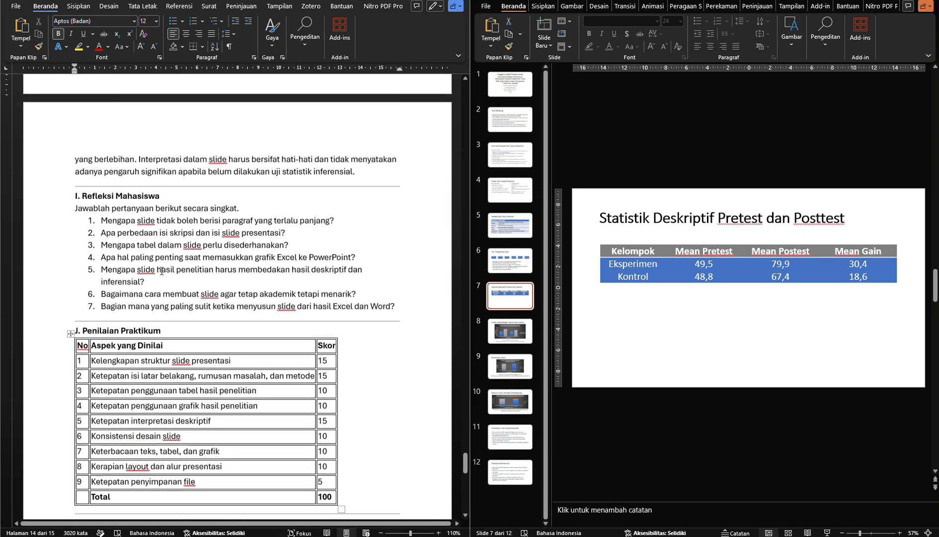
scroll(161, 271, "down", 1)
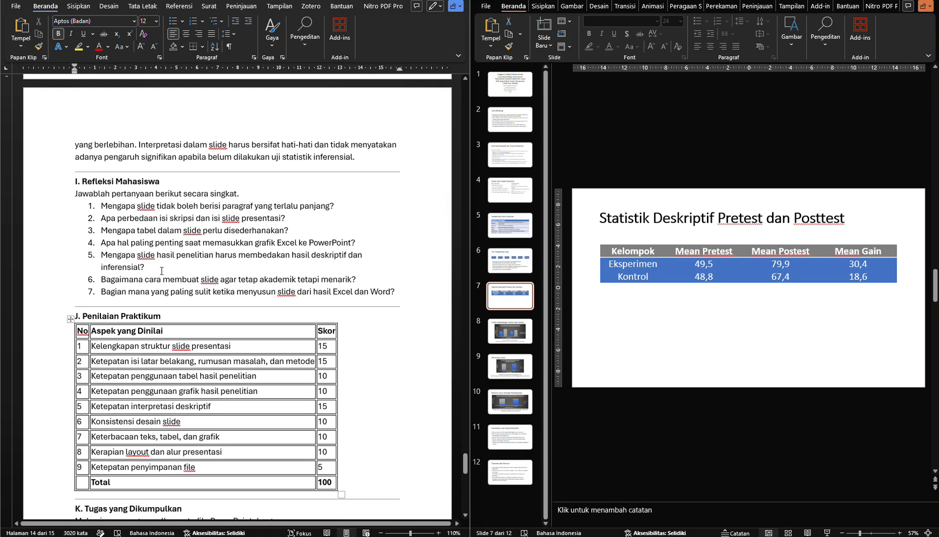
scroll(161, 271, "down", 3)
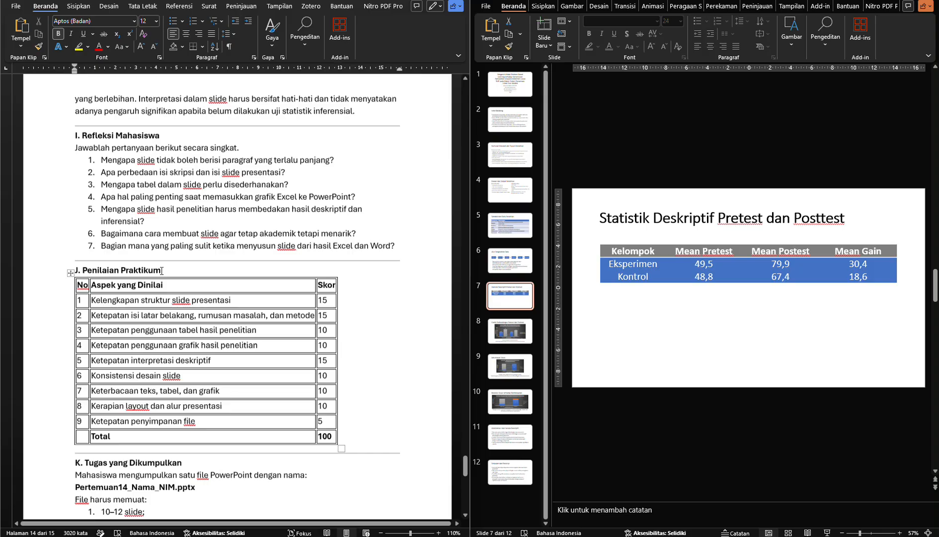
scroll(162, 270, "down", 4)
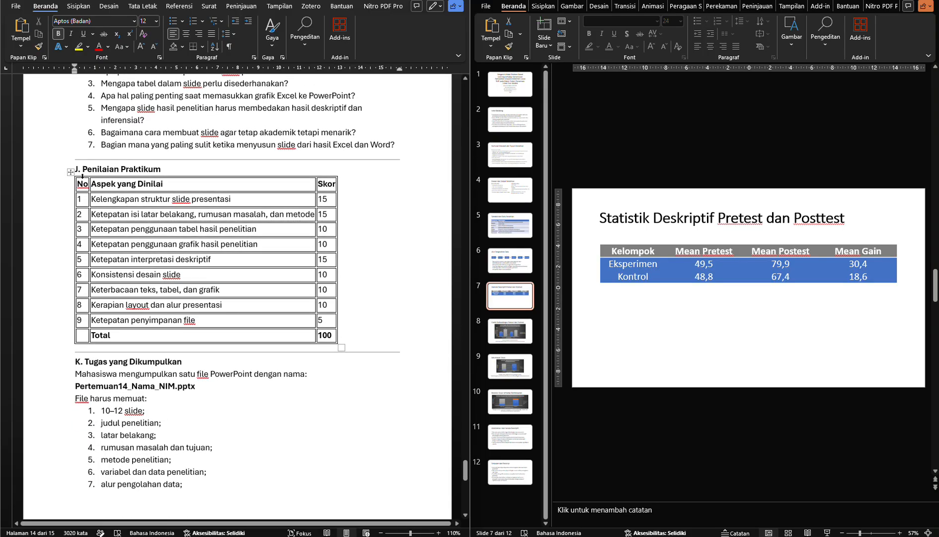
left_click(71, 172)
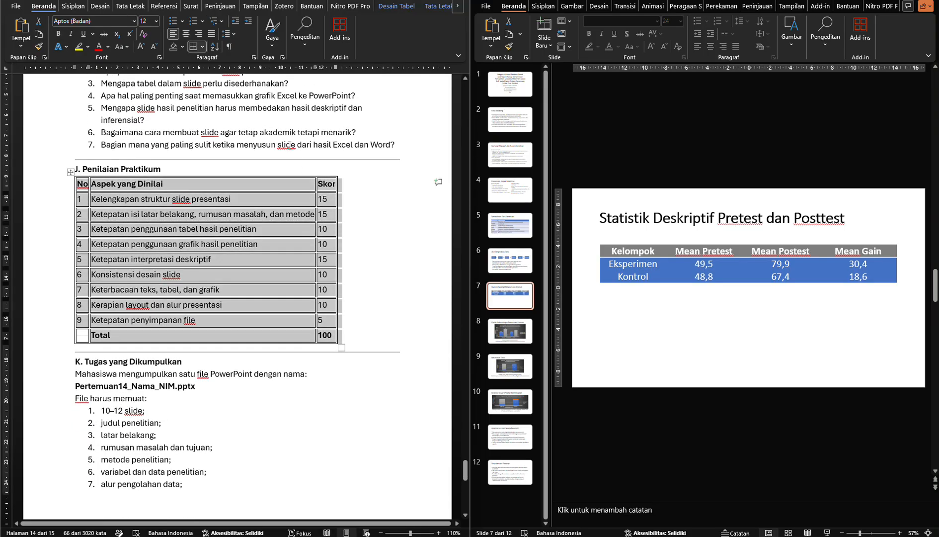
left_click(287, 142)
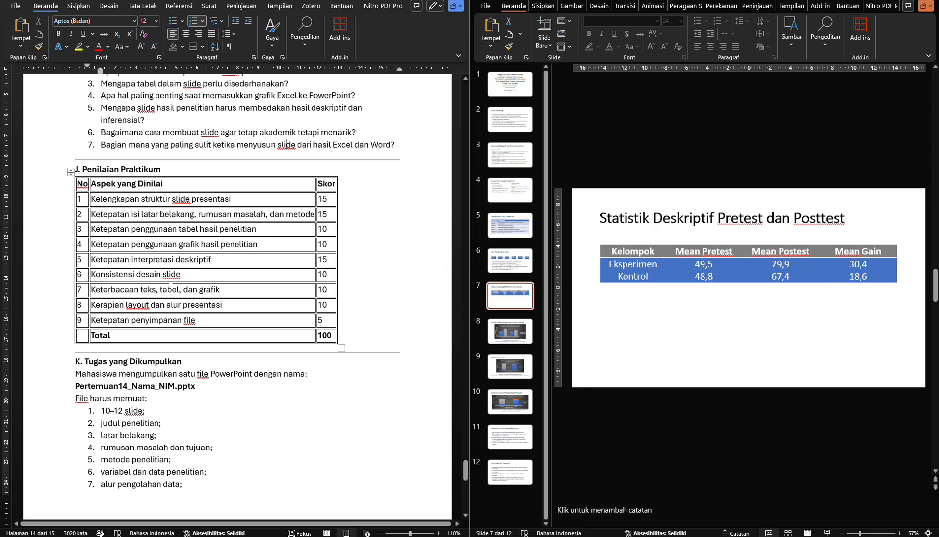
Read the summary in section H, Rangkuman, on presenting quantitative thesis results in slides
scroll(171, 280, "up", 15)
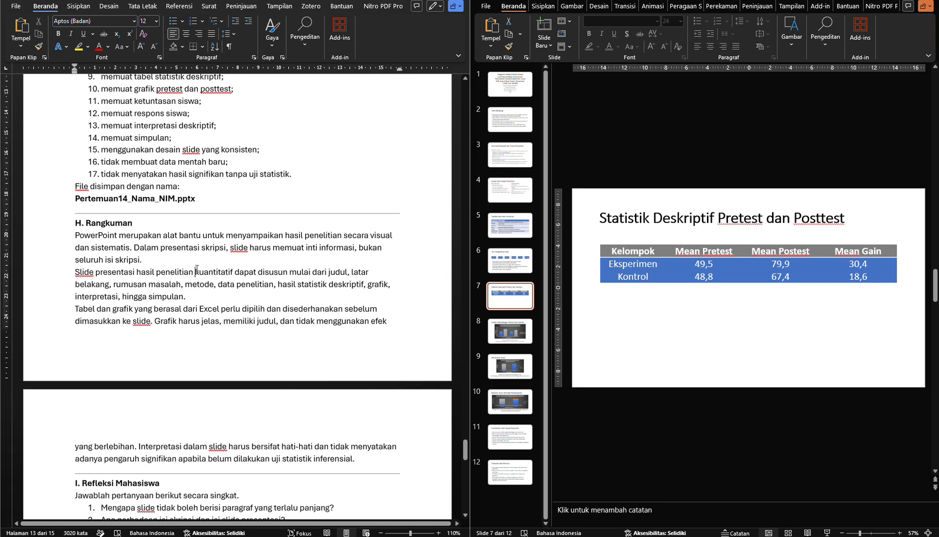
left_click(188, 263)
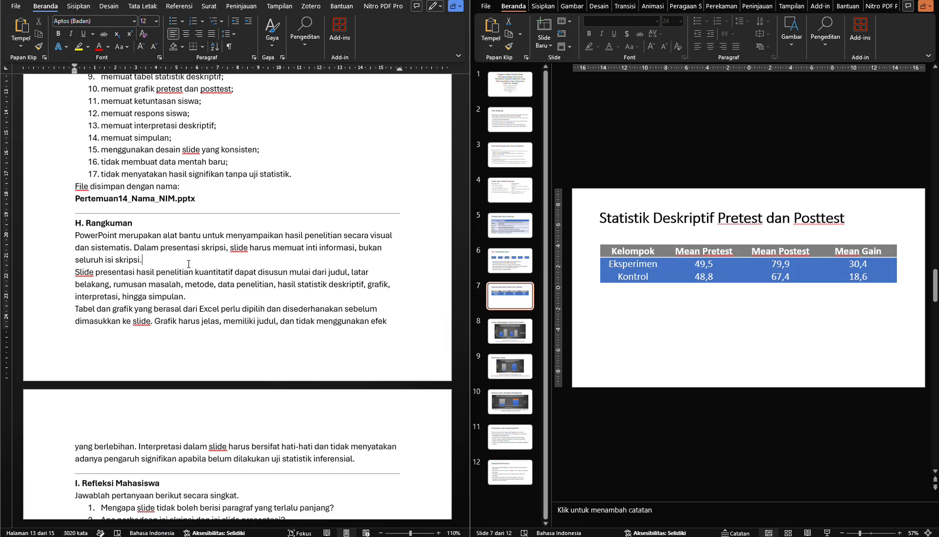
scroll(188, 264, "down", 3)
scroll(182, 262, "up", 3)
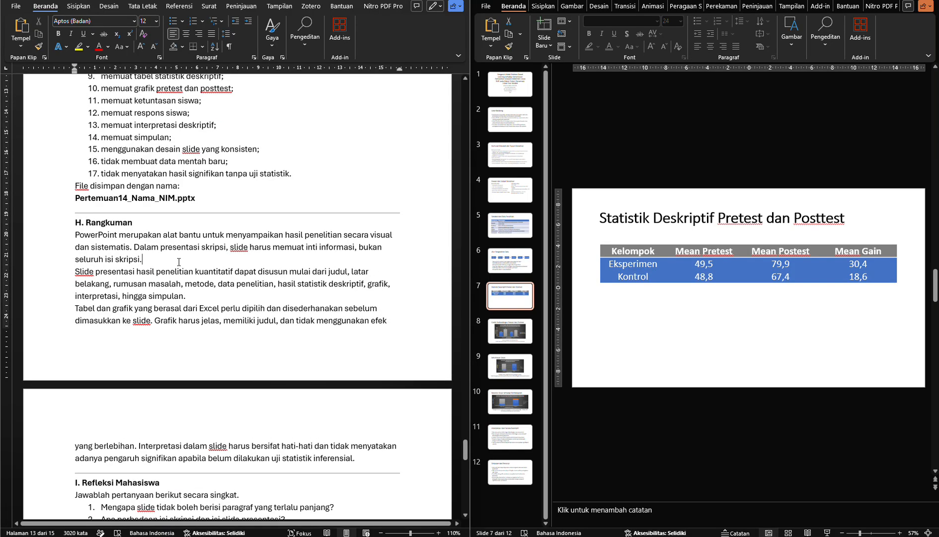